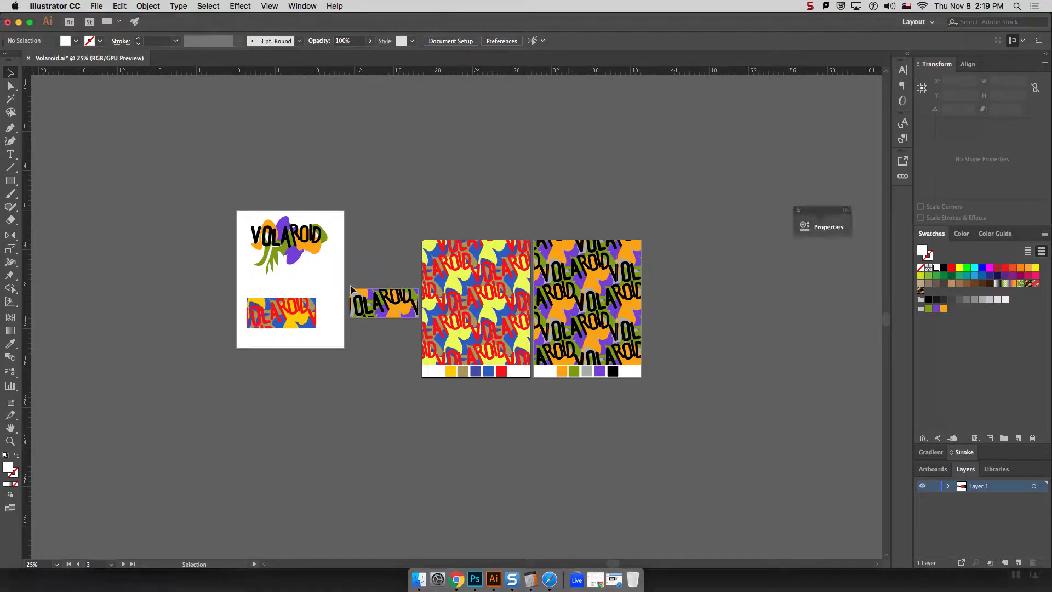
# Examine the single half-drop tile beside the full pattern repeats on the Volaroid.ai artboards
pyautogui.click(363, 296)
pyautogui.press('super+equal')
pyautogui.press('super+equal')
pyautogui.press('super+equal')
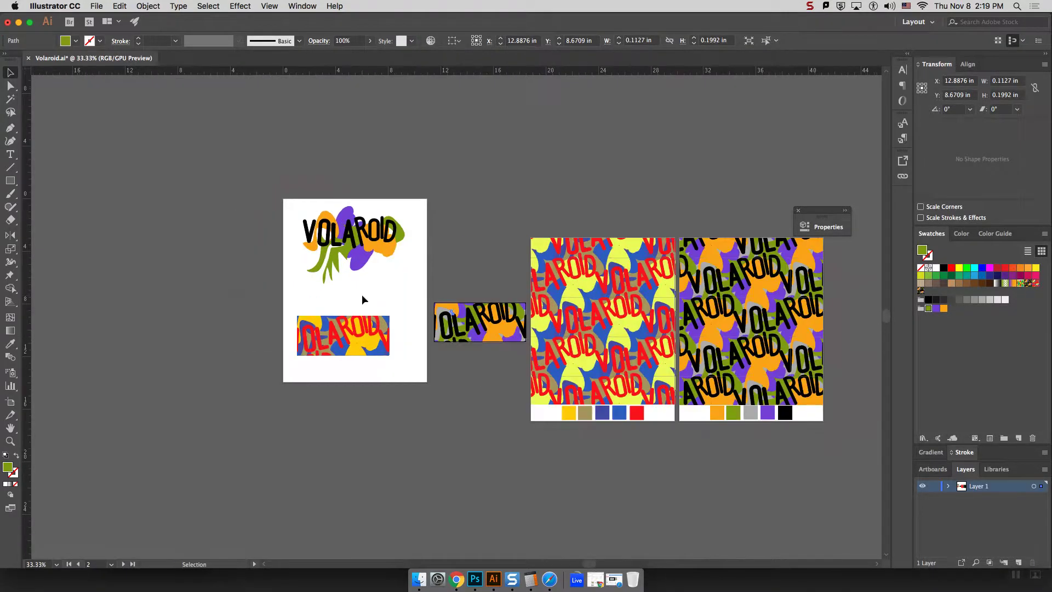
pyautogui.click(468, 236)
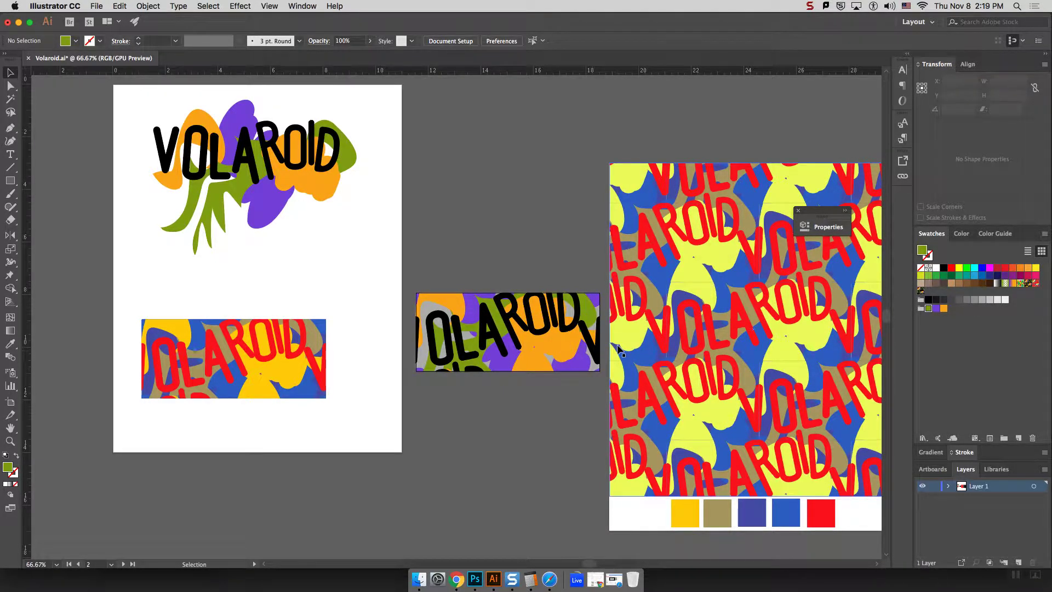
pyautogui.press('super+minus')
pyautogui.press('super+minus')
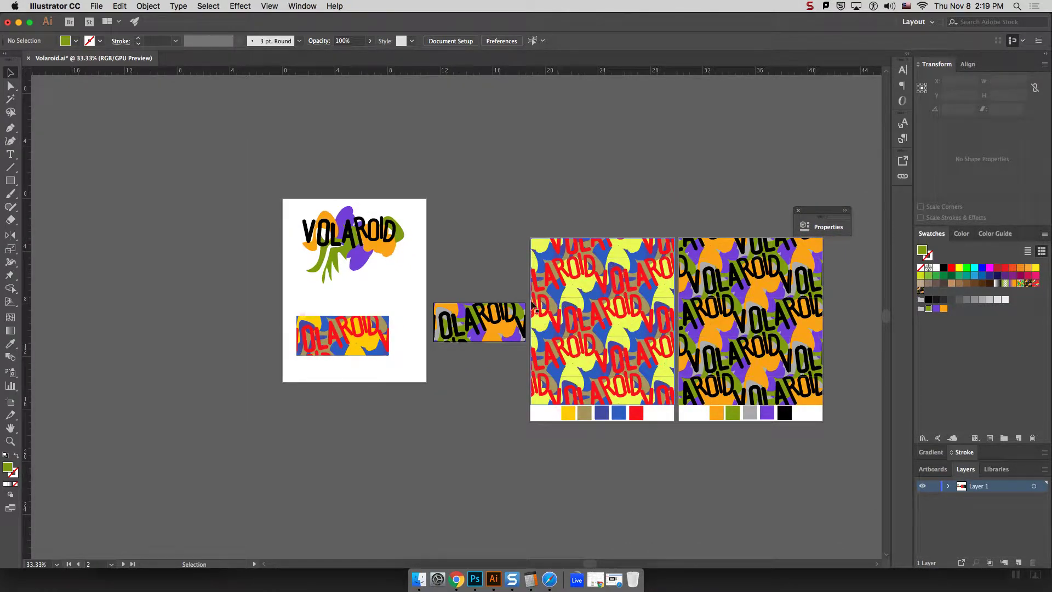
pyautogui.moveTo(475, 325)
pyautogui.mouseDown()
pyautogui.moveTo(489, 318)
pyautogui.moveTo(489, 340)
pyautogui.mouseUp()
# Minimize Illustrator, preview the desktop file Volaroid Single Tile - Half drop-02.png, and return to the Photoshop window
pyautogui.click(18, 22)
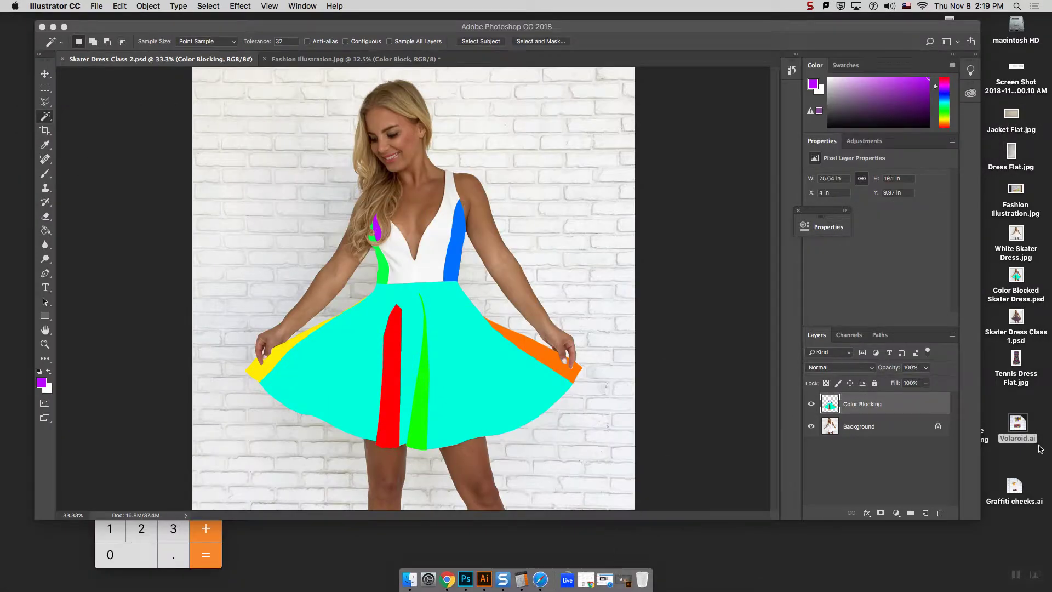
pyautogui.moveTo(627, 28); pyautogui.dragTo(520, 24)
pyautogui.doubleClick(964, 425)
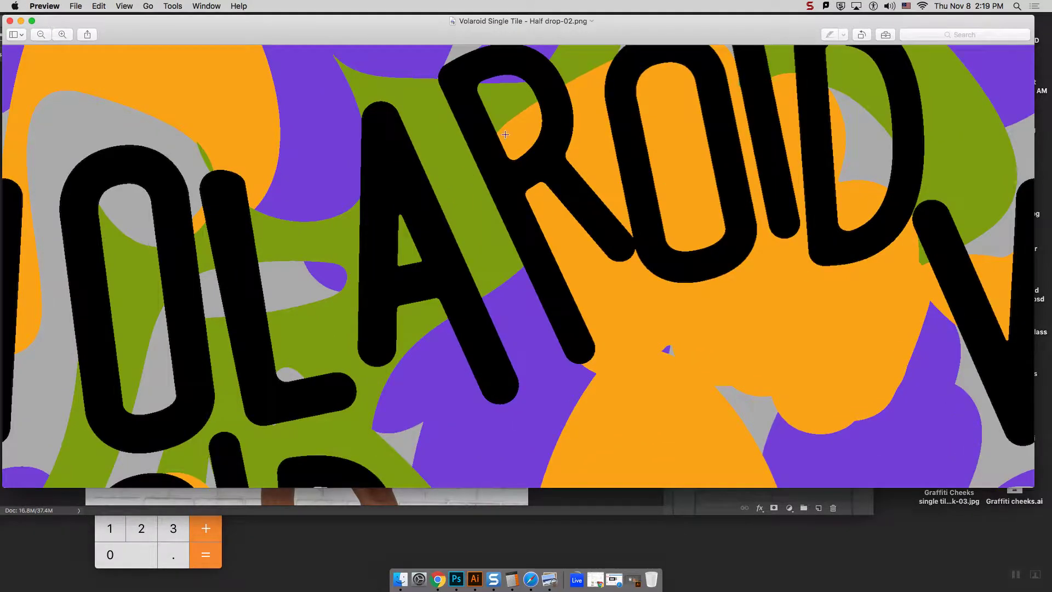
pyautogui.moveTo(470, 45)
pyautogui.mouseDown()
pyautogui.moveTo(434, 43)
pyautogui.moveTo(491, 47)
pyautogui.mouseUp()
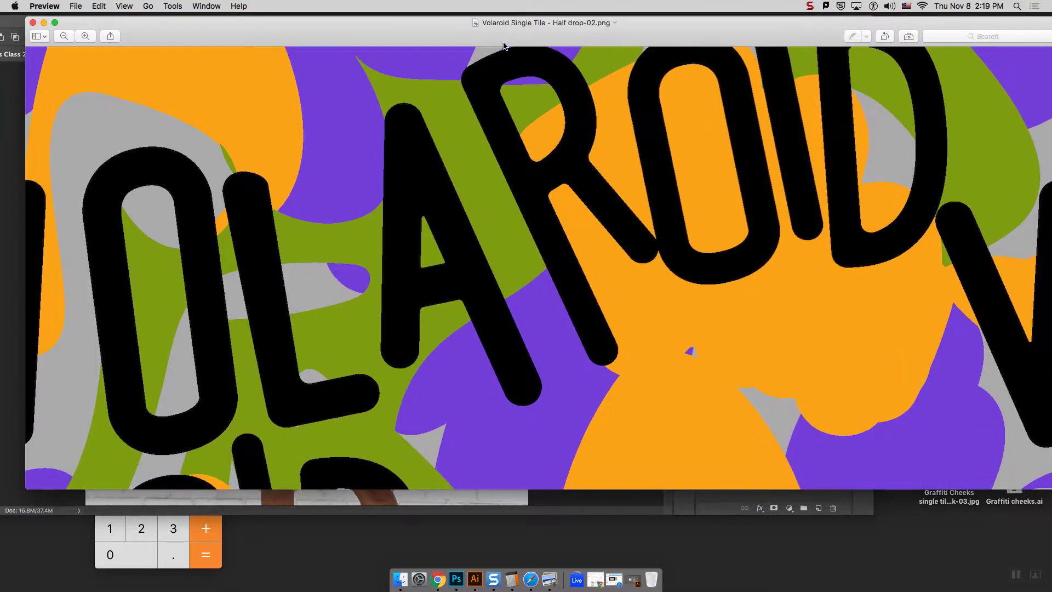
pyautogui.click(31, 21)
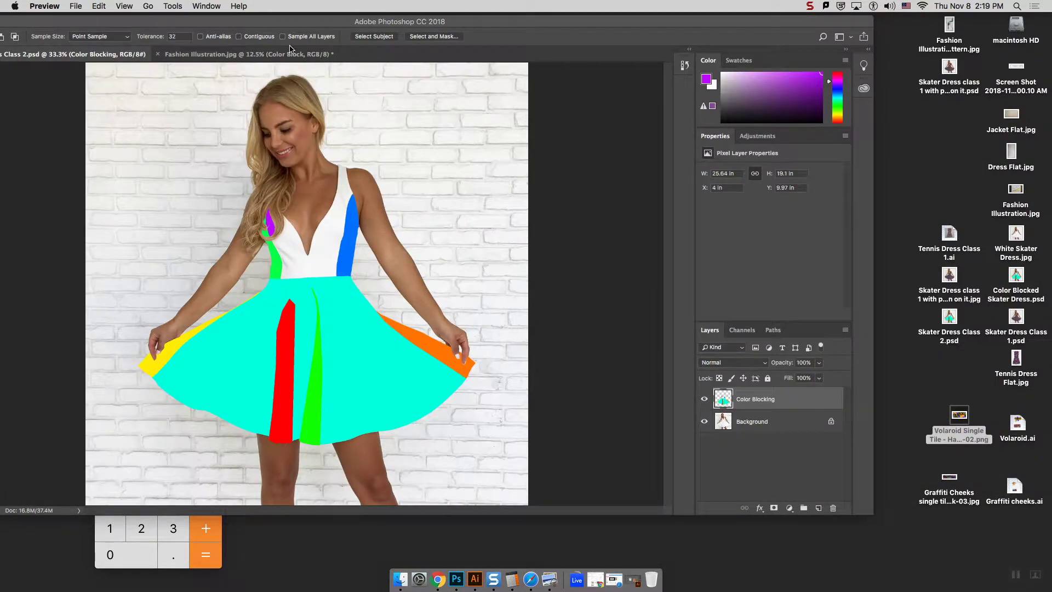
pyautogui.moveTo(295, 25); pyautogui.dragTo(375, 29)
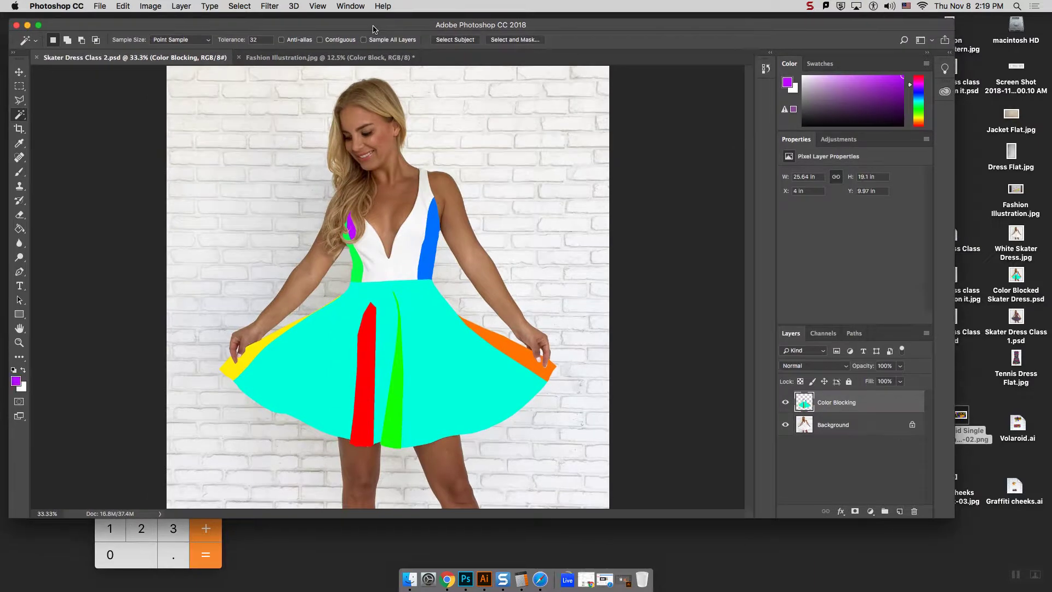
# Open Volaroid Single Tile - Half drop-02.png from the Desktop in Photoshop
pyautogui.click(100, 6)
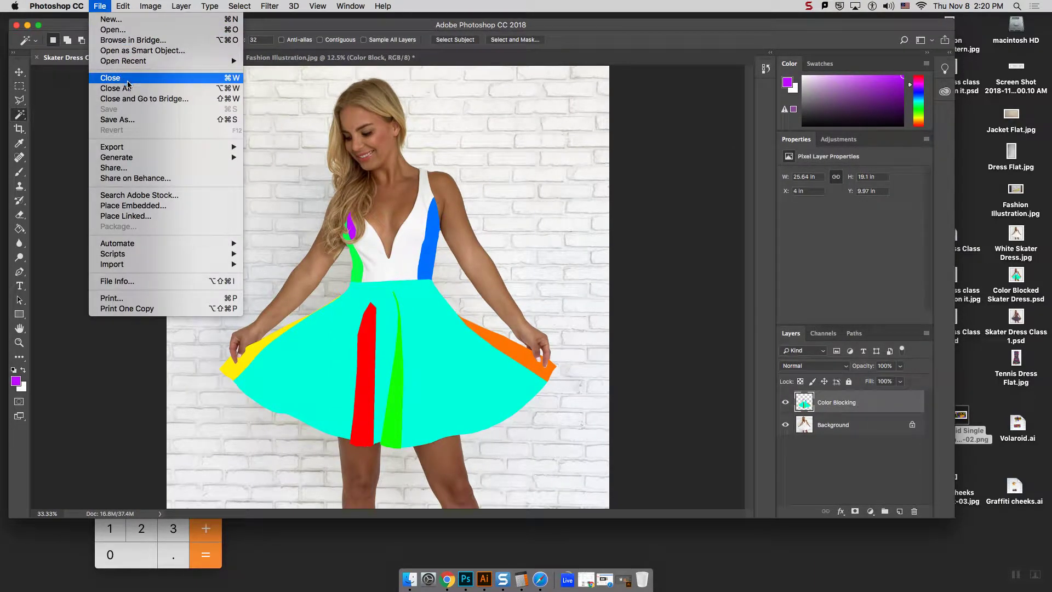
pyautogui.click(112, 30)
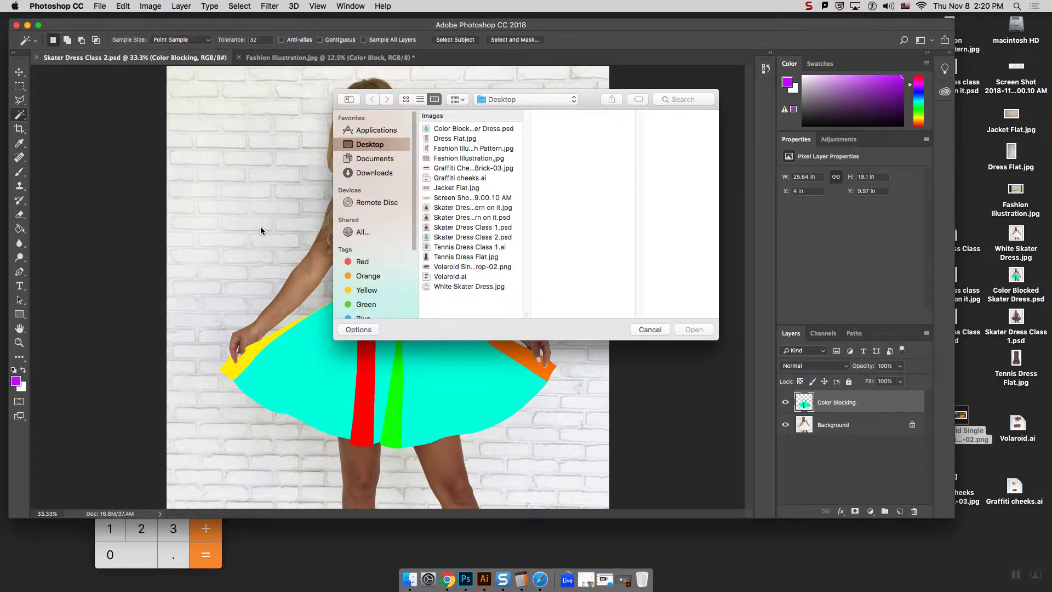
pyautogui.click(453, 268)
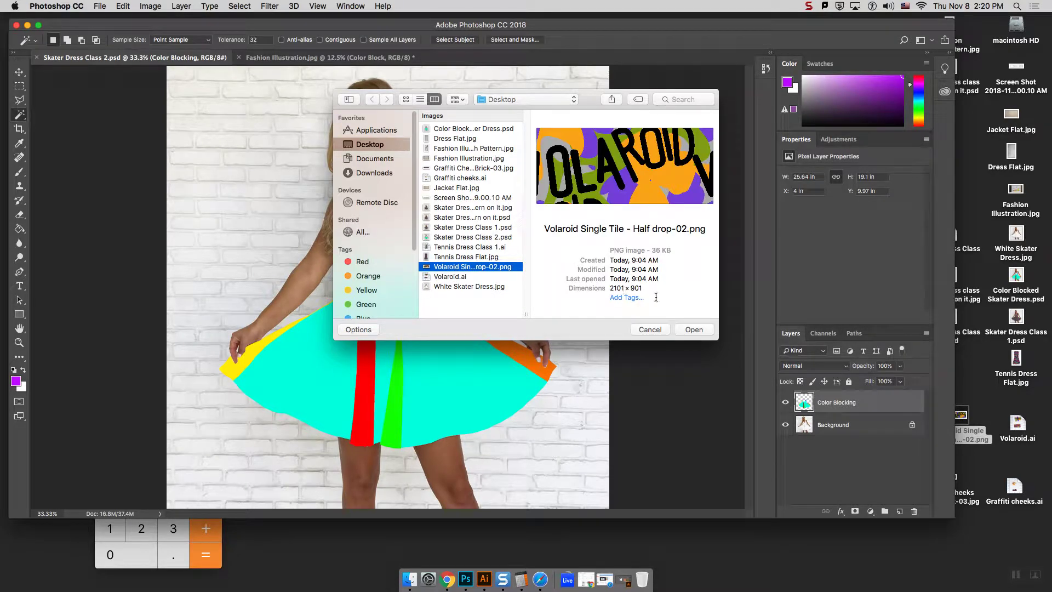
pyautogui.click(694, 329)
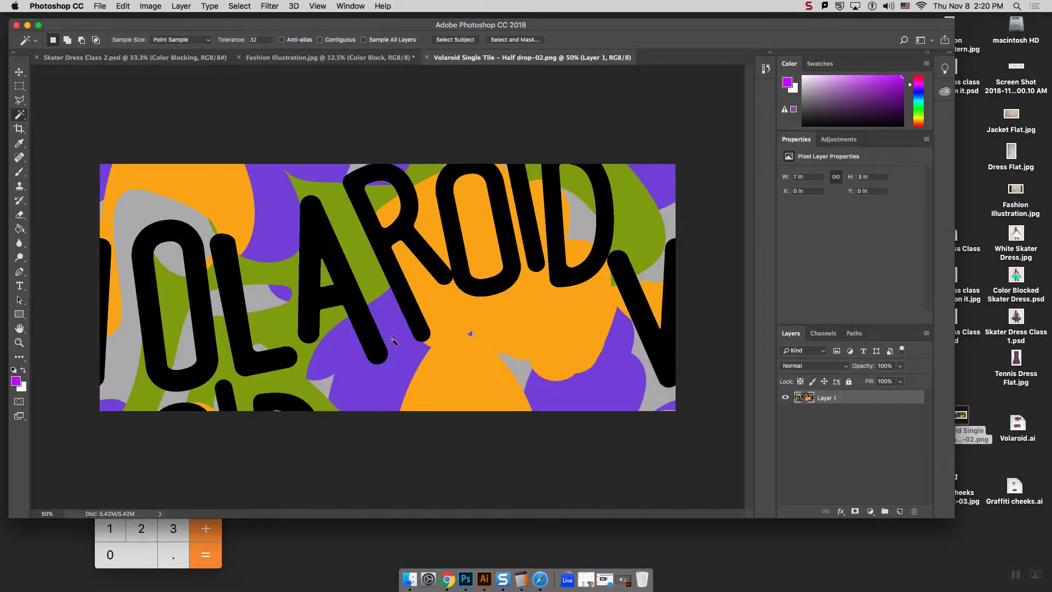
# Define the open Volaroid single tile as a pattern
pyautogui.click(121, 6)
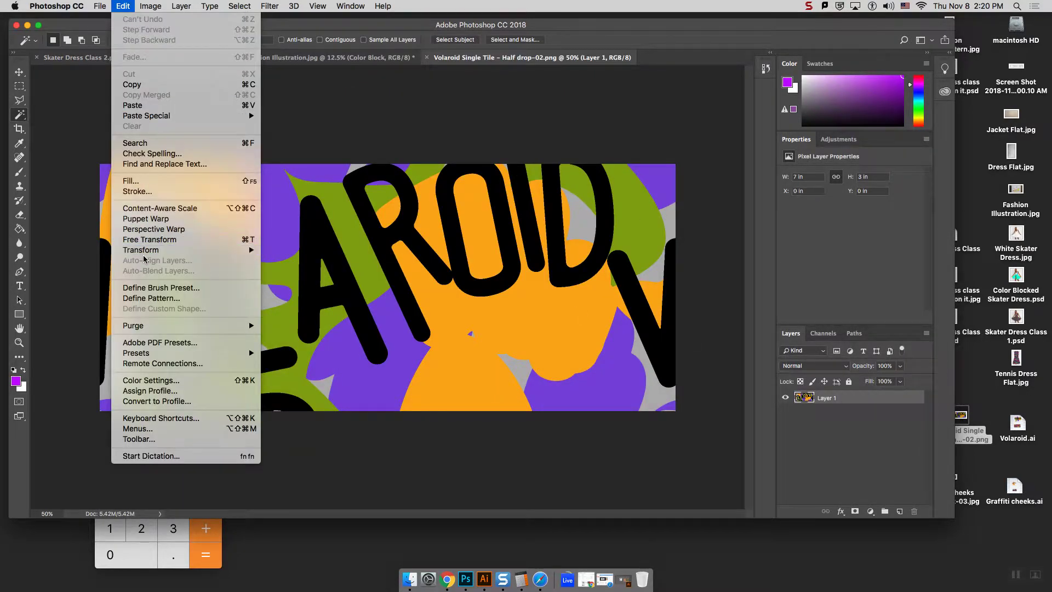
pyautogui.click(171, 298)
pyautogui.click(650, 272)
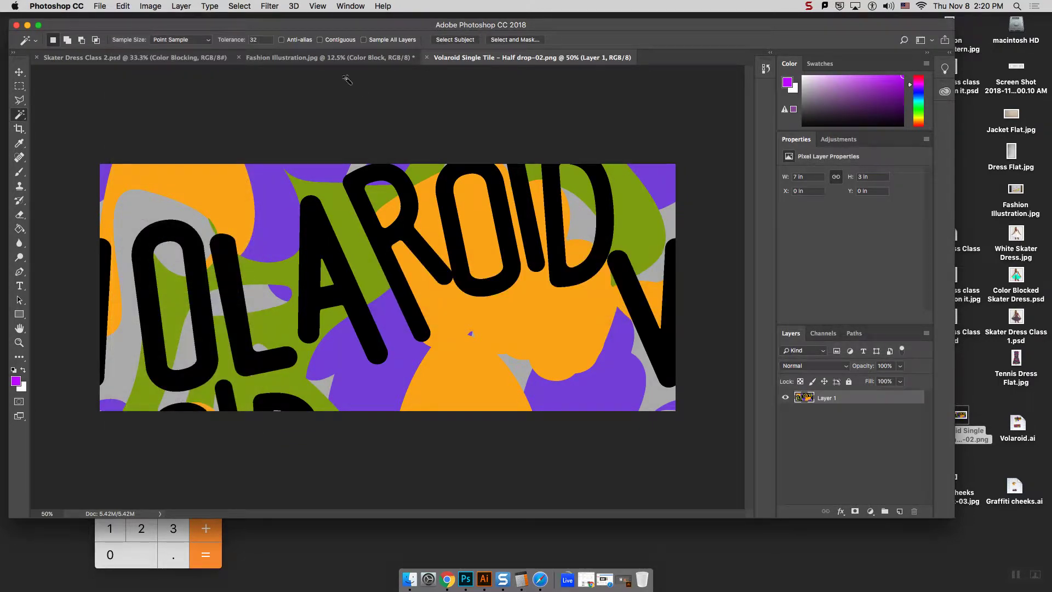
# Add a pattern fill layer with the Volaroid tile at 50% scale to Skater Dress Class 2.psd
pyautogui.click(132, 57)
pyautogui.click(176, 5)
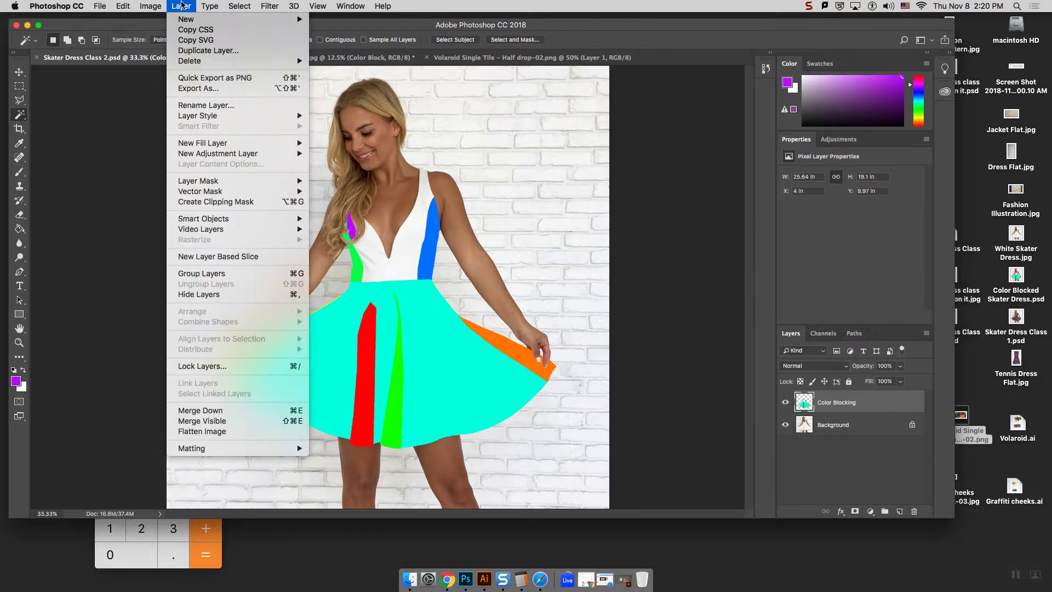
pyautogui.moveTo(207, 143)
pyautogui.click(343, 165)
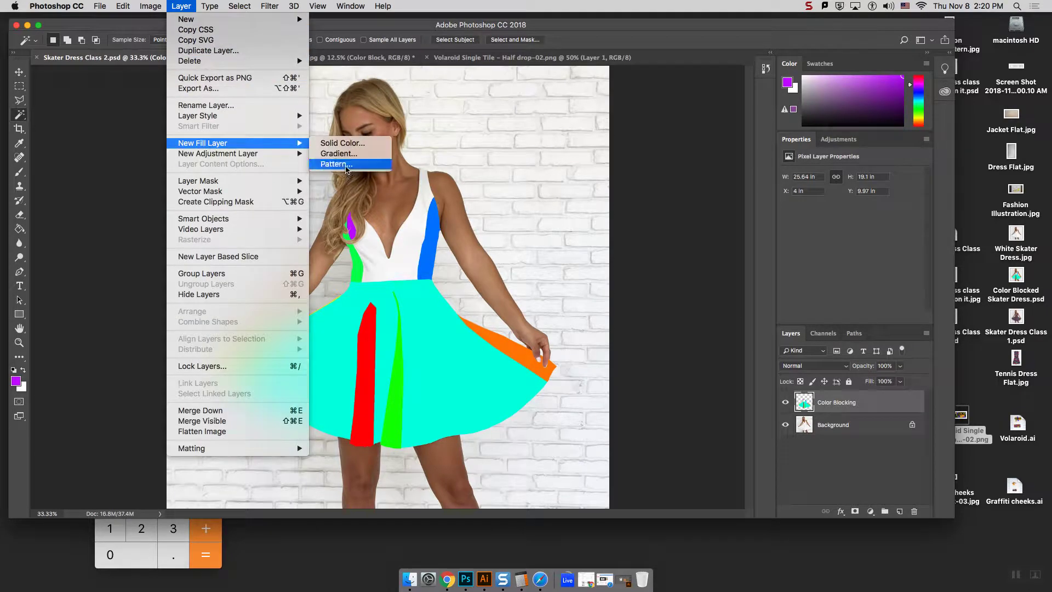
pyautogui.click(622, 258)
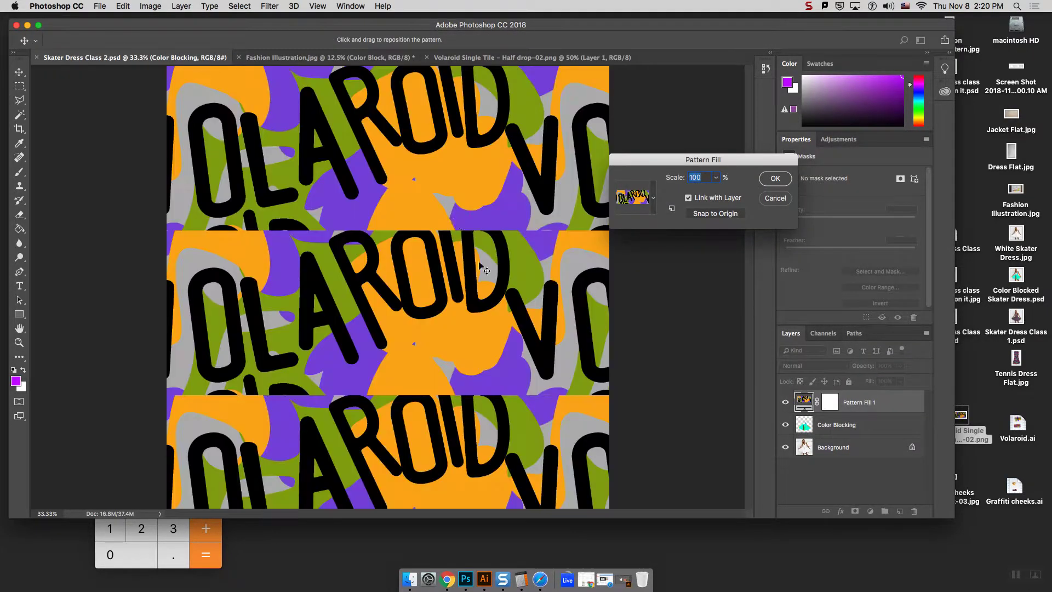
pyautogui.click(715, 178)
pyautogui.click(698, 178)
pyautogui.write('50')
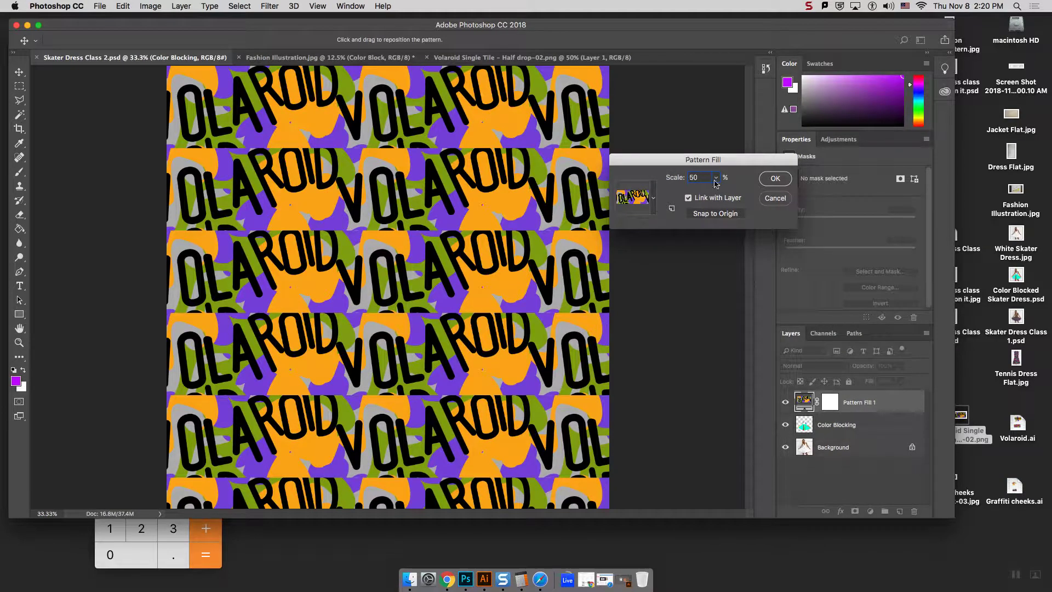
pyautogui.click(777, 178)
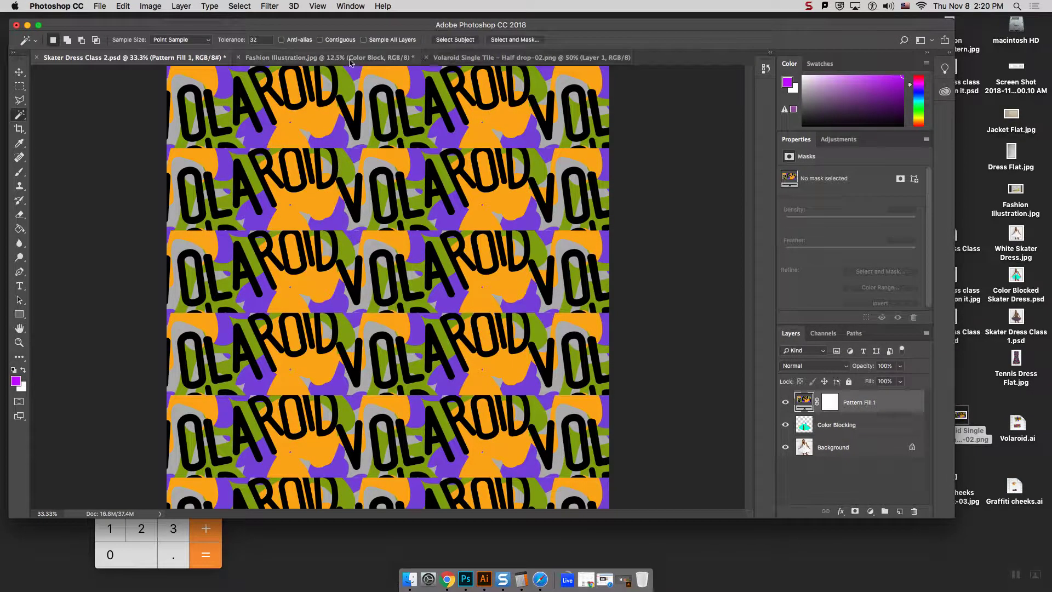
# In the Volaroid single tile document, set the canvas height to 1802 pixels
pyautogui.click(472, 58)
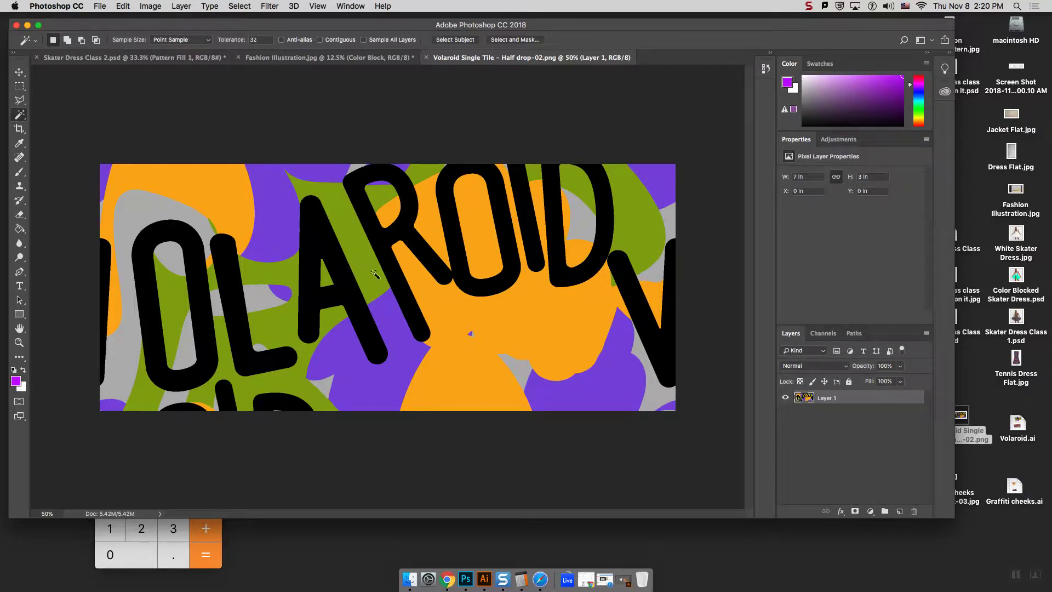
pyautogui.click(102, 6)
pyautogui.moveTo(116, 3)
pyautogui.moveTo(149, 6)
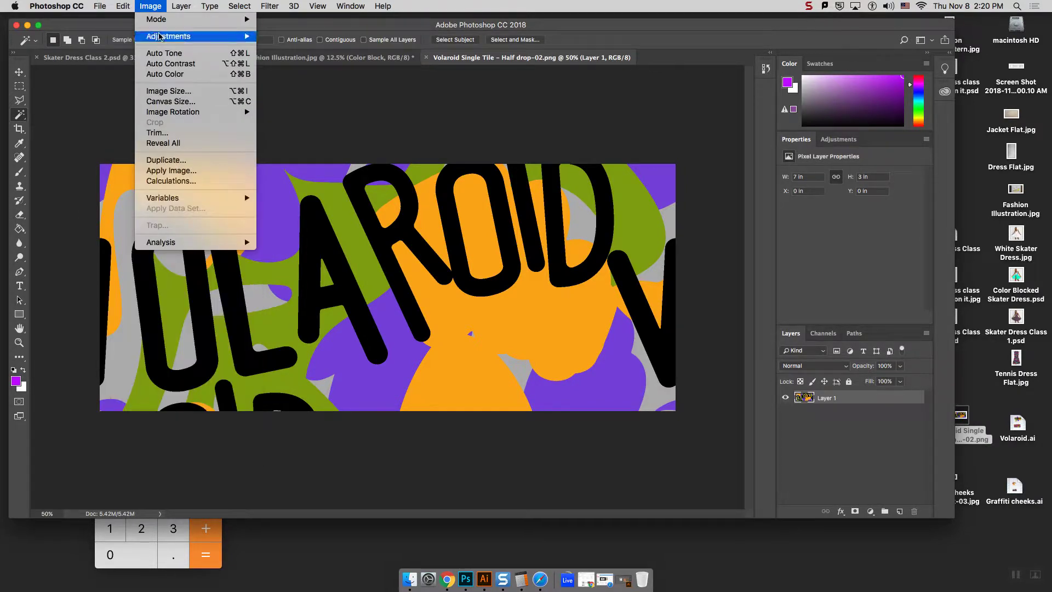
pyautogui.click(182, 100)
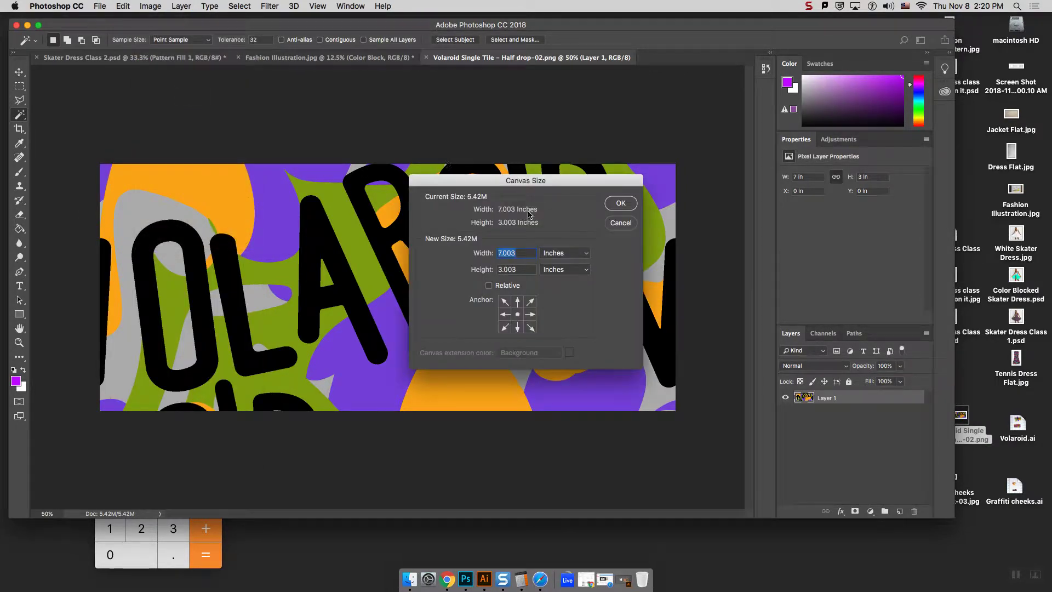
pyautogui.click(567, 269)
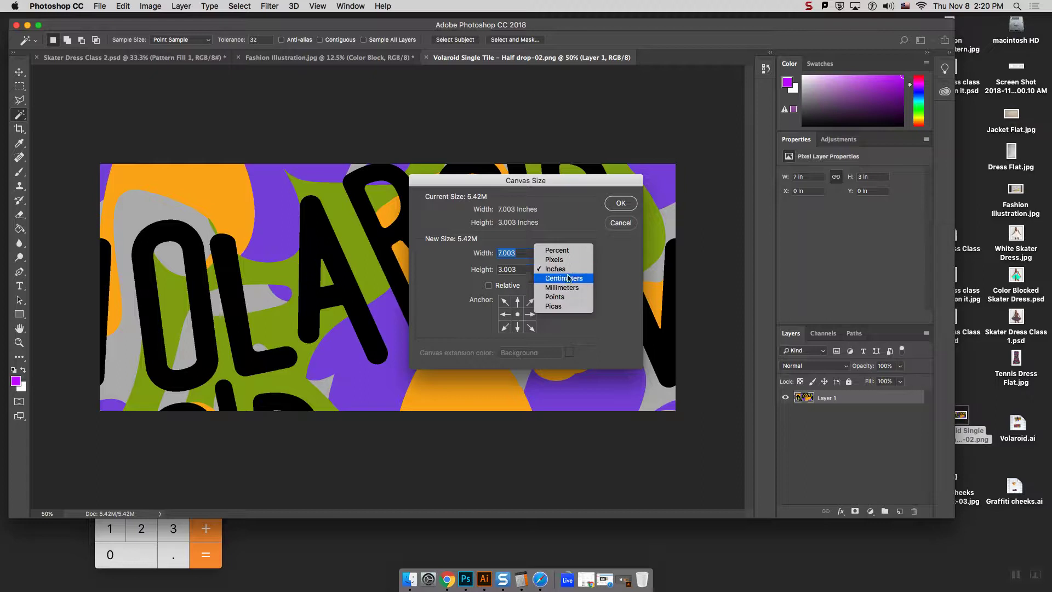
pyautogui.click(555, 260)
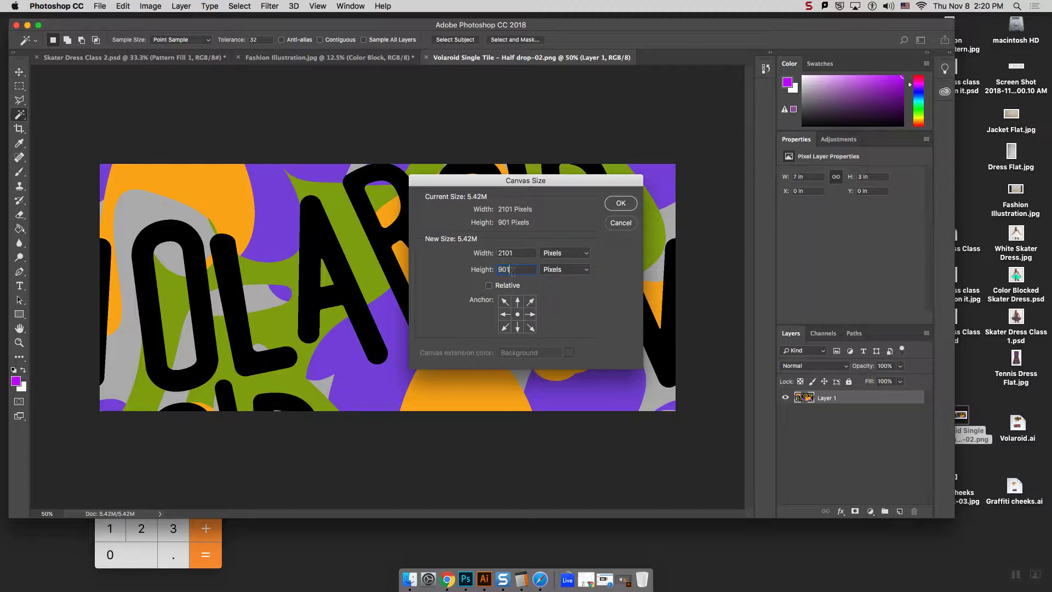
pyautogui.moveTo(510, 270); pyautogui.dragTo(482, 270)
pyautogui.write('1802')
pyautogui.click(629, 204)
pyautogui.press('super+minus')
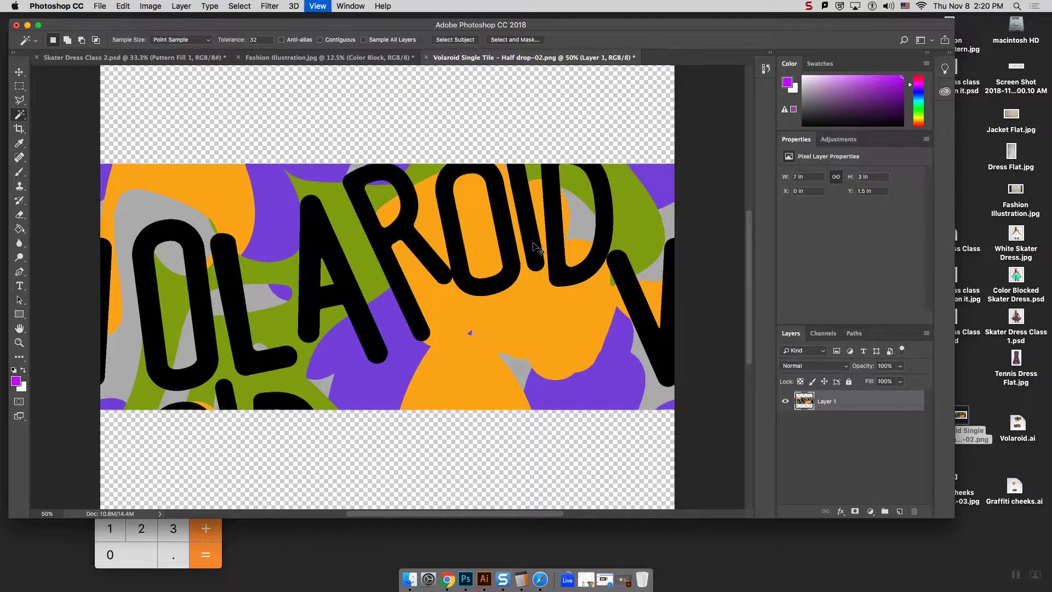
# Duplicate the tile layer twice so that three copies of the artwork are stacked
pyautogui.rightClick(861, 399)
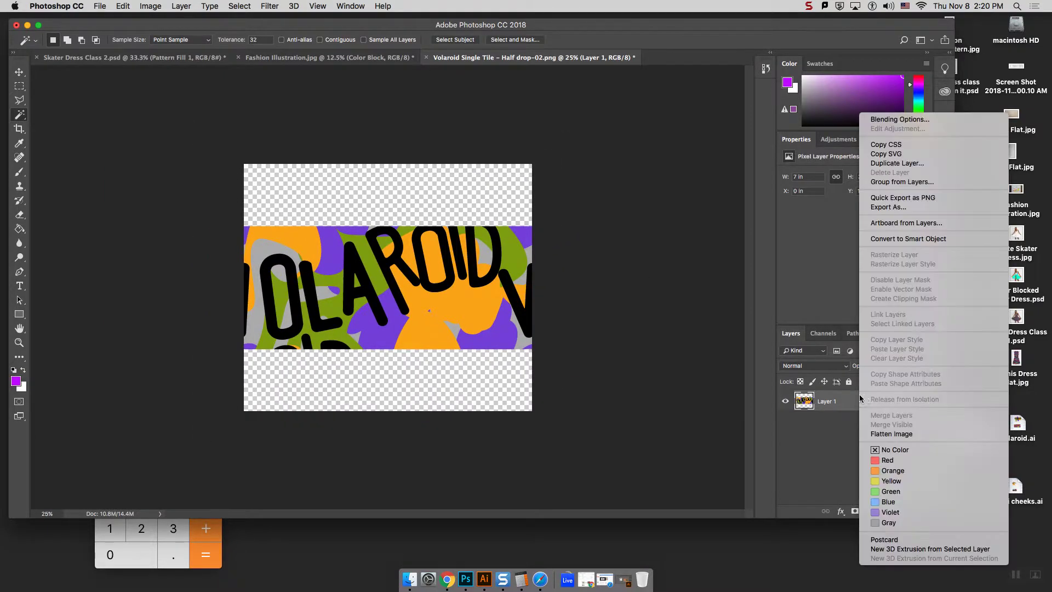
pyautogui.click(898, 163)
pyautogui.click(626, 242)
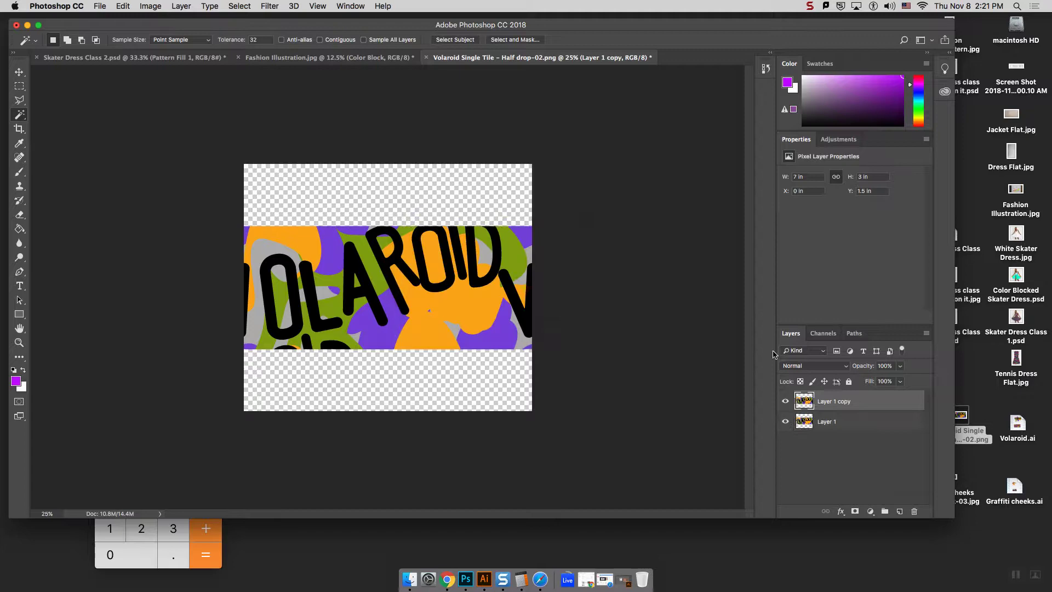
pyautogui.rightClick(852, 402)
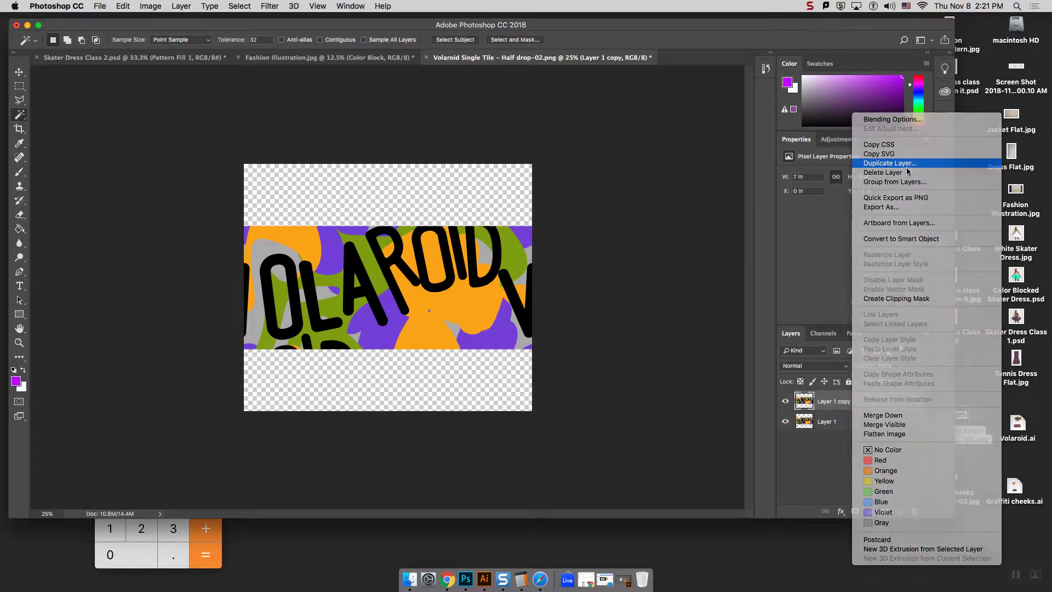
pyautogui.click(907, 164)
pyautogui.click(623, 243)
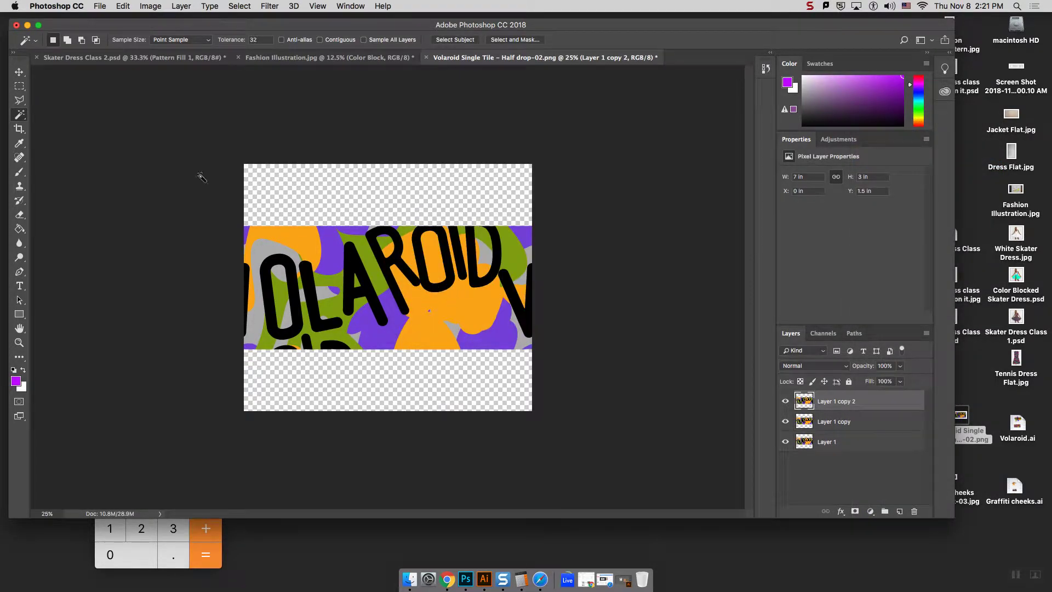
# Move one tile copy to the canvas's lower half and offset the other two by half a width across the upper half
pyautogui.click(19, 72)
pyautogui.moveTo(359, 262); pyautogui.dragTo(359, 324)
pyautogui.moveTo(441, 262); pyautogui.dragTo(297, 201)
pyautogui.moveTo(469, 262); pyautogui.dragTo(531, 221)
pyautogui.moveTo(422, 261); pyautogui.dragTo(458, 241)
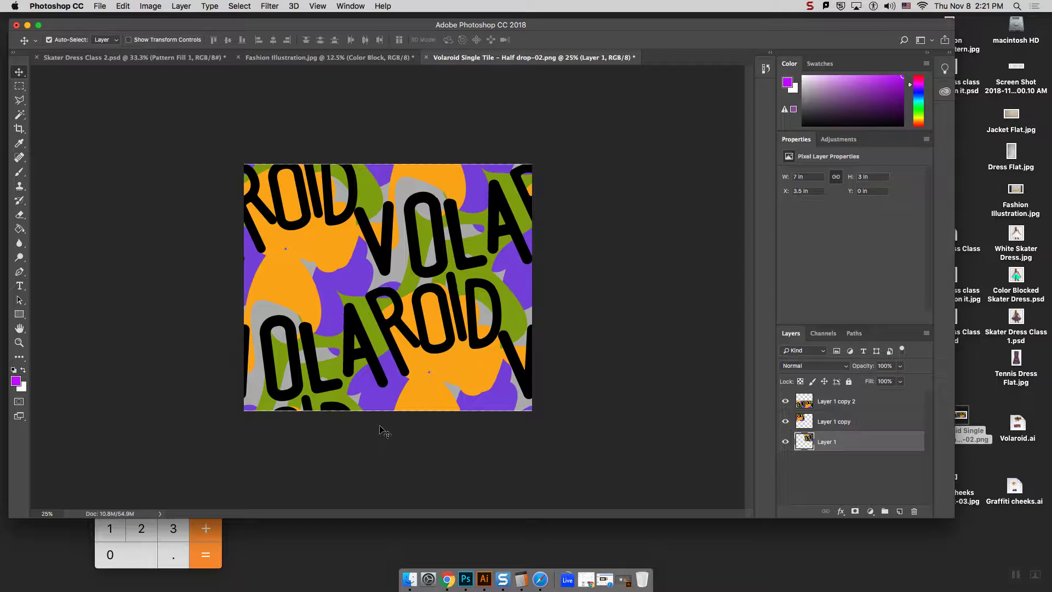
# Nudge the upper tile copies slightly down toward the lower tile and deselect all layers
pyautogui.press('Down')
pyautogui.click(418, 376)
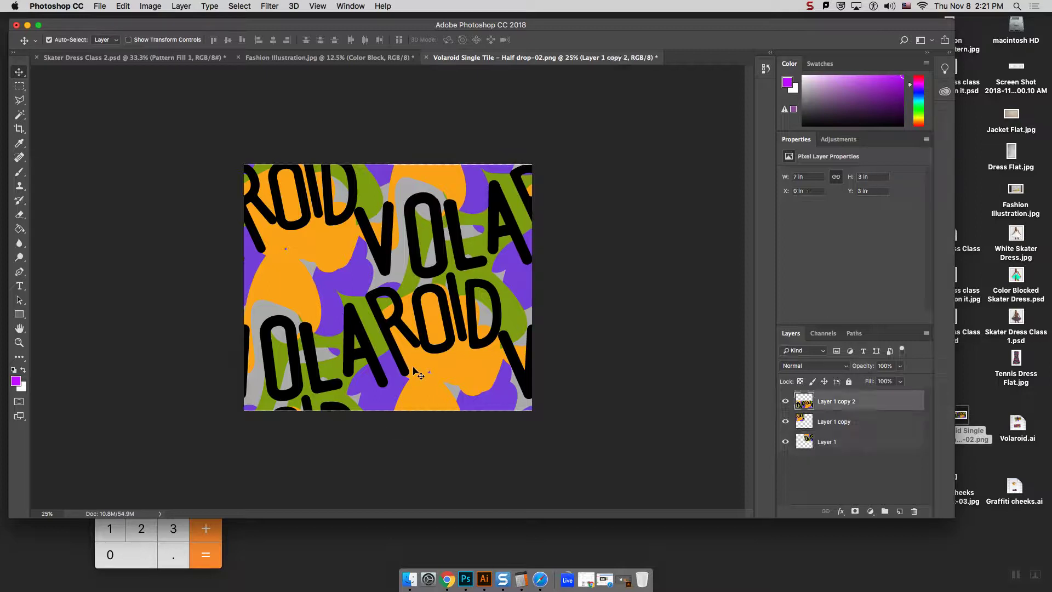
pyautogui.click(375, 256)
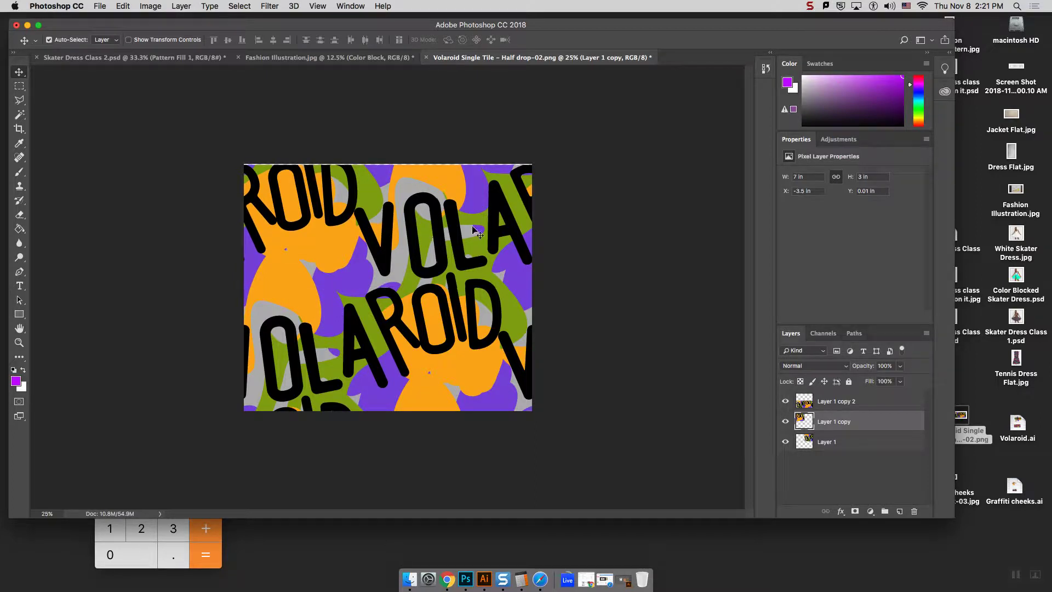
pyautogui.click(573, 247)
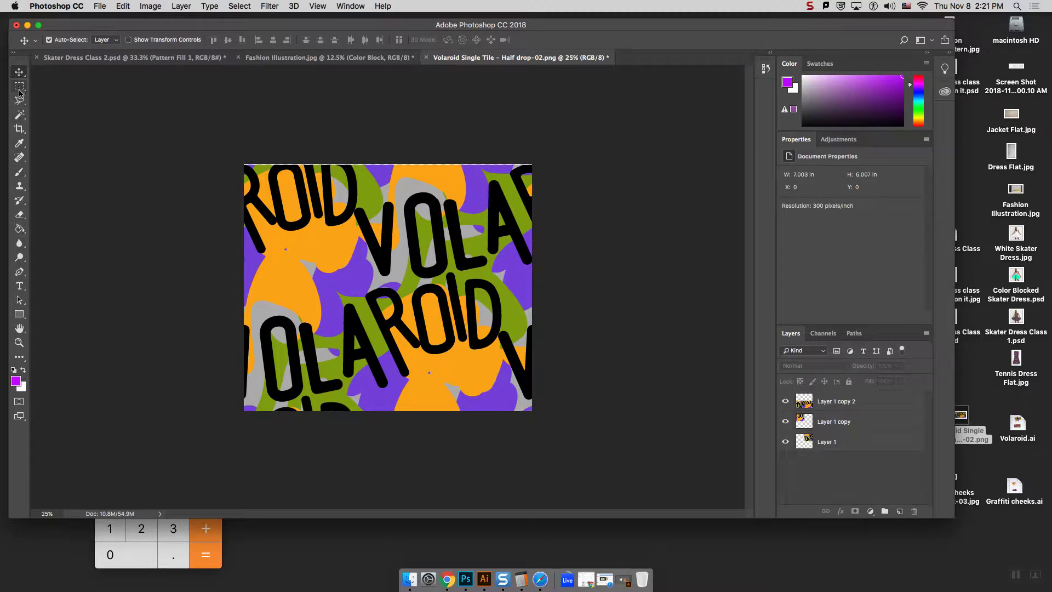
# Crop the canvas's upper edge to remove the thin transparent strip above the tile artwork
pyautogui.click(21, 128)
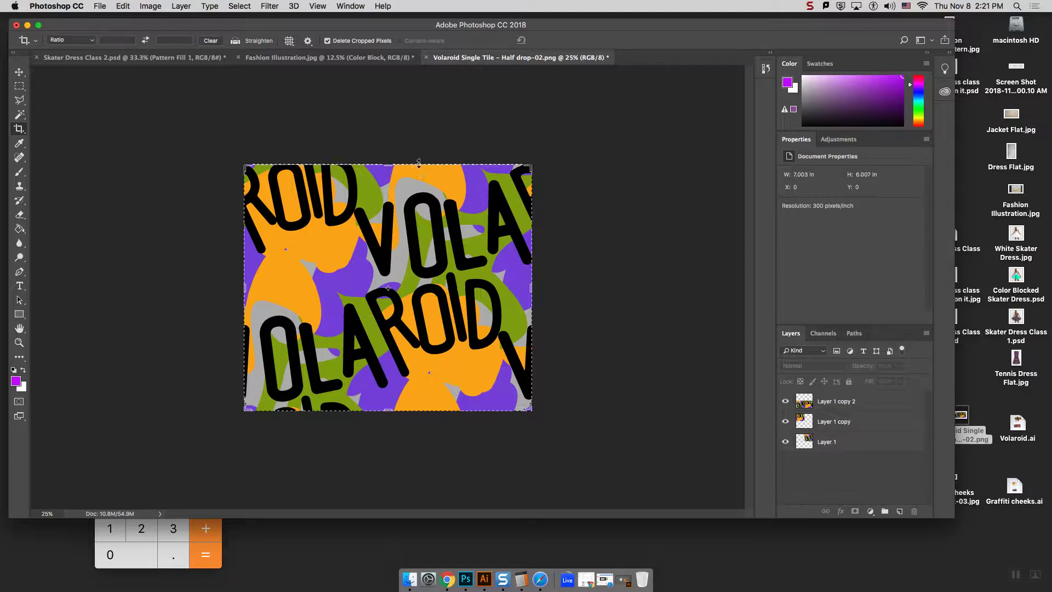
pyautogui.press('super+equal')
pyautogui.press('super+equal')
pyautogui.press('super+equal')
pyautogui.press('super+equal')
pyautogui.press('super+equal')
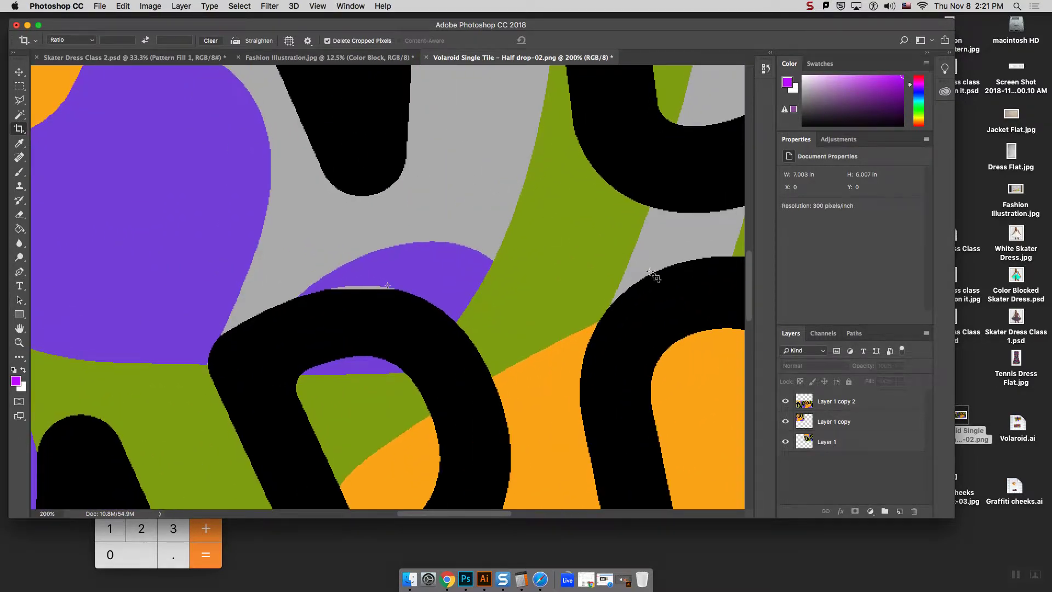
pyautogui.moveTo(750, 299); pyautogui.dragTo(723, 151)
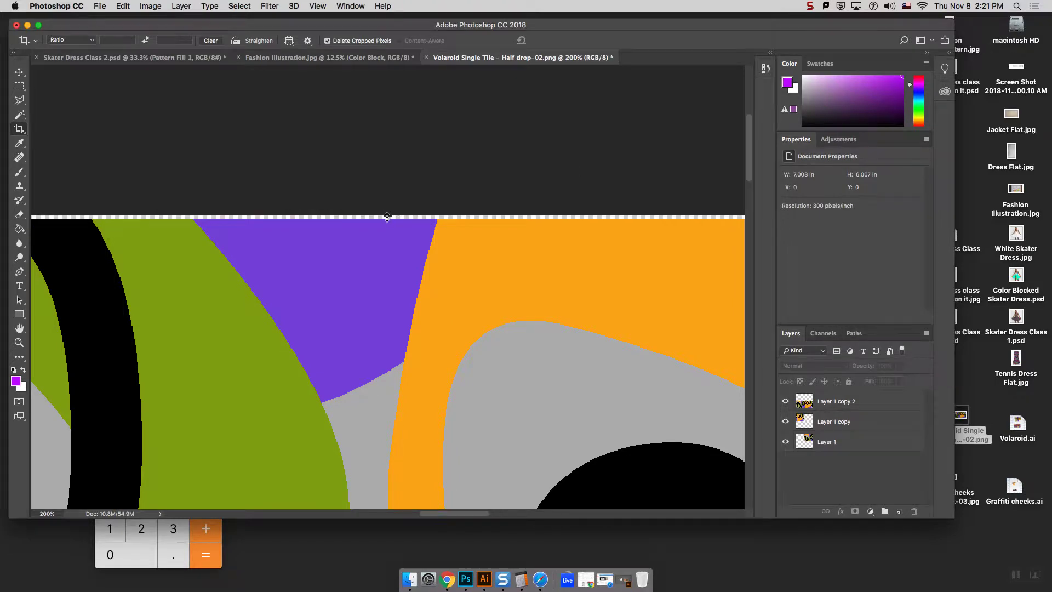
pyautogui.moveTo(387, 215); pyautogui.dragTo(386, 219)
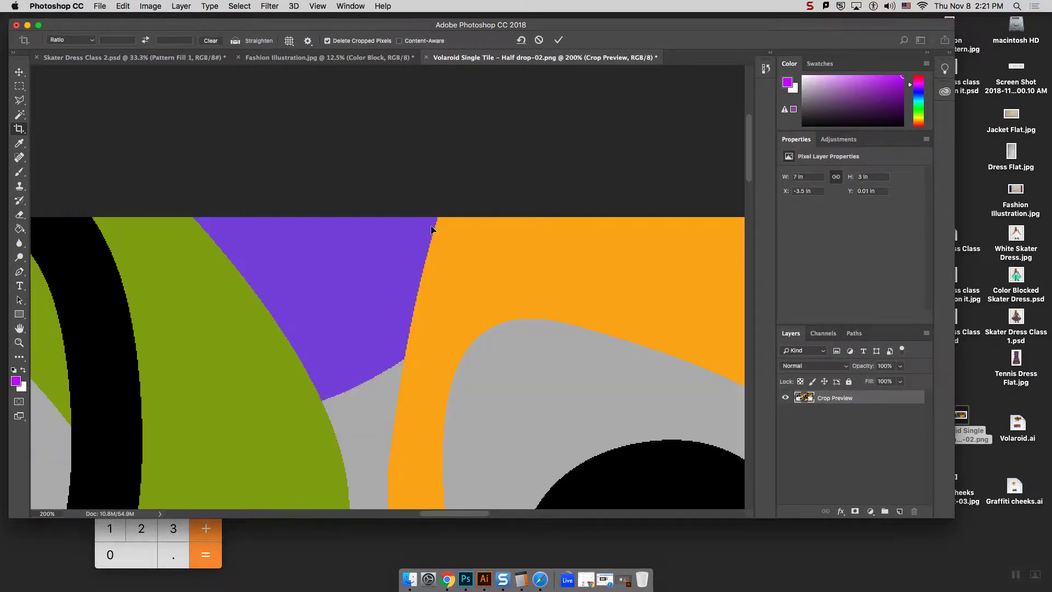
pyautogui.press('Return')
# Examine the horizontal seam between the upper and lower tile copies at several zoom levels
pyautogui.press('super+minus')
pyautogui.press('super+minus')
pyautogui.press('super+minus')
pyautogui.press('super+minus')
pyautogui.press('super+minus')
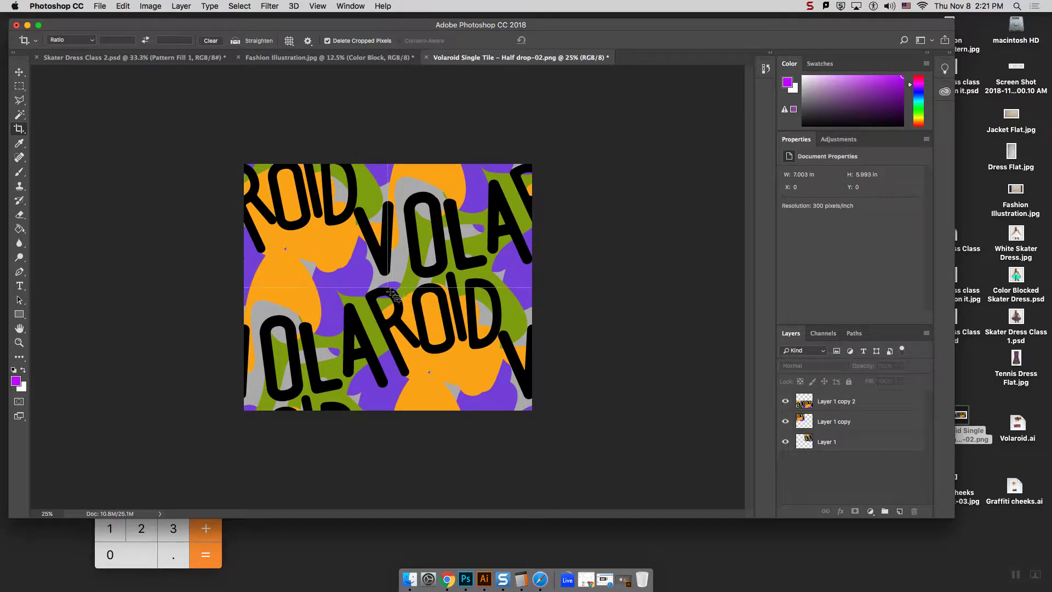
pyautogui.press('super+plus')
pyautogui.press('super+plus')
pyautogui.press('super+plus')
pyautogui.press('super+plus')
pyautogui.press('super+plus')
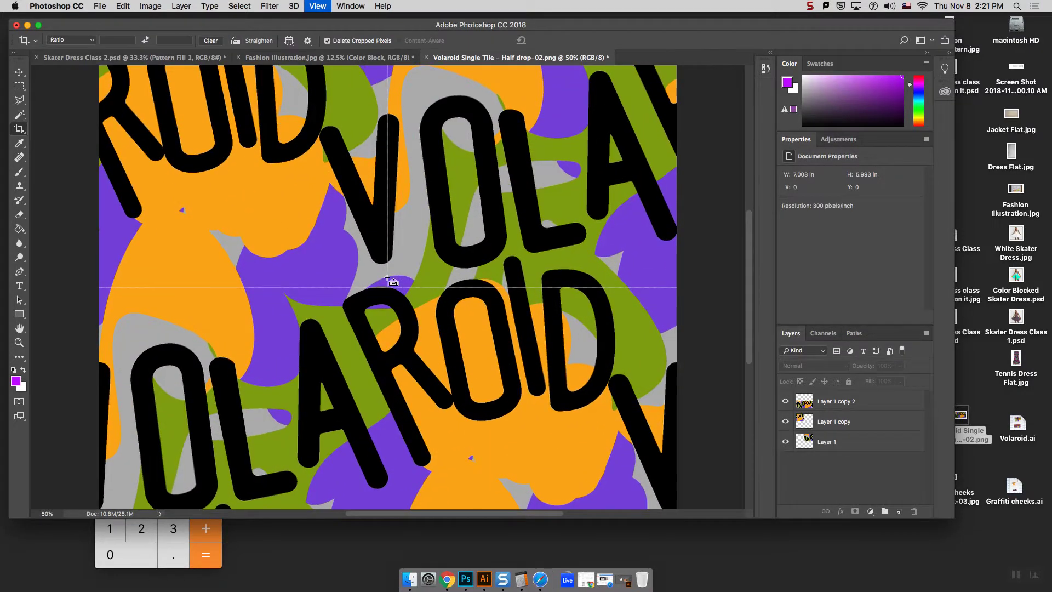
pyautogui.press('super+minus')
pyautogui.press('super+minus')
pyautogui.press('super+minus')
pyautogui.press('super+minus')
pyautogui.press('super+minus')
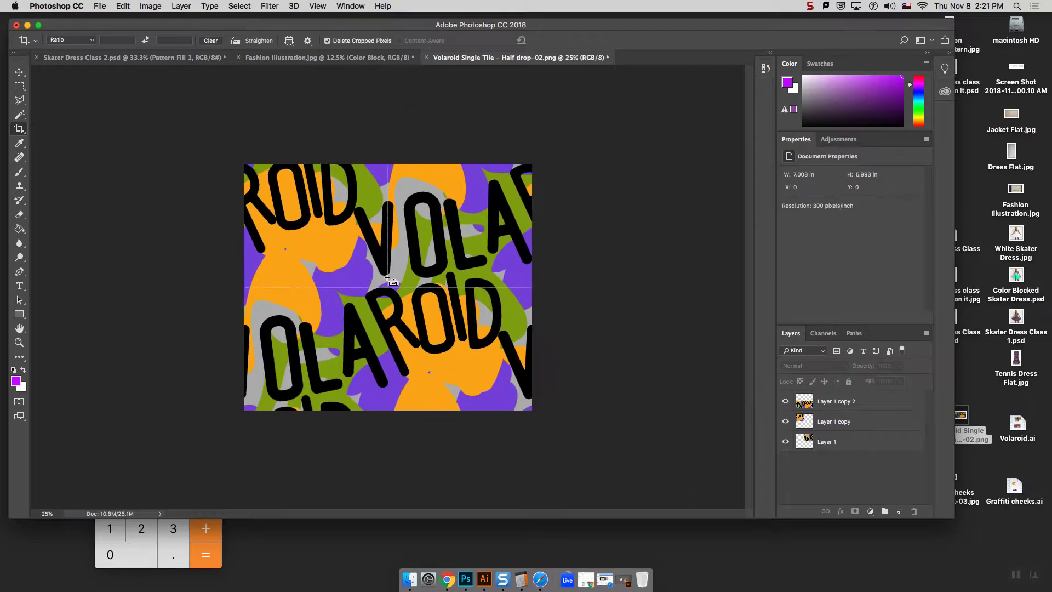
pyautogui.press('super+plus')
pyautogui.press('super+plus')
pyautogui.press('super+plus')
pyautogui.press('super+plus')
pyautogui.press('super+plus')
pyautogui.press('super+plus')
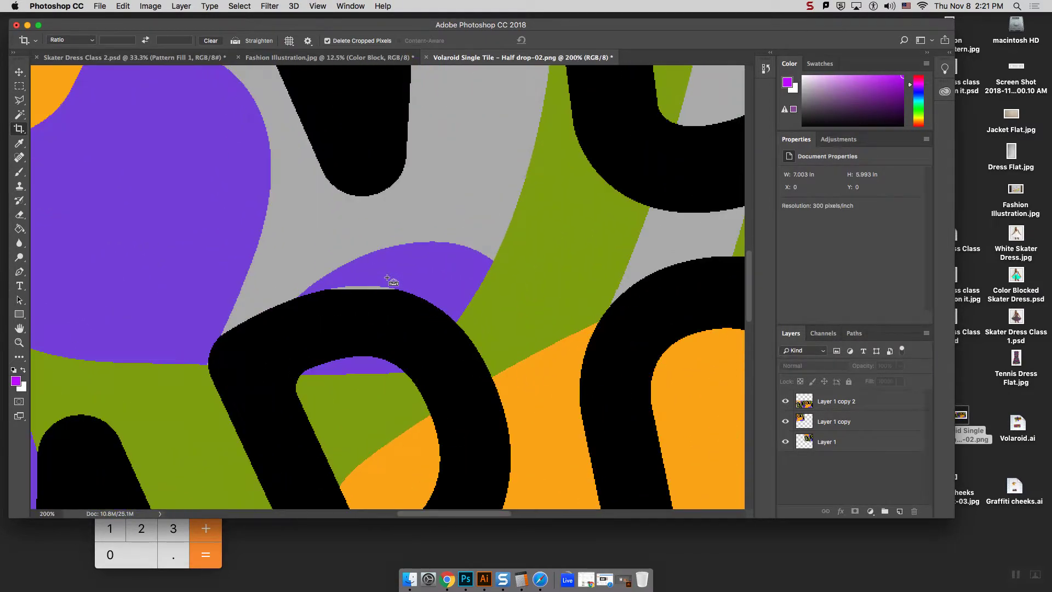
pyautogui.press('super+minus')
pyautogui.press('super+minus')
pyautogui.press('super+minus')
pyautogui.press('super+minus')
pyautogui.press('super+minus')
pyautogui.press('super+minus')
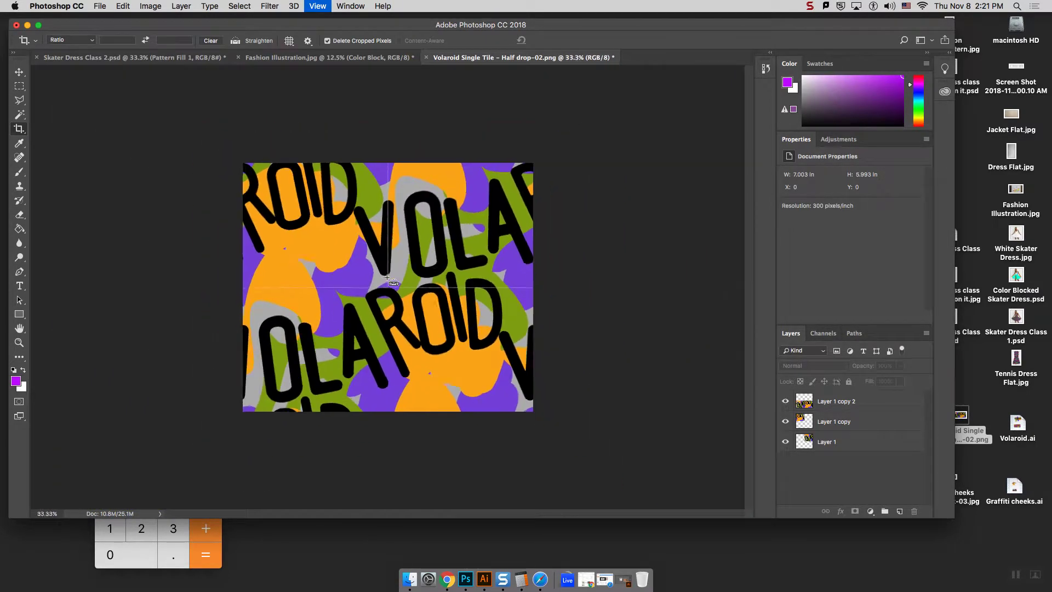
# Define the assembled tile artwork as a pattern, keeping the name Volaroid Single Tile - Half drop-02.png
pyautogui.click(124, 6)
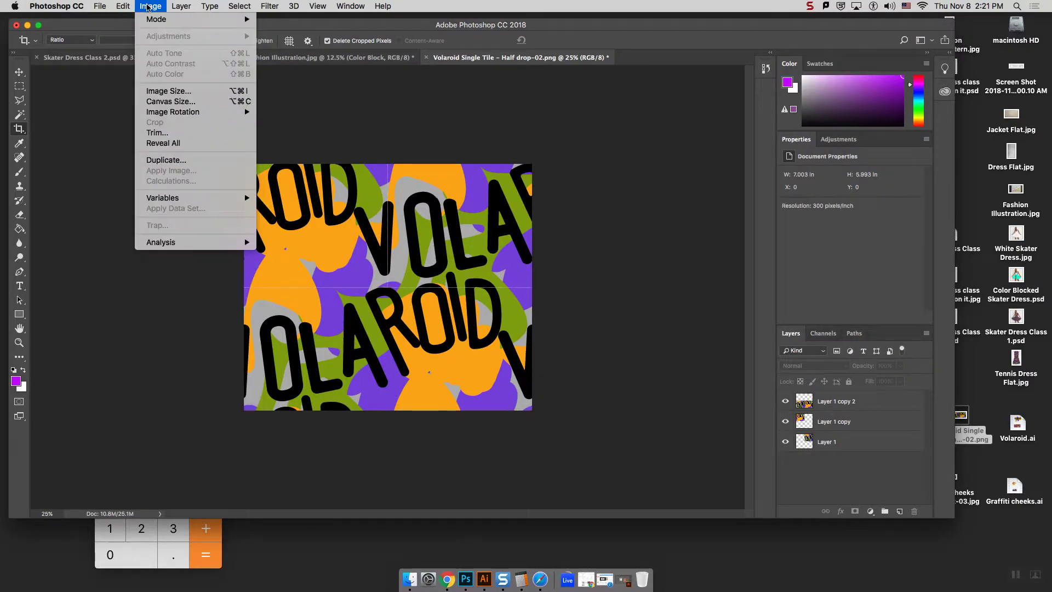
pyautogui.click(152, 298)
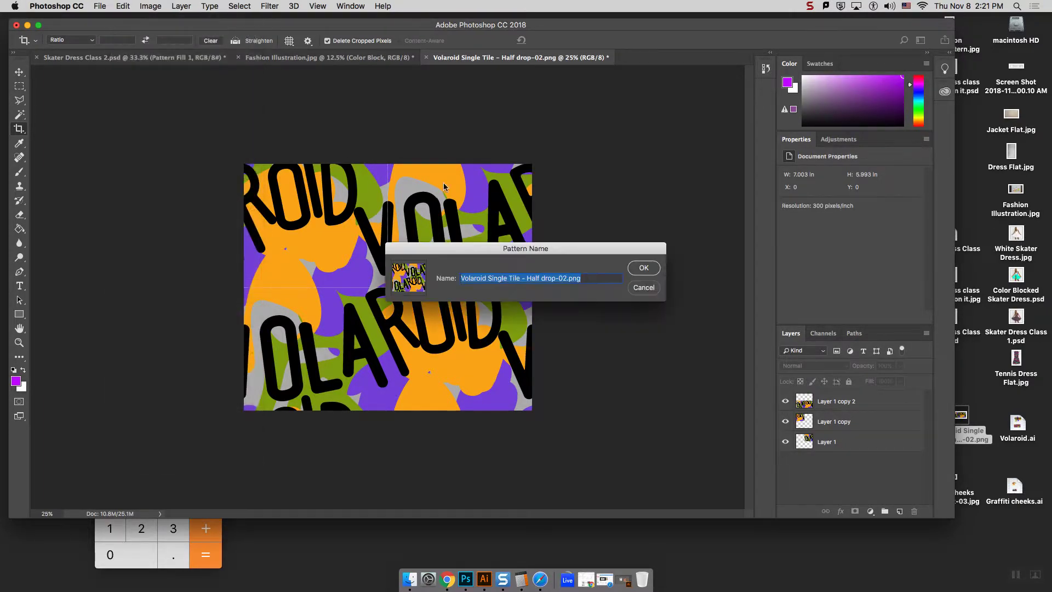
pyautogui.click(639, 269)
# In Skater Dress Class 2.psd, replace the Pattern Fill 1 layer's pattern with the newly defined half-drop Volaroid pattern
pyautogui.click(192, 58)
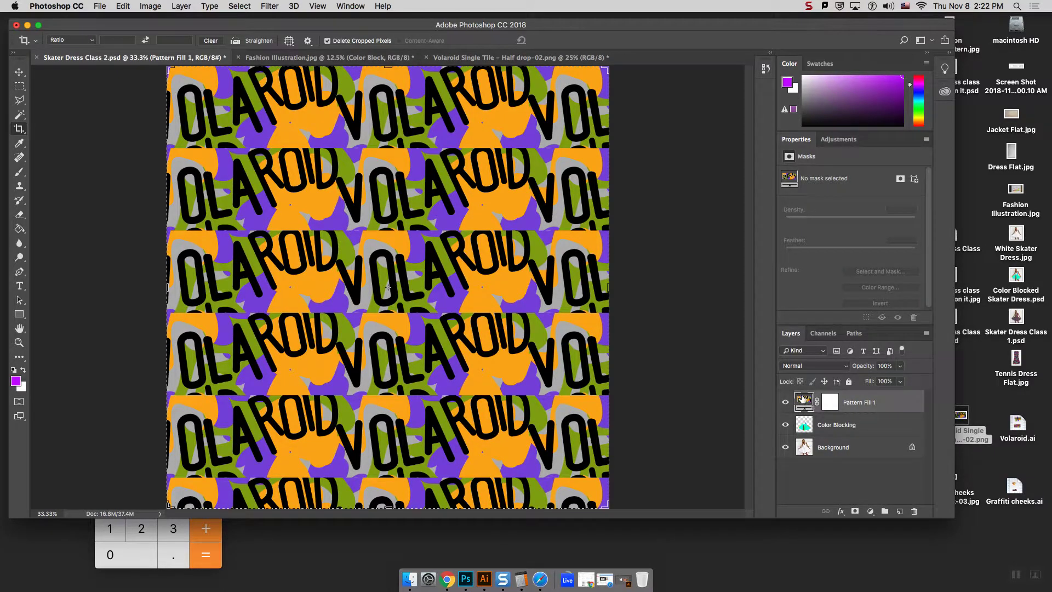
pyautogui.doubleClick(803, 400)
pyautogui.click(654, 199)
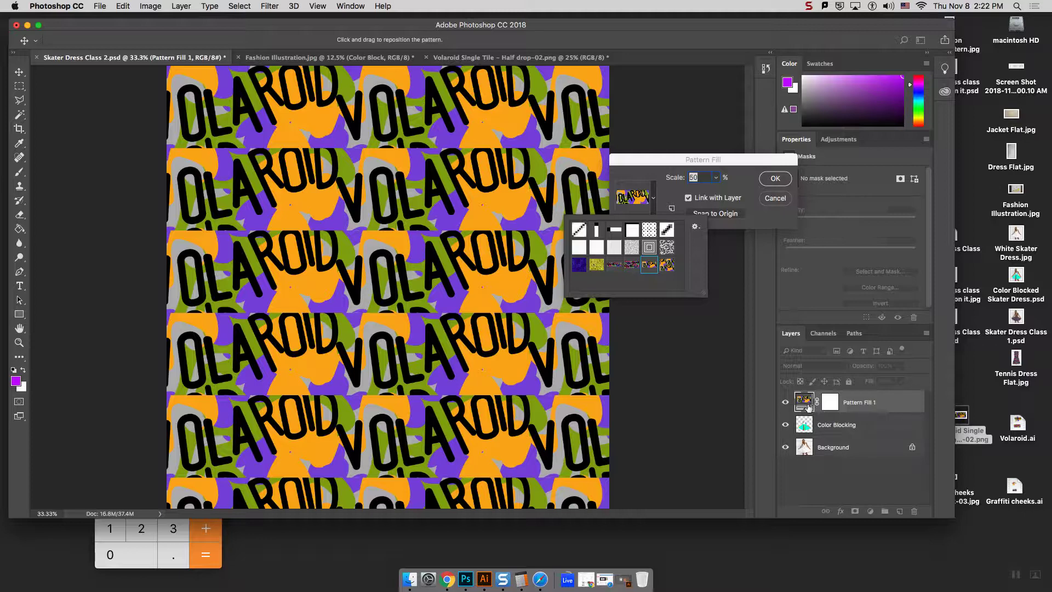
pyautogui.click(668, 265)
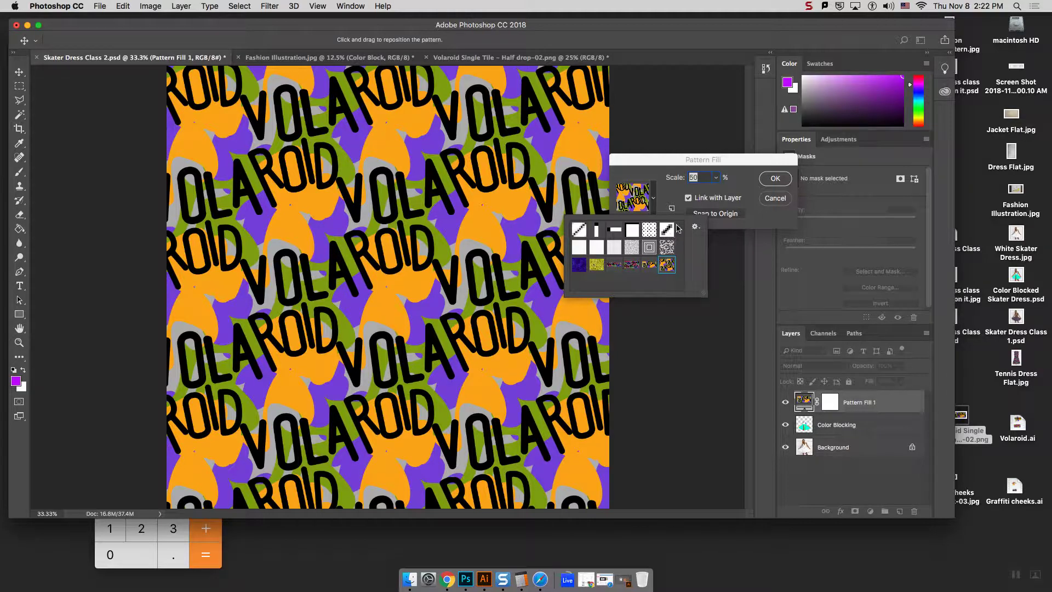
# Try smaller scales for the pattern fill, entering 25% and stepping through 24% up to 27%
pyautogui.click(701, 178)
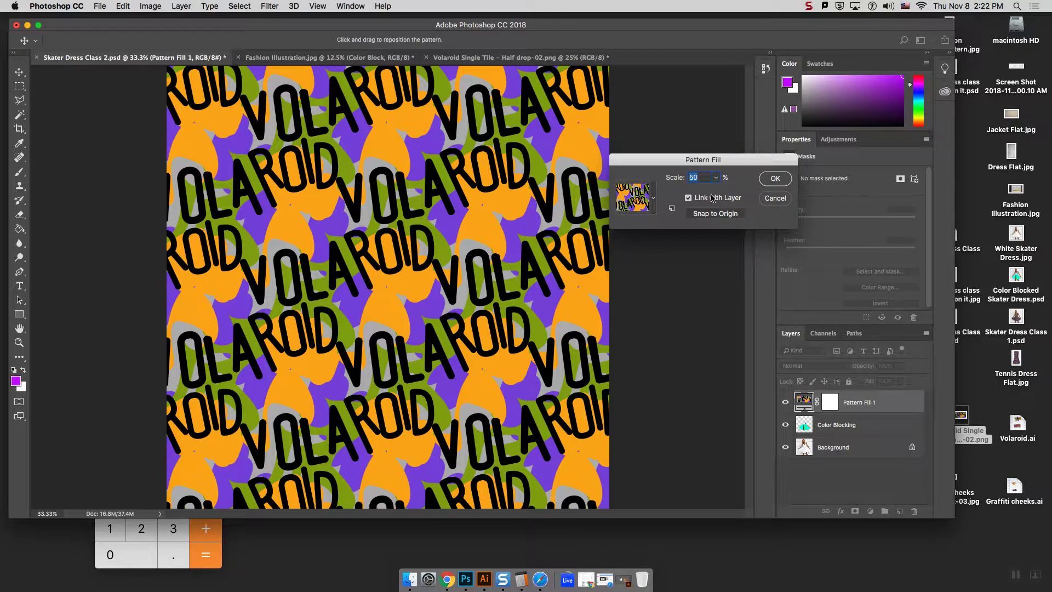
pyautogui.write('25')
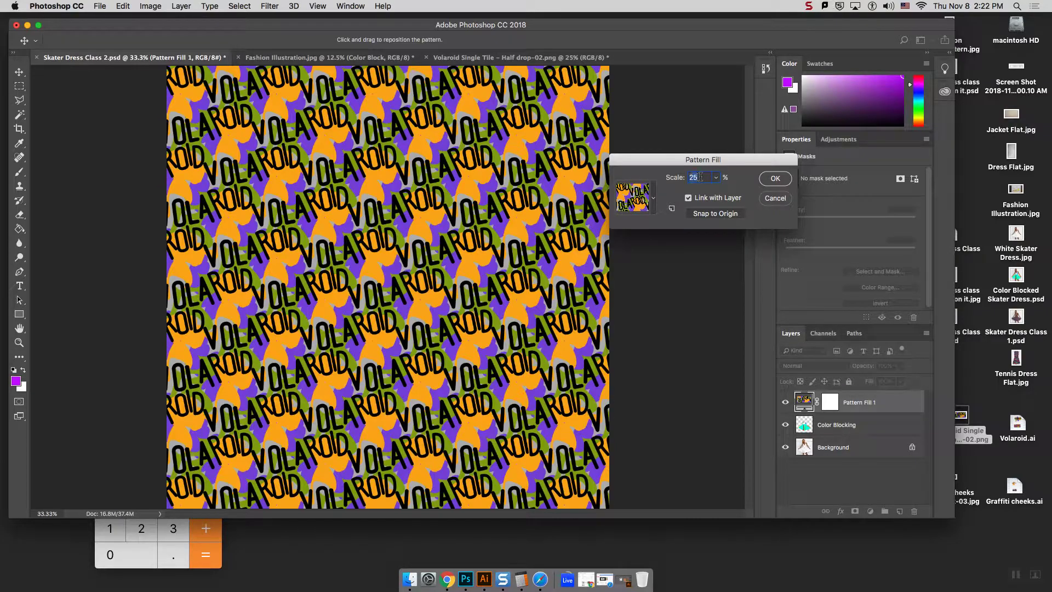
pyautogui.press('Down')
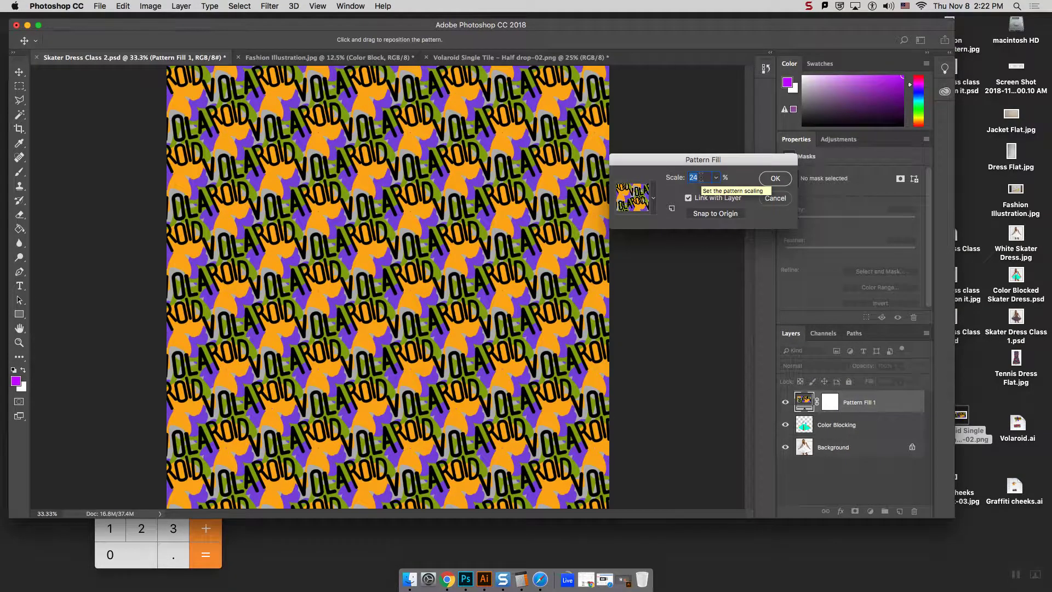
pyautogui.press('Up')
pyautogui.press('Up')
pyautogui.press('Up')
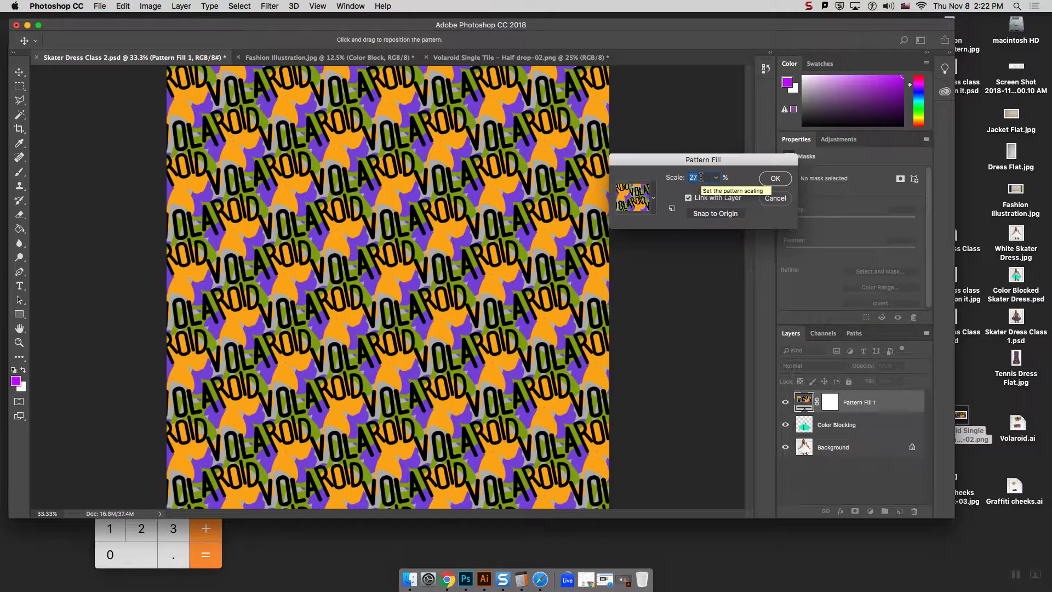
# Set the pattern fill's scale to 25% while checking the print close up, and apply the fill
pyautogui.press('super+equal')
pyautogui.press('super+equal')
pyautogui.press('super+equal')
pyautogui.press('super+equal')
pyautogui.press('super+equal')
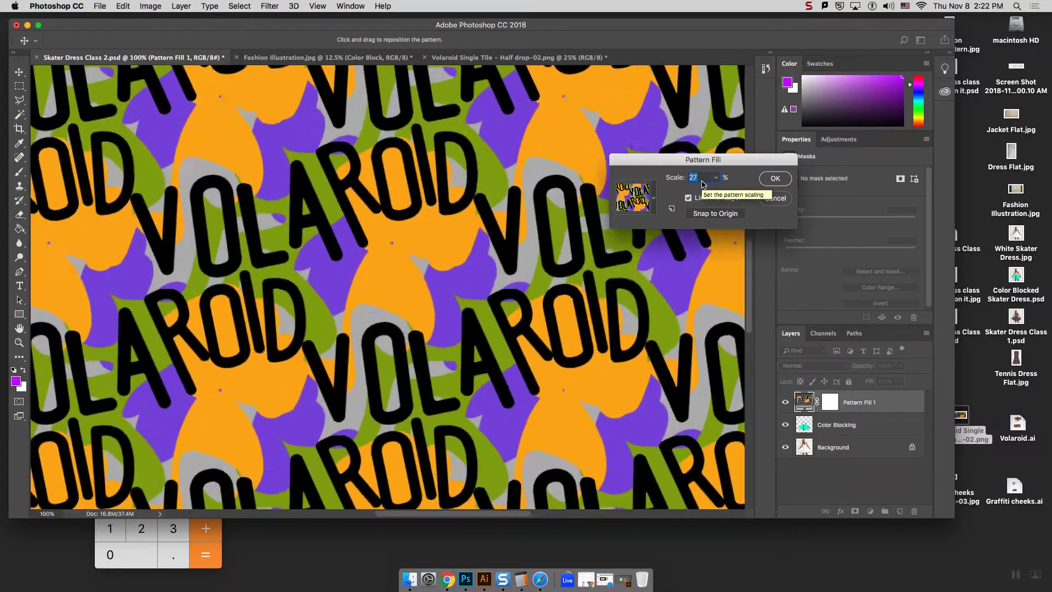
pyautogui.press('super+equal')
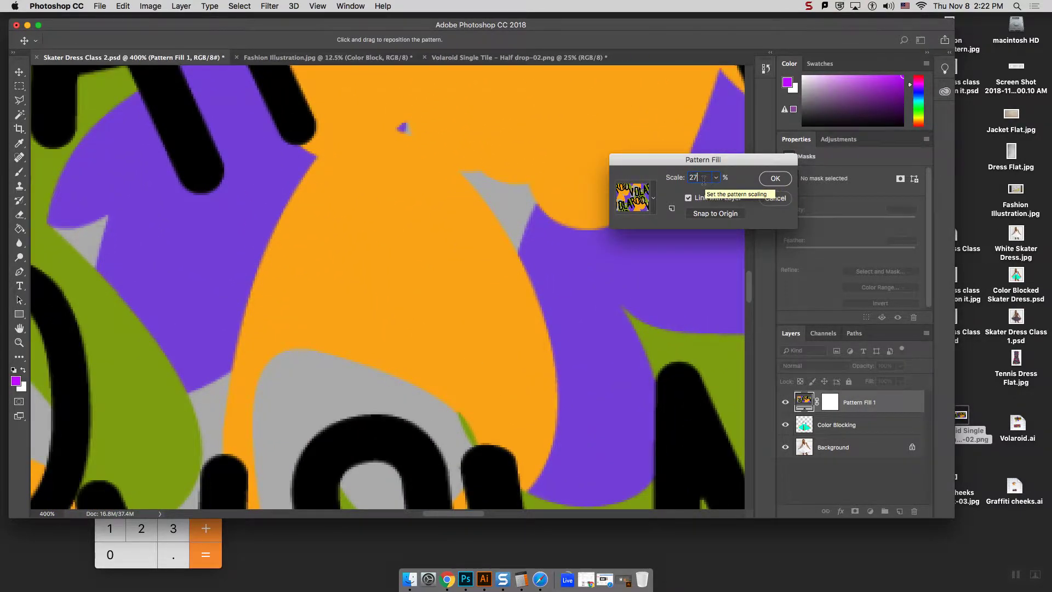
pyautogui.press('Down')
pyautogui.press('Down')
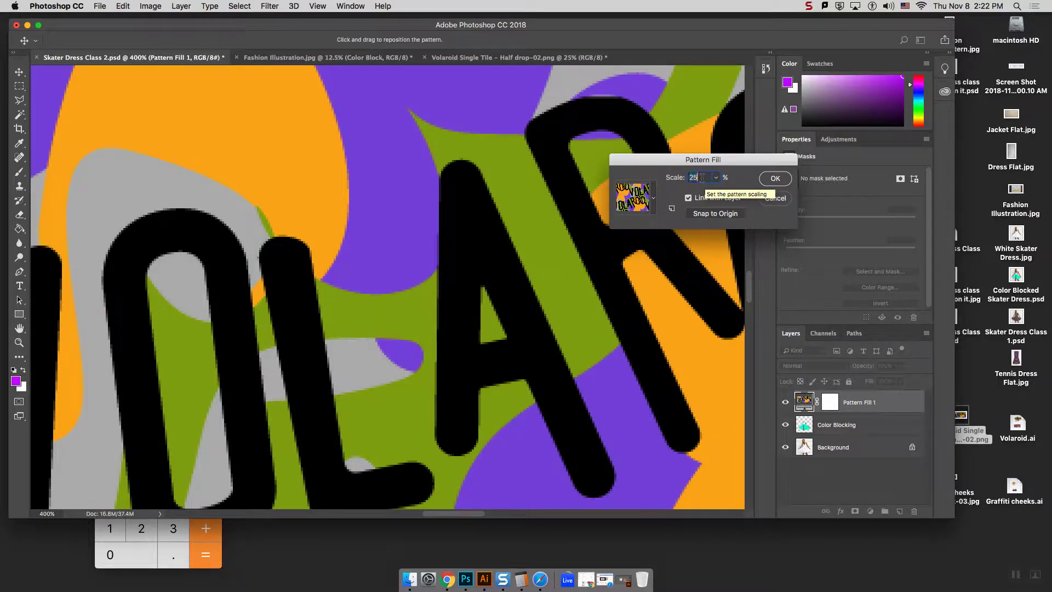
pyautogui.click(704, 180)
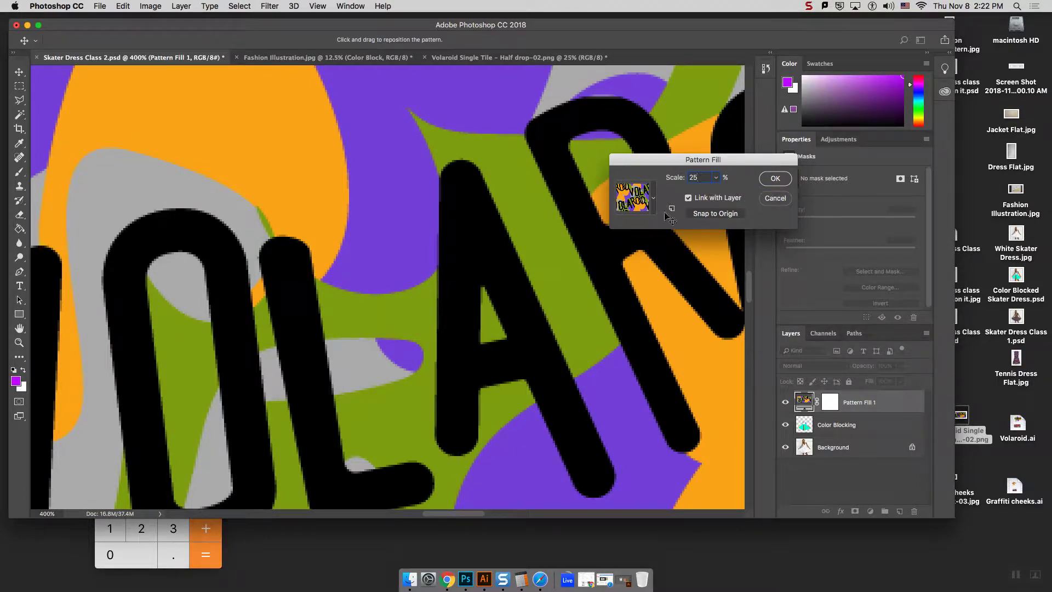
pyautogui.press('Down')
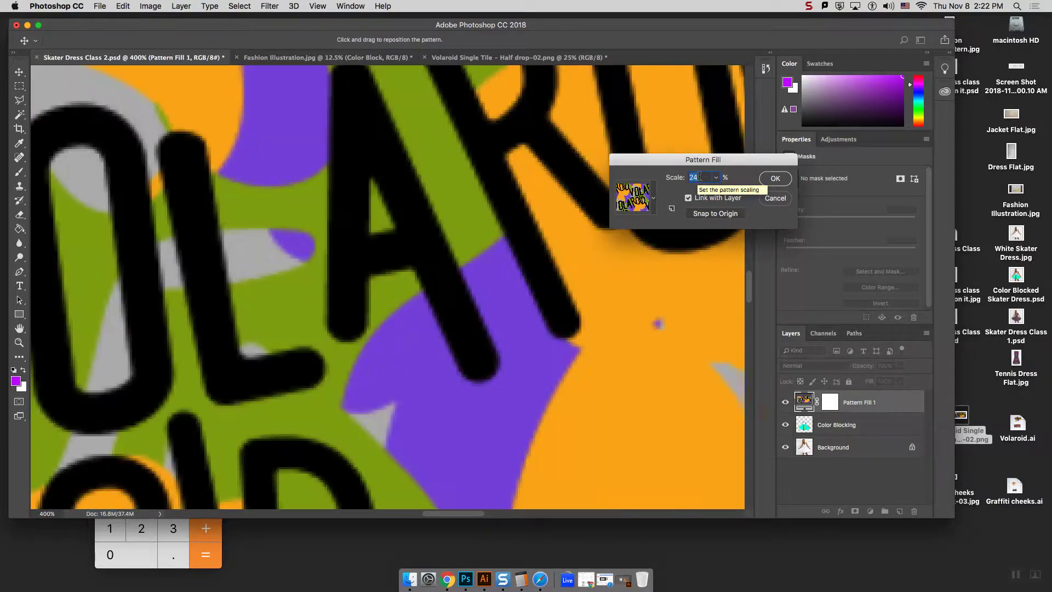
pyautogui.press('Up')
pyautogui.click(776, 177)
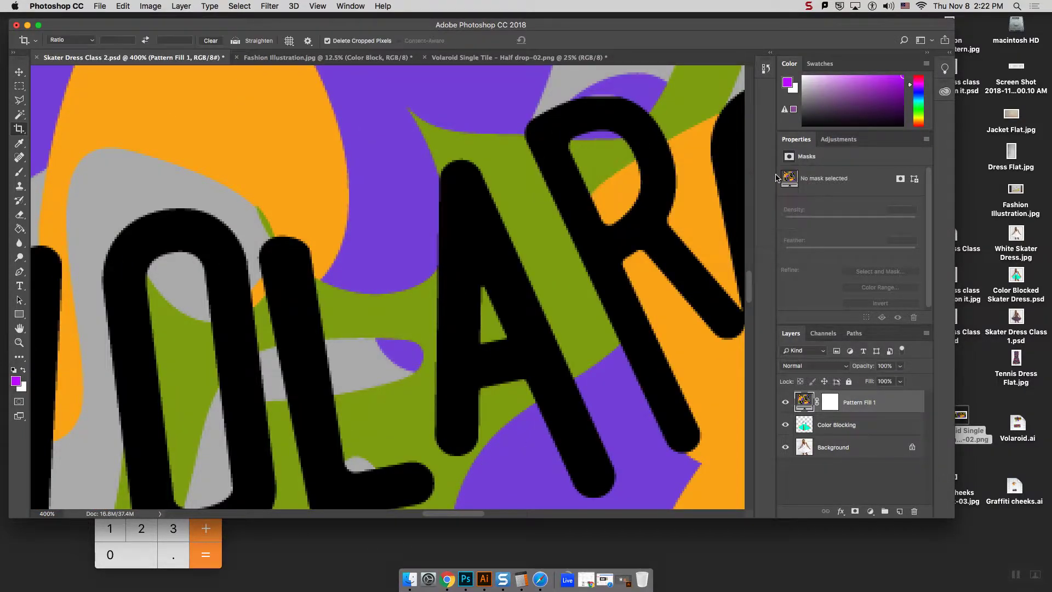
# Hide the Pattern Fill 1 layer to expose the color-blocked dress
pyautogui.press('super+minus')
pyautogui.press('super+minus')
pyautogui.press('super+minus')
pyautogui.press('super+minus')
pyautogui.press('super+minus')
pyautogui.press('super+minus')
pyautogui.press('super+minus')
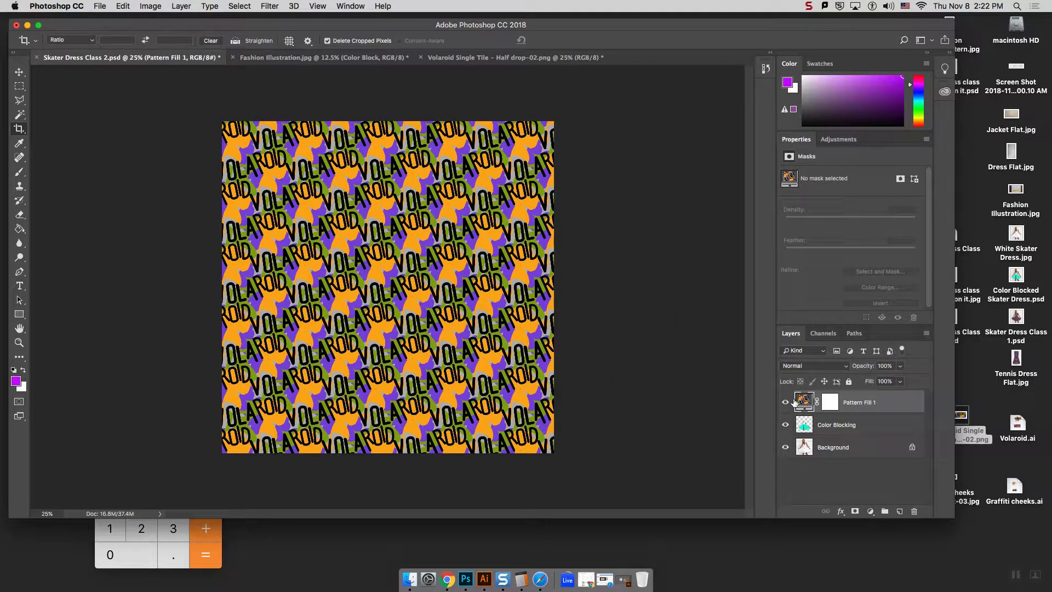
pyautogui.click(786, 404)
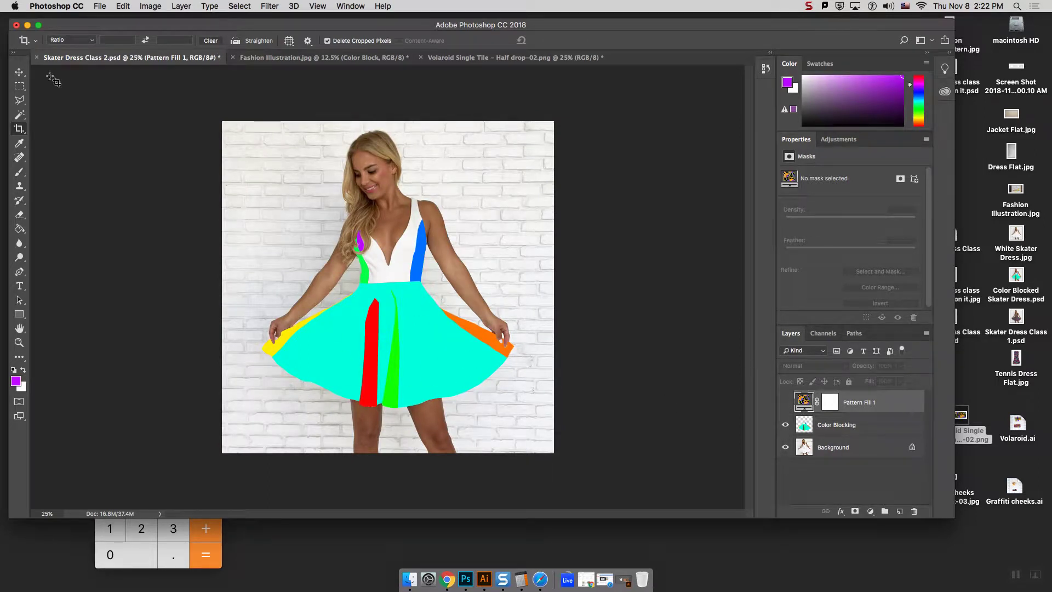
# Switch to the Magic Wand tool and make the Color Blocking layer active
pyautogui.click(19, 100)
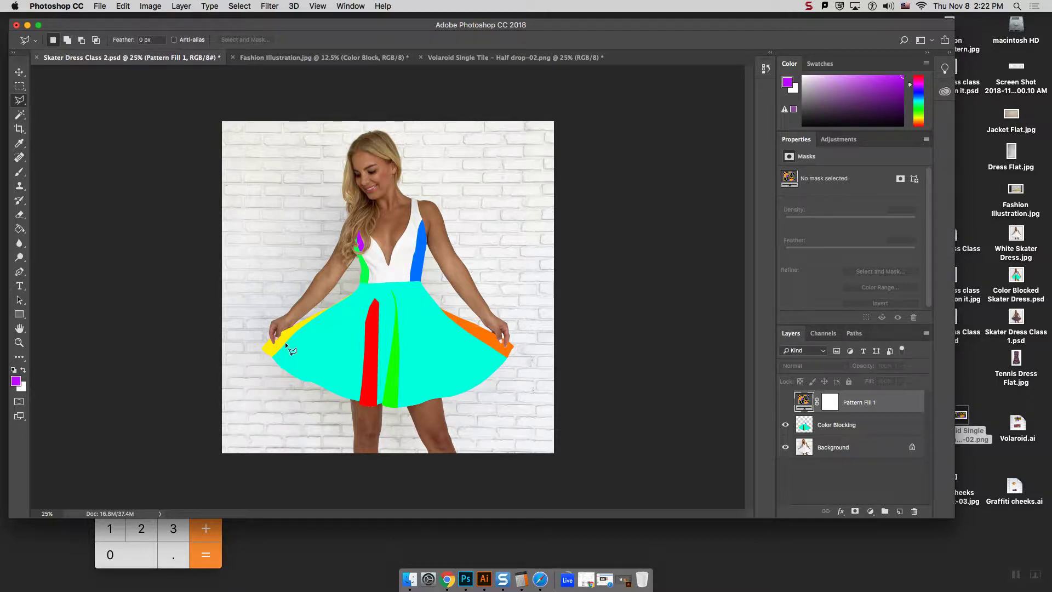
pyautogui.click(19, 114)
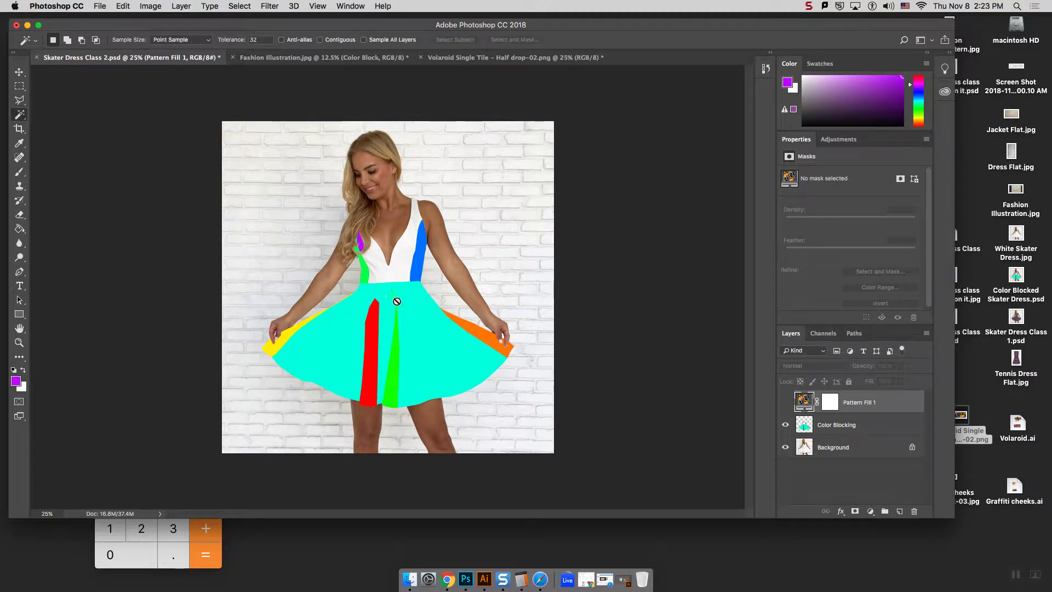
pyautogui.click(422, 330)
pyautogui.click(607, 199)
pyautogui.click(837, 425)
# Try selecting the turquoise skirt area and the blue bodice panel by color, and clear the selection
pyautogui.click(453, 342)
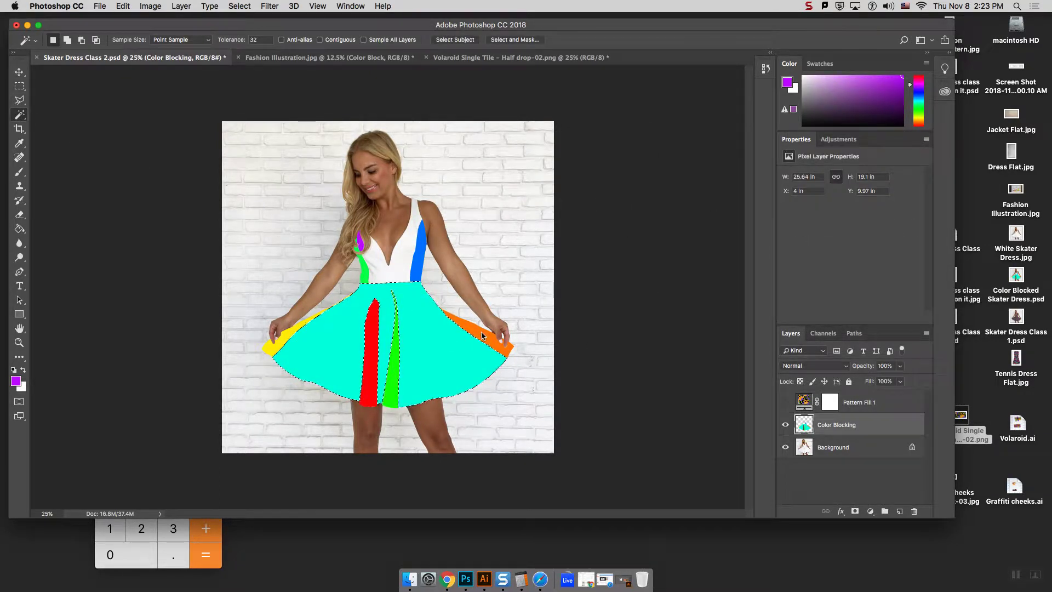
pyautogui.click(422, 254)
pyautogui.press('v')
pyautogui.press('super+d')
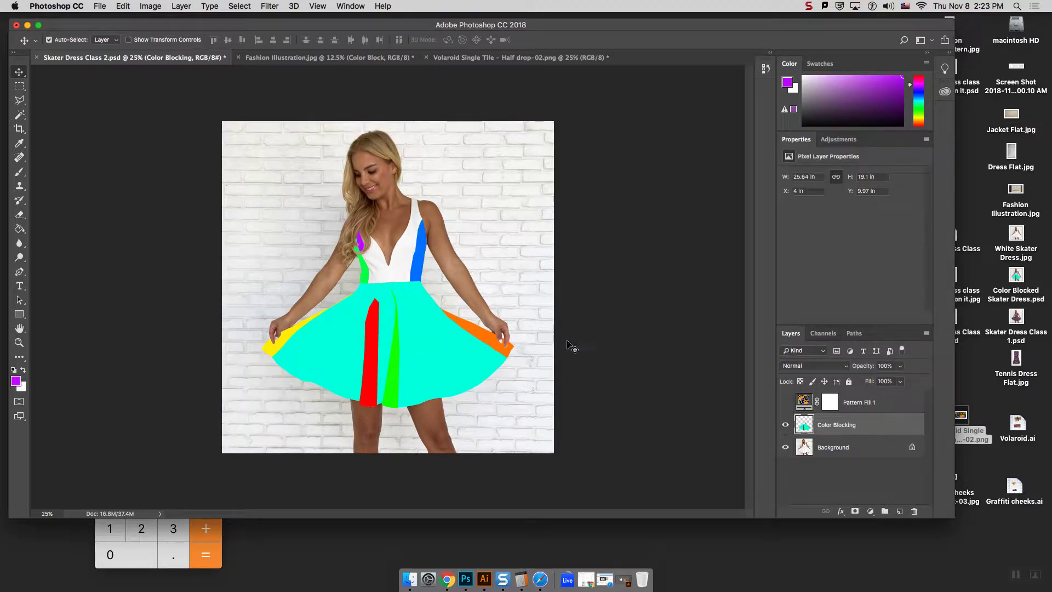
# With the Polygonal Lasso, trace a selection outline from the blue side panel around the shoulder strap and along the V-neckline
pyautogui.click(24, 99)
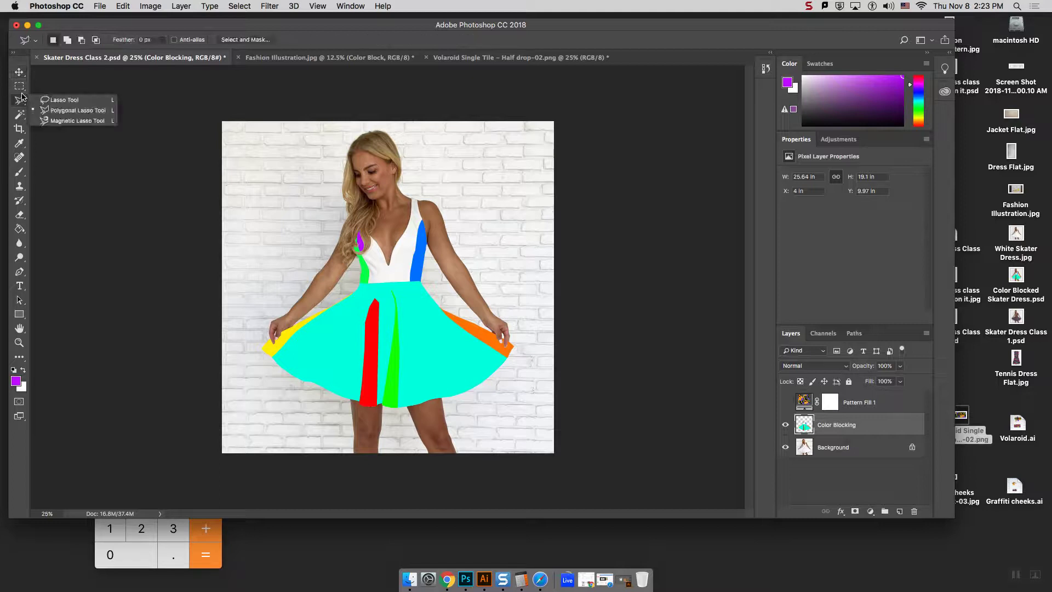
pyautogui.click(65, 110)
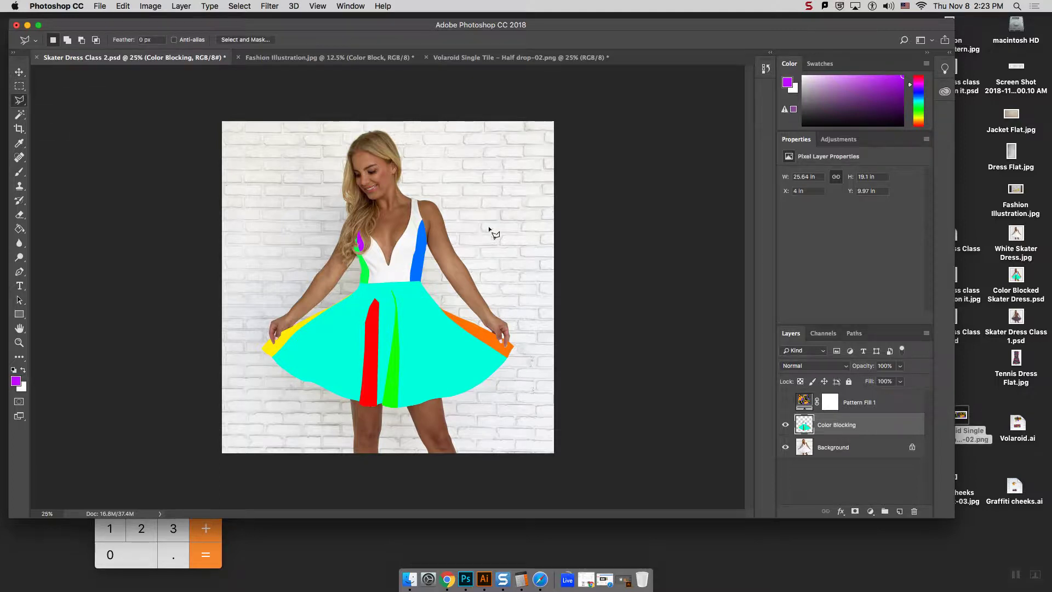
pyautogui.press('super+equal')
pyautogui.press('super+equal')
pyautogui.press('super+equal')
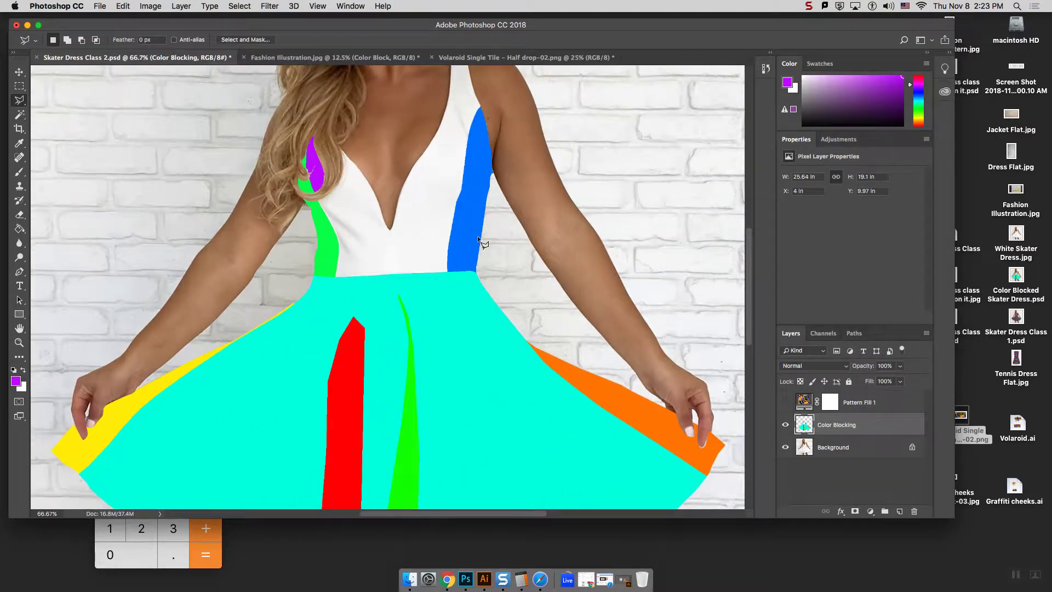
pyautogui.scroll(5, 734, 247)
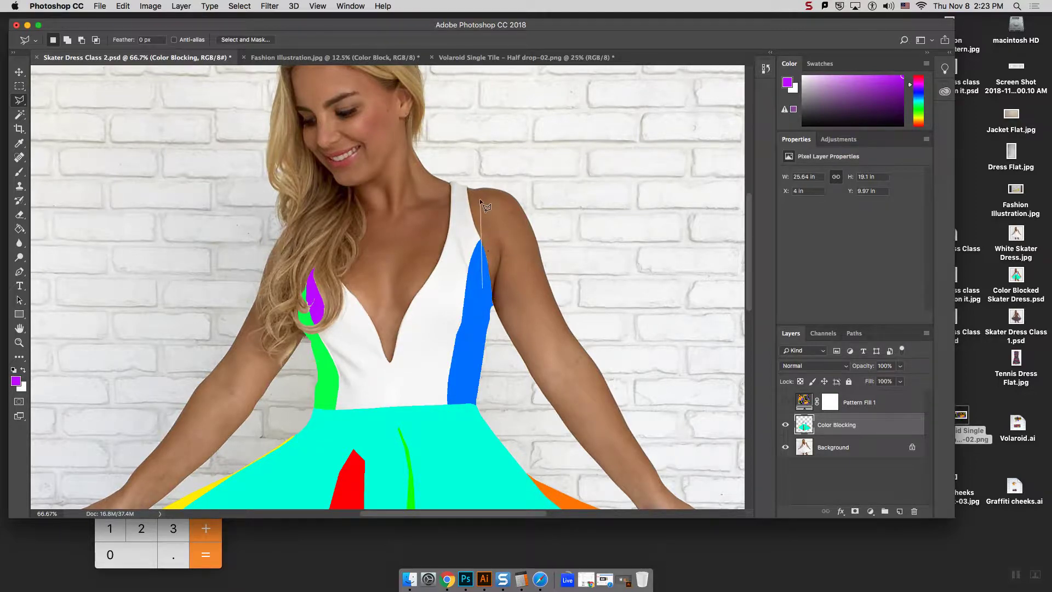
pyautogui.scroll(4, 479, 198)
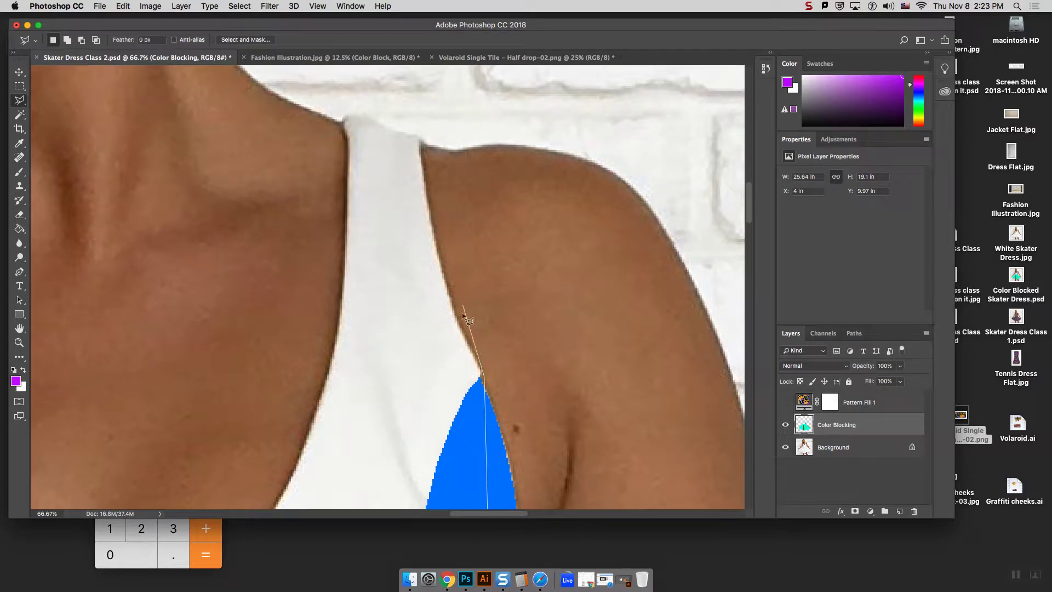
pyautogui.click(481, 375)
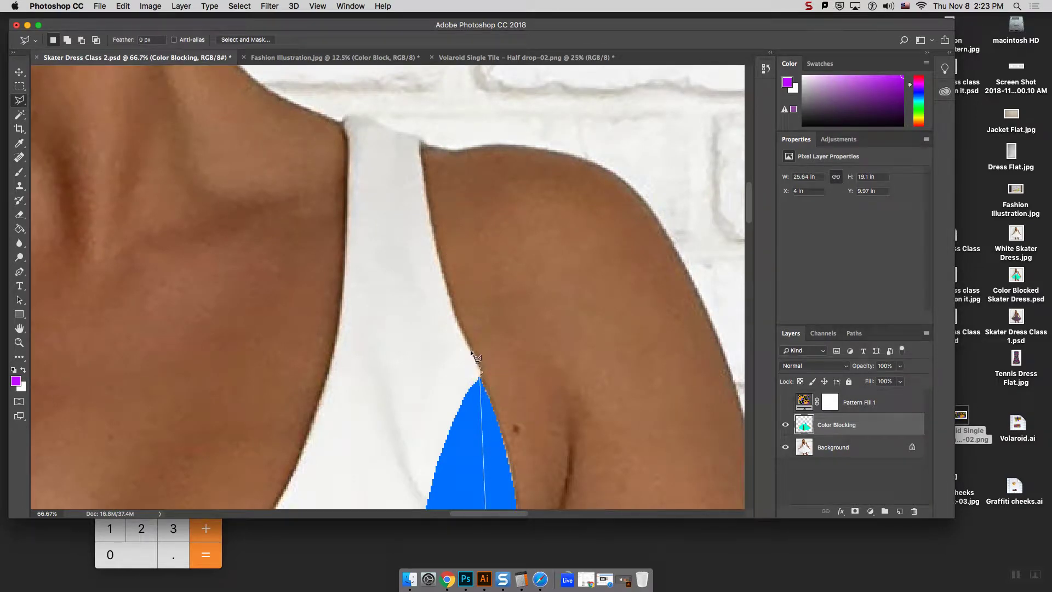
pyautogui.moveTo(471, 352)
pyautogui.mouseDown()
pyautogui.moveTo(436, 250)
pyautogui.moveTo(453, 311)
pyautogui.moveTo(412, 128)
pyautogui.moveTo(425, 141)
pyautogui.moveTo(378, 123)
pyautogui.mouseUp()
pyautogui.moveTo(347, 140)
pyautogui.mouseDown()
pyautogui.moveTo(345, 292)
pyautogui.moveTo(317, 429)
pyautogui.moveTo(220, 537)
pyautogui.moveTo(167, 576)
pyautogui.moveTo(246, 526)
pyautogui.moveTo(272, 94)
pyautogui.moveTo(322, 129)
pyautogui.moveTo(284, 228)
pyautogui.moveTo(133, 458)
pyautogui.moveTo(126, 512)
pyautogui.moveTo(313, 212)
pyautogui.moveTo(411, 228)
pyautogui.moveTo(319, 269)
pyautogui.moveTo(324, 226)
pyautogui.moveTo(336, 221)
pyautogui.moveTo(296, 356)
pyautogui.moveTo(217, 178)
pyautogui.moveTo(232, 330)
pyautogui.moveTo(274, 459)
pyautogui.moveTo(257, 411)
pyautogui.mouseUp()
pyautogui.moveTo(236, 340)
pyautogui.mouseDown()
pyautogui.moveTo(244, 361)
pyautogui.moveTo(186, 247)
pyautogui.moveTo(219, 321)
pyautogui.moveTo(206, 281)
pyautogui.moveTo(110, 153)
pyautogui.moveTo(78, 126)
pyautogui.moveTo(74, 149)
pyautogui.mouseUp()
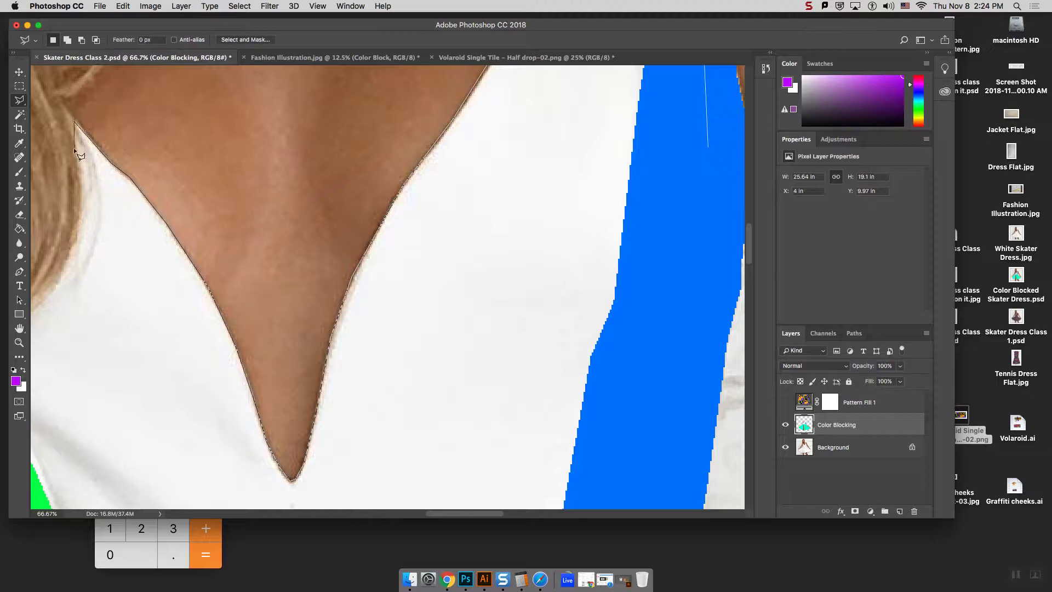
# Continue the lasso outline down the green side, across the waist and up the blue panel, closing the selection around the white bodice
pyautogui.press('super+minus')
pyautogui.press('super+minus')
pyautogui.press('super+minus')
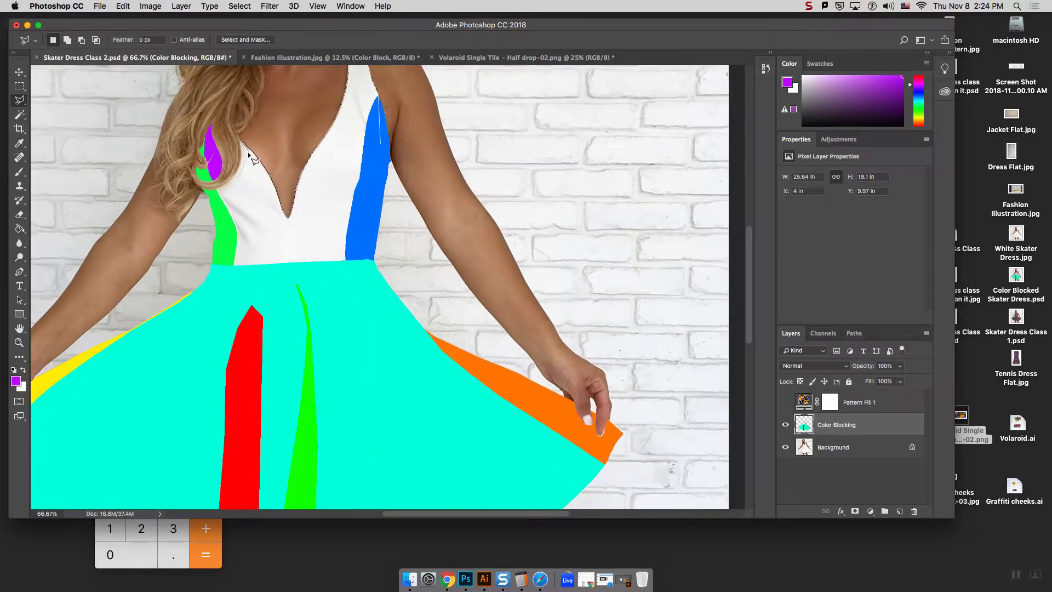
pyautogui.moveTo(254, 159)
pyautogui.mouseDown()
pyautogui.moveTo(237, 136)
pyautogui.moveTo(241, 168)
pyautogui.moveTo(217, 190)
pyautogui.moveTo(222, 284)
pyautogui.moveTo(338, 277)
pyautogui.moveTo(366, 245)
pyautogui.mouseUp()
pyautogui.click(367, 246)
pyautogui.click(380, 142)
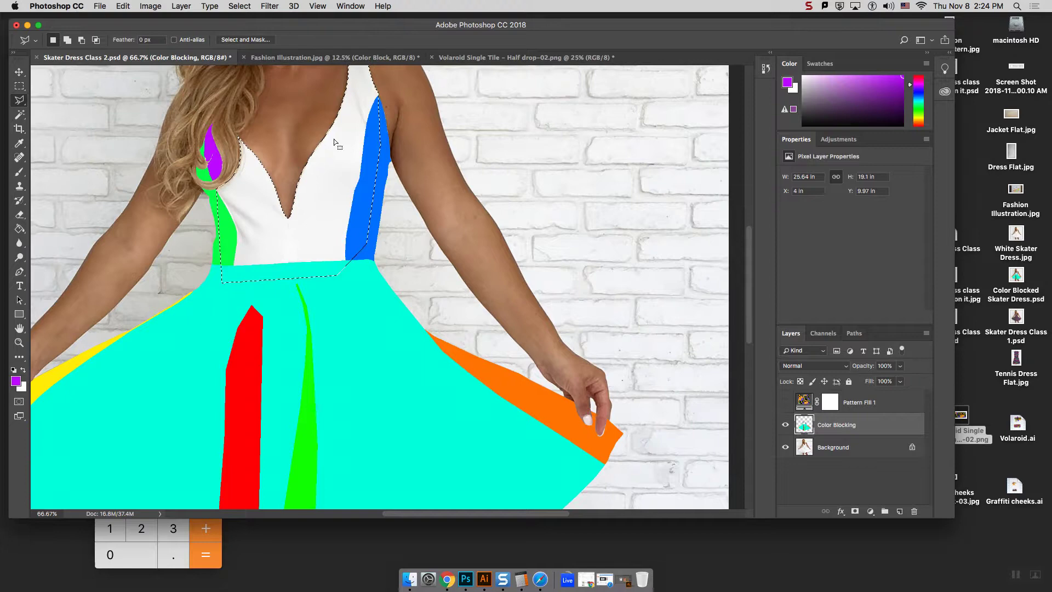
# Fill the selected white bodice with the purple sampled from the small panel beside the hair, and clear the selection
pyautogui.click(19, 232)
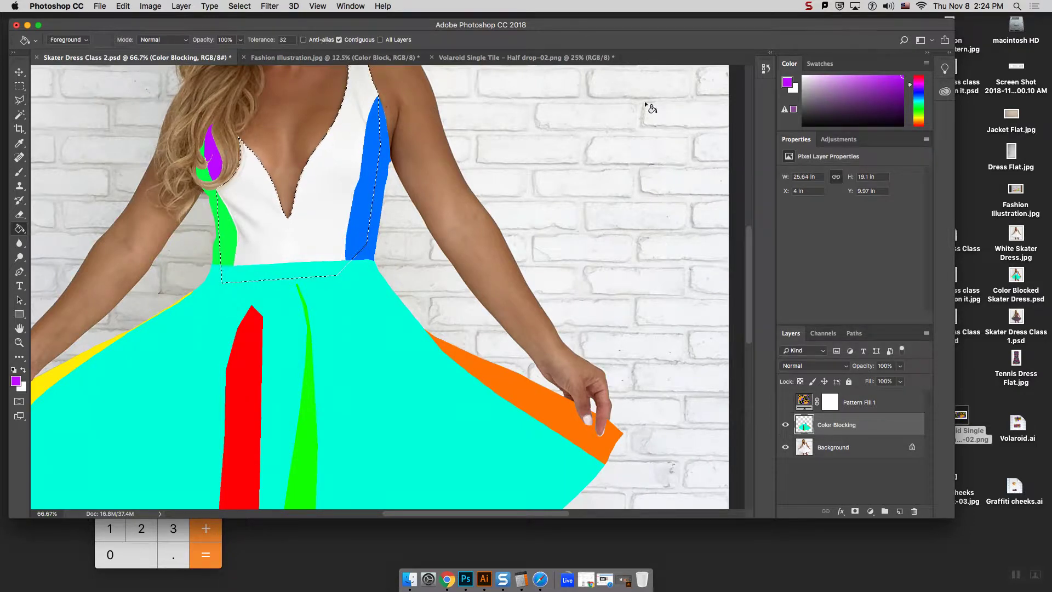
pyautogui.click(920, 100)
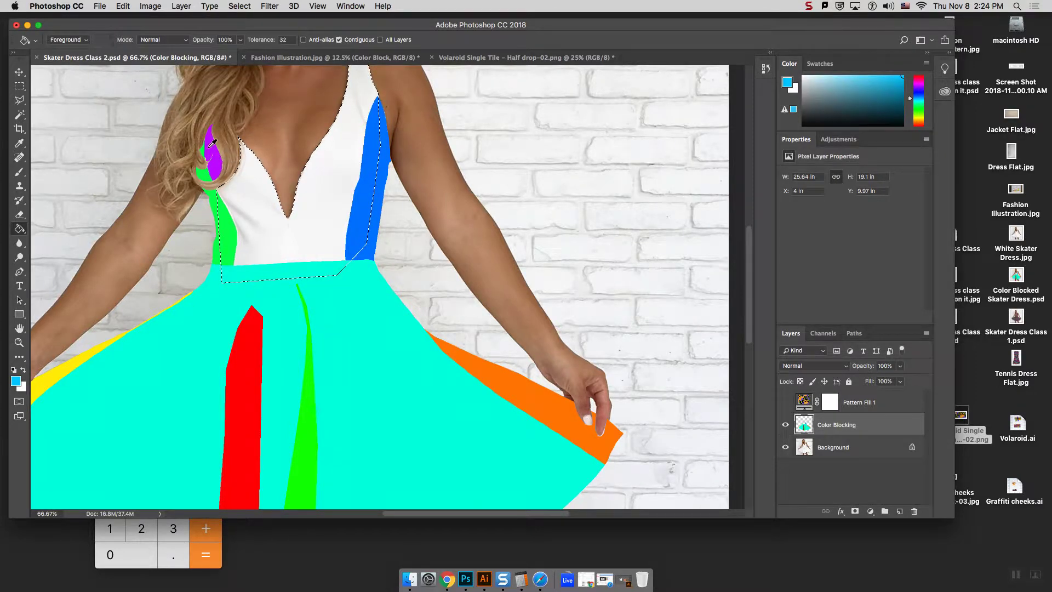
pyautogui.keyDown('alt'); pyautogui.click(212, 141); pyautogui.keyUp('alt')
pyautogui.click(257, 192)
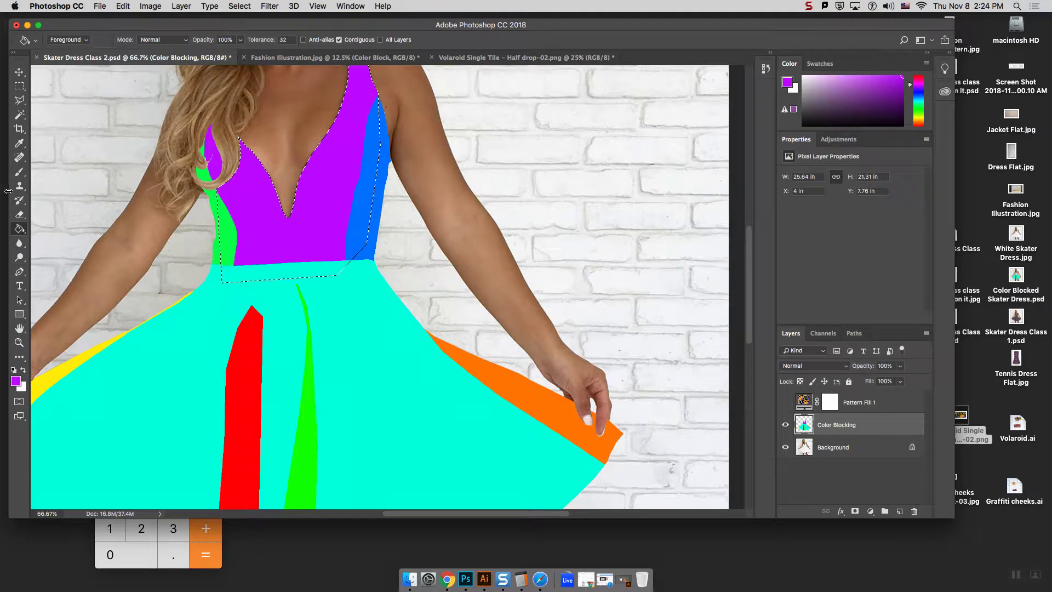
pyautogui.hotkey('ctrl', 'd')
pyautogui.press('super+minus')
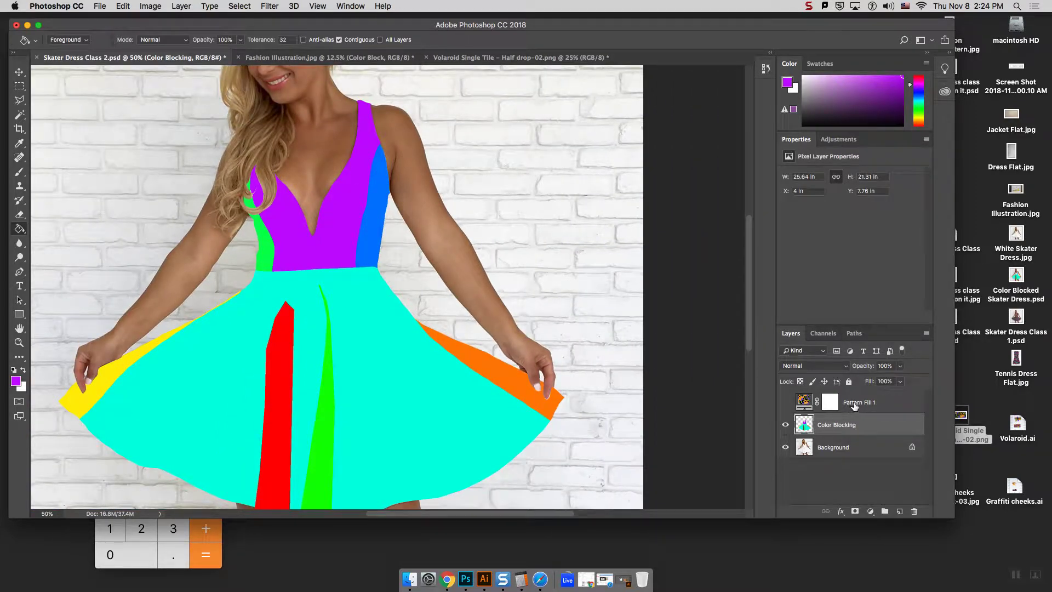
# Make the Pattern Fill 1 layer active and toggle its visibility to compare the print with the color-blocked dress
pyautogui.click(856, 404)
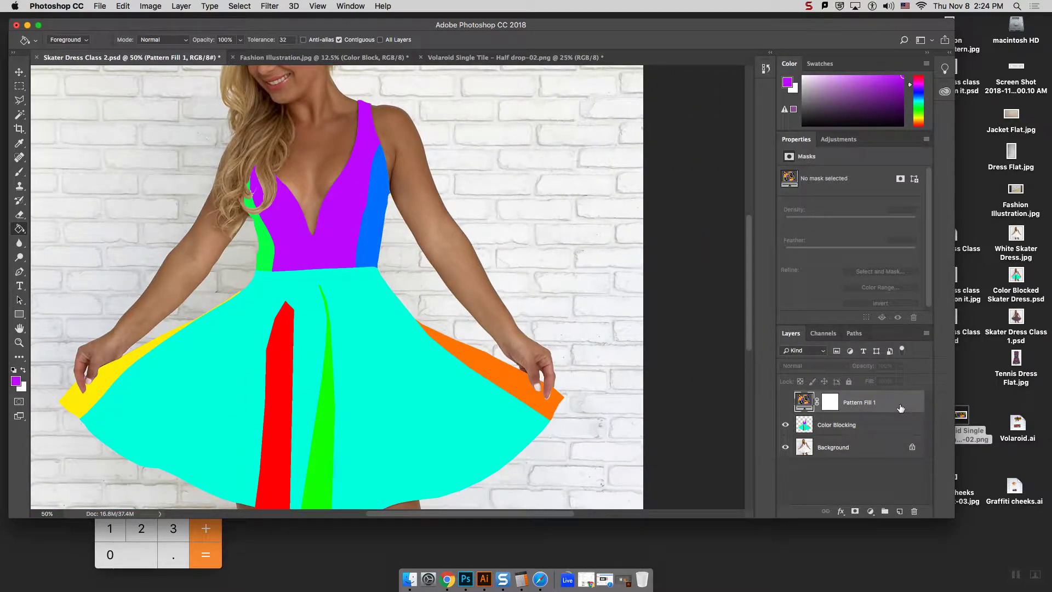
pyautogui.press('super+minus')
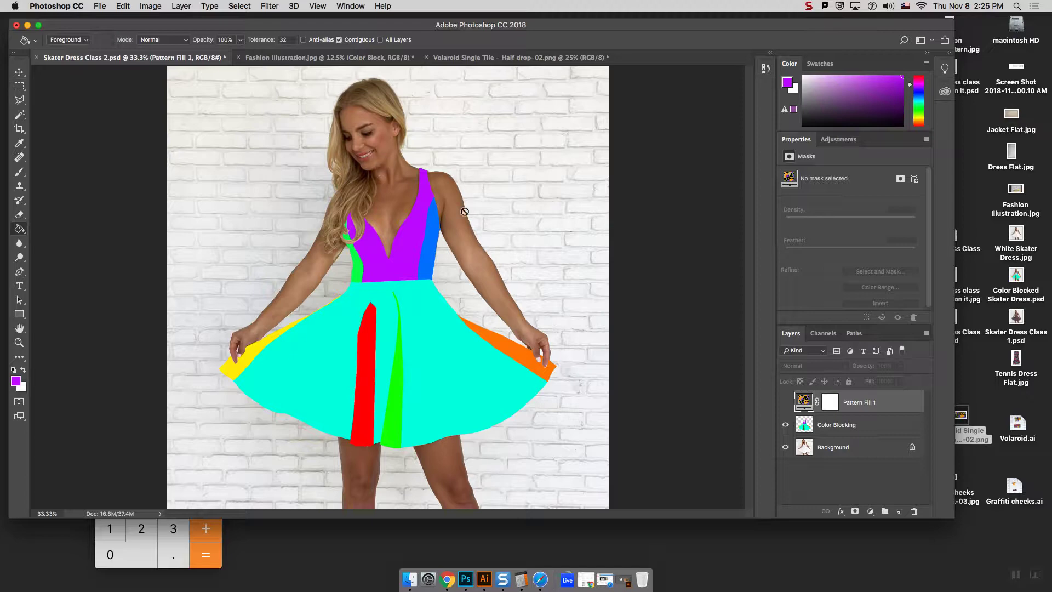
pyautogui.click(786, 404)
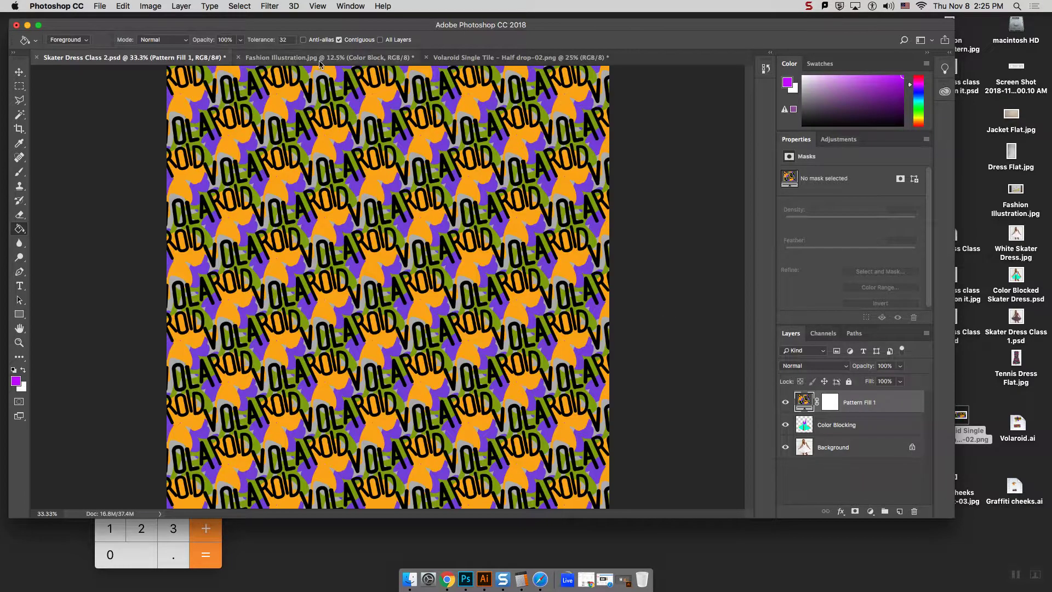
pyautogui.click(785, 404)
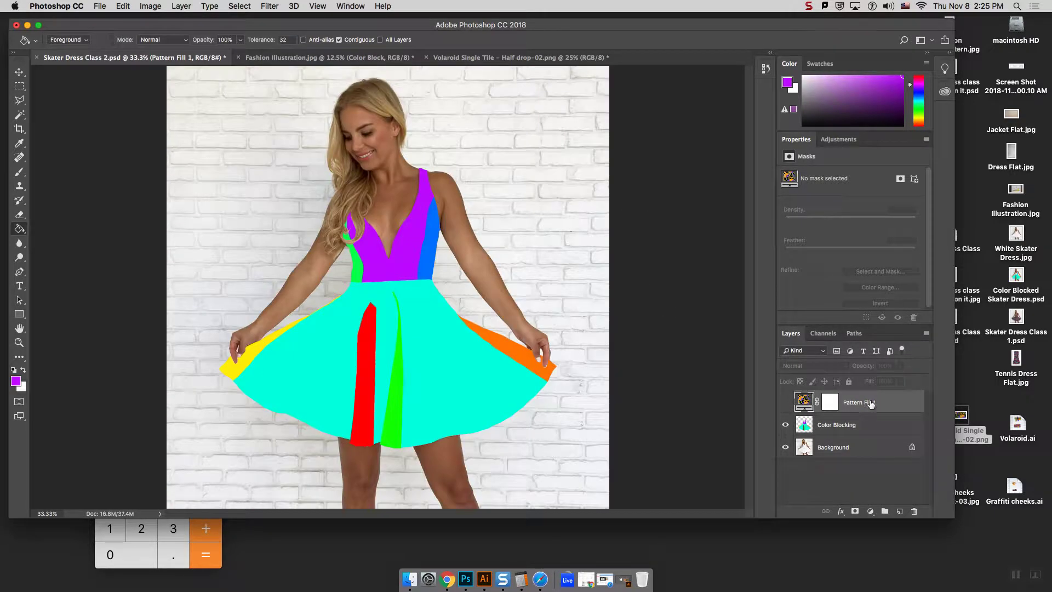
pyautogui.click(785, 404)
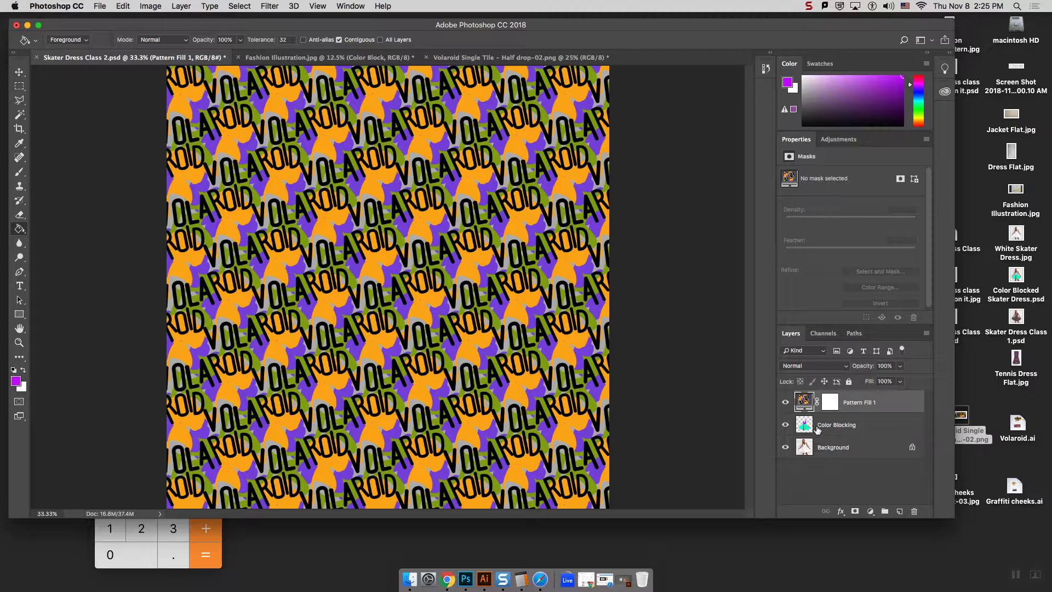
pyautogui.click(786, 406)
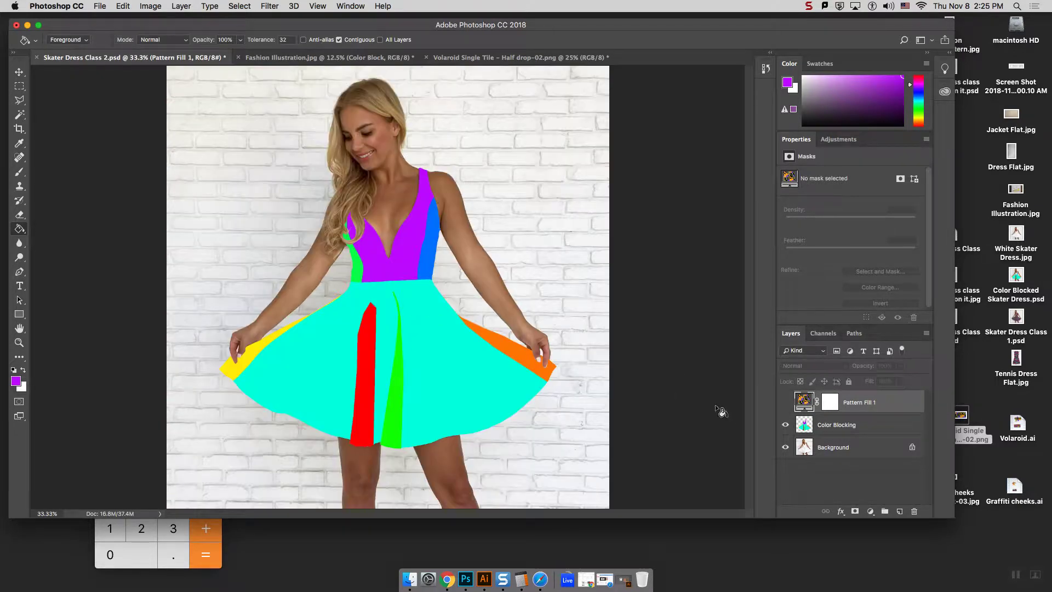
# Show the Pattern Fill 1 layer and marquee-select a rectangle of print about 16.8 by 13.5 in across the bodice area
pyautogui.click(785, 405)
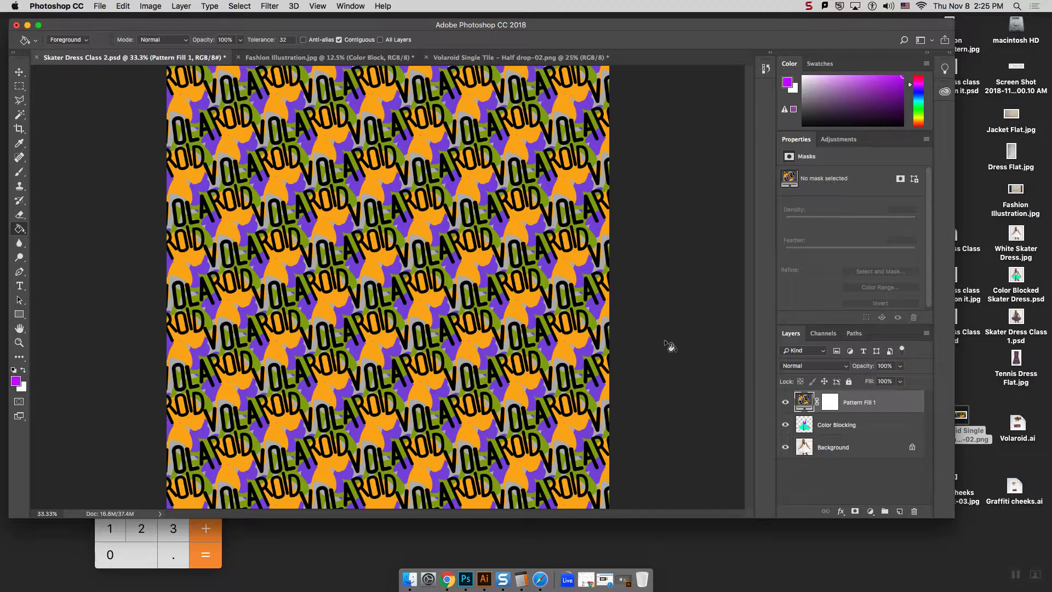
pyautogui.click(20, 88)
pyautogui.moveTo(281, 184); pyautogui.dragTo(500, 361)
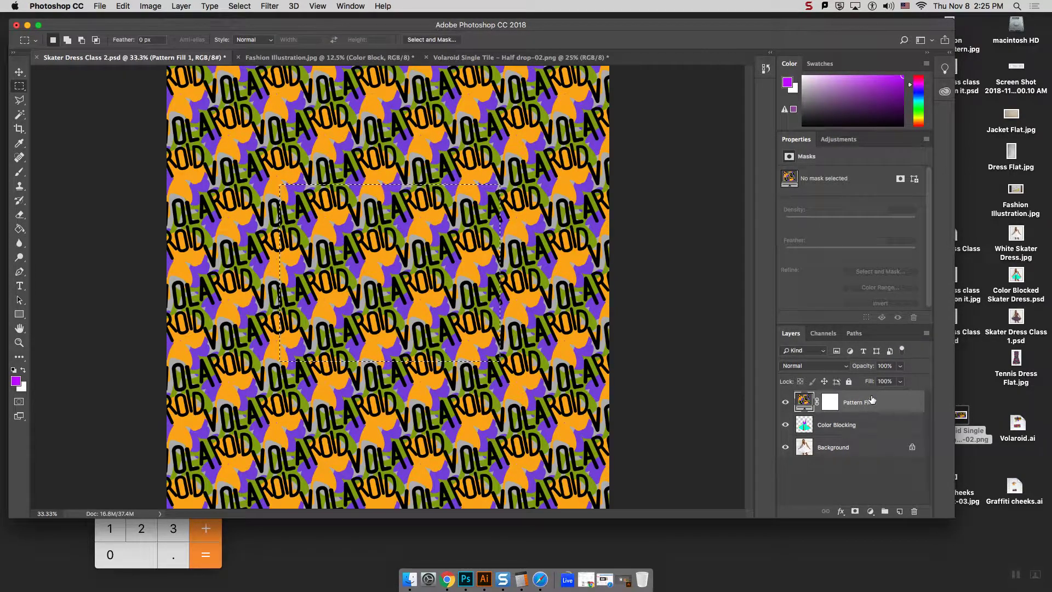
pyautogui.click(787, 403)
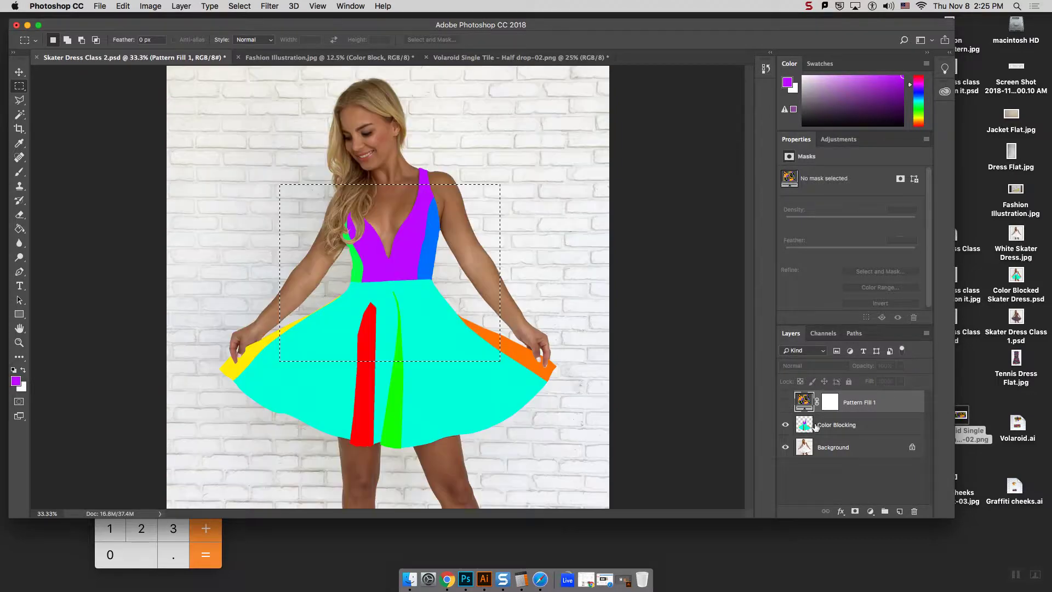
pyautogui.click(817, 426)
pyautogui.press('super+v')
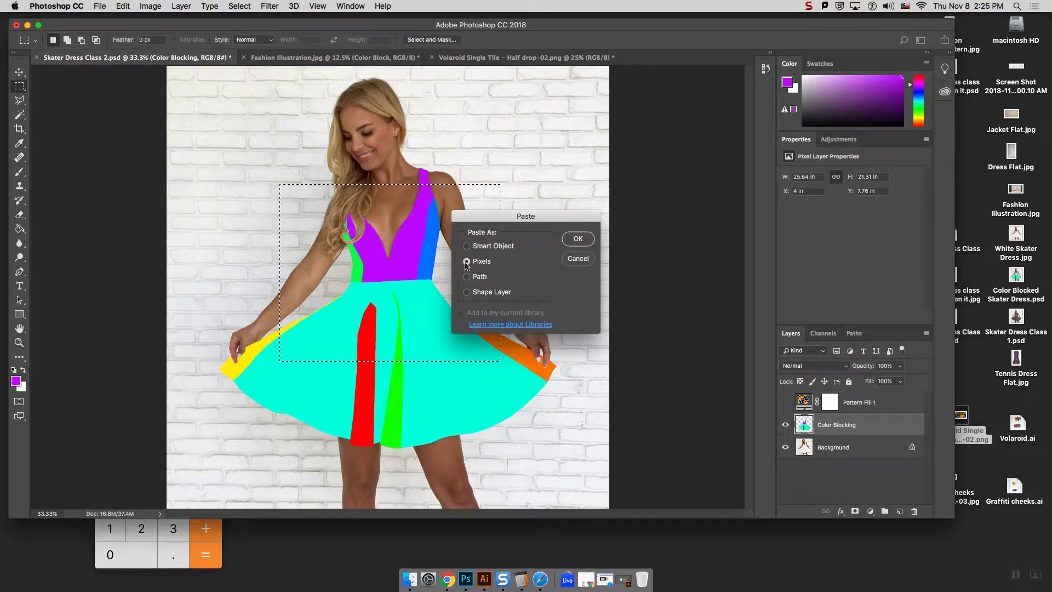
pyautogui.click(571, 239)
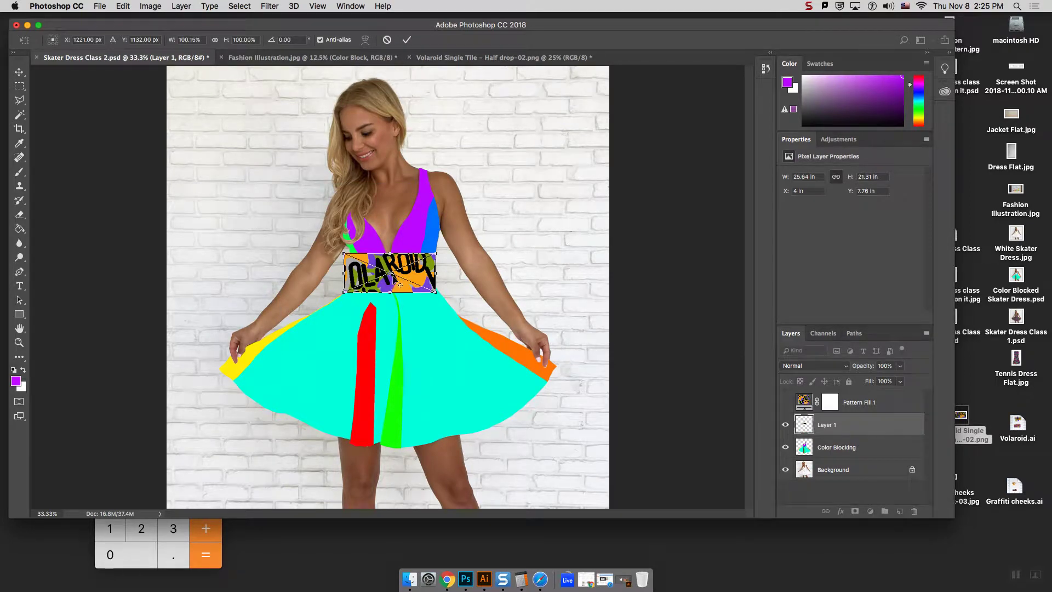
pyautogui.press('Escape')
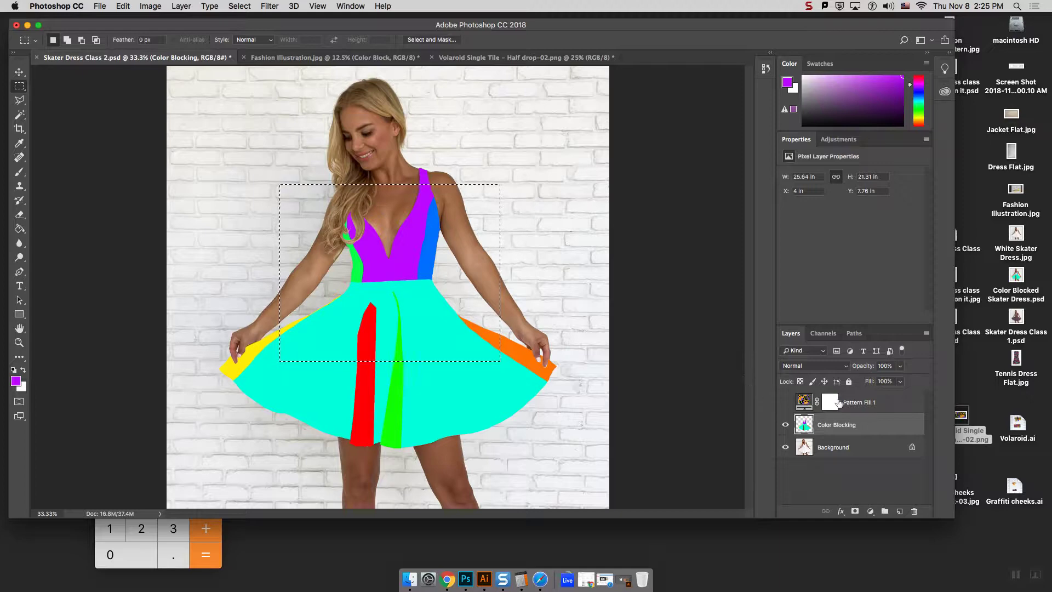
# Rasterize the Pattern Fill 1 layer
pyautogui.click(871, 404)
pyautogui.rightClick(885, 404)
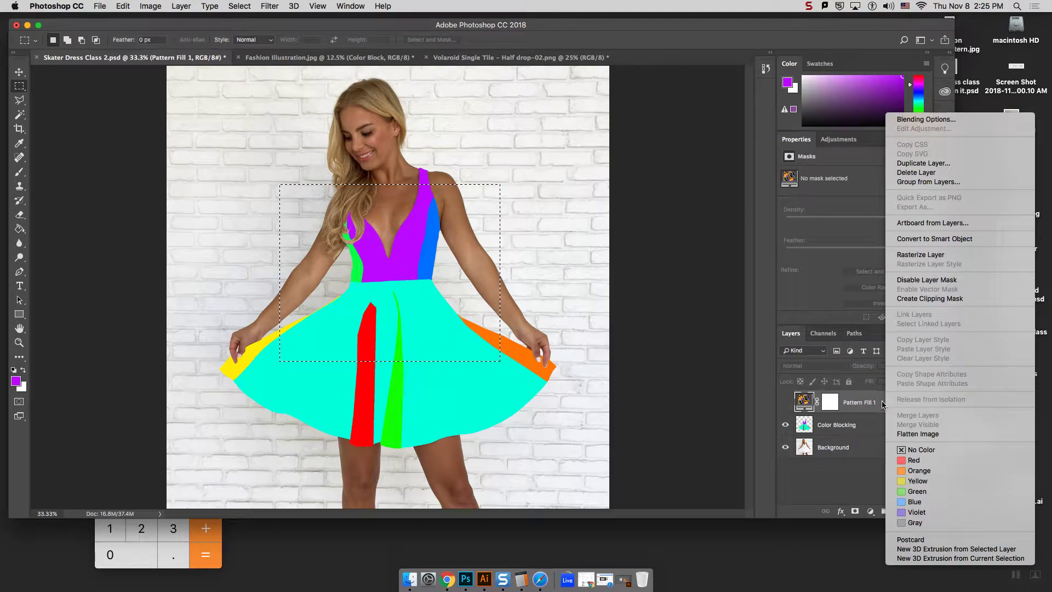
pyautogui.click(920, 255)
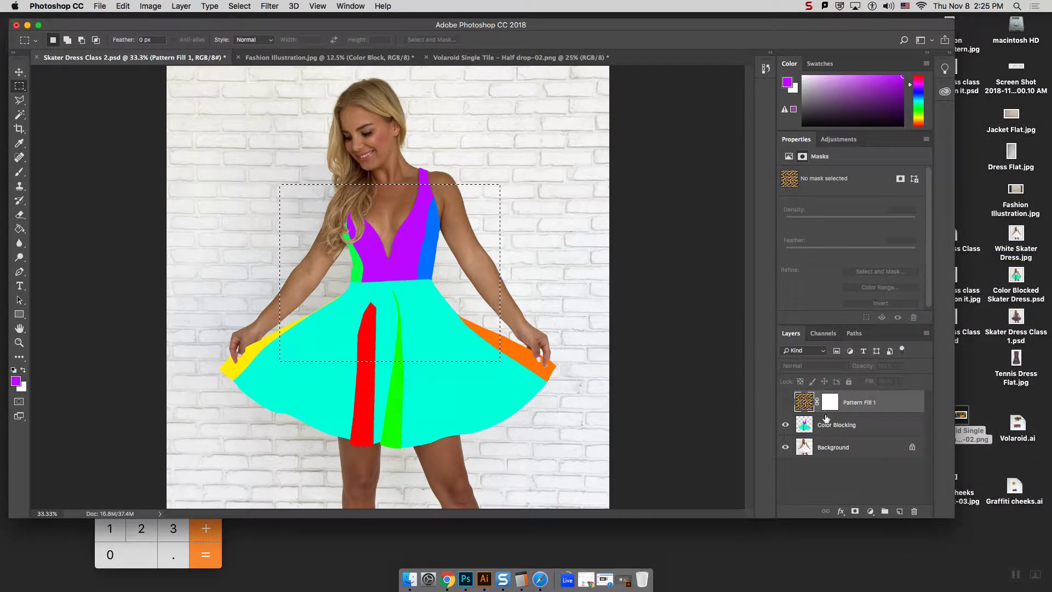
# Copy the selected print area from Pattern Fill 1, hide that layer, and paste the print as a new layer above Color Blocking
pyautogui.click(785, 402)
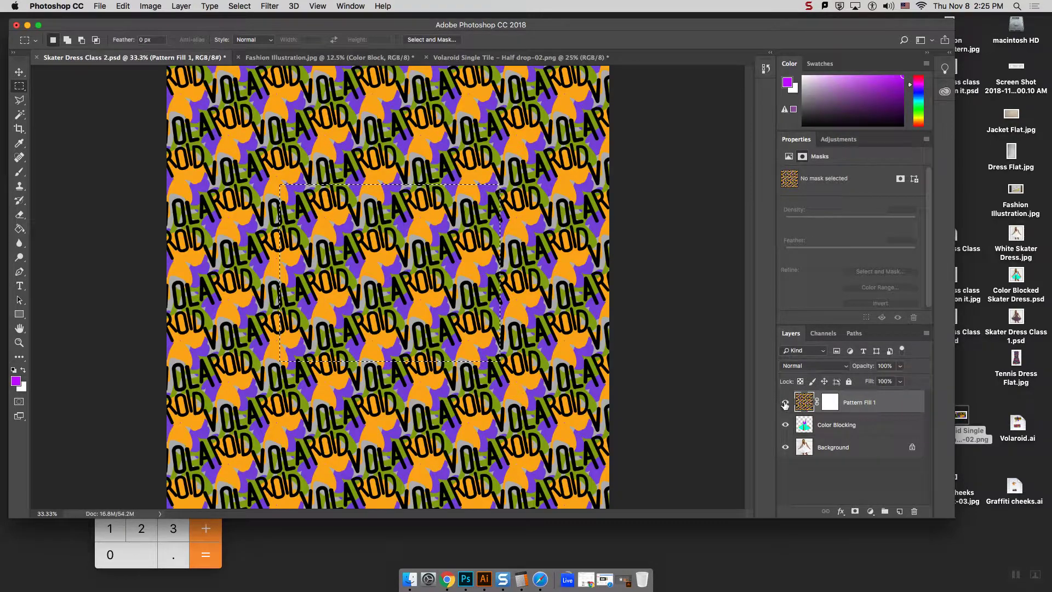
pyautogui.click(863, 427)
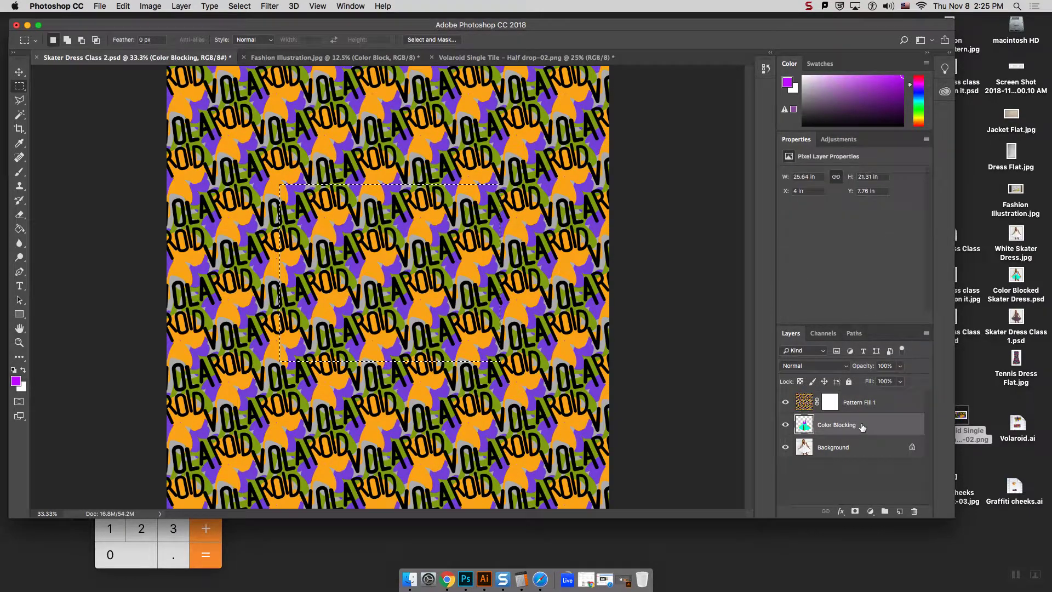
pyautogui.click(785, 403)
pyautogui.press('super+v')
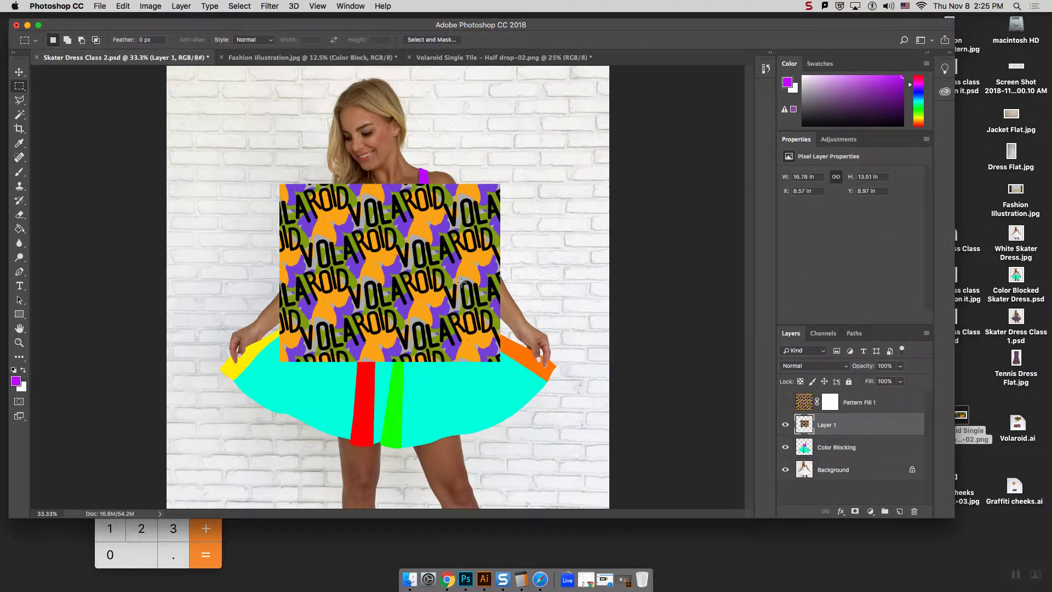
# Move the pasted print rectangle so that it covers the whole bodice, shifting it aside once to check the dress underneath
pyautogui.click(19, 72)
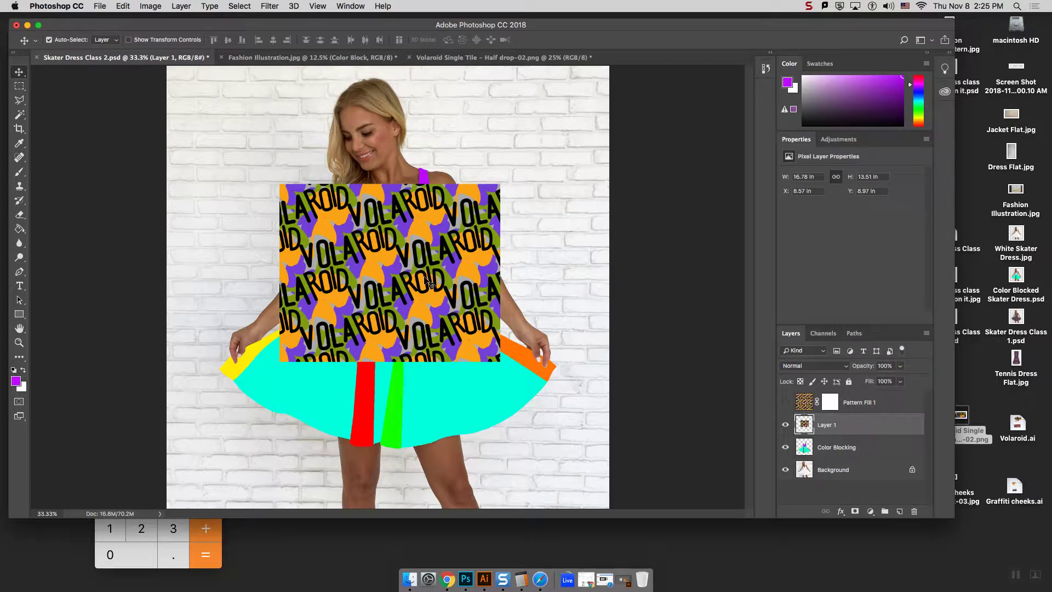
pyautogui.moveTo(464, 283); pyautogui.dragTo(455, 228)
pyautogui.press('super+Tab')
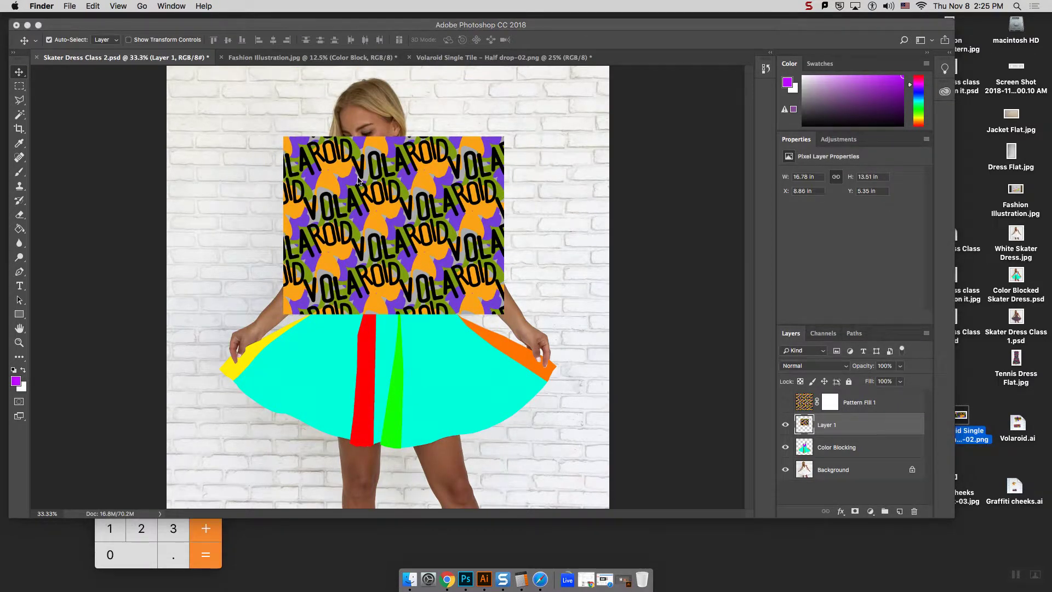
pyautogui.click(364, 169)
pyautogui.moveTo(364, 168); pyautogui.dragTo(599, 163)
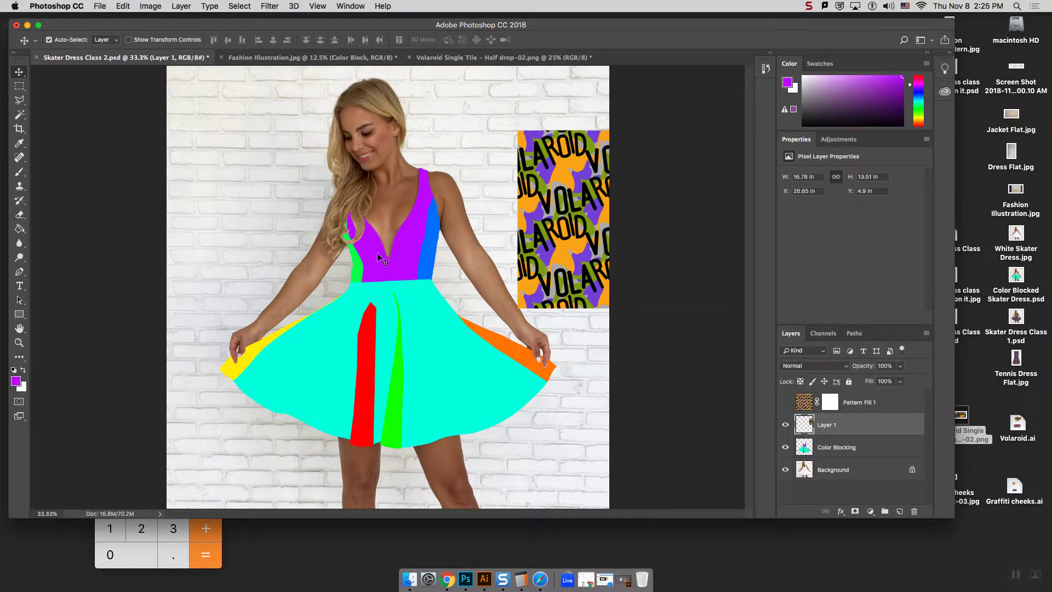
pyautogui.moveTo(551, 231); pyautogui.dragTo(343, 226)
# Start a Warp transform on the print in Layer 1 and bow its lower edge downward to follow the dress
pyautogui.click(151, 5)
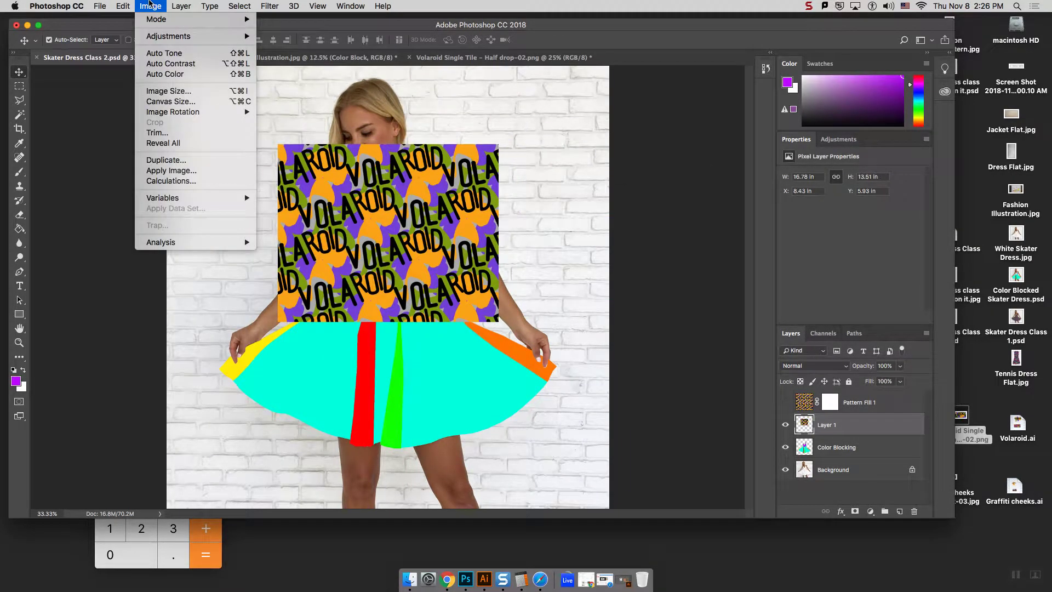
pyautogui.moveTo(123, 5)
pyautogui.moveTo(230, 250)
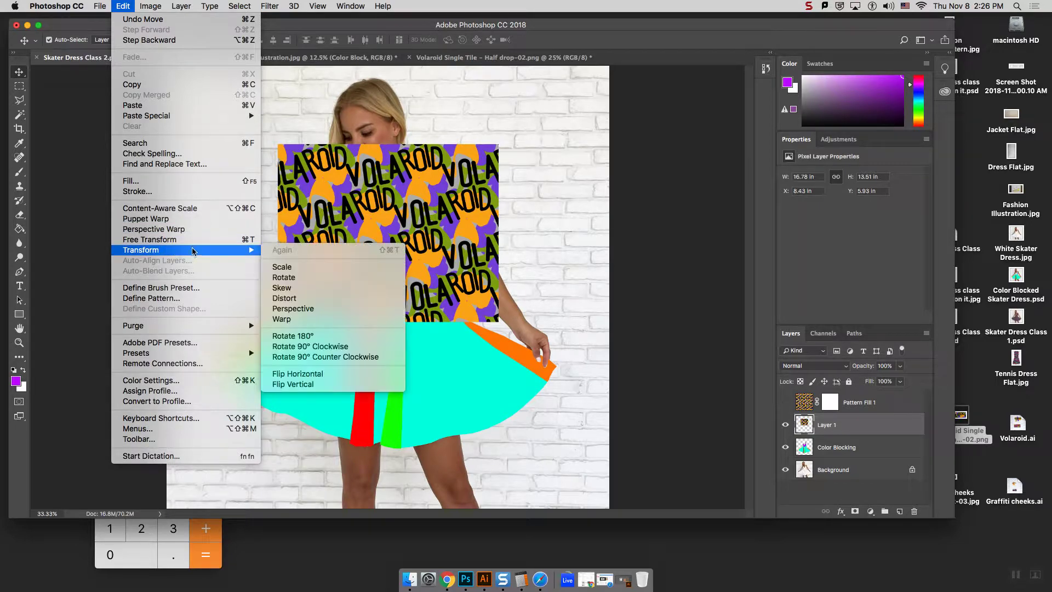
pyautogui.moveTo(195, 251)
pyautogui.click(331, 320)
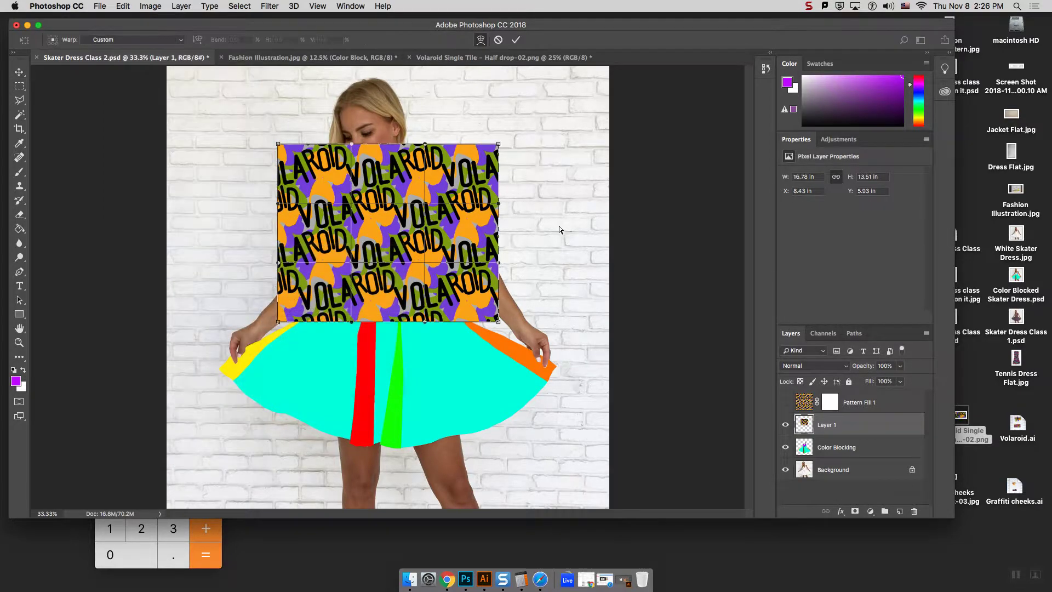
pyautogui.moveTo(431, 266); pyautogui.dragTo(420, 359)
pyautogui.moveTo(350, 323); pyautogui.dragTo(331, 345)
pyautogui.moveTo(407, 270); pyautogui.dragTo(404, 273)
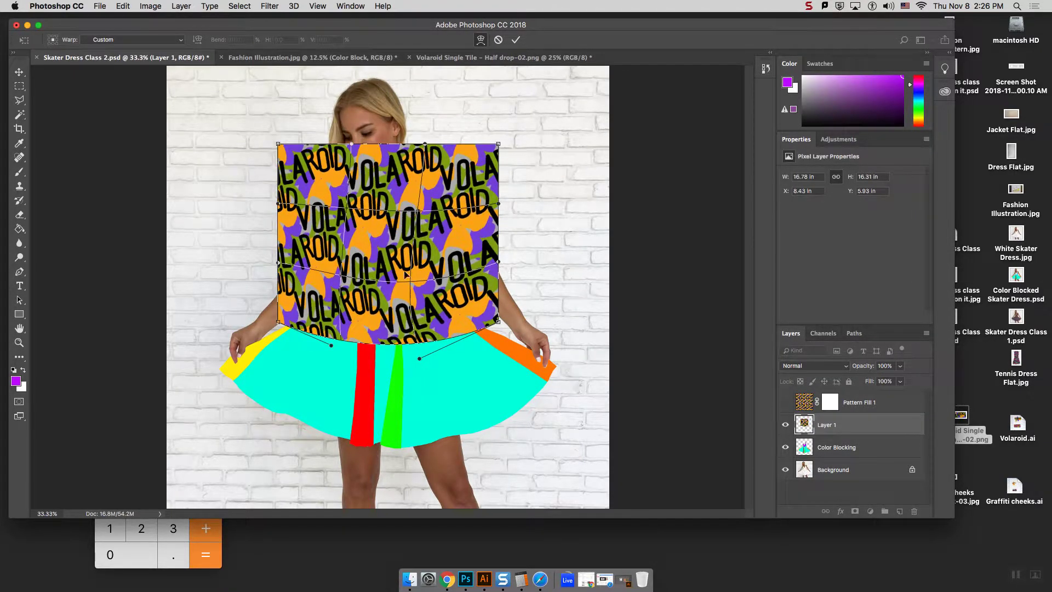
# Warp the print's upper-right corner and both sides inward to follow the torso, and apply the warp
pyautogui.moveTo(441, 238); pyautogui.dragTo(414, 240)
pyautogui.moveTo(322, 263); pyautogui.dragTo(470, 202)
pyautogui.moveTo(496, 147); pyautogui.dragTo(434, 130)
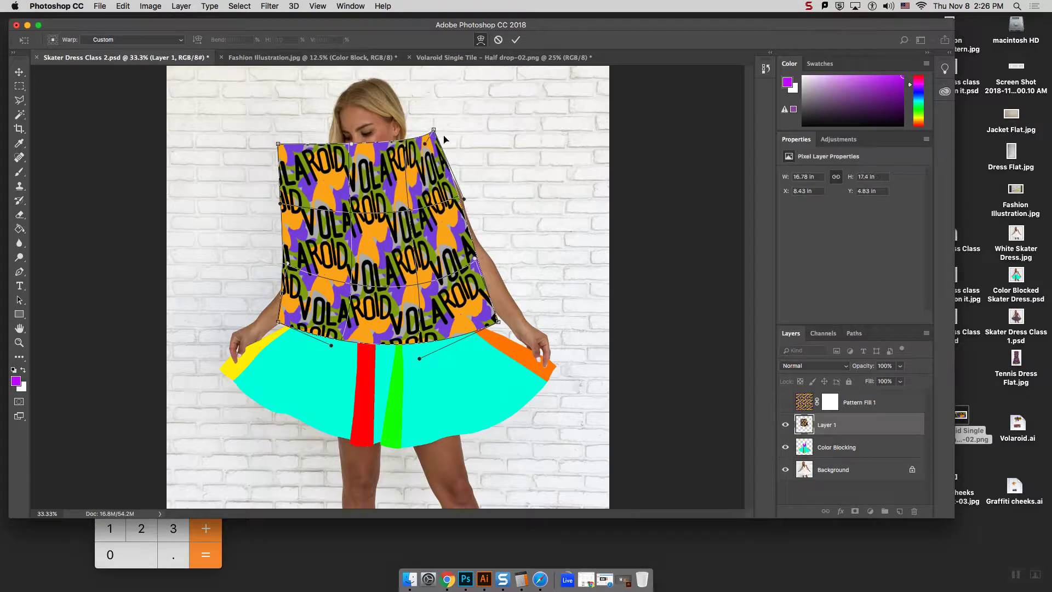
pyautogui.moveTo(466, 241); pyautogui.dragTo(310, 256)
pyautogui.moveTo(371, 272); pyautogui.dragTo(416, 274)
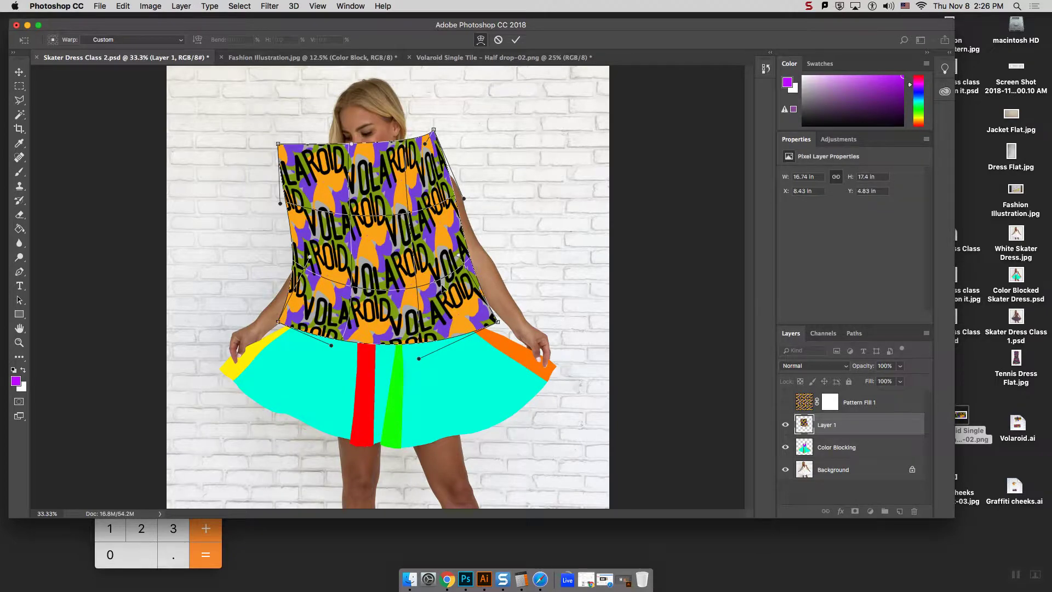
pyautogui.press('Return')
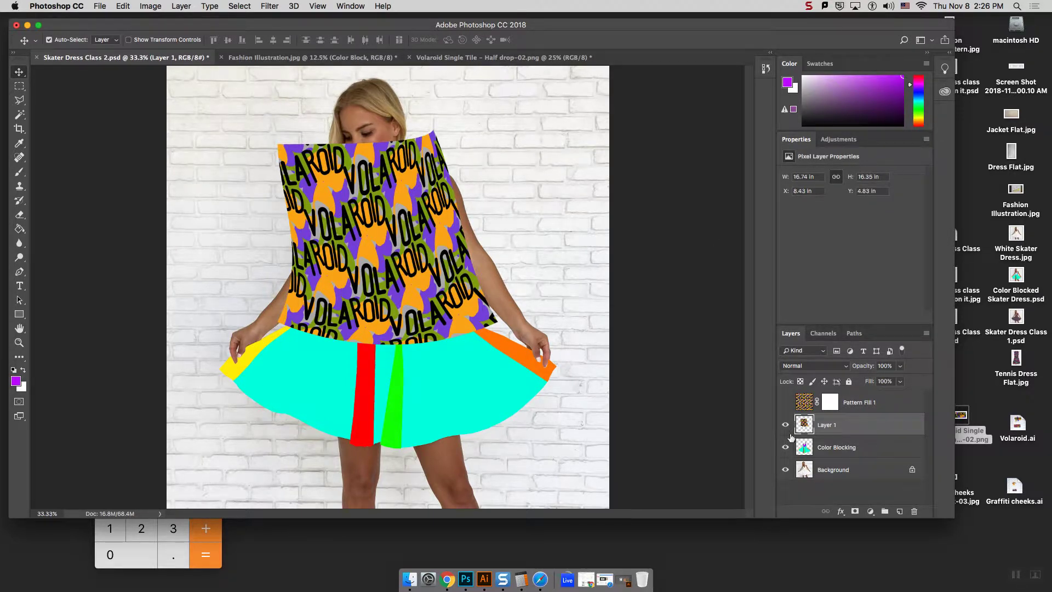
# Select the purple bodice on Color Blocking with the Magic Wand and delete all Layer 1 print outside that shape
pyautogui.click(818, 449)
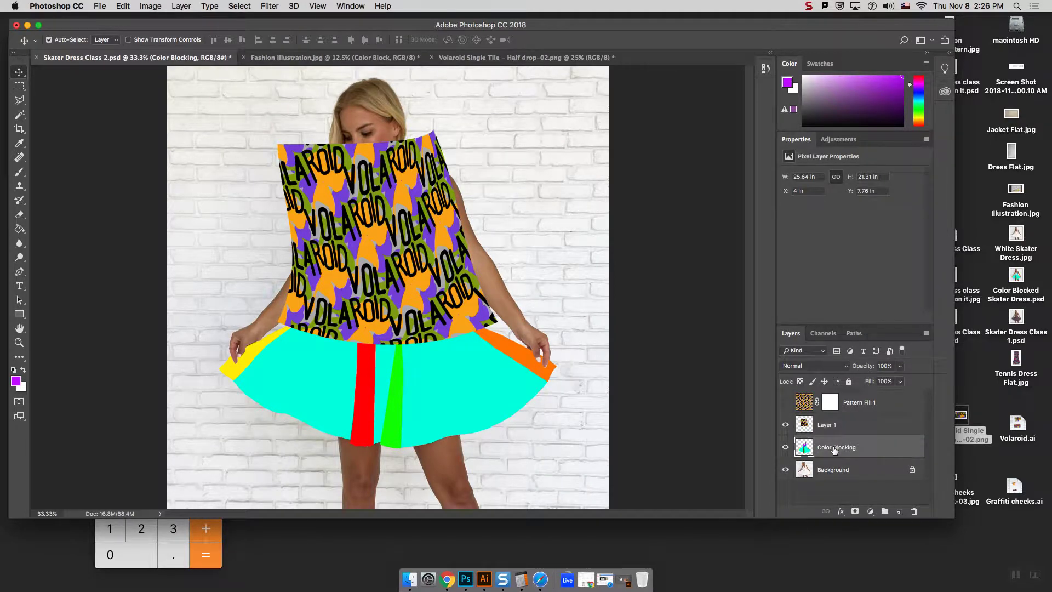
pyautogui.click(20, 115)
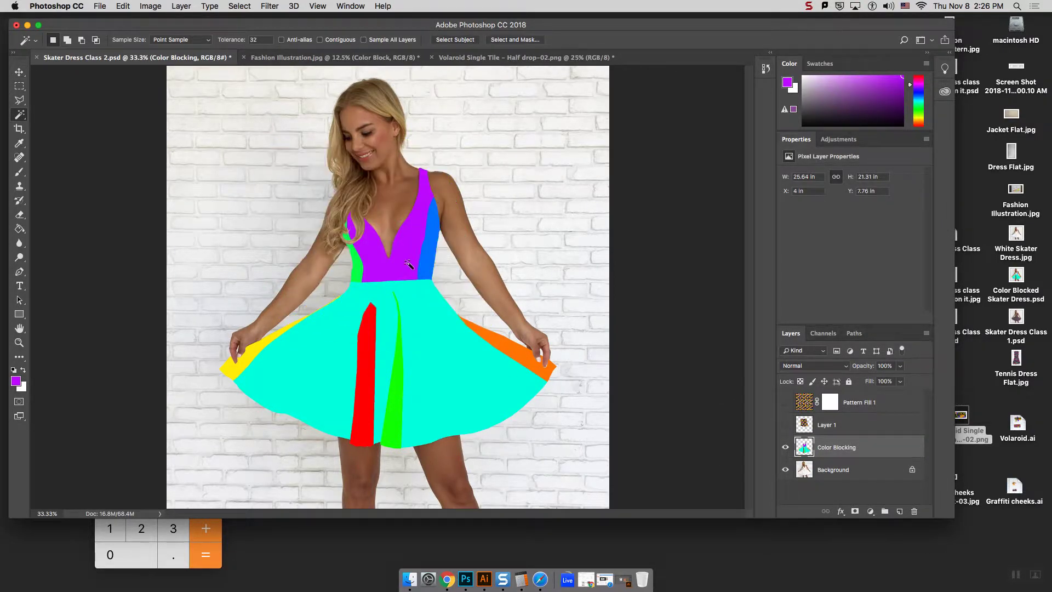
pyautogui.click(406, 266)
pyautogui.click(785, 424)
pyautogui.click(829, 426)
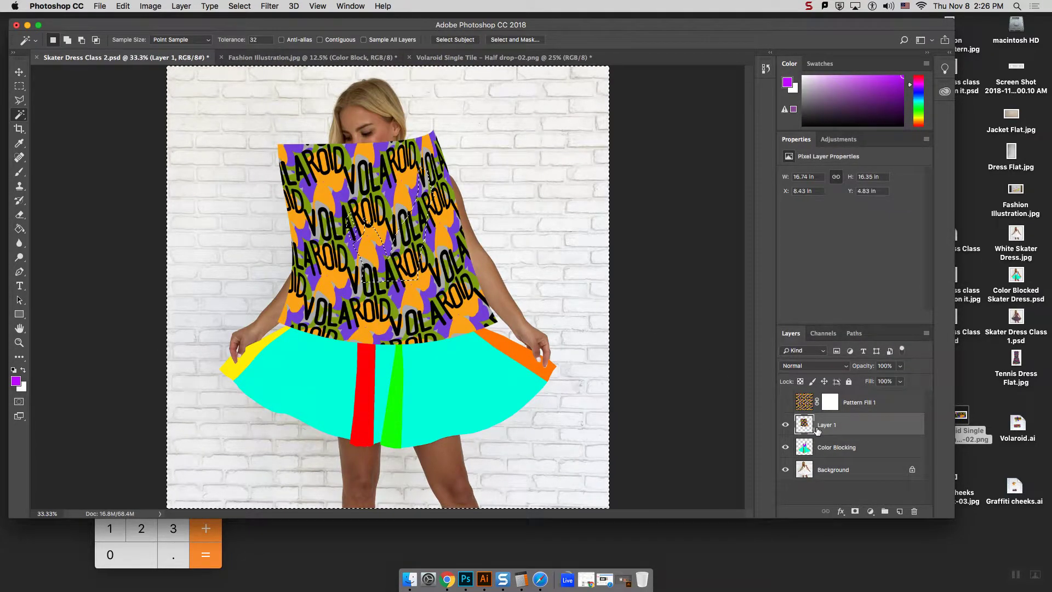
pyautogui.press('BackSpace')
pyautogui.press('super+d')
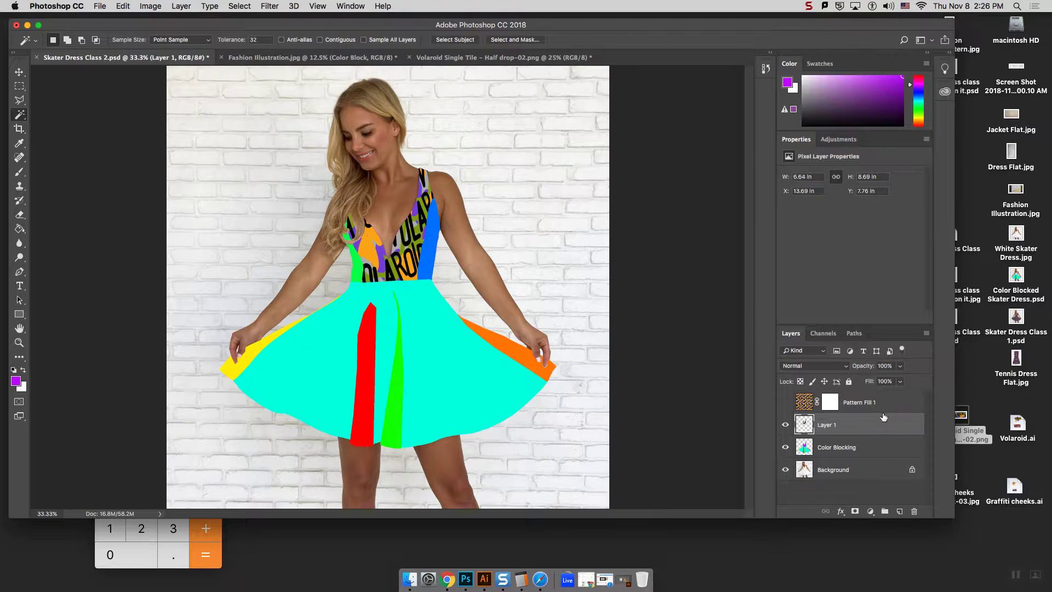
# Show the Pattern Fill 1 layer and marquee-select a rectangle of its print about 10.2 by 15.5 in
pyautogui.click(854, 405)
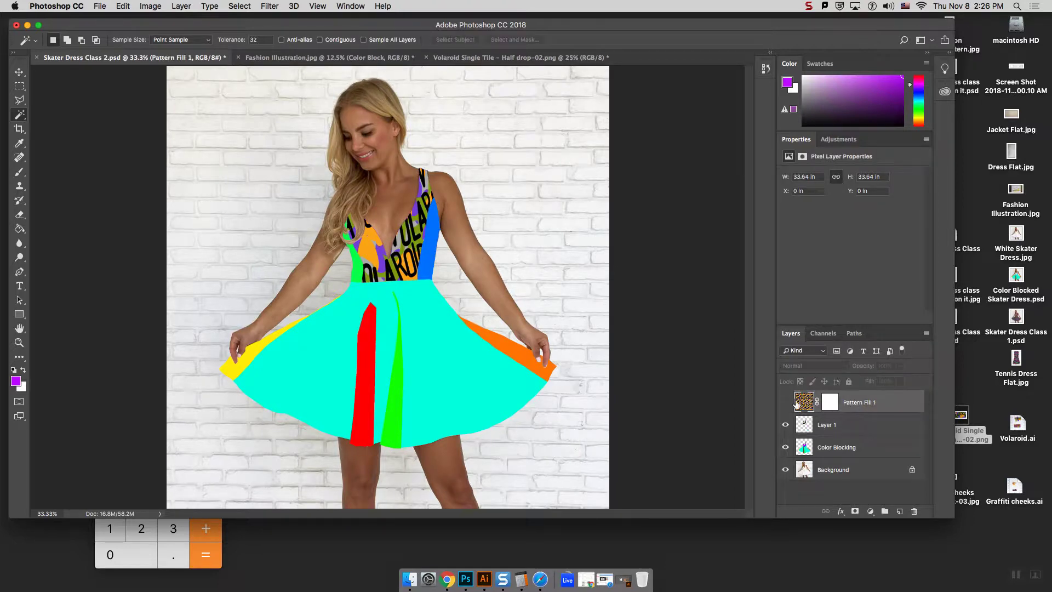
pyautogui.click(786, 403)
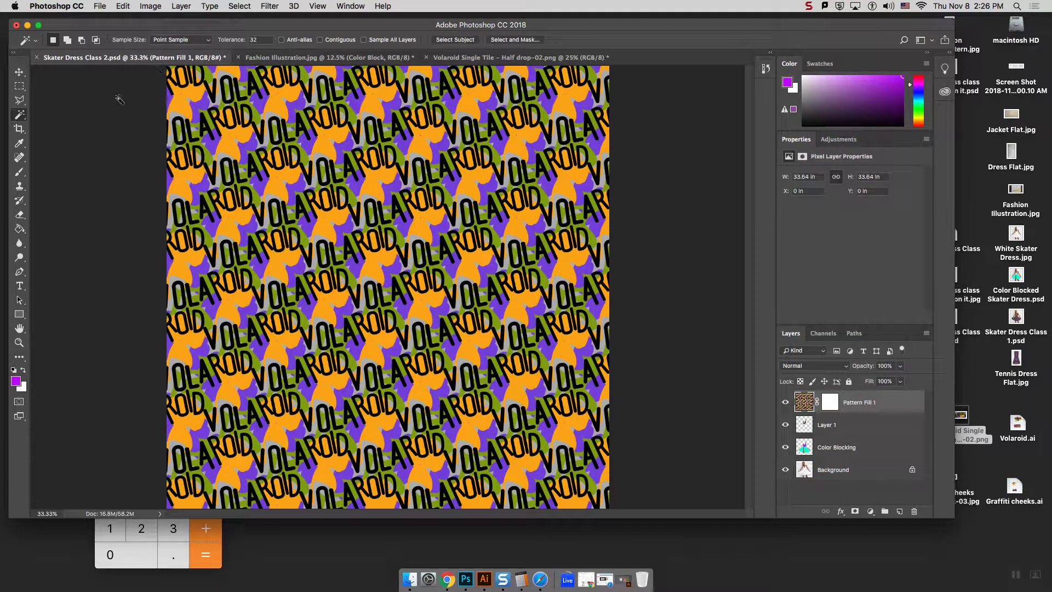
pyautogui.click(786, 404)
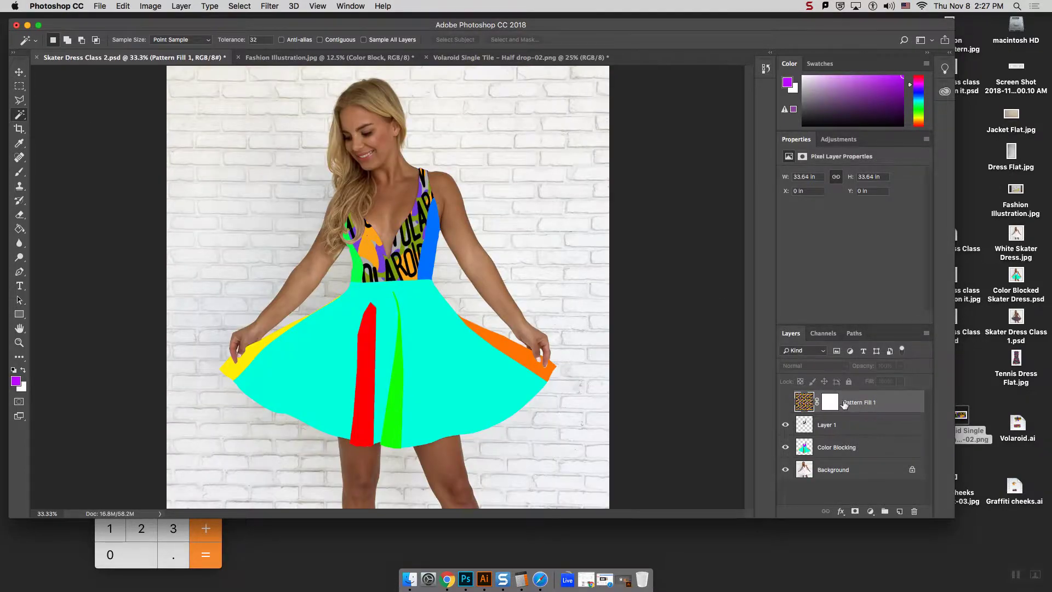
pyautogui.click(785, 404)
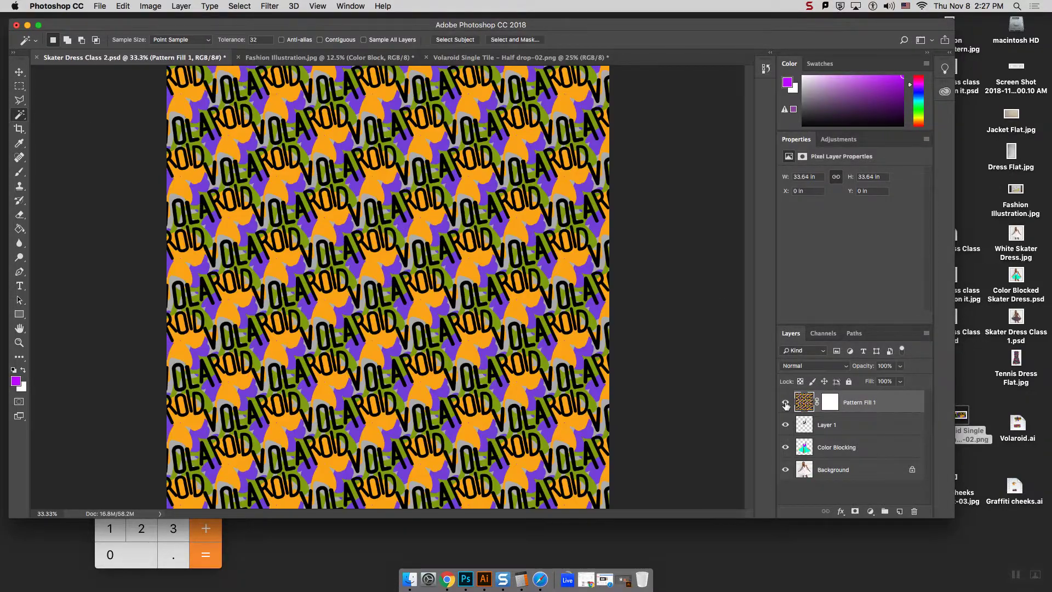
pyautogui.rightClick(868, 403)
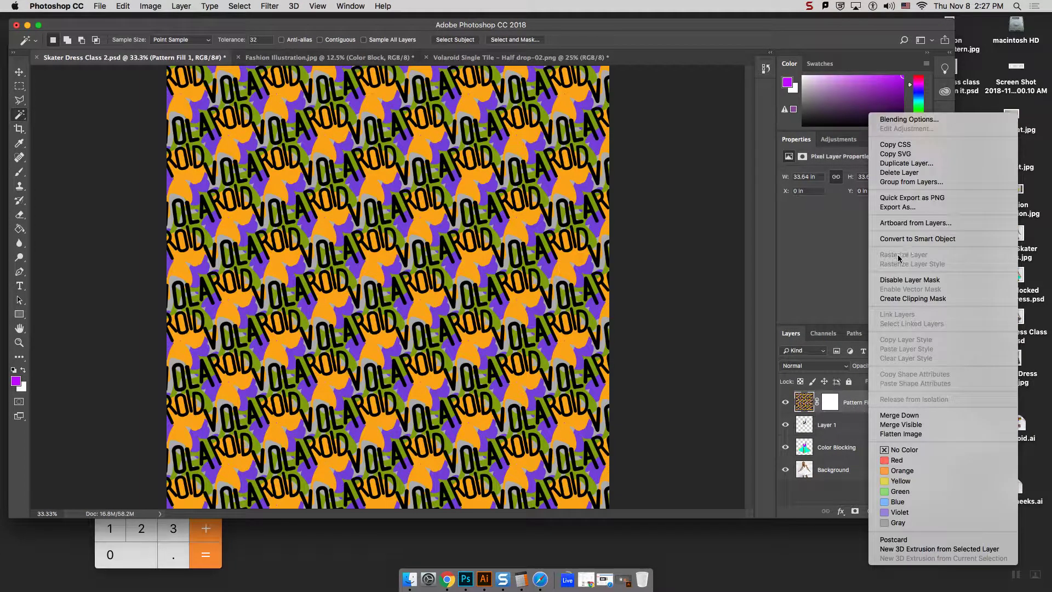
pyautogui.click(865, 412)
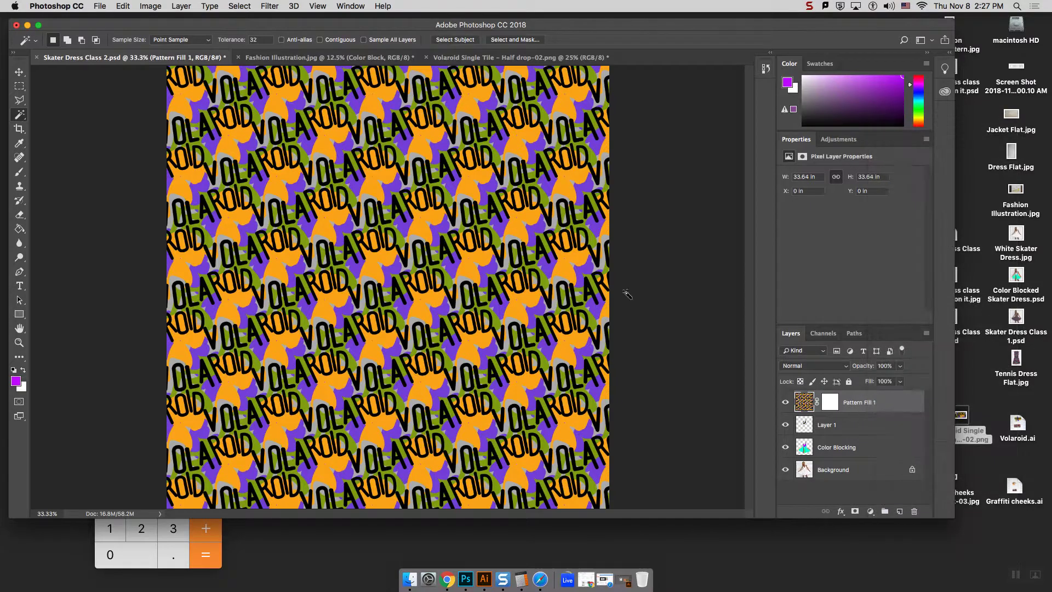
pyautogui.click(19, 86)
pyautogui.moveTo(252, 177); pyautogui.dragTo(386, 380)
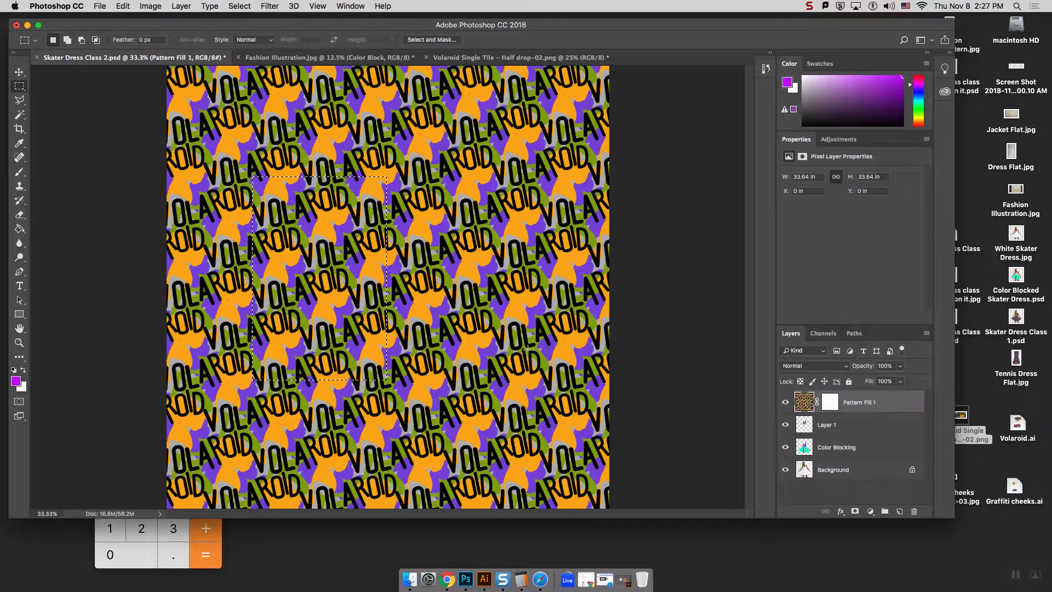
# Paste the selected print as a new layer above Layer 1, with Pattern Fill 1 hidden, and move it over the blue side panel
pyautogui.click(786, 402)
pyautogui.click(839, 425)
pyautogui.press('super+v')
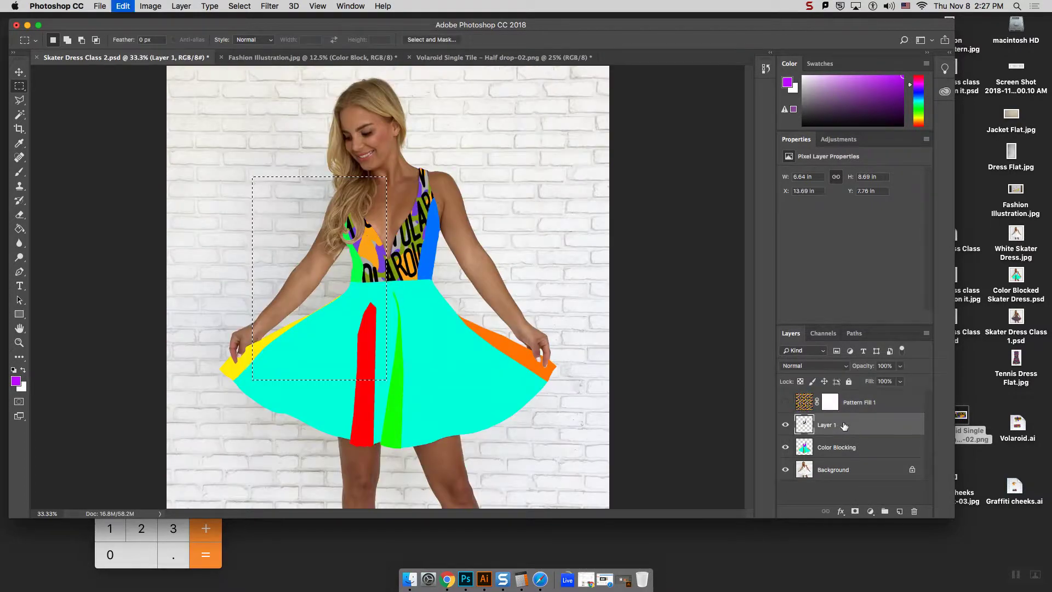
pyautogui.click(21, 74)
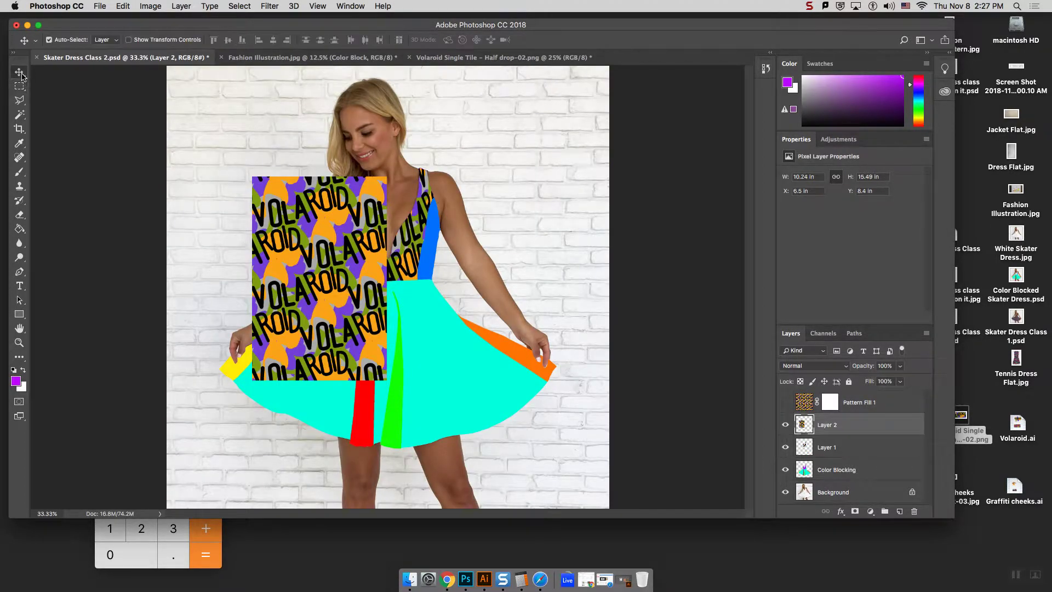
pyautogui.moveTo(350, 246); pyautogui.dragTo(491, 210)
pyautogui.click(498, 215)
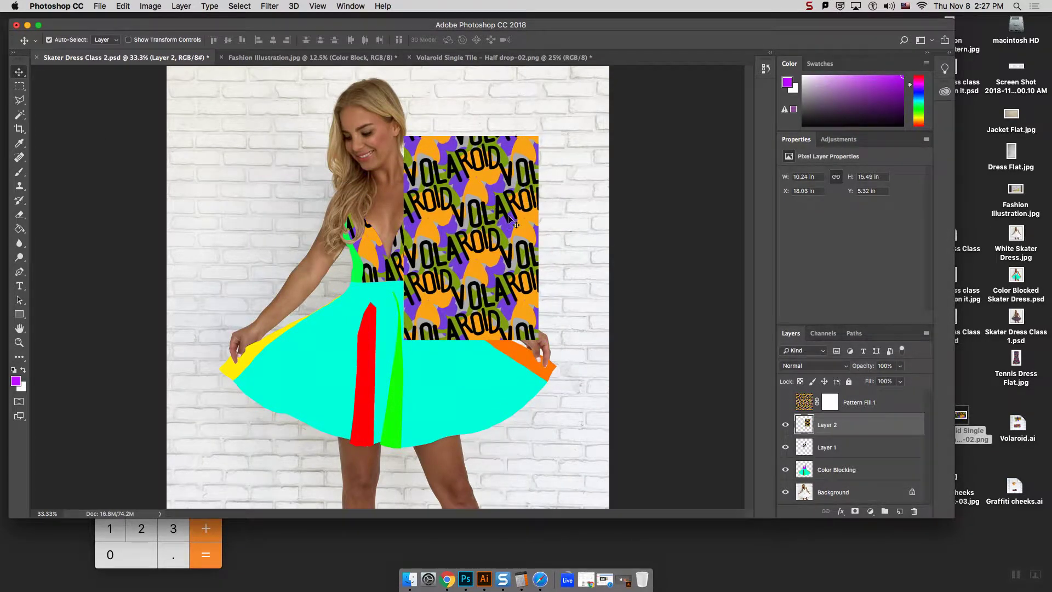
# Warp the print in Layer 2, pulling its lower-right corner inward and compressing the pattern over the blue side panel
pyautogui.click(124, 6)
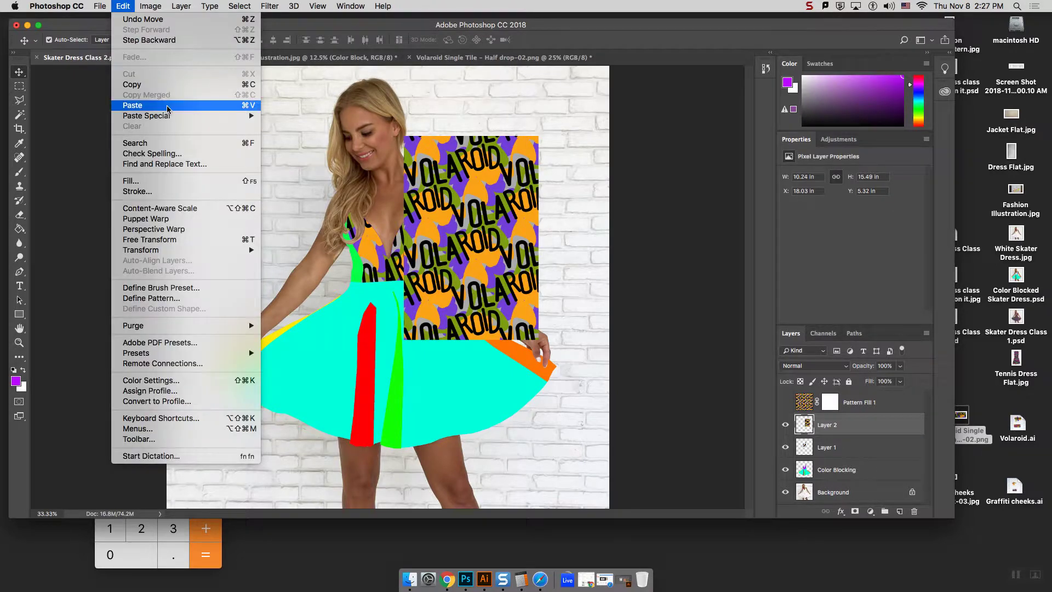
pyautogui.moveTo(229, 250)
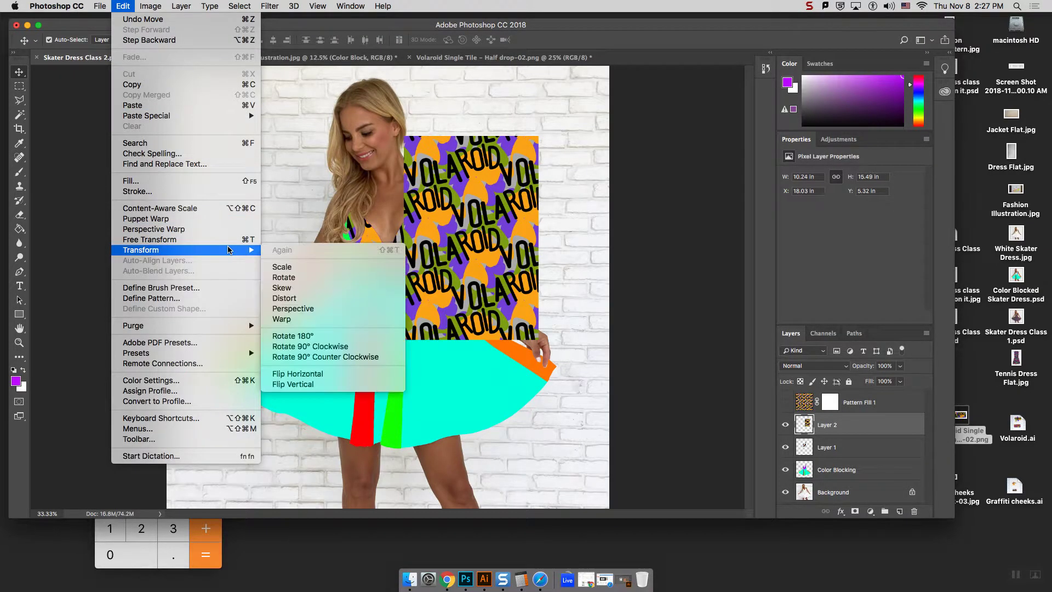
pyautogui.click(335, 320)
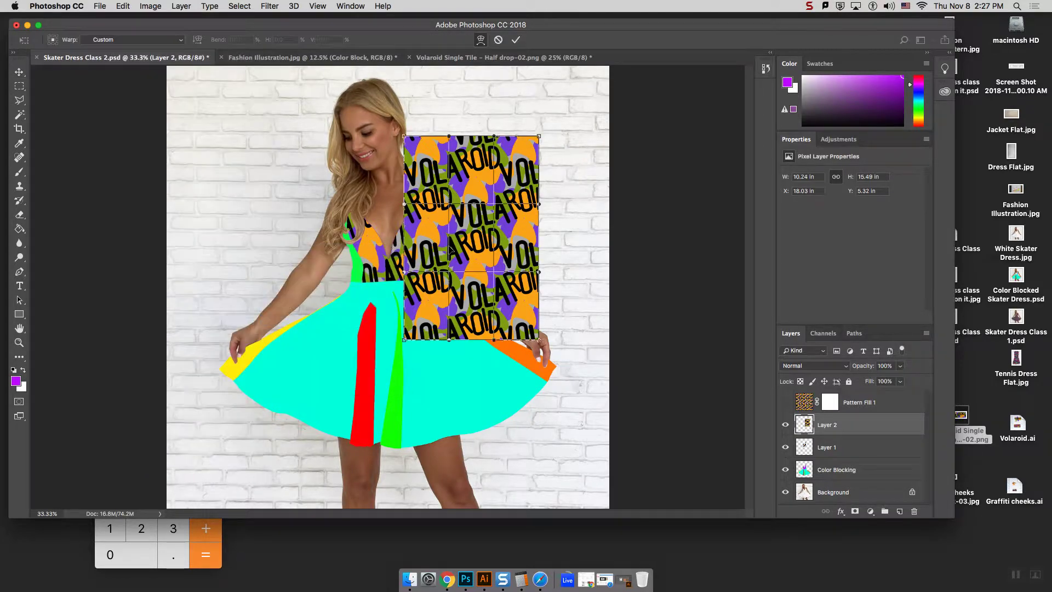
pyautogui.moveTo(533, 333); pyautogui.dragTo(508, 322)
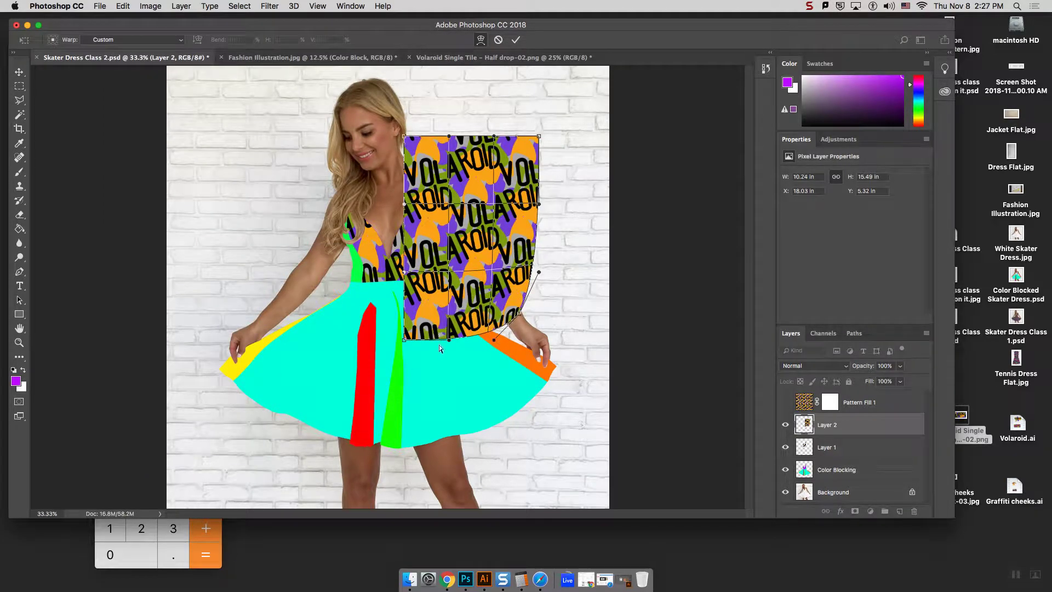
pyautogui.moveTo(446, 344); pyautogui.dragTo(430, 284)
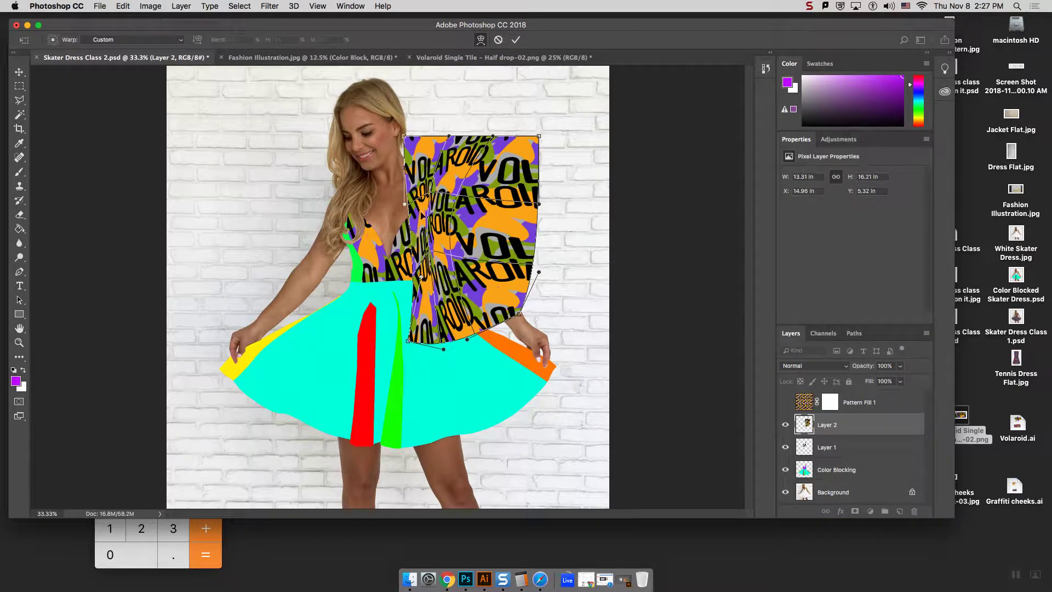
pyautogui.moveTo(423, 214); pyautogui.dragTo(433, 215)
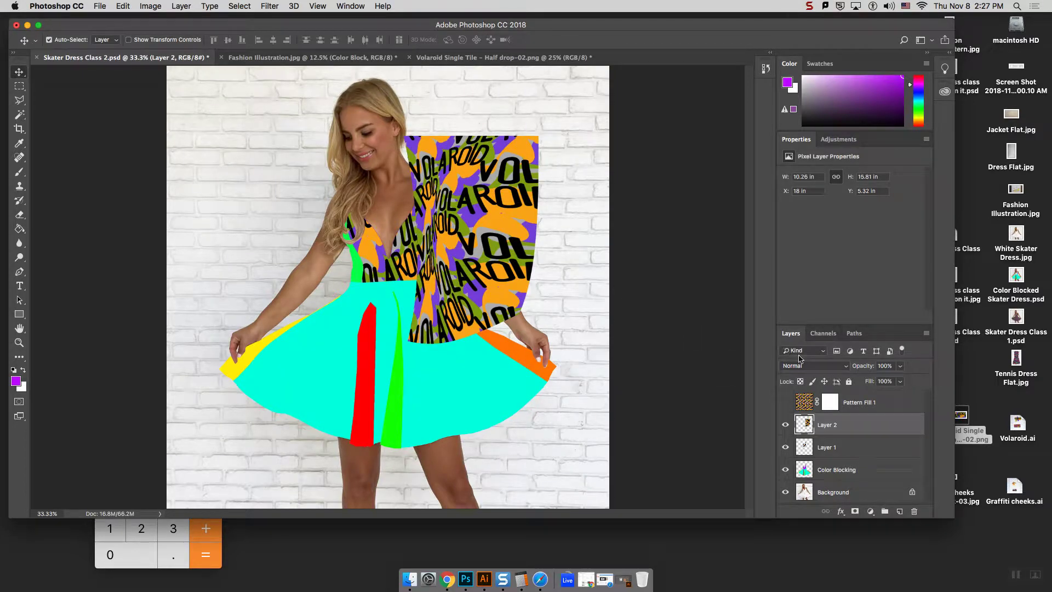
# Hide Layer 2 and select the blue side panel on the Color Blocking layer with the Magic Wand
pyautogui.click(785, 427)
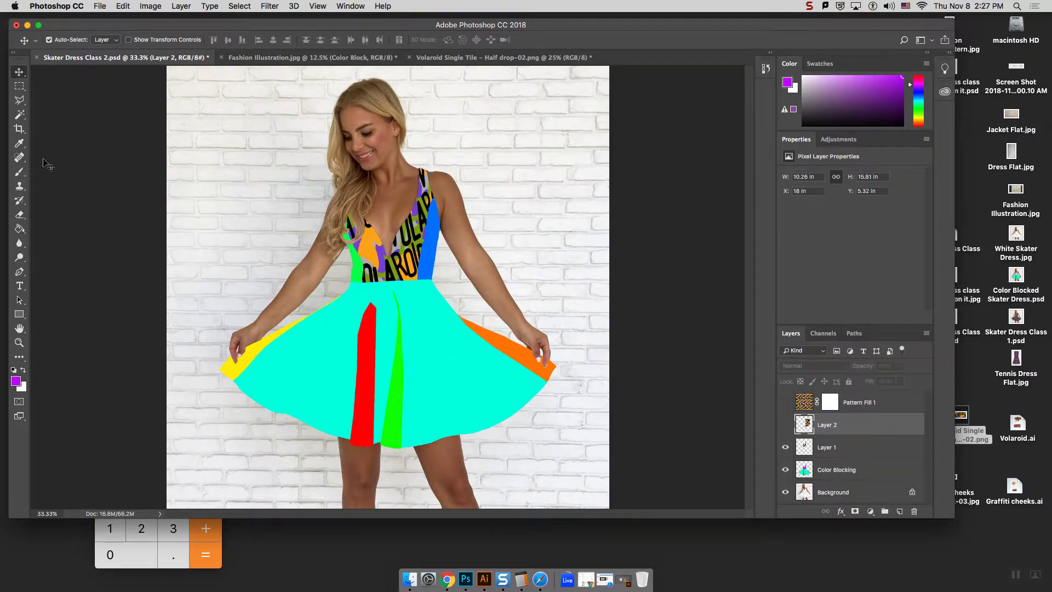
pyautogui.click(20, 115)
pyautogui.click(433, 258)
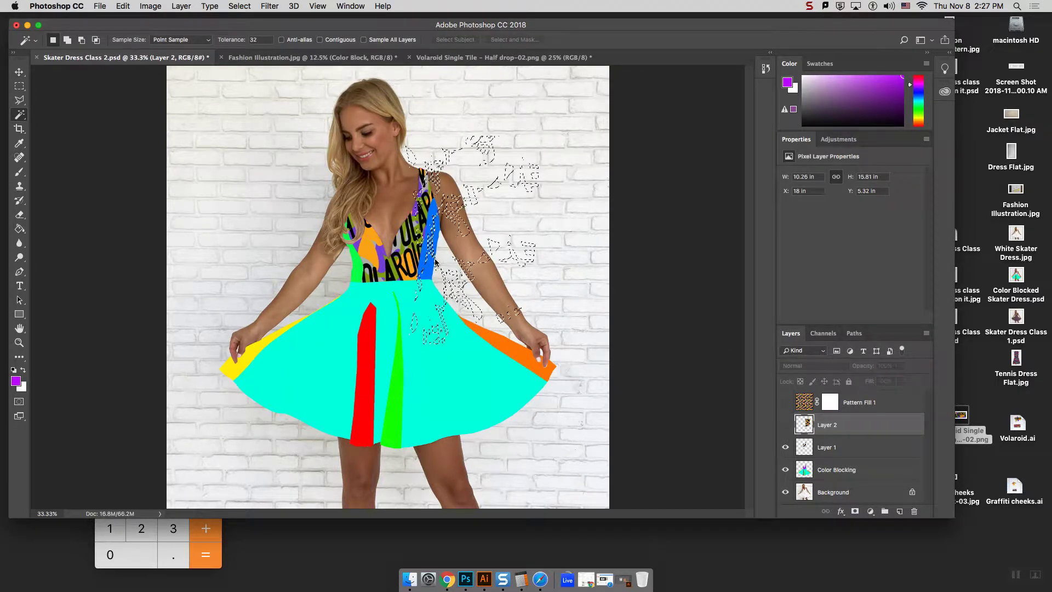
pyautogui.click(844, 470)
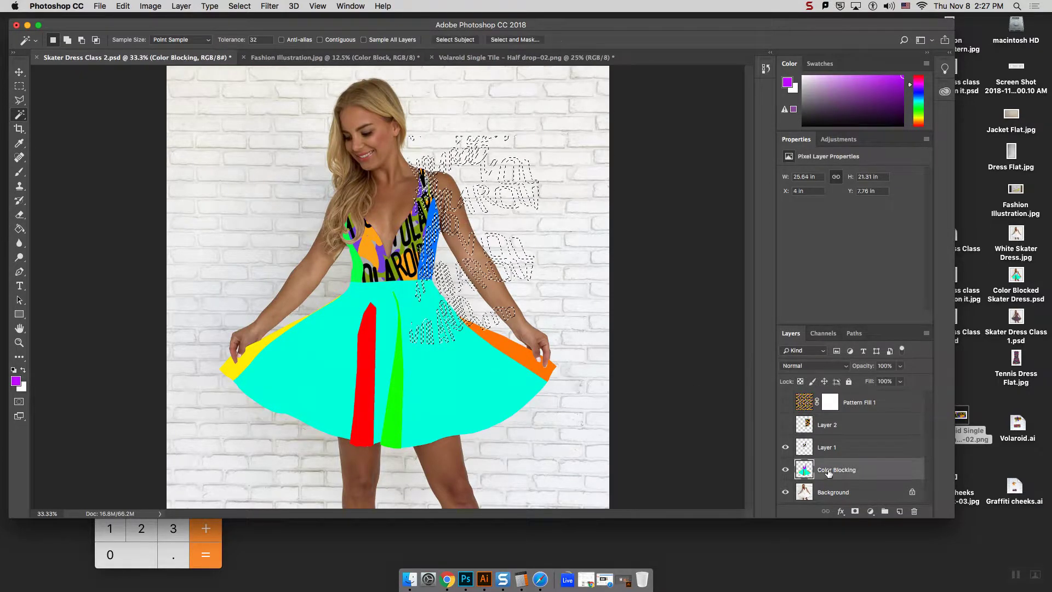
pyautogui.press('super+d')
pyautogui.click(433, 259)
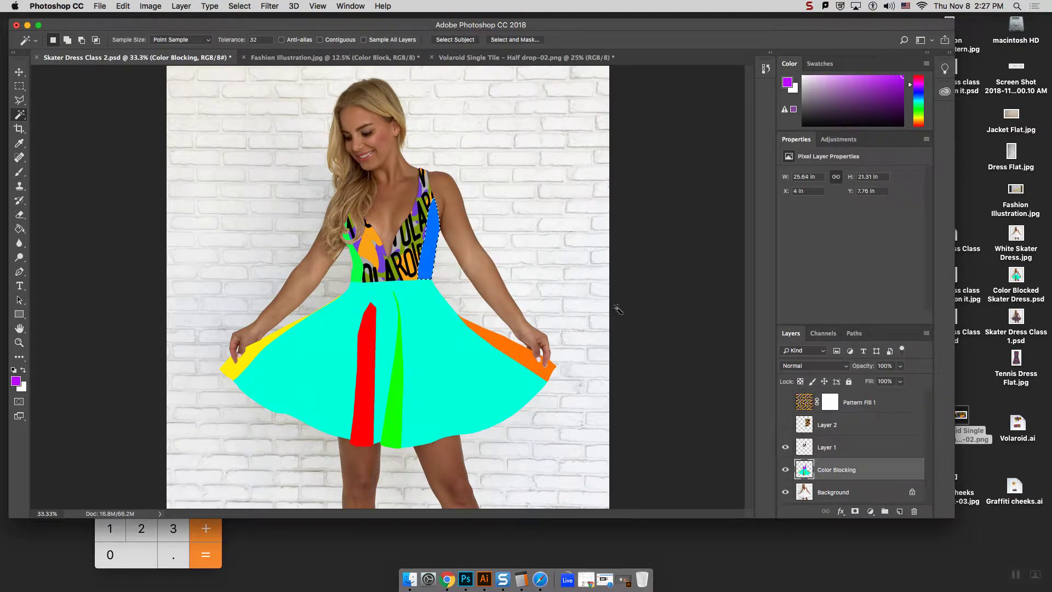
# Invert the selection and delete the print on the redisplayed Layer 2 outside the blue side panel's shape
pyautogui.click(841, 424)
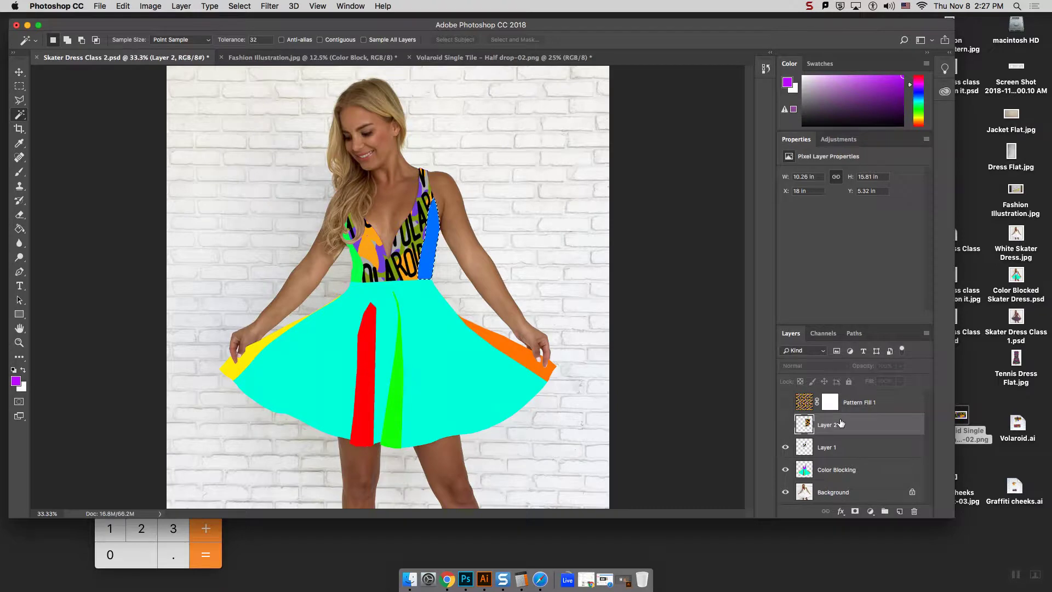
pyautogui.press('super+shift+i')
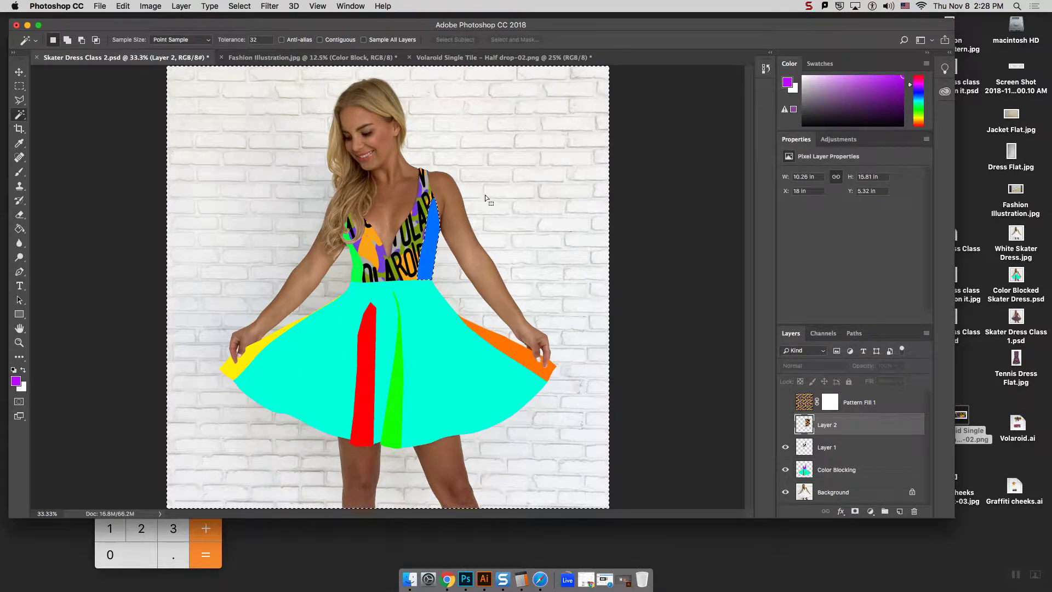
pyautogui.click(785, 427)
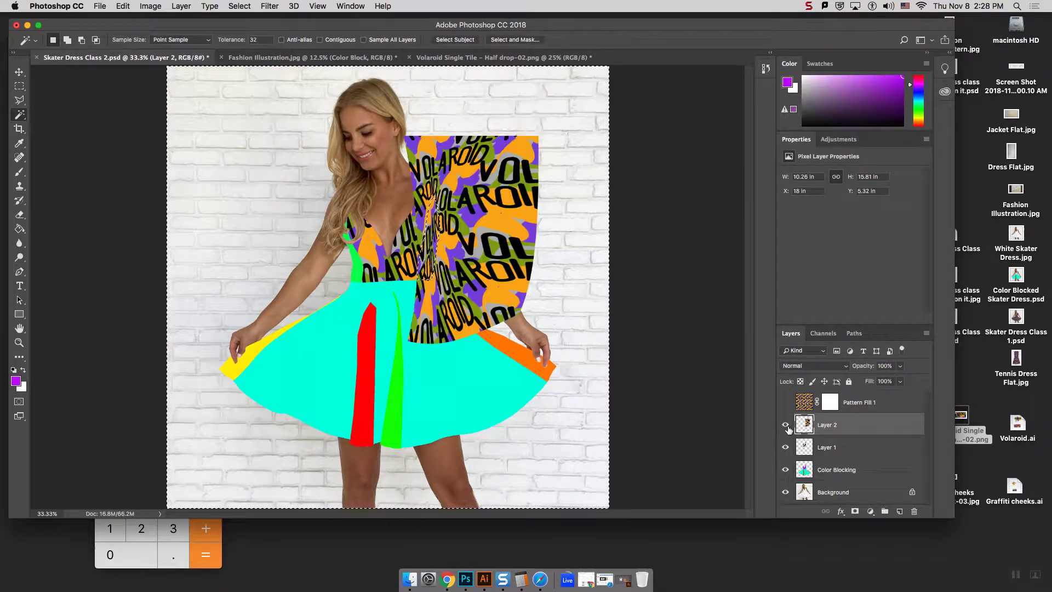
pyautogui.press('Delete')
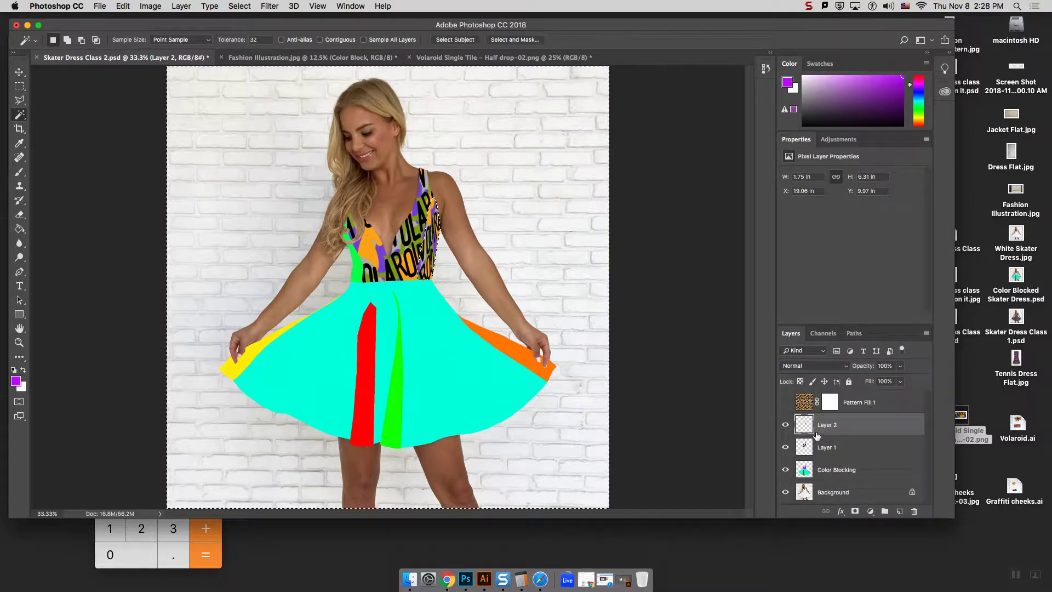
# Deselect, copy a rectangle of the Pattern Fill 1 print covering the green bodice panel, and paste it as a new layer with the fill hidden
pyautogui.press('super+d')
pyautogui.click(19, 86)
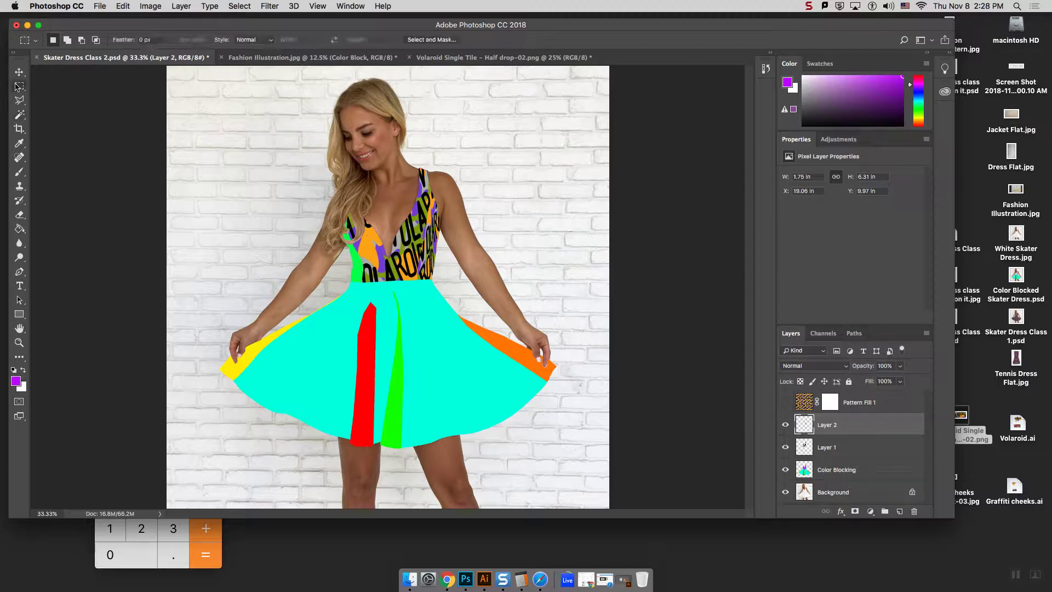
pyautogui.moveTo(313, 187); pyautogui.dragTo(375, 304)
pyautogui.click(869, 404)
pyautogui.click(786, 402)
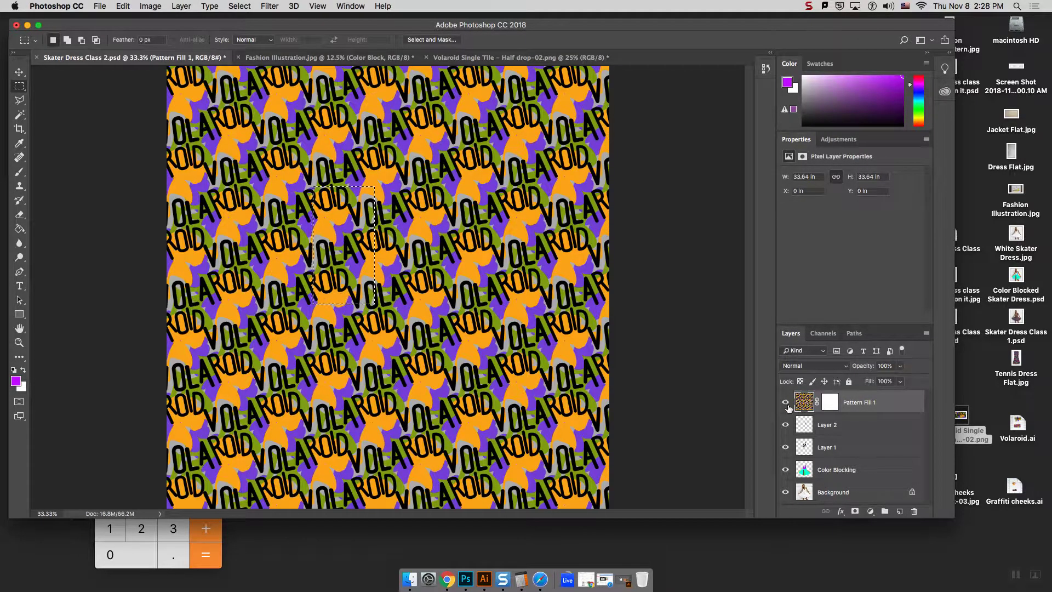
pyautogui.click(786, 402)
pyautogui.press('super+j')
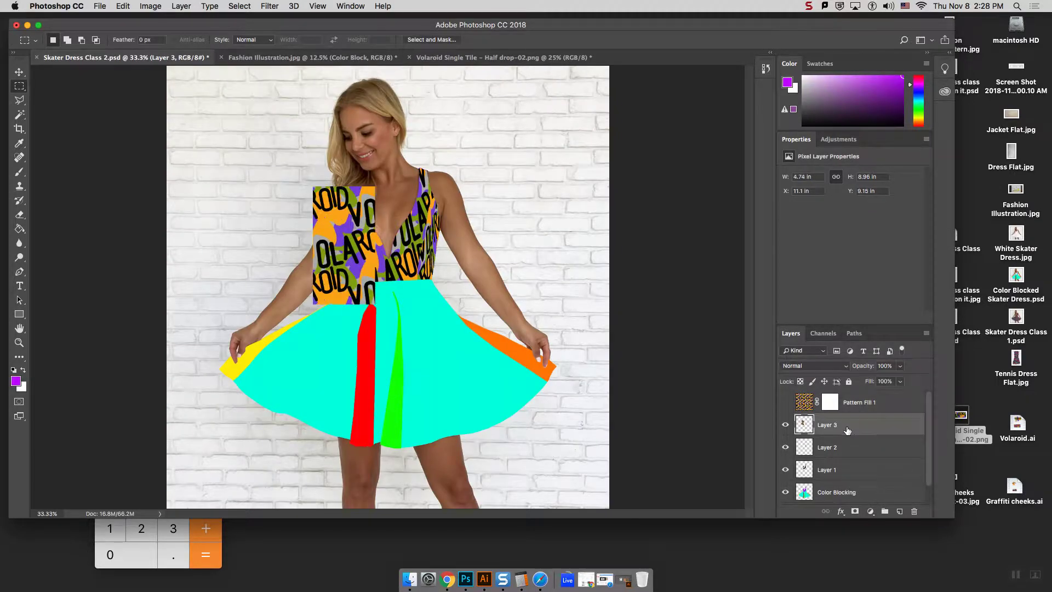
# Warp the print in Layer 3, bending its sides inward to follow the green bodice panel and the waist
pyautogui.click(123, 6)
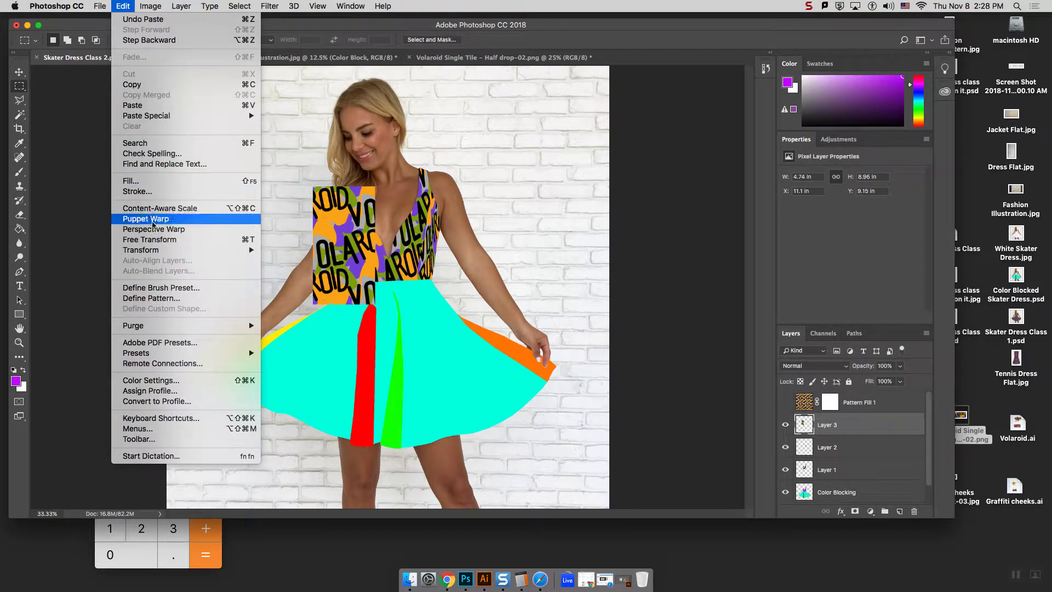
pyautogui.moveTo(170, 255)
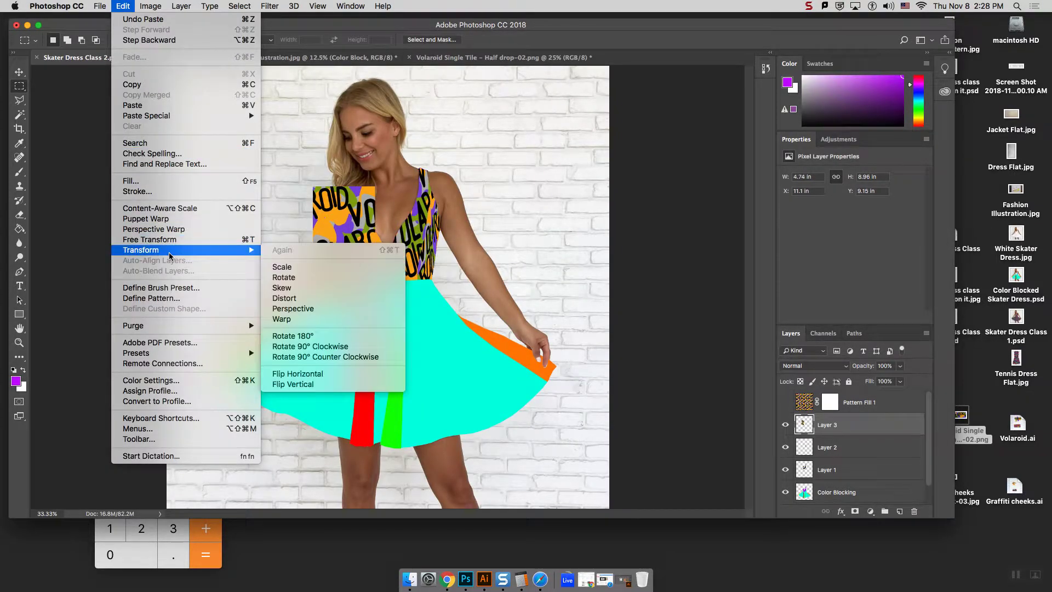
pyautogui.click(318, 320)
pyautogui.moveTo(372, 228); pyautogui.dragTo(361, 187)
pyautogui.moveTo(375, 304); pyautogui.dragTo(360, 293)
pyautogui.moveTo(321, 264); pyautogui.dragTo(346, 237)
pyautogui.press('Return')
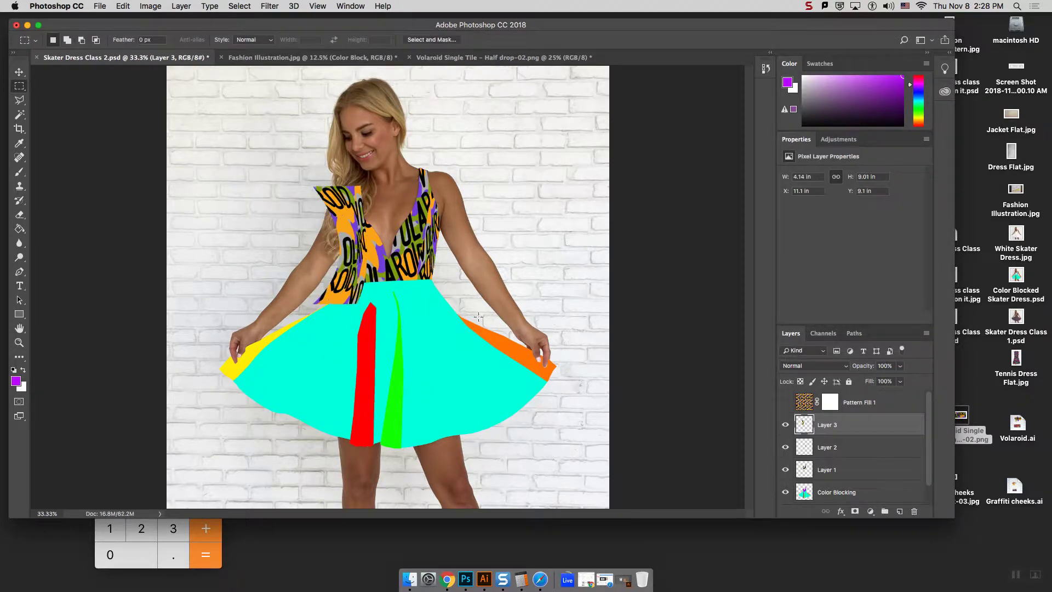
# Select the green bodice panel on Color Blocking with the Magic Wand, delete the Layer 3 print outside that shape, and deselect
pyautogui.click(828, 492)
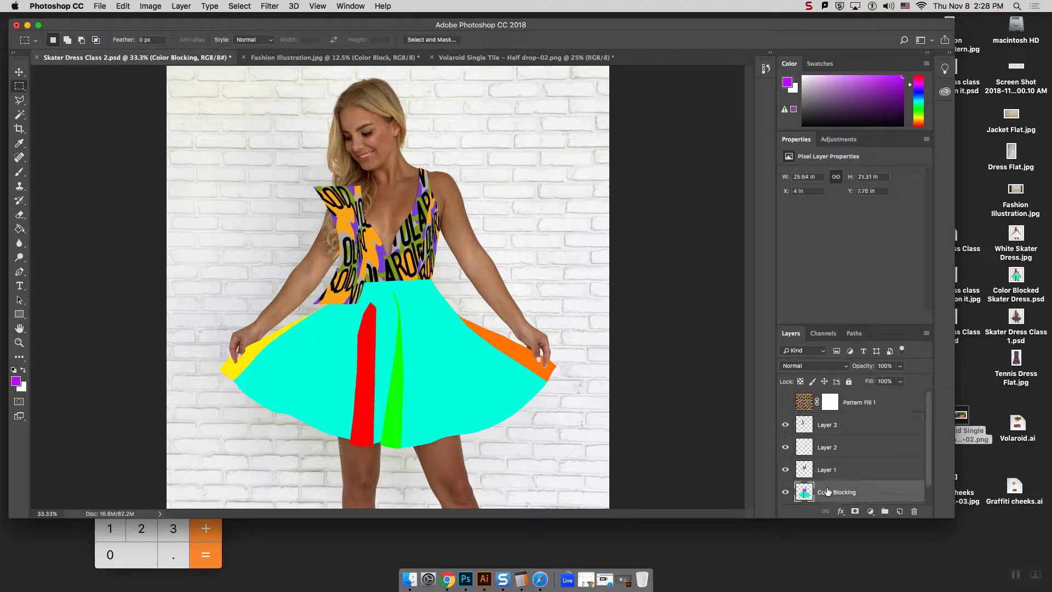
pyautogui.press('w')
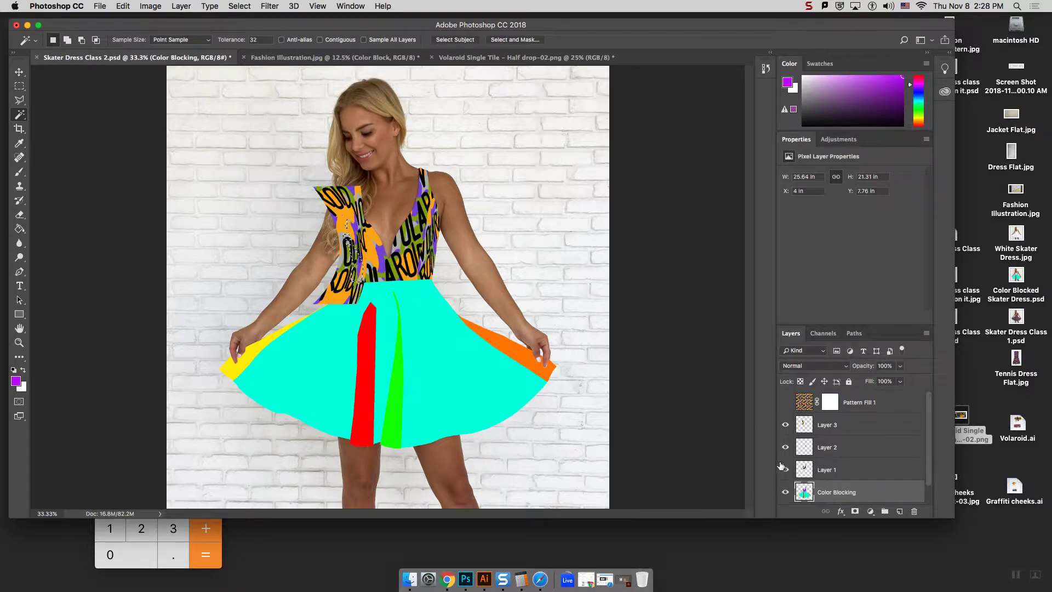
pyautogui.click(862, 405)
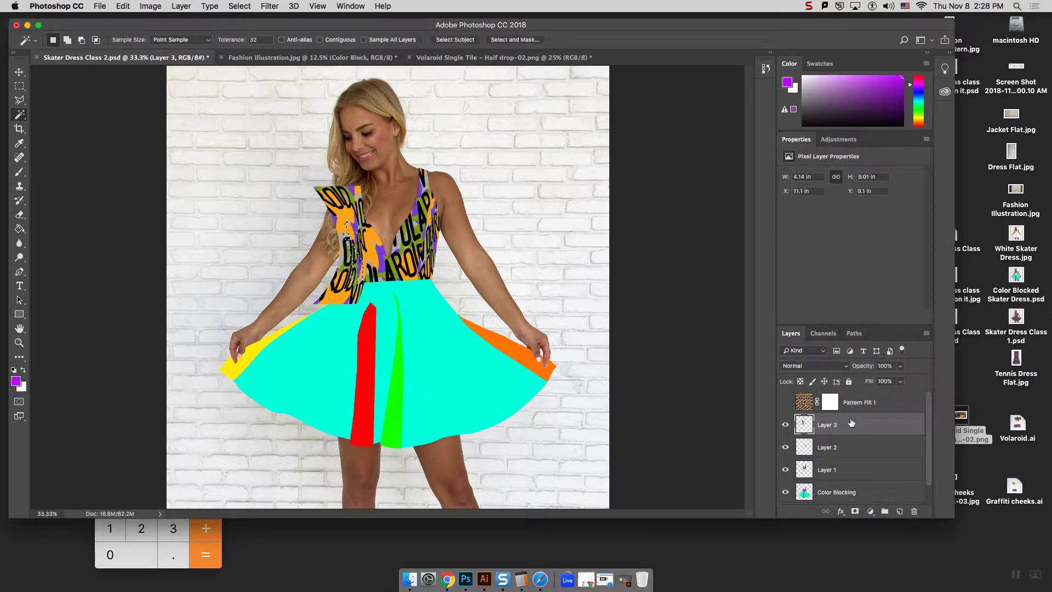
pyautogui.press('super+shift+i')
pyautogui.press('BackSpace')
pyautogui.press('super+d')
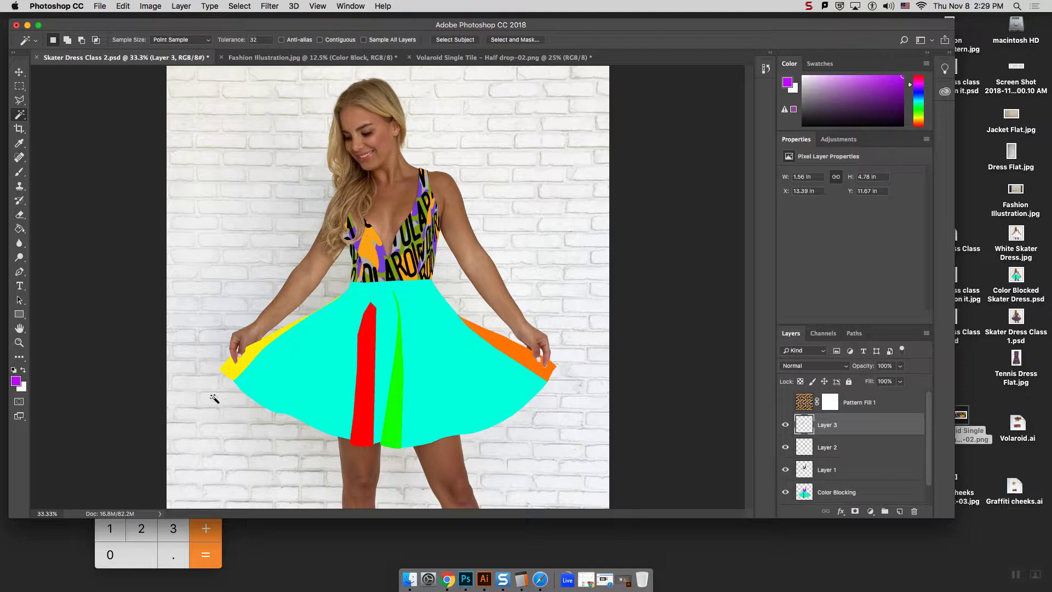
# Hide the Color Blocking layer and make Pattern Fill 1 the active layer, leaving it hidden
pyautogui.click(865, 404)
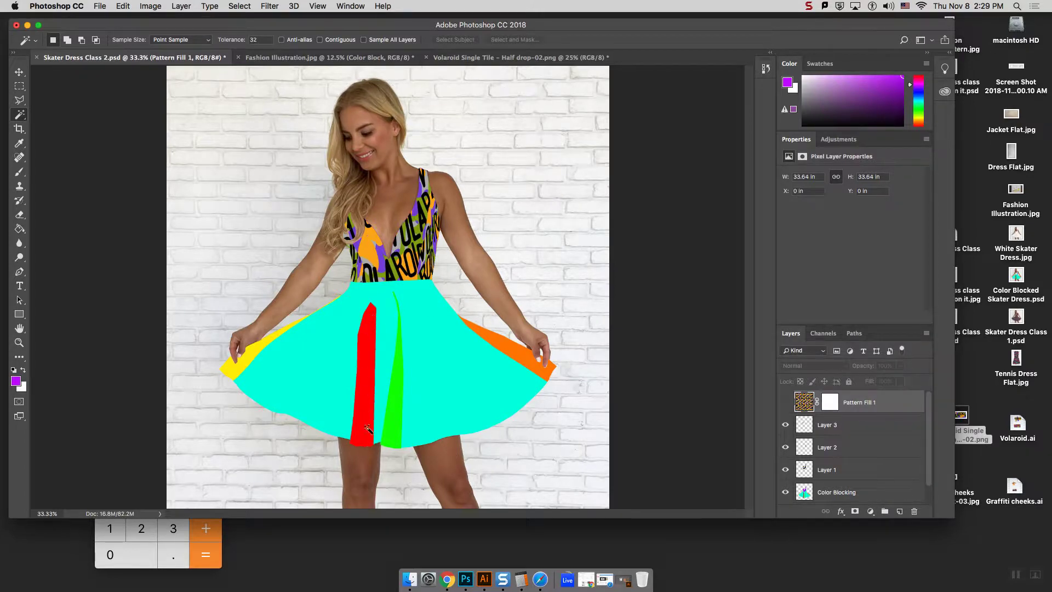
pyautogui.scroll(-1, 872, 428)
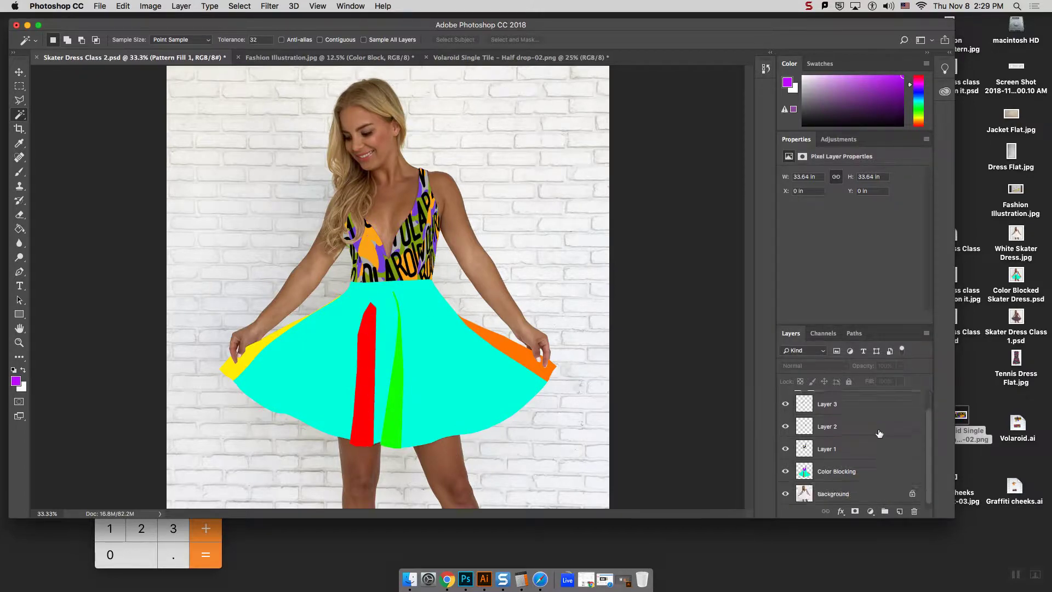
pyautogui.click(785, 473)
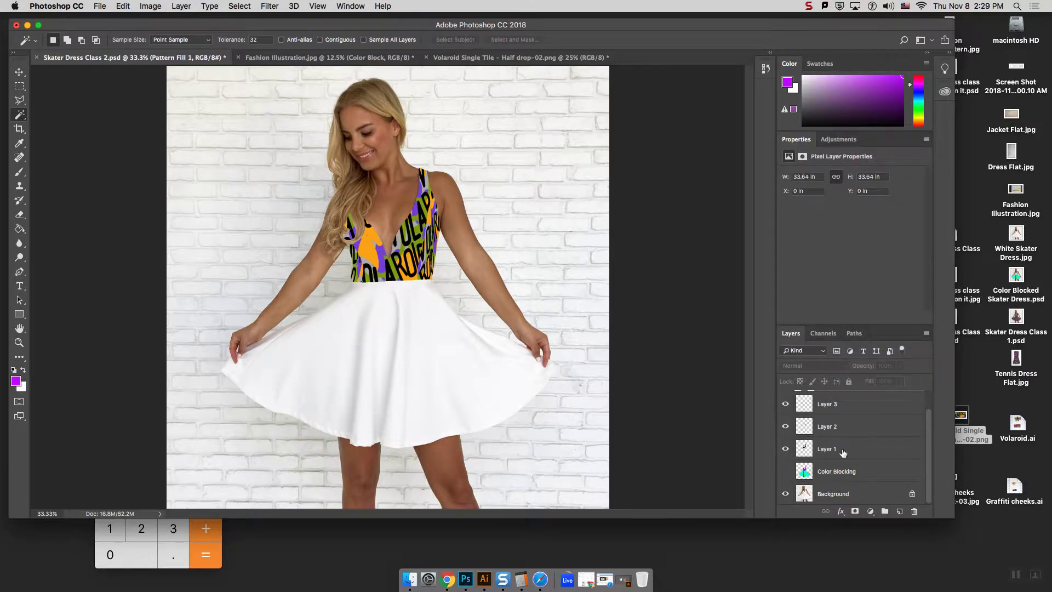
pyautogui.scroll(2, 849, 449)
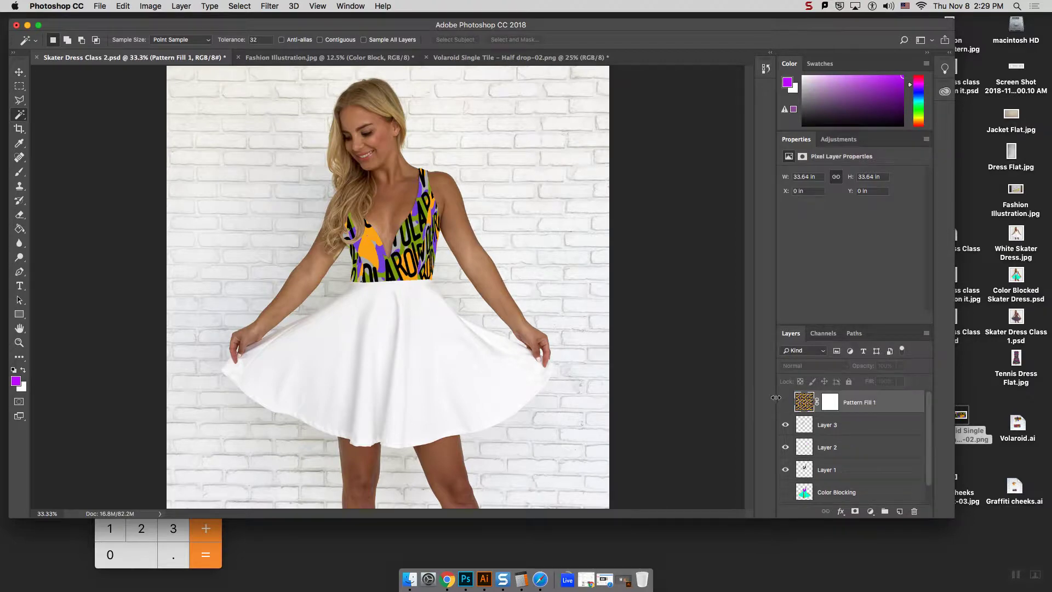
pyautogui.click(785, 404)
pyautogui.click(785, 404)
# Copy a rectangle of the Pattern Fill 1 print covering the skirt, about 25 by 16.4 in, and paste it as a new layer above Color Blocking
pyautogui.click(20, 87)
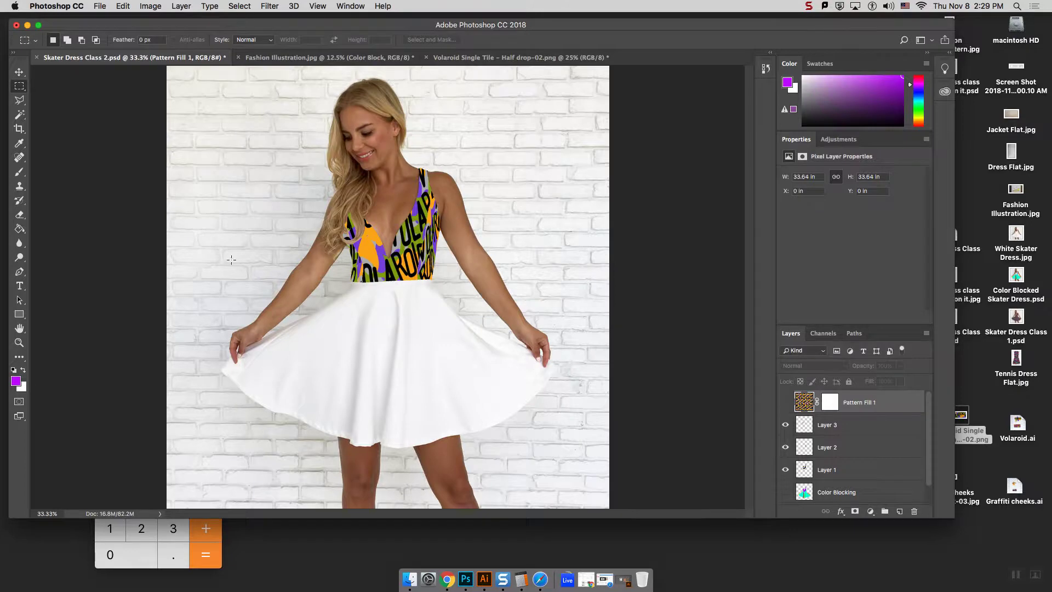
pyautogui.moveTo(226, 253); pyautogui.dragTo(555, 470)
pyautogui.click(786, 402)
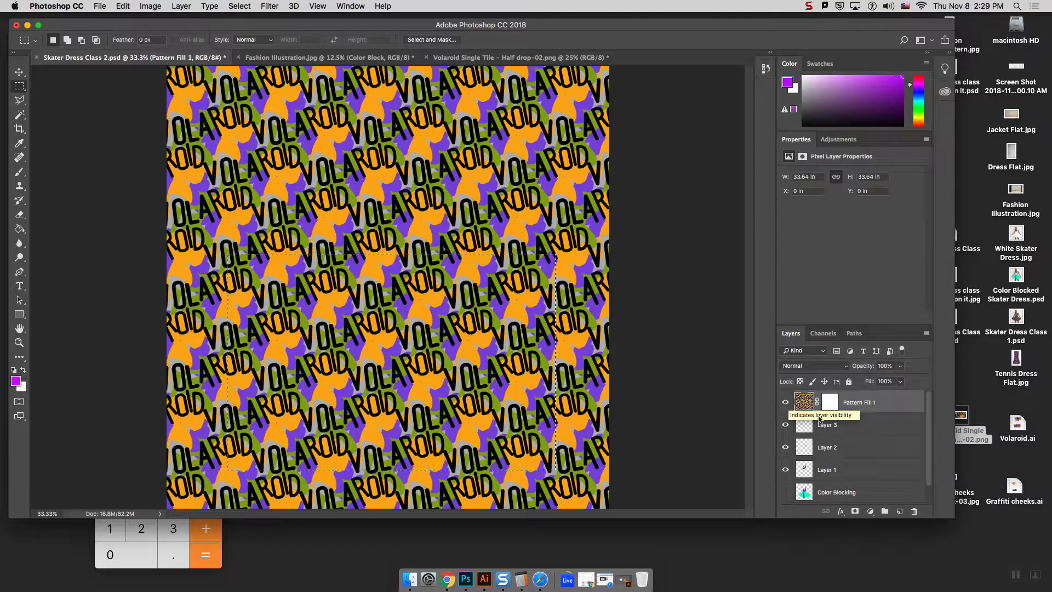
pyautogui.click(786, 403)
pyautogui.click(842, 473)
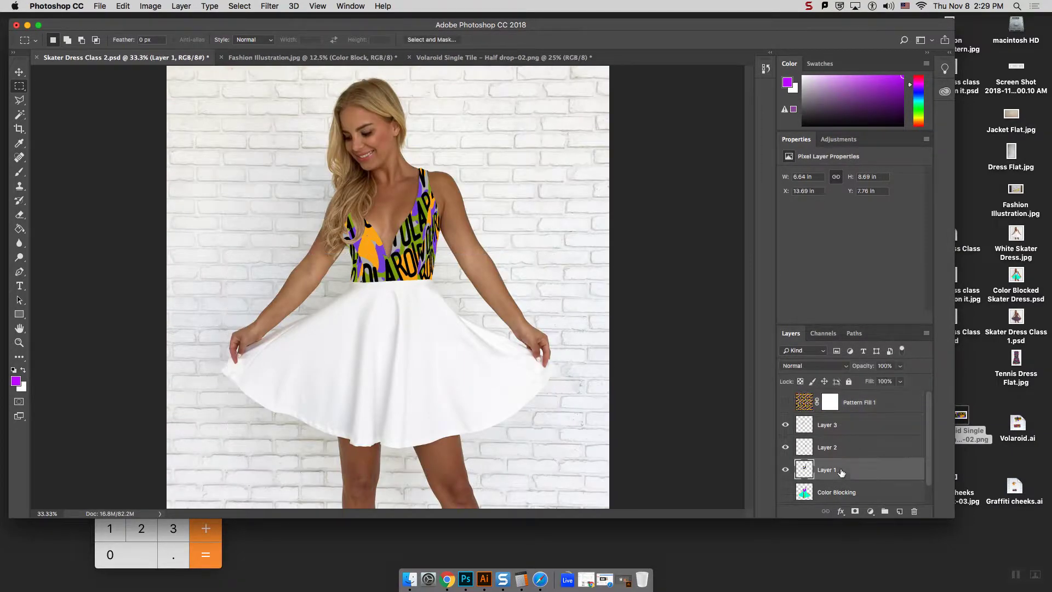
pyautogui.click(838, 490)
pyautogui.press('super+v')
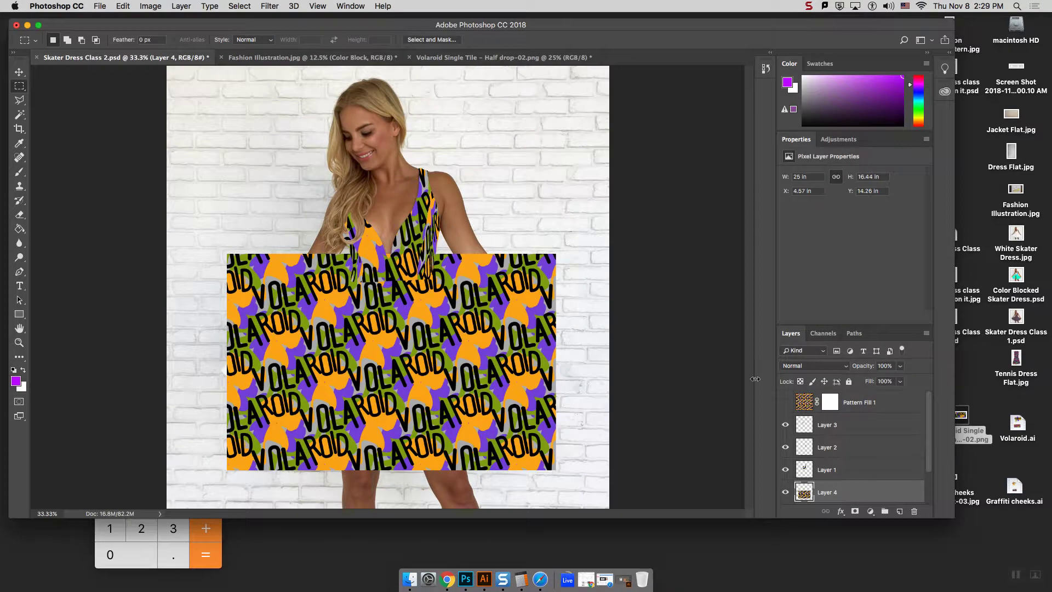
# Lower the opacity of the skirt print on Layer 4 to 38% and show the Color Blocking layer again
pyautogui.press('v')
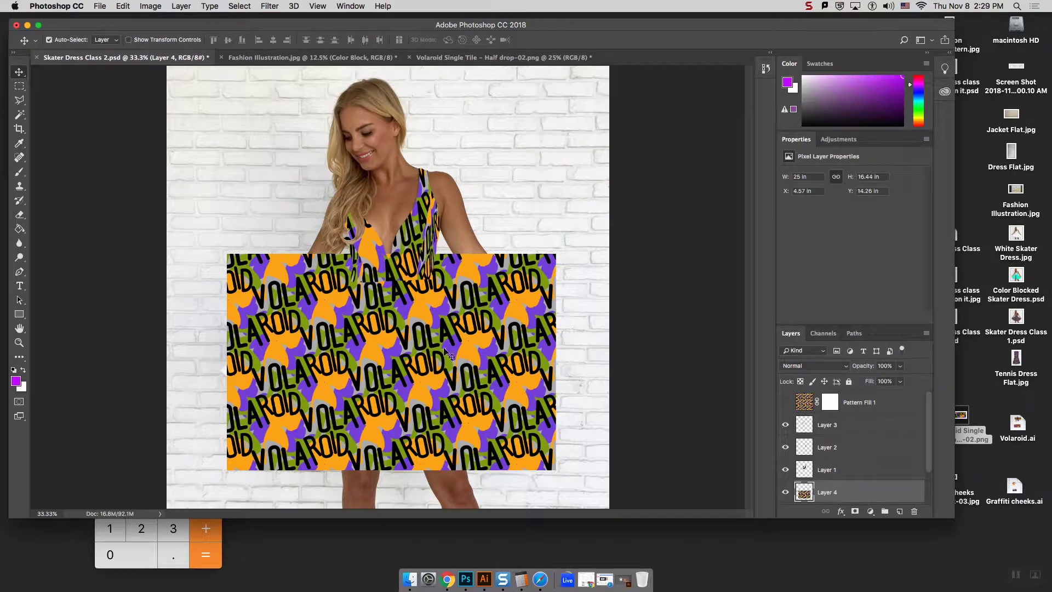
pyautogui.click(899, 367)
pyautogui.moveTo(899, 382); pyautogui.dragTo(871, 389)
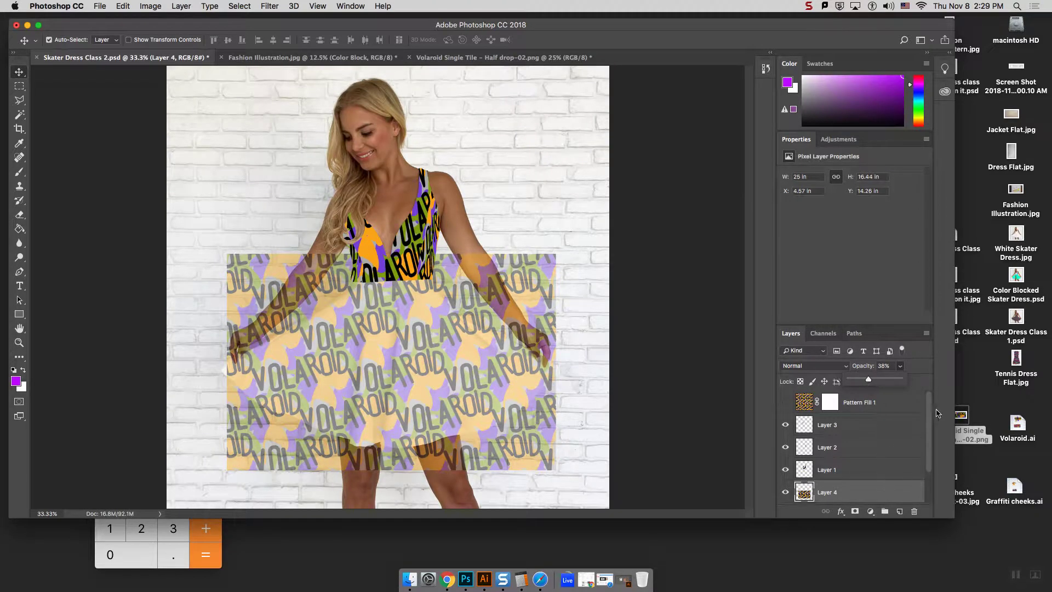
pyautogui.scroll(-2, 932, 428)
pyautogui.click(786, 471)
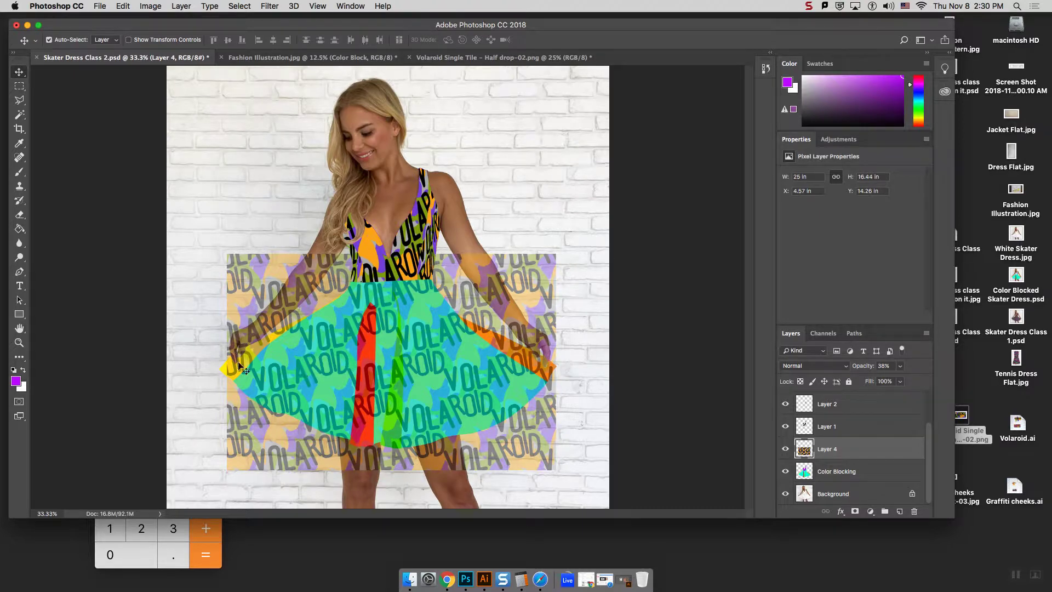
# Open White Skater Dress.jpg from the Desktop
pyautogui.click(100, 6)
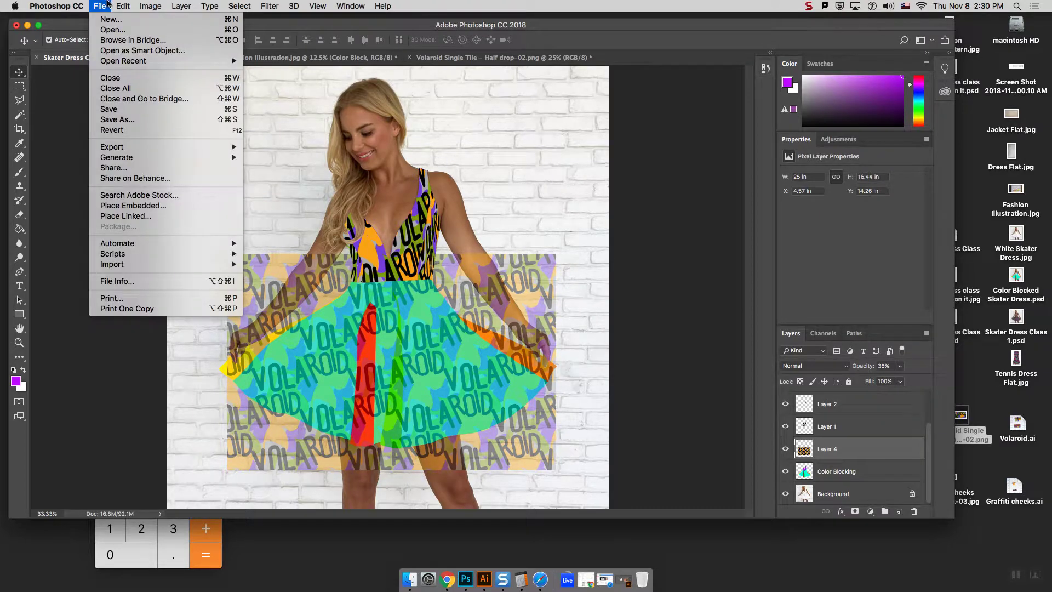
pyautogui.click(113, 29)
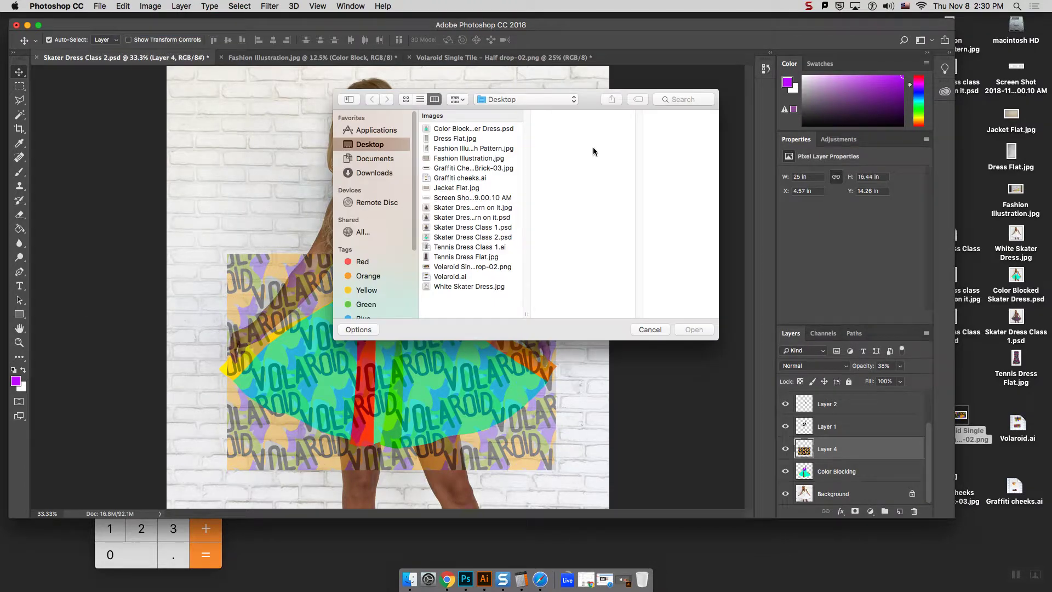
pyautogui.click(466, 139)
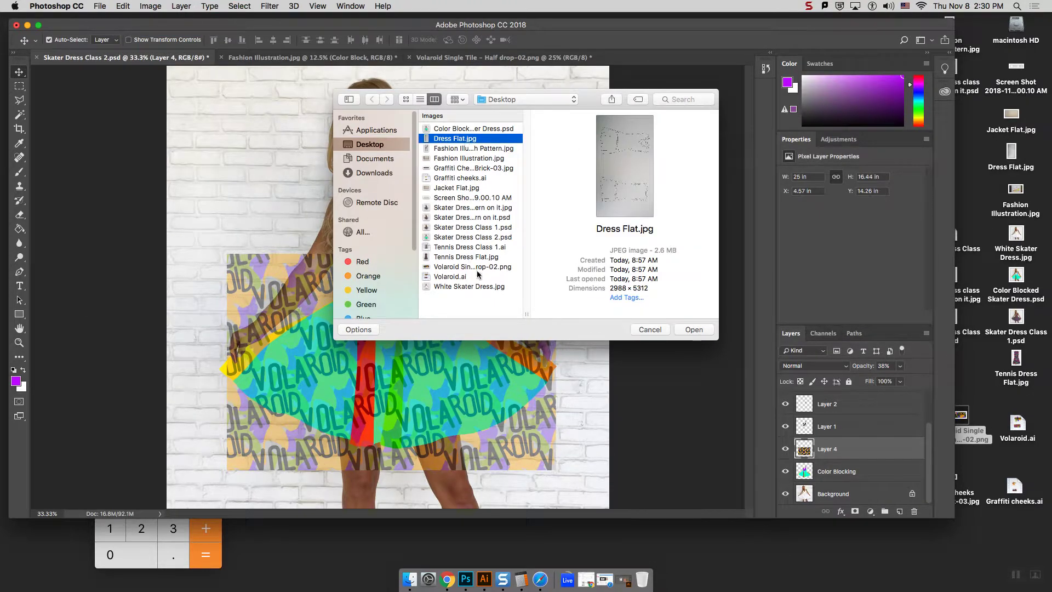
pyautogui.click(493, 286)
pyautogui.click(694, 329)
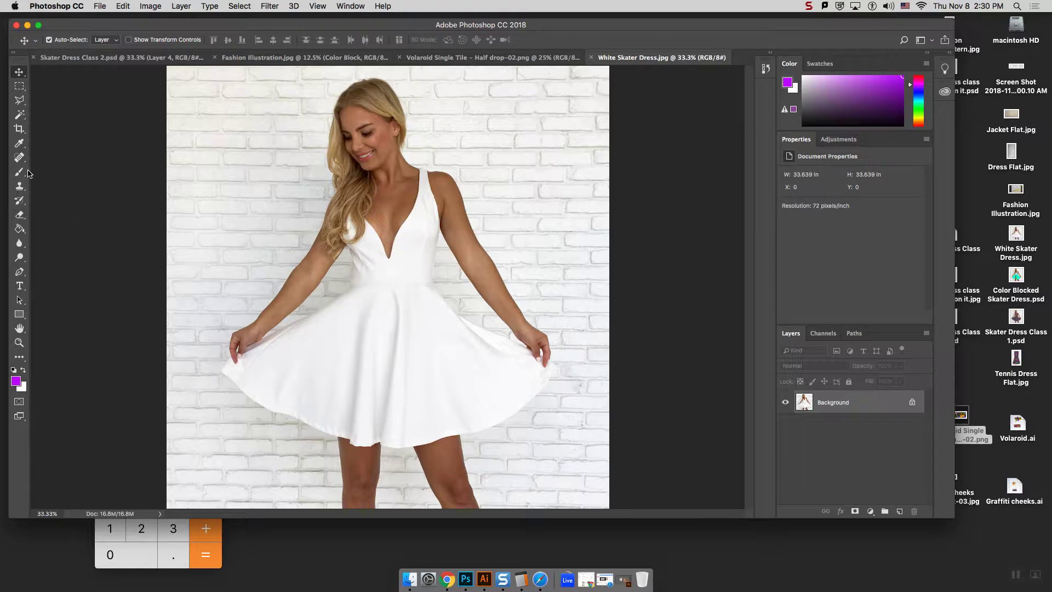
# Convert the locked Background layer of the white dress photo into a regular layer named Layer 0
pyautogui.click(150, 6)
pyautogui.moveTo(129, 6)
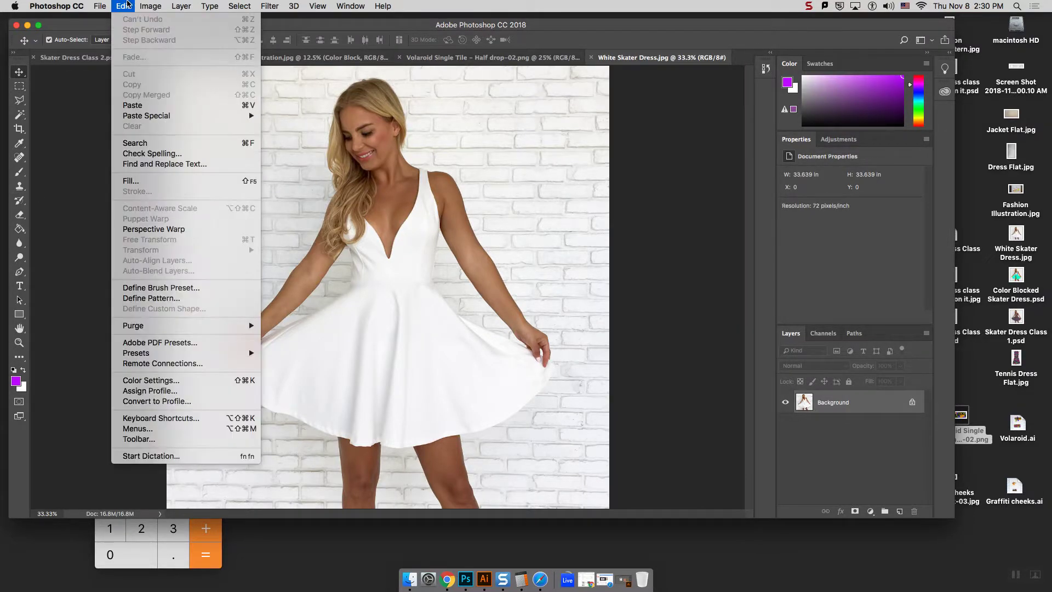
pyautogui.click(123, 6)
pyautogui.rightClick(834, 406)
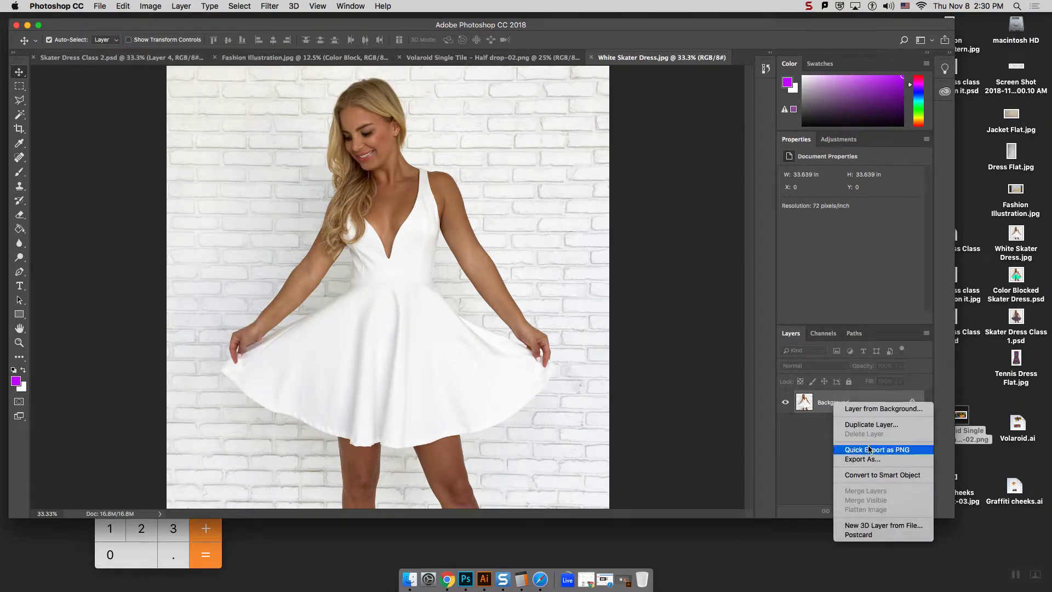
pyautogui.click(827, 405)
pyautogui.doubleClick(892, 408)
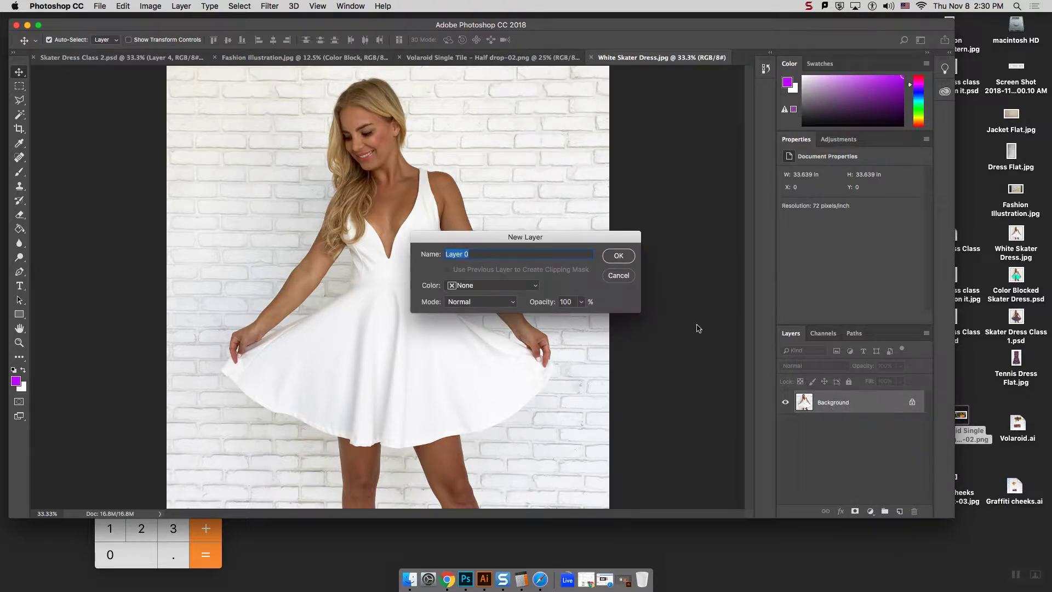
pyautogui.click(618, 256)
# Start a Puppet Warp on Layer 0 and place anchoring pins along all four edges of the photo
pyautogui.click(124, 6)
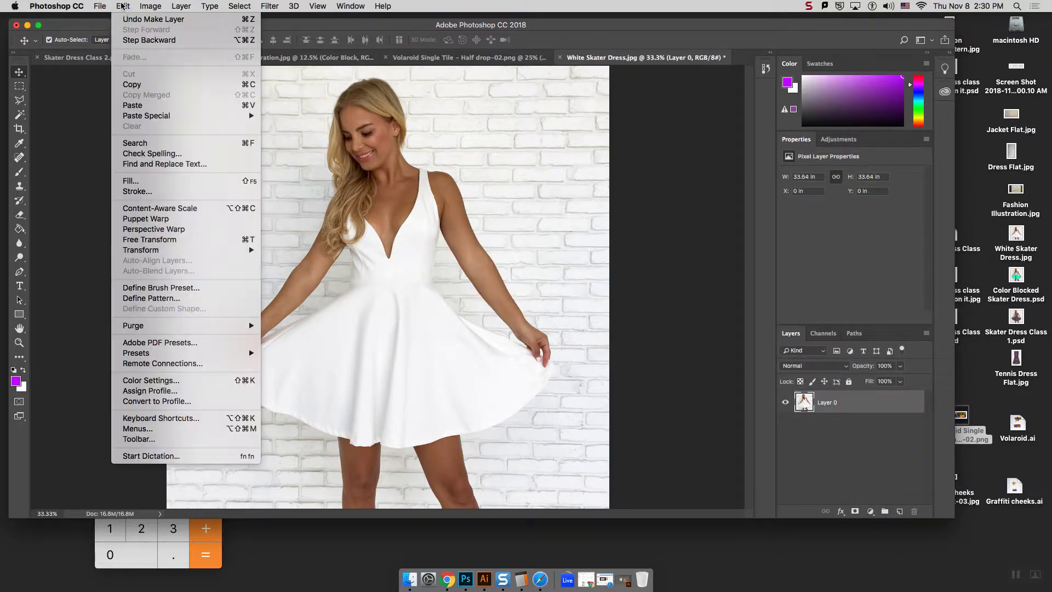
pyautogui.click(197, 219)
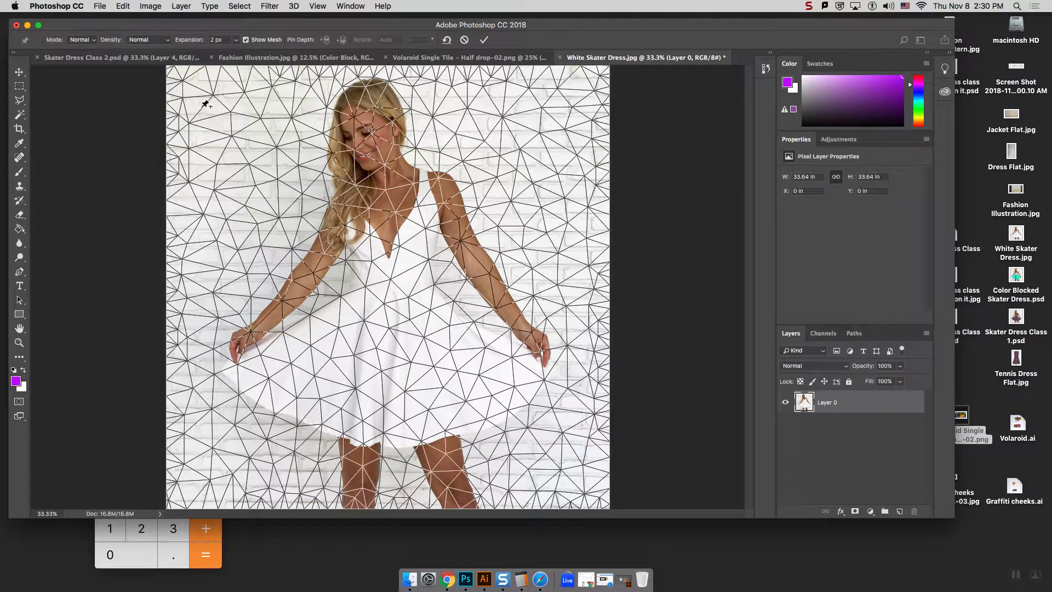
pyautogui.click(176, 76)
pyautogui.click(176, 167)
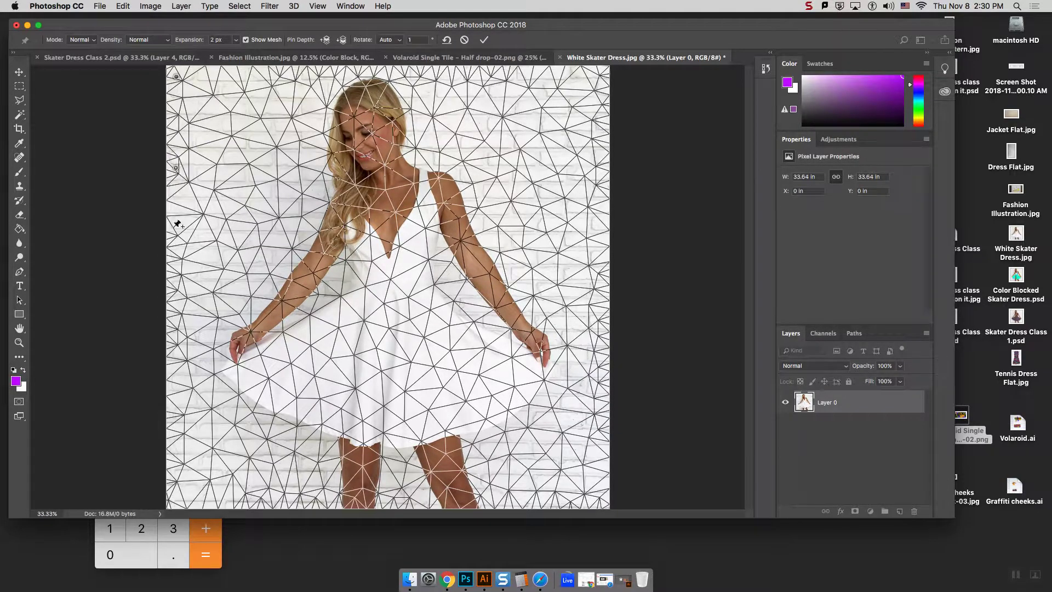
pyautogui.click(175, 310)
pyautogui.click(178, 436)
pyautogui.click(175, 501)
pyautogui.click(235, 501)
pyautogui.click(295, 501)
pyautogui.click(339, 500)
pyautogui.click(383, 503)
pyautogui.click(460, 502)
pyautogui.click(514, 502)
pyautogui.click(567, 501)
pyautogui.click(594, 501)
pyautogui.click(597, 462)
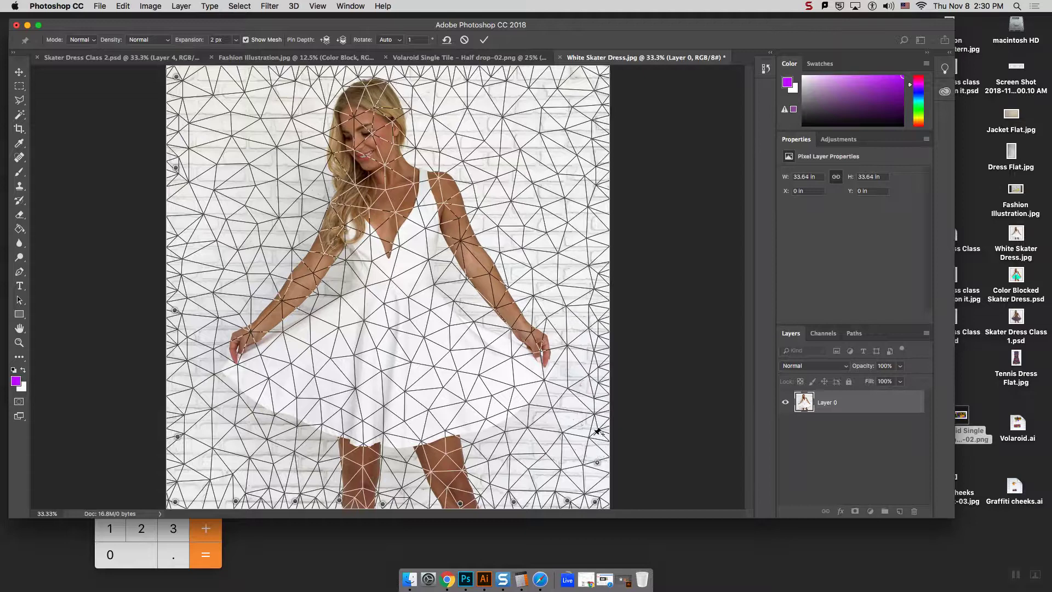
pyautogui.click(596, 405)
pyautogui.click(596, 355)
pyautogui.click(597, 305)
pyautogui.click(596, 240)
pyautogui.click(598, 194)
pyautogui.click(603, 143)
pyautogui.click(599, 101)
pyautogui.click(600, 73)
pyautogui.click(541, 73)
pyautogui.click(472, 77)
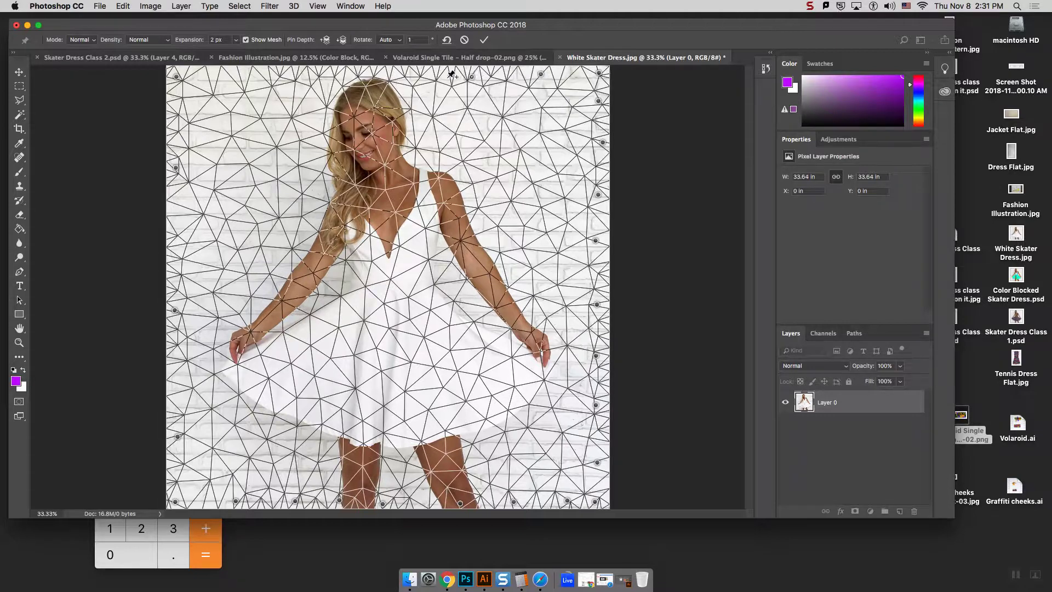
pyautogui.click(393, 75)
pyautogui.click(333, 76)
pyautogui.click(240, 75)
pyautogui.click(204, 74)
pyautogui.click(280, 77)
# Hide the Puppet Warp mesh, pin both sides of the waist, and pull these pins inward to narrow the waistline
pyautogui.click(245, 40)
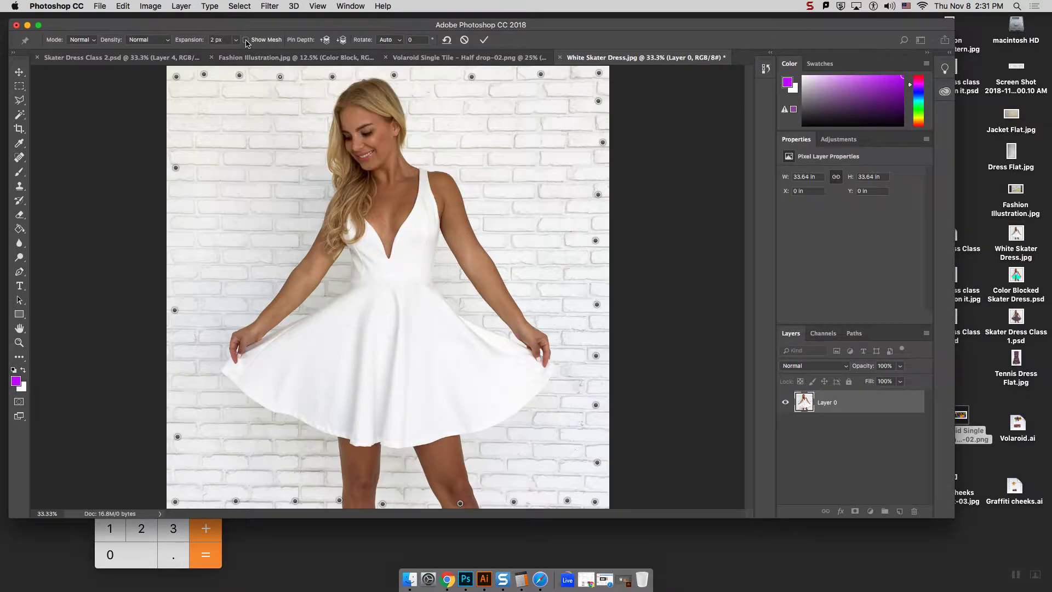
pyautogui.click(357, 278)
pyautogui.click(426, 280)
pyautogui.moveTo(356, 278); pyautogui.dragTo(411, 281)
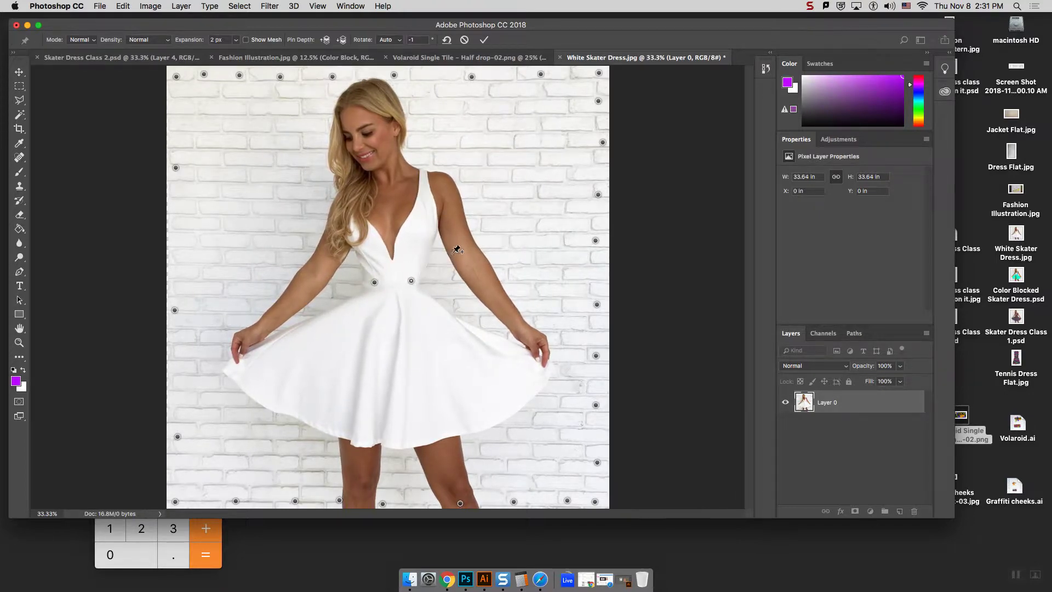
# Add Puppet Warp pins along the arm beside the wall and on its shoulder, moving them slightly inward to reshape the arm
pyautogui.moveTo(475, 238); pyautogui.dragTo(455, 257)
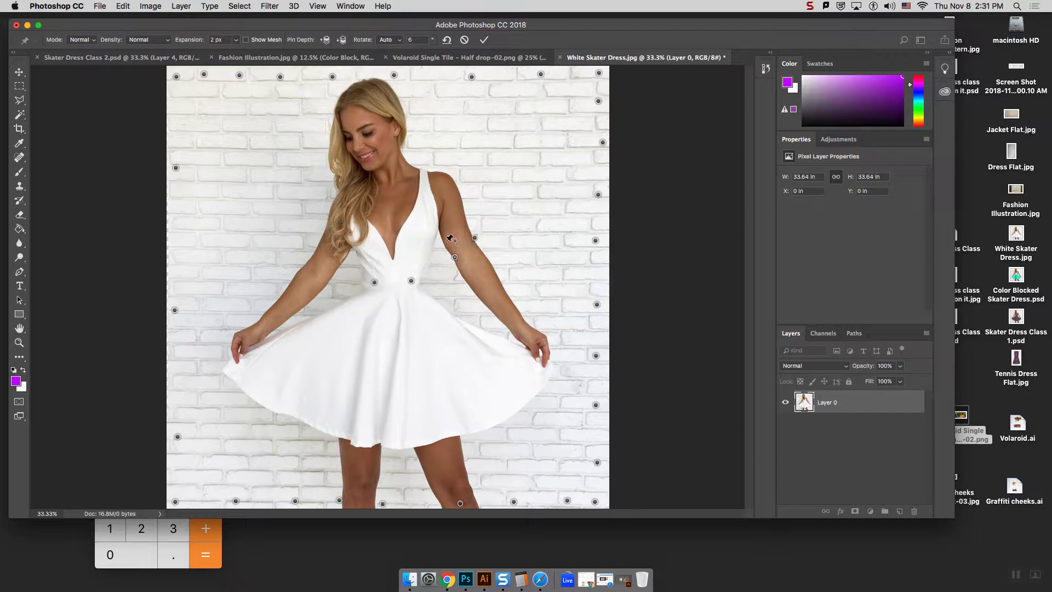
pyautogui.click(446, 245)
pyautogui.click(599, 215)
pyautogui.moveTo(518, 327); pyautogui.dragTo(521, 327)
pyautogui.click(444, 182)
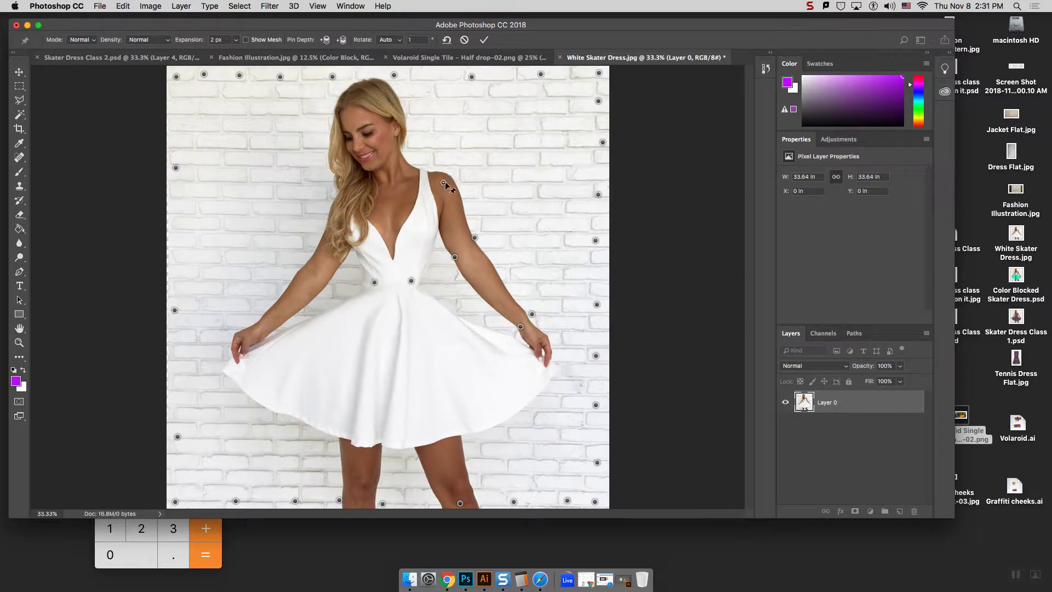
pyautogui.moveTo(441, 182); pyautogui.dragTo(438, 181)
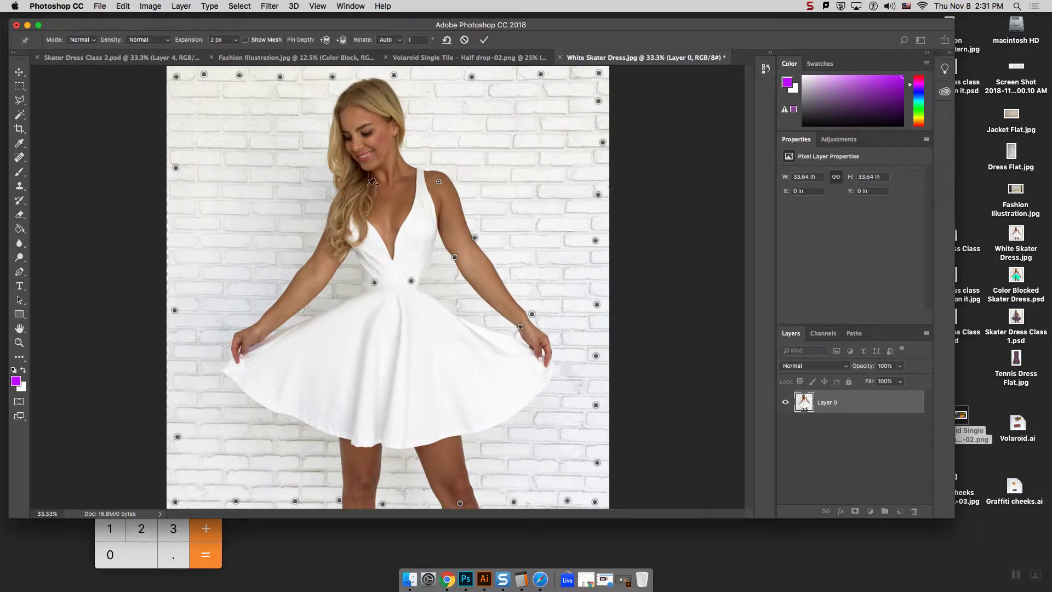
# Pin both sides of the dress bust, pull these pins outward to widen it, and apply the Puppet Warp
pyautogui.click(417, 231)
pyautogui.moveTo(416, 231); pyautogui.dragTo(343, 222)
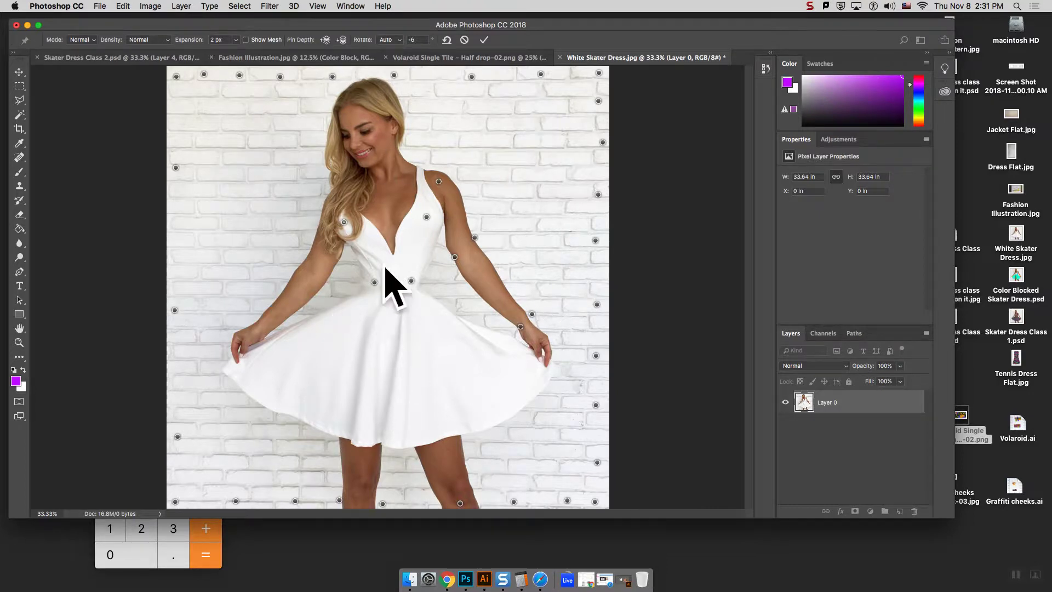
pyautogui.press('Return')
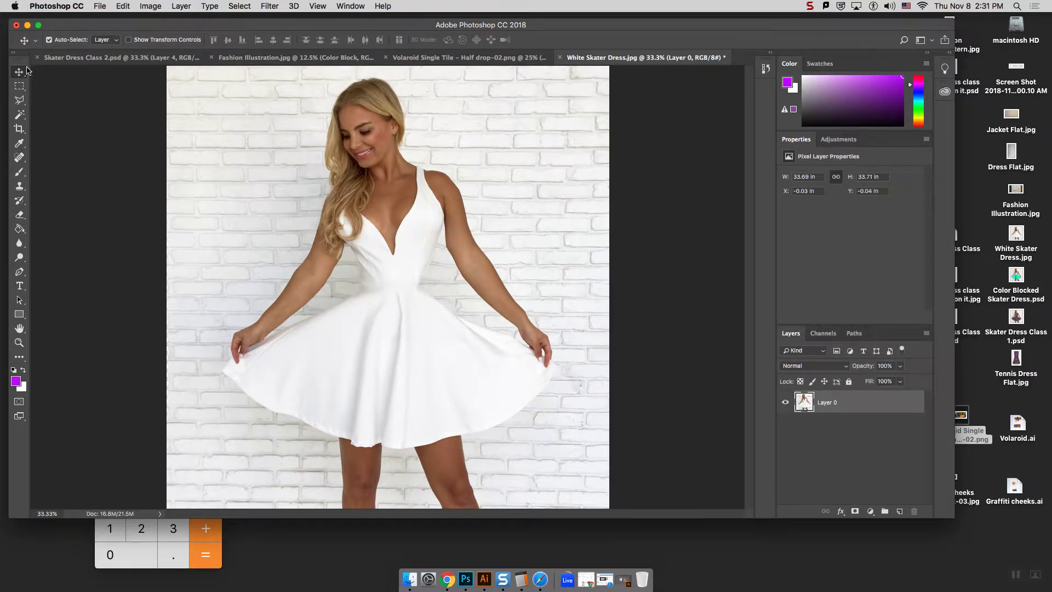
# Try another Puppet Warp with only a few pins on the hair, chin and wall, moving the chin pin to swing the photo
pyautogui.click(121, 7)
pyautogui.click(155, 219)
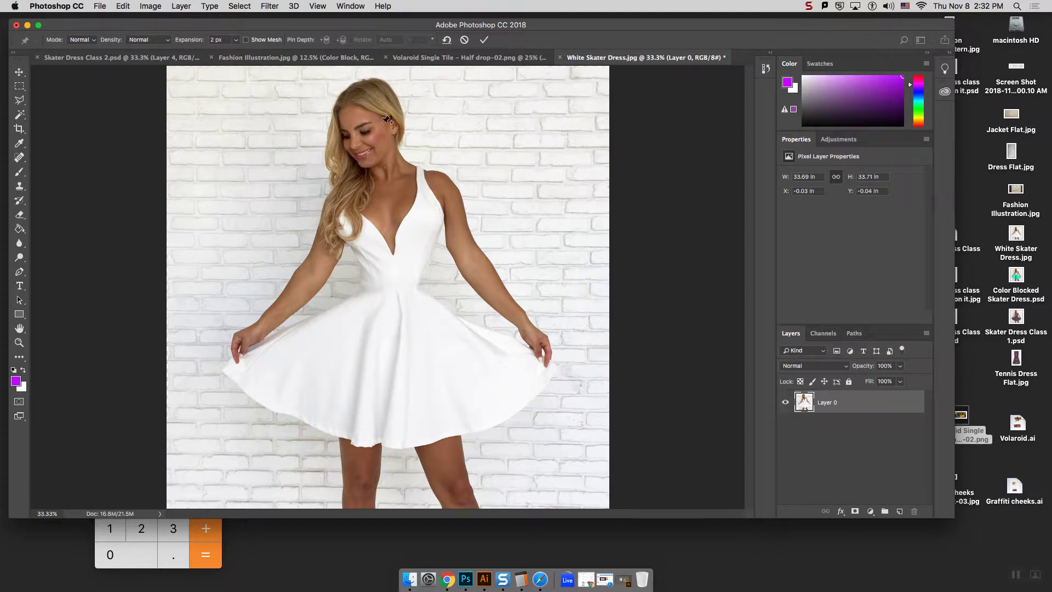
pyautogui.click(363, 91)
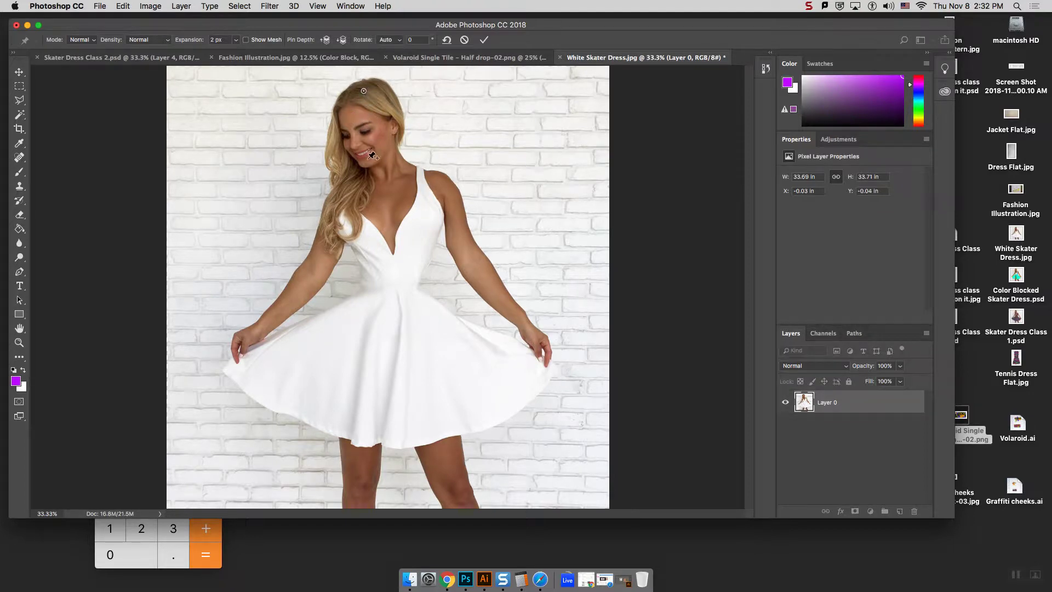
pyautogui.click(371, 156)
pyautogui.moveTo(372, 156); pyautogui.dragTo(380, 147)
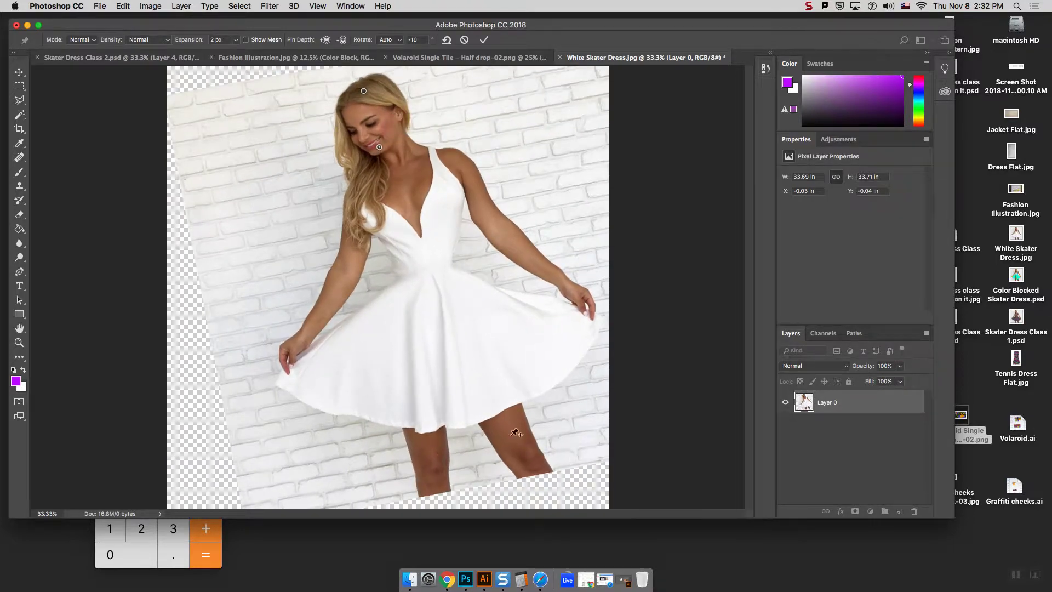
pyautogui.moveTo(421, 110); pyautogui.dragTo(367, 144)
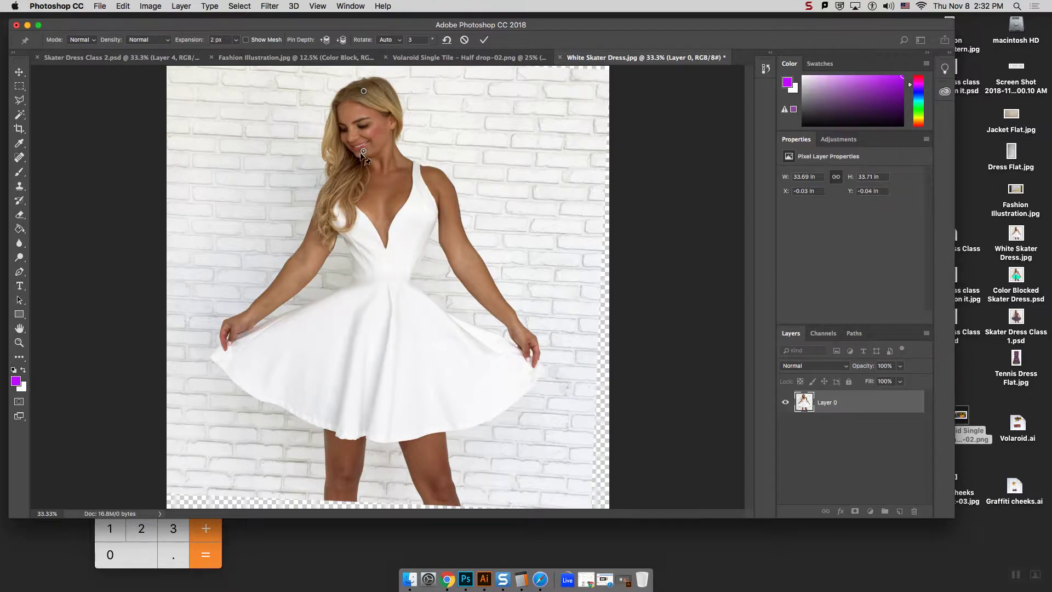
pyautogui.moveTo(363, 152); pyautogui.dragTo(370, 274)
pyautogui.click(576, 443)
pyautogui.press('super+z')
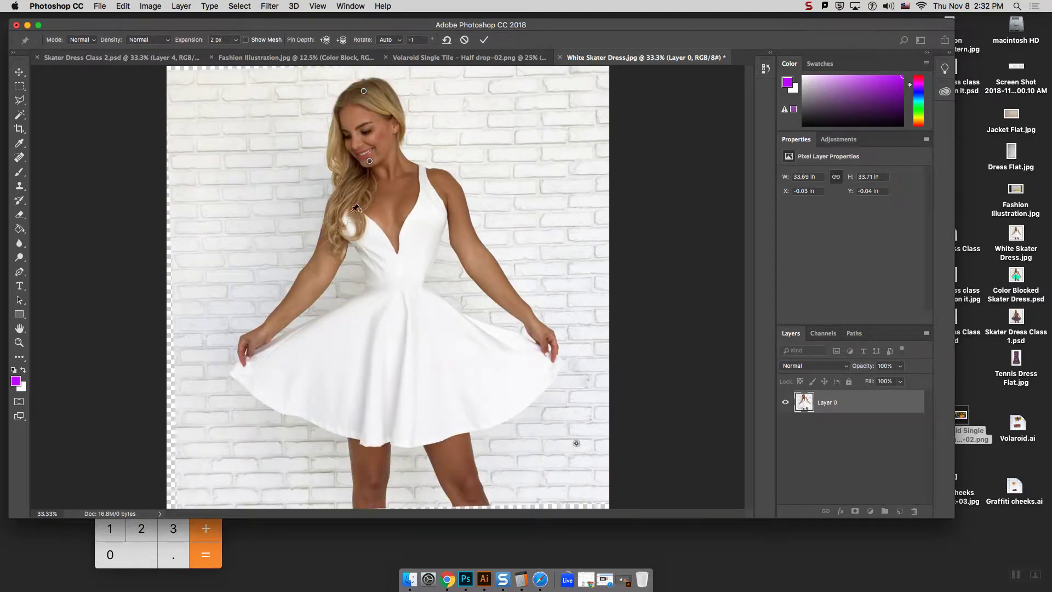
# In Skater Dress Class 2.psd, start a Puppet Warp on Layer 4 with hem pins at the center and both ends, bending the print along the hem
pyautogui.click(96, 62)
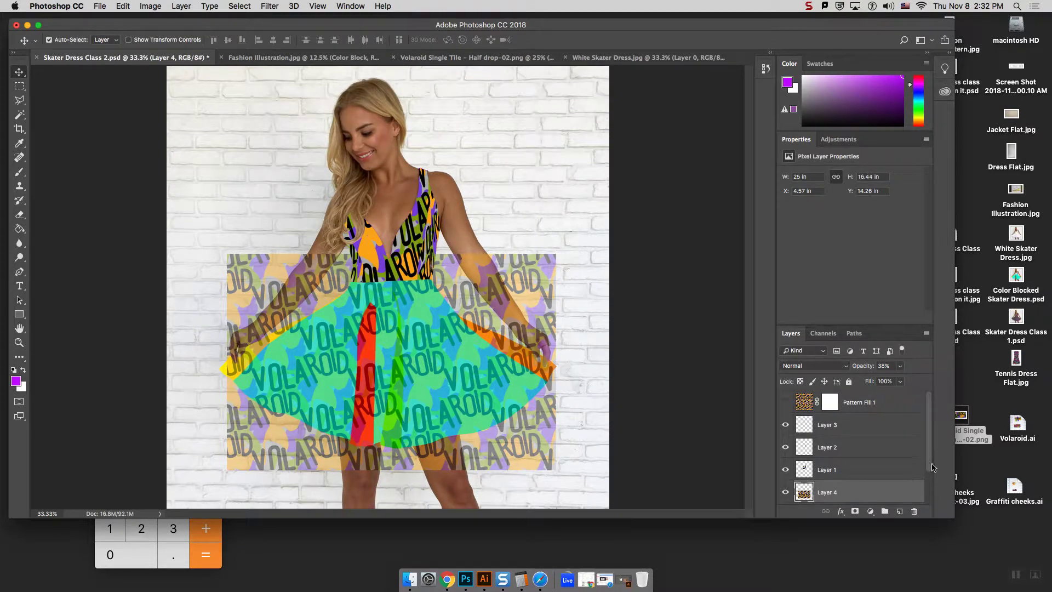
pyautogui.moveTo(930, 467); pyautogui.dragTo(927, 496)
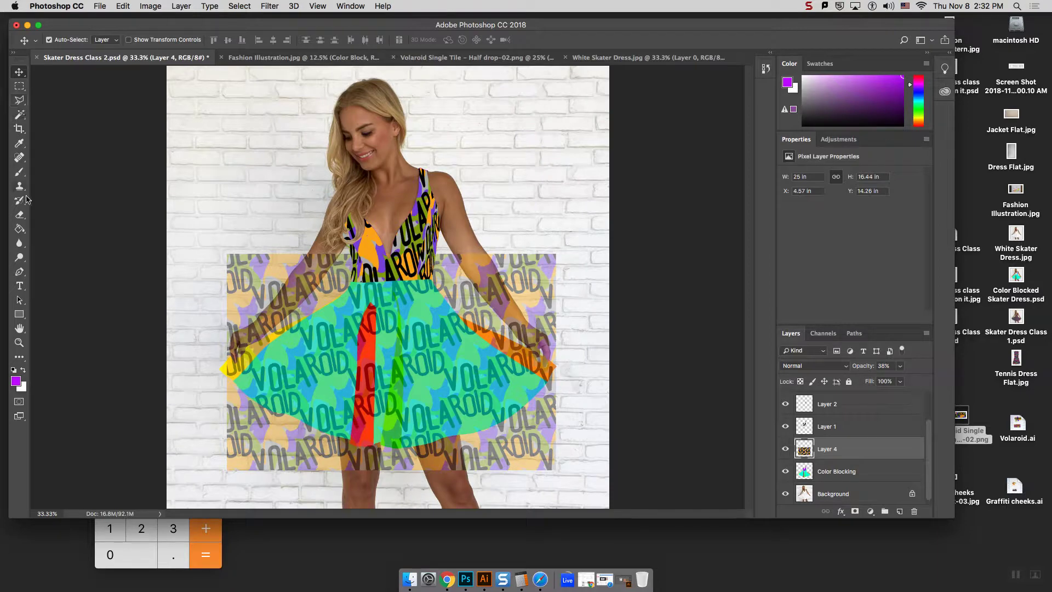
pyautogui.click(123, 6)
pyautogui.click(185, 226)
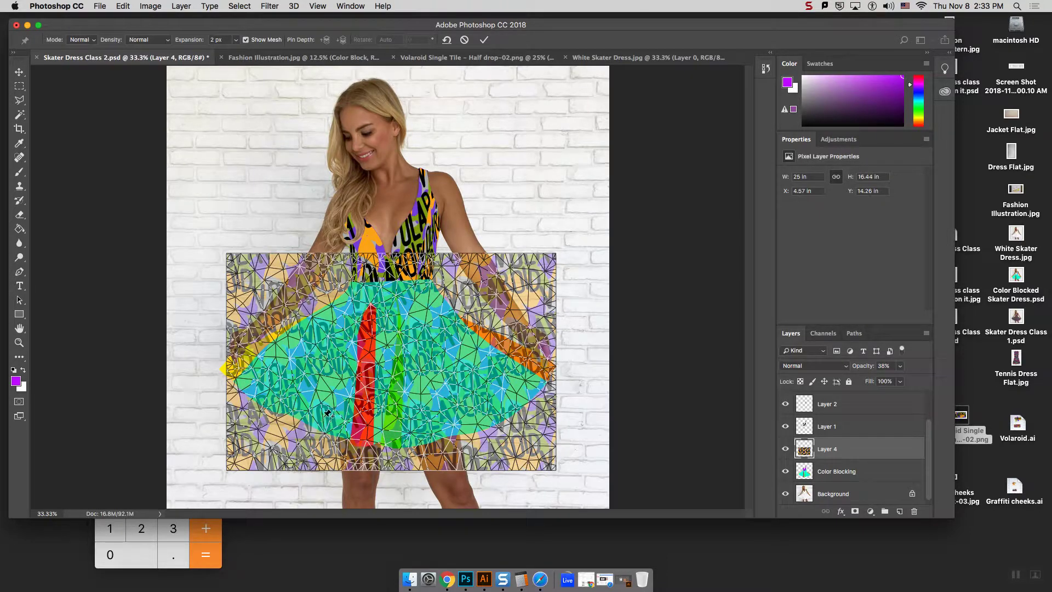
pyautogui.click(391, 437)
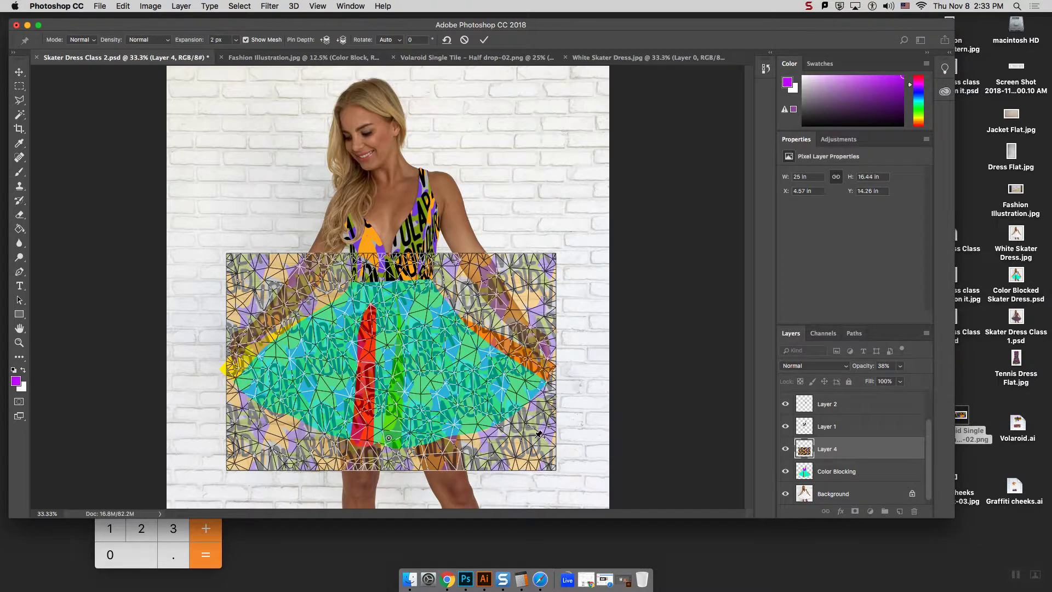
pyautogui.click(519, 390)
pyautogui.press('alt')
pyautogui.moveTo(531, 429); pyautogui.dragTo(528, 390)
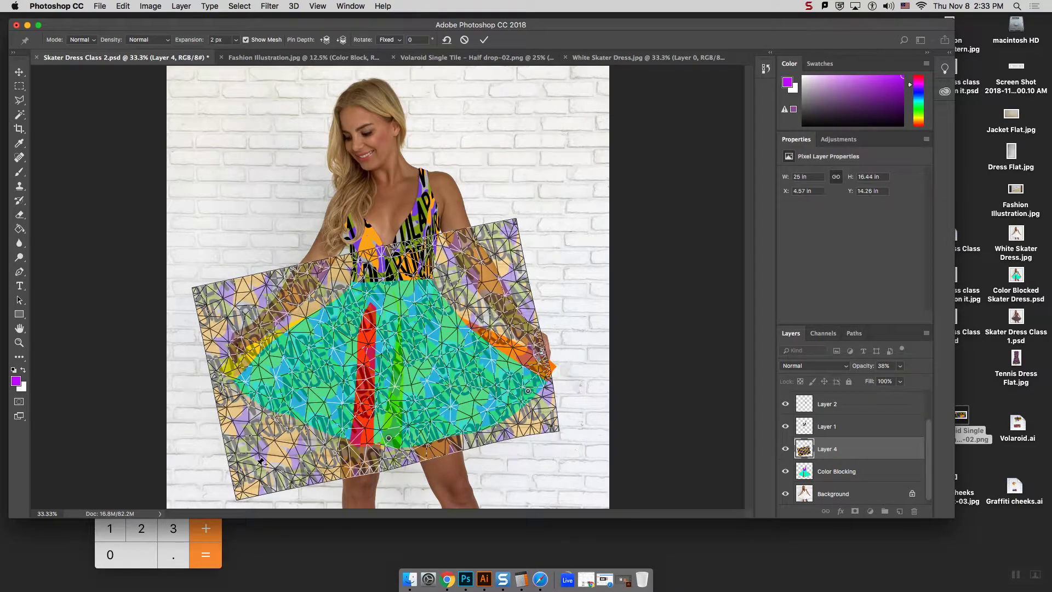
pyautogui.moveTo(255, 471); pyautogui.dragTo(244, 383)
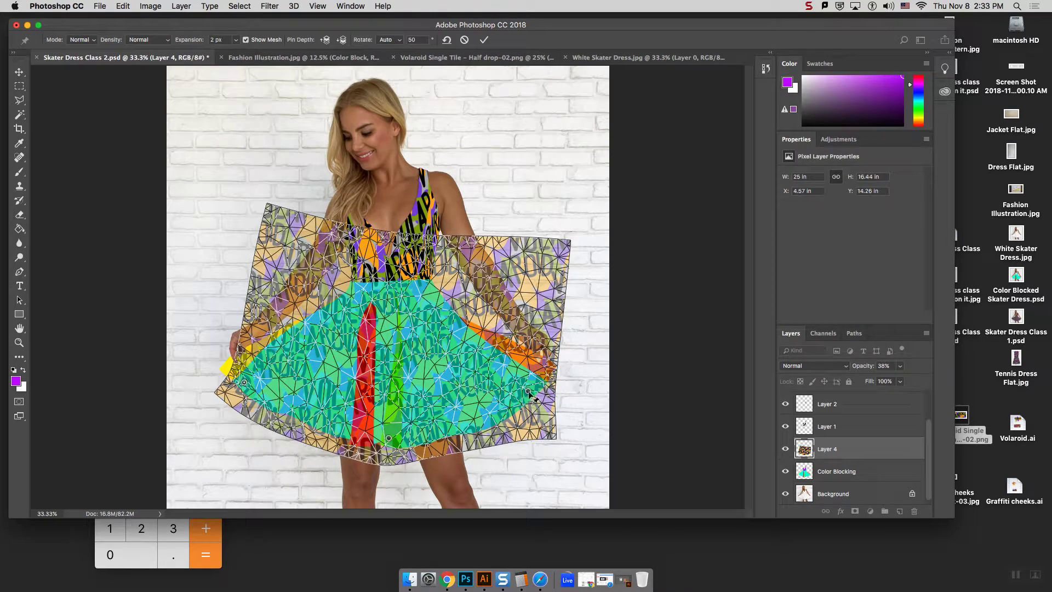
# Hide the warp mesh, rotate the print around the right hem-end pin, and shift the center hem pin toward the red pleat
pyautogui.press('super+equal')
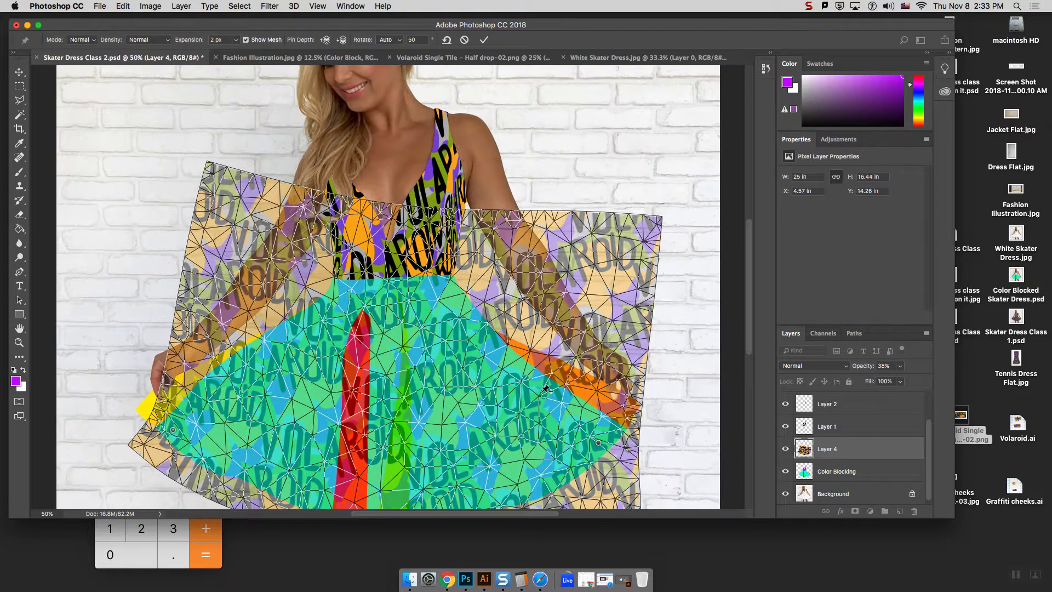
pyautogui.click(246, 40)
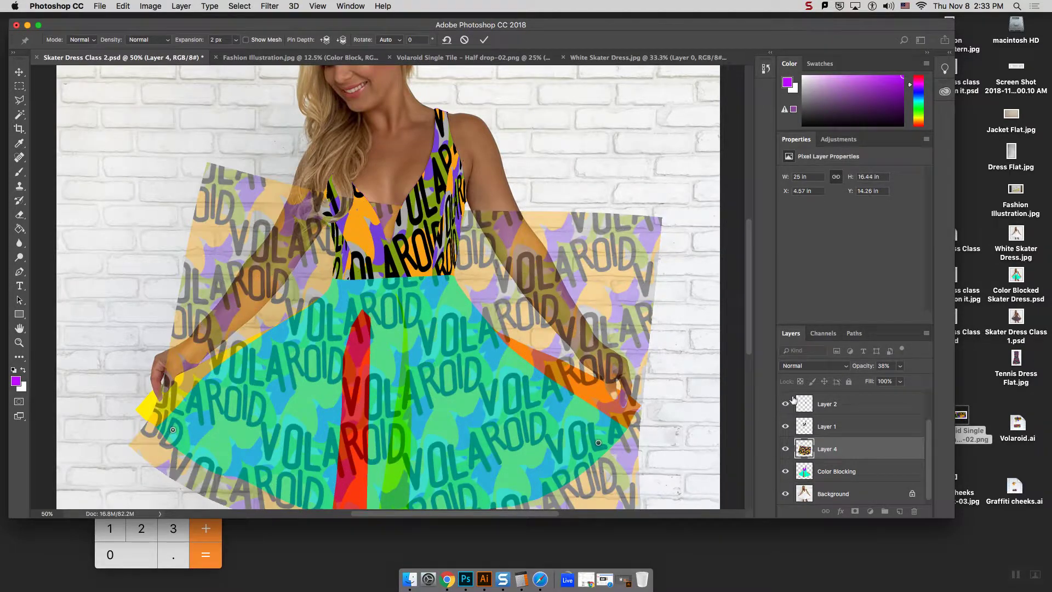
pyautogui.scroll(-5, 747, 363)
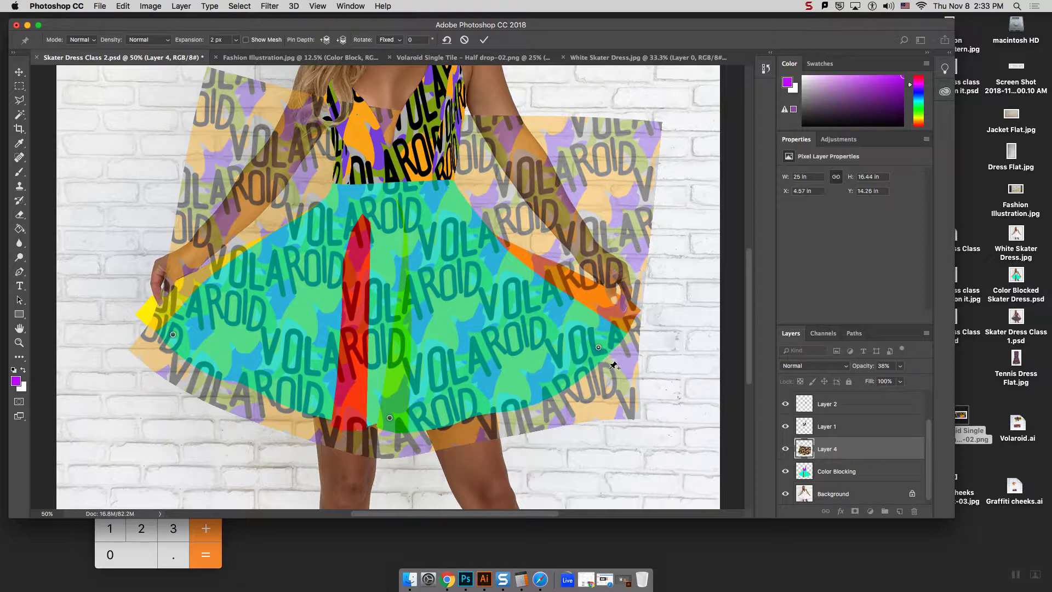
pyautogui.press('alt')
pyautogui.moveTo(607, 359)
pyautogui.moveTo(607, 361)
pyautogui.mouseDown()
pyautogui.moveTo(618, 346)
pyautogui.moveTo(598, 341)
pyautogui.moveTo(615, 344)
pyautogui.mouseUp()
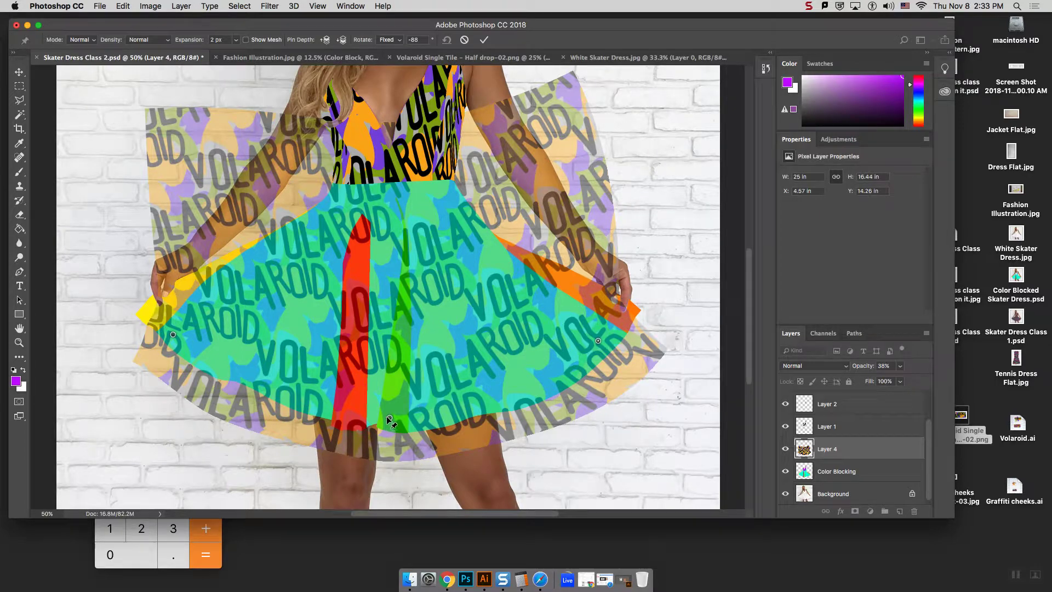
pyautogui.moveTo(389, 421); pyautogui.dragTo(373, 417)
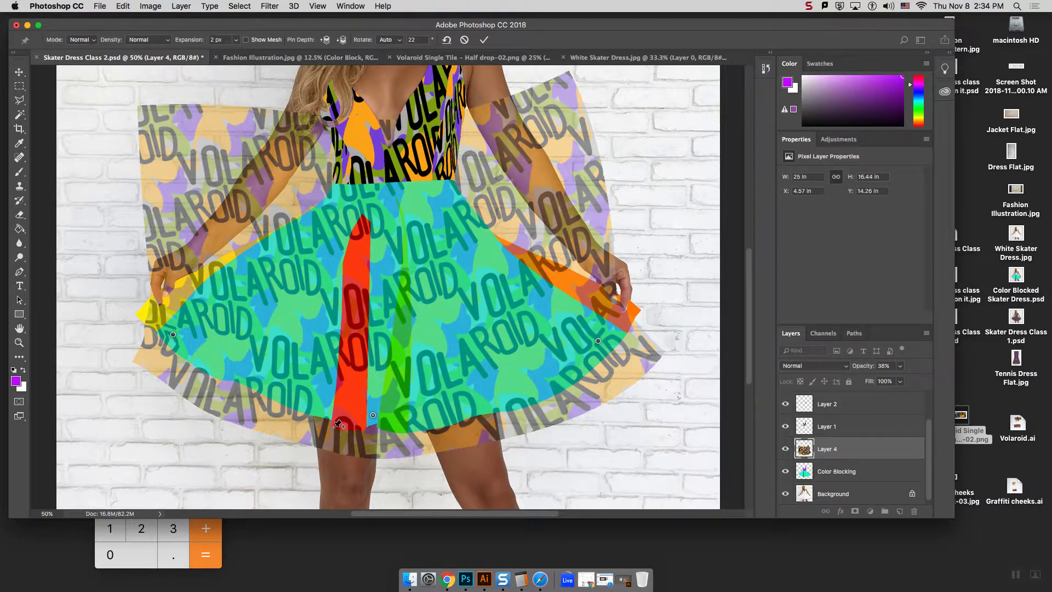
# Place pins on both sides of the lower red pleat and one at its hem, nudging the hem pin slightly
pyautogui.click(325, 367)
pyautogui.click(374, 362)
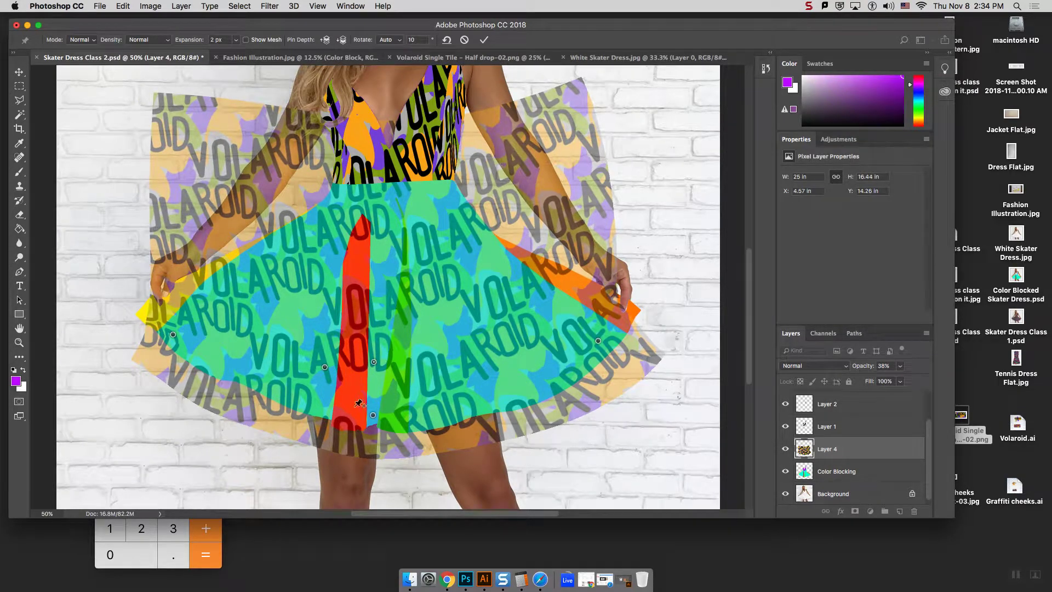
pyautogui.click(324, 398)
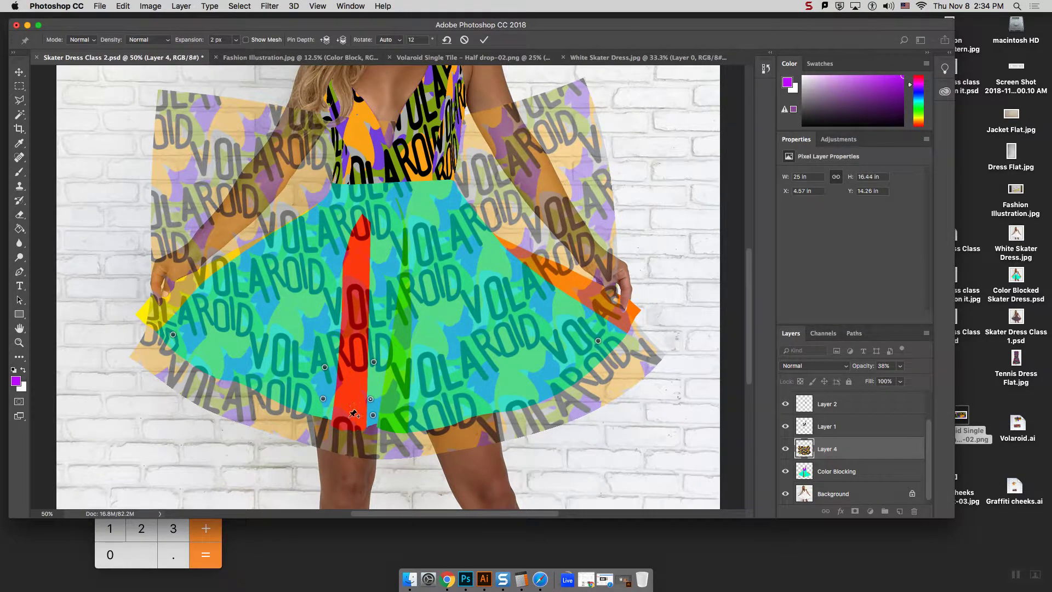
pyautogui.moveTo(351, 425); pyautogui.dragTo(348, 427)
pyautogui.click(371, 399)
pyautogui.click(373, 415)
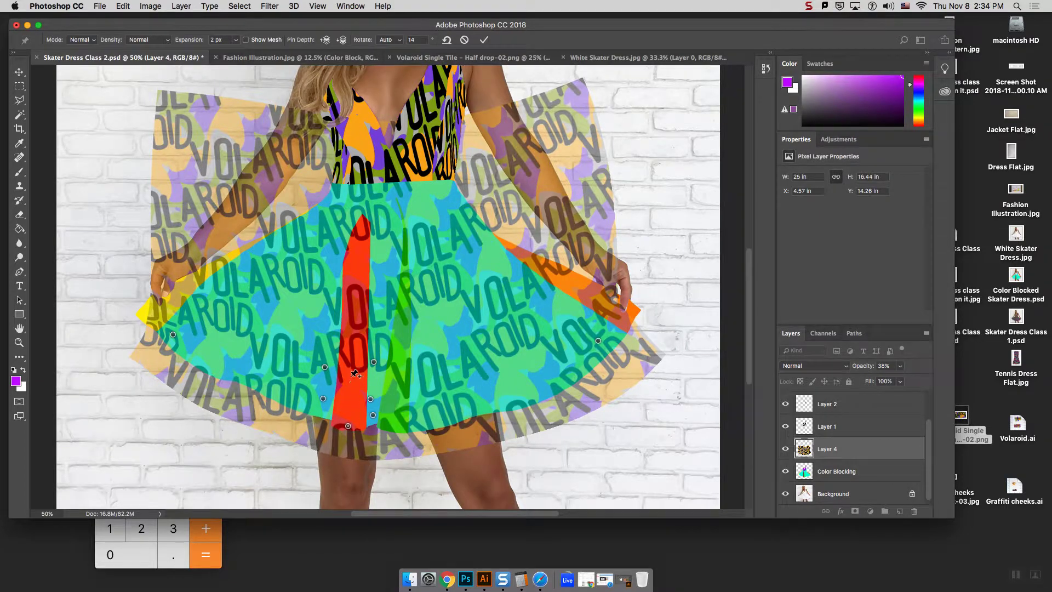
# Try to add a pin in the middle of the red pleat and dismiss the pin spacing warning
pyautogui.click(357, 370)
pyautogui.click(623, 216)
pyautogui.click(355, 366)
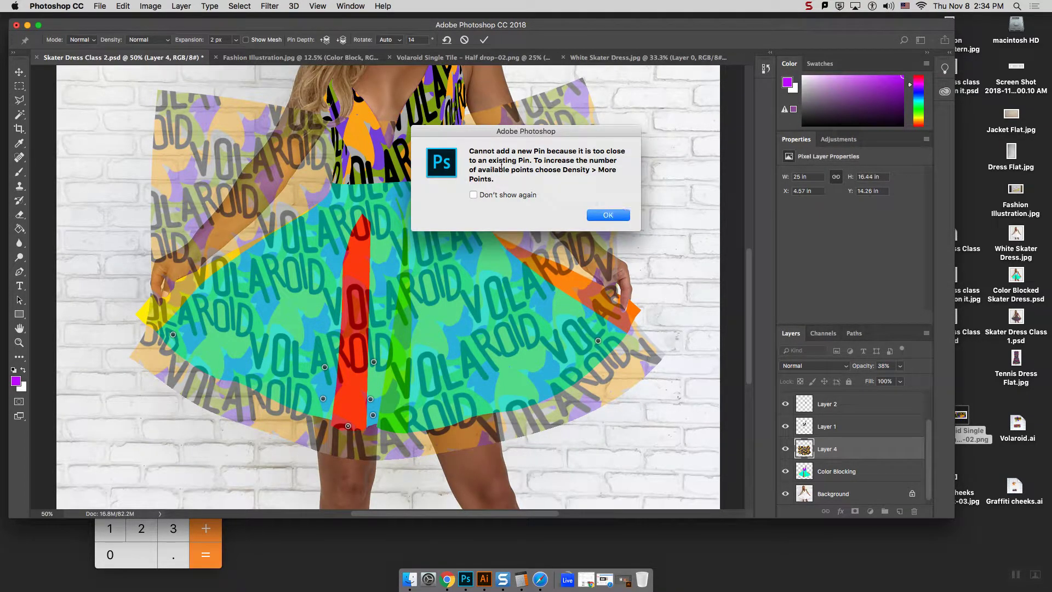
pyautogui.moveTo(468, 149); pyautogui.dragTo(544, 148)
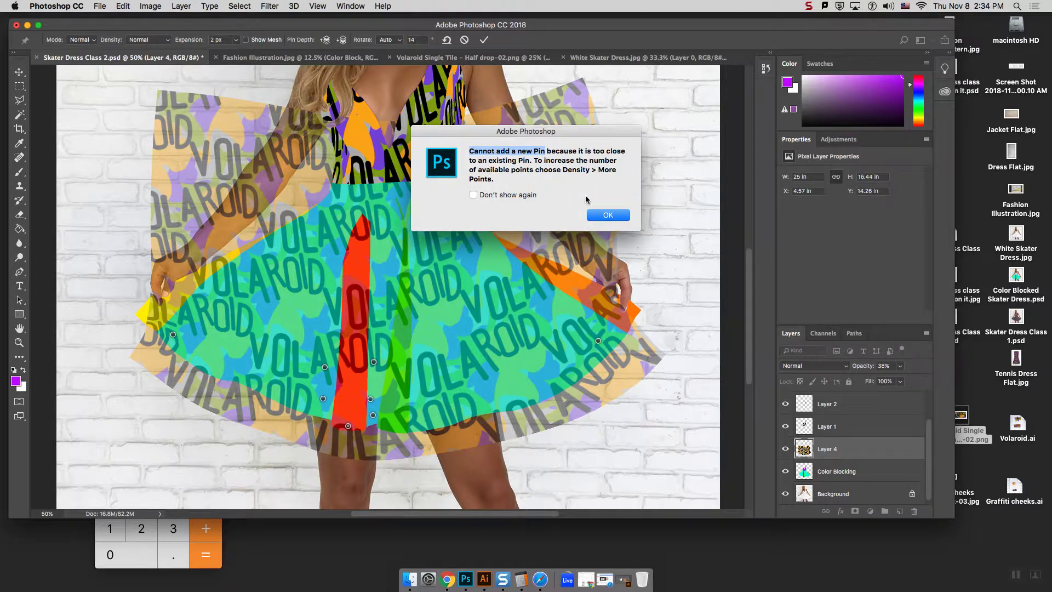
pyautogui.click(607, 215)
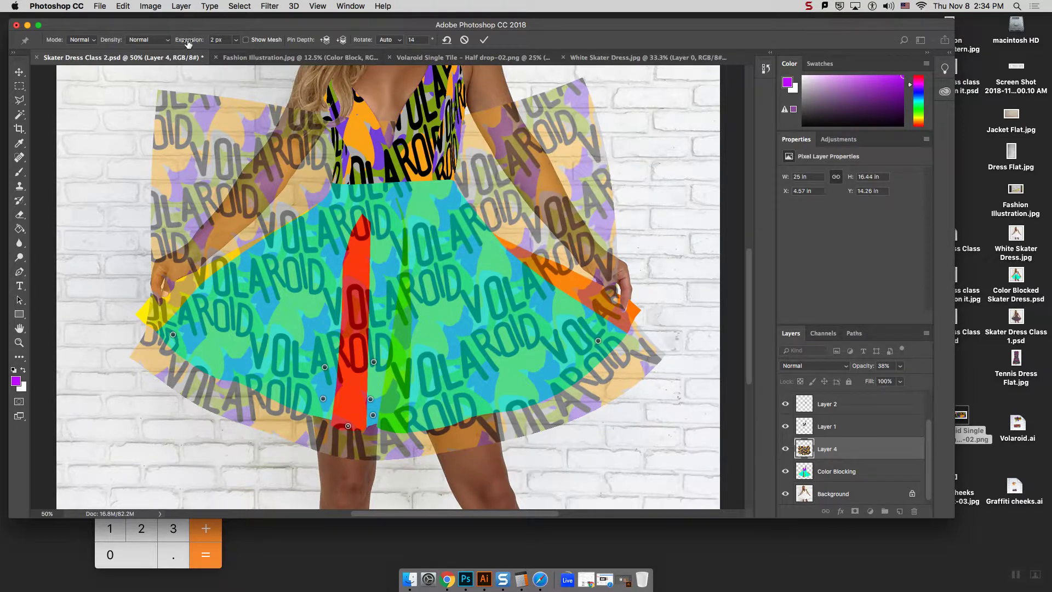
# Set the Puppet Warp density to More Points with the mesh shown, and hide the mesh again
pyautogui.click(246, 40)
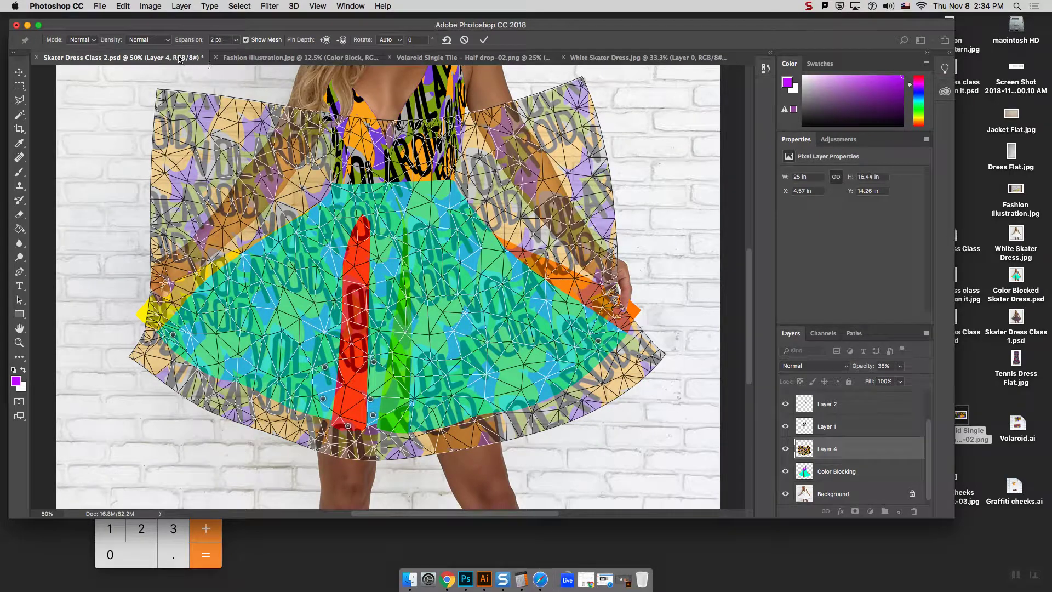
pyautogui.click(162, 40)
pyautogui.click(157, 48)
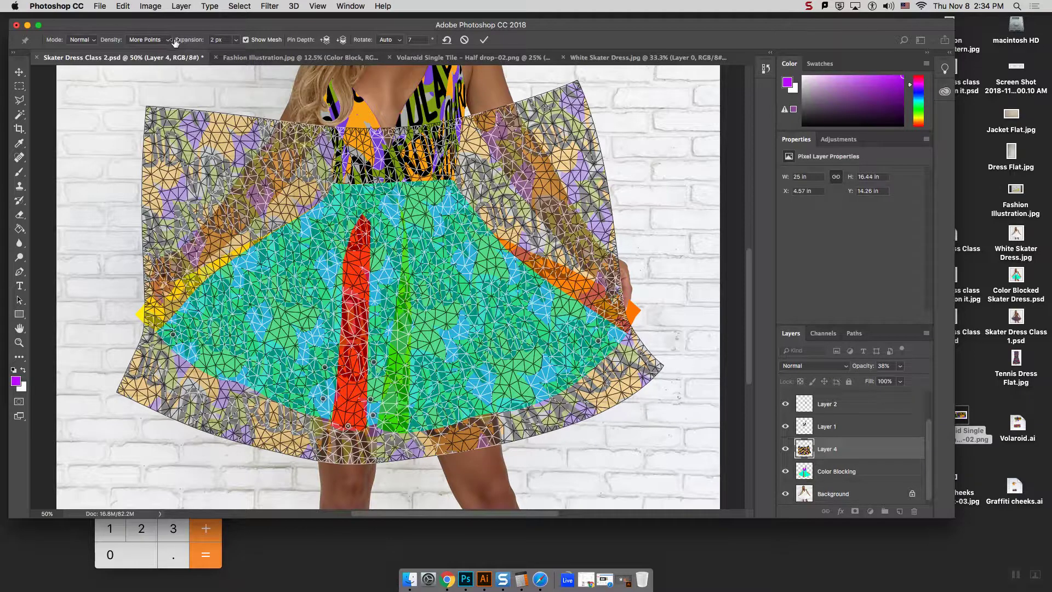
pyautogui.click(246, 40)
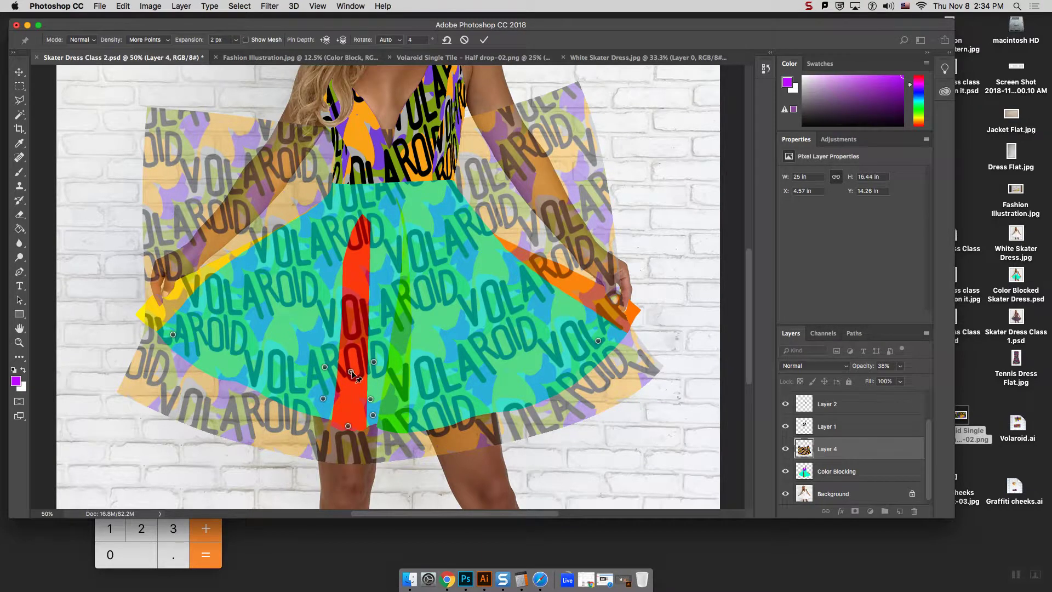
# Pin the middle of the red pleat at several heights, pull the lower pins down, and anchor the pleat's upper left edge
pyautogui.moveTo(351, 373); pyautogui.dragTo(349, 386)
pyautogui.click(354, 337)
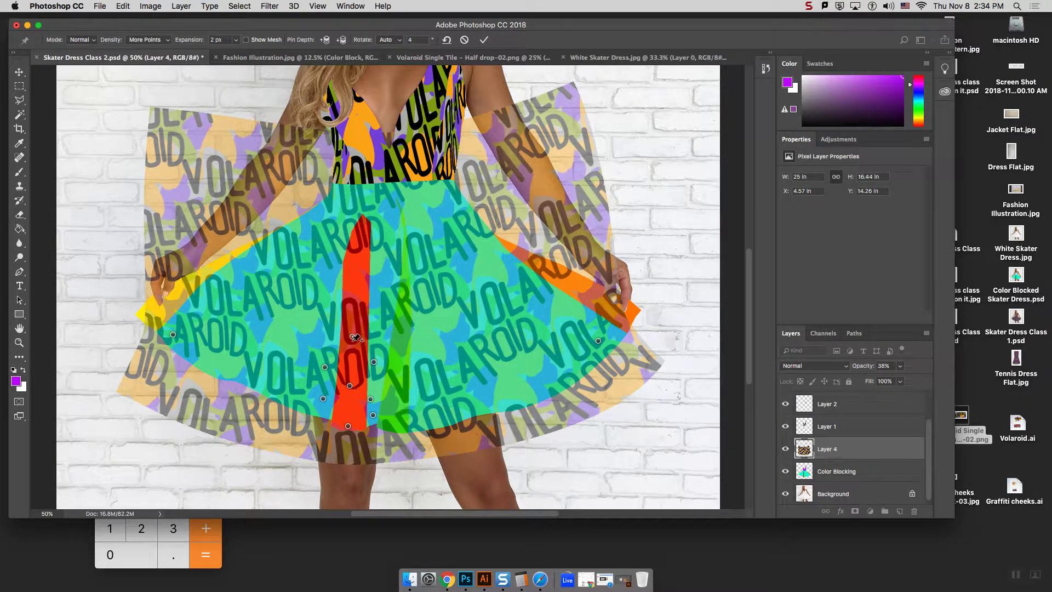
pyautogui.moveTo(354, 338); pyautogui.dragTo(351, 353)
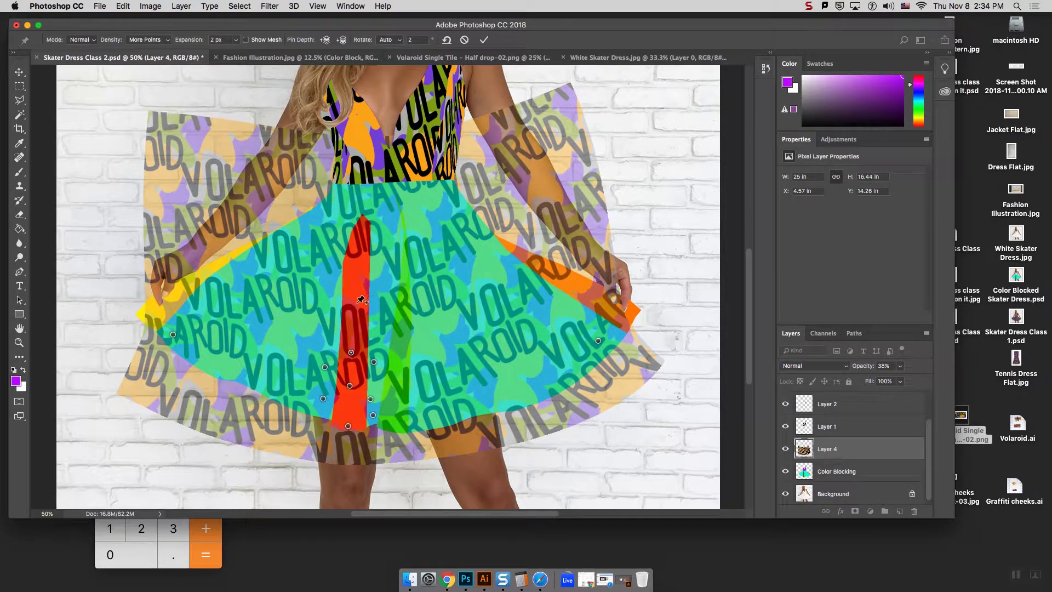
pyautogui.click(353, 322)
pyautogui.moveTo(359, 303)
pyautogui.mouseDown()
pyautogui.moveTo(366, 290)
pyautogui.moveTo(361, 298)
pyautogui.moveTo(344, 291)
pyautogui.mouseUp()
pyautogui.click(337, 286)
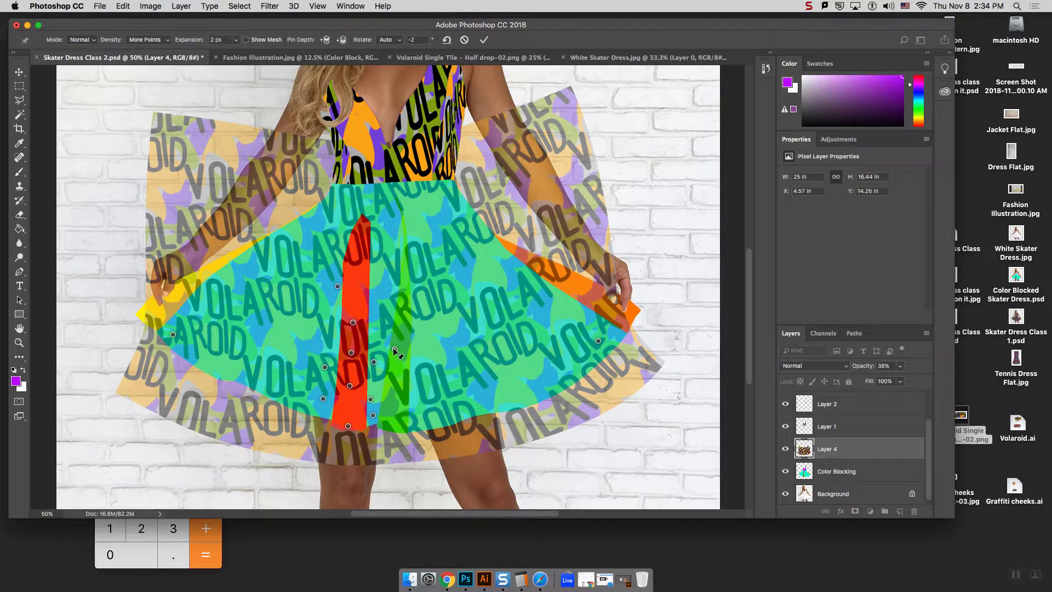
# Add pins on both sides of the red pleat's middle and move the left-side pins up toward the pleat
pyautogui.click(377, 341)
pyautogui.moveTo(384, 335); pyautogui.dragTo(387, 359)
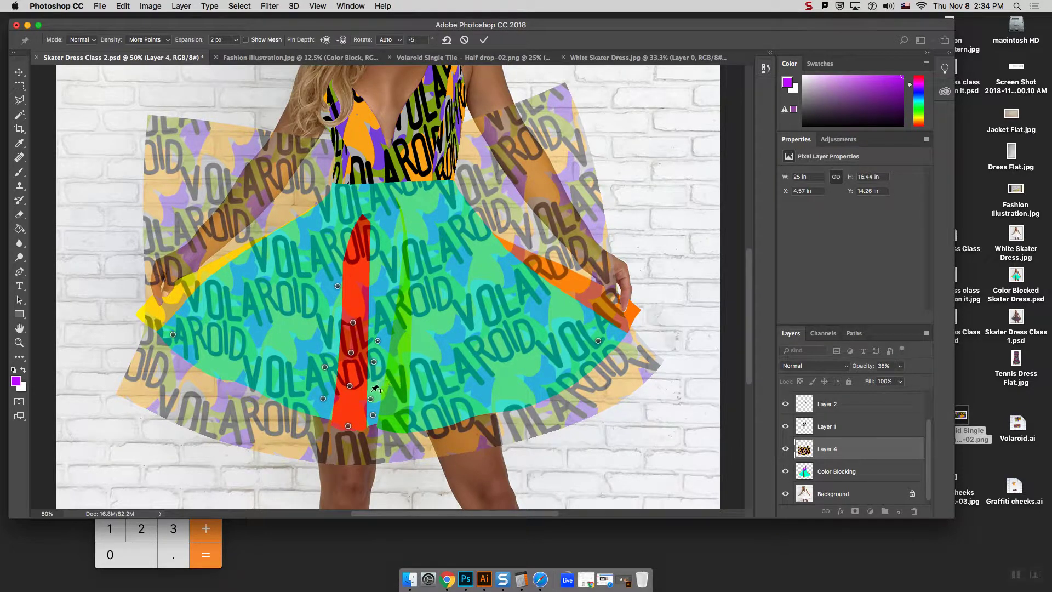
pyautogui.click(333, 315)
pyautogui.moveTo(337, 321); pyautogui.dragTo(339, 315)
pyautogui.moveTo(325, 367); pyautogui.dragTo(328, 355)
pyautogui.moveTo(324, 399); pyautogui.dragTo(328, 393)
pyautogui.scroll(-1, 394, 373)
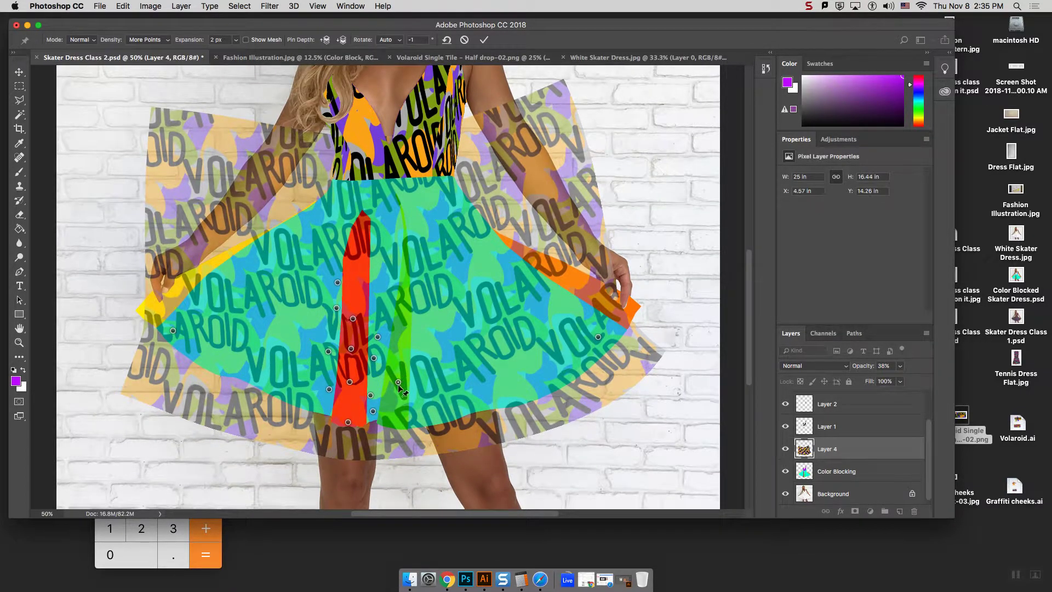
# Add Puppet Warp pins along both edges of the green pleat's lower half and at its middle, adjusting the print around them
pyautogui.moveTo(399, 391); pyautogui.dragTo(416, 368)
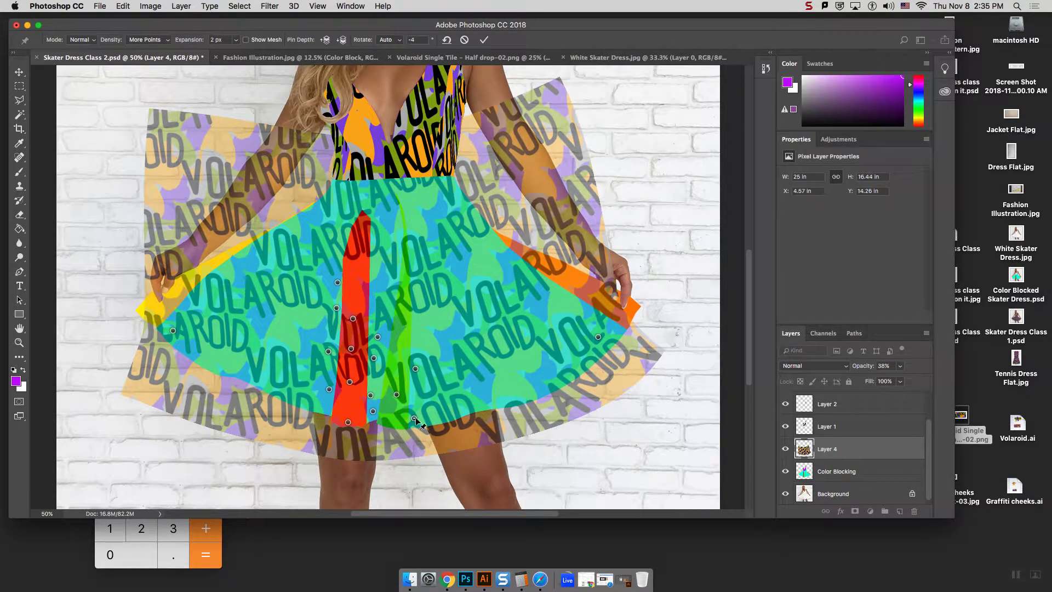
pyautogui.moveTo(418, 416); pyautogui.dragTo(395, 419)
pyautogui.click(390, 320)
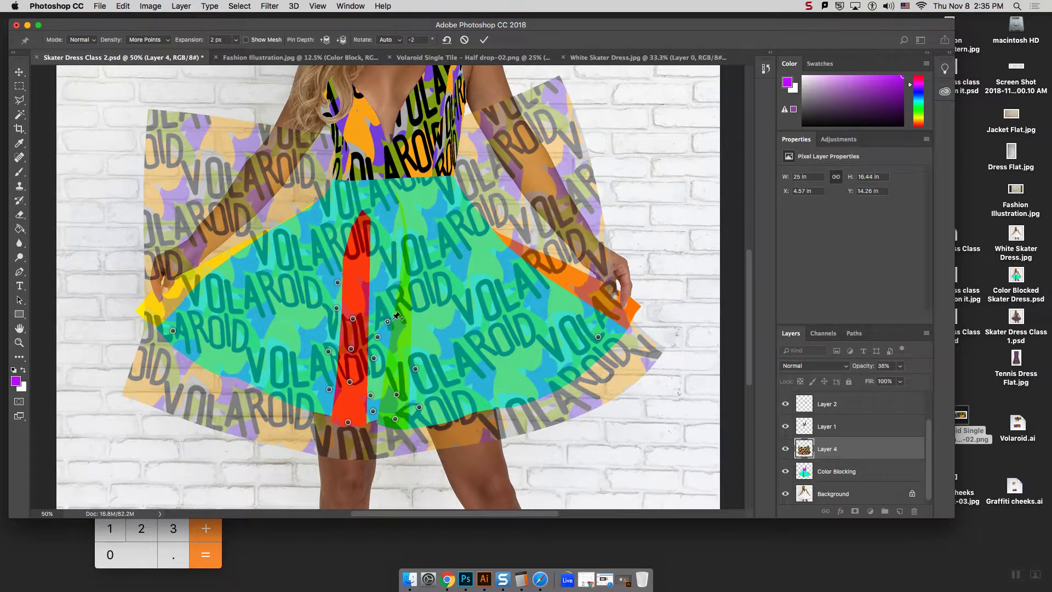
pyautogui.moveTo(404, 330)
pyautogui.mouseDown()
pyautogui.moveTo(420, 322)
pyautogui.moveTo(405, 304)
pyautogui.moveTo(413, 317)
pyautogui.mouseUp()
pyautogui.click(405, 296)
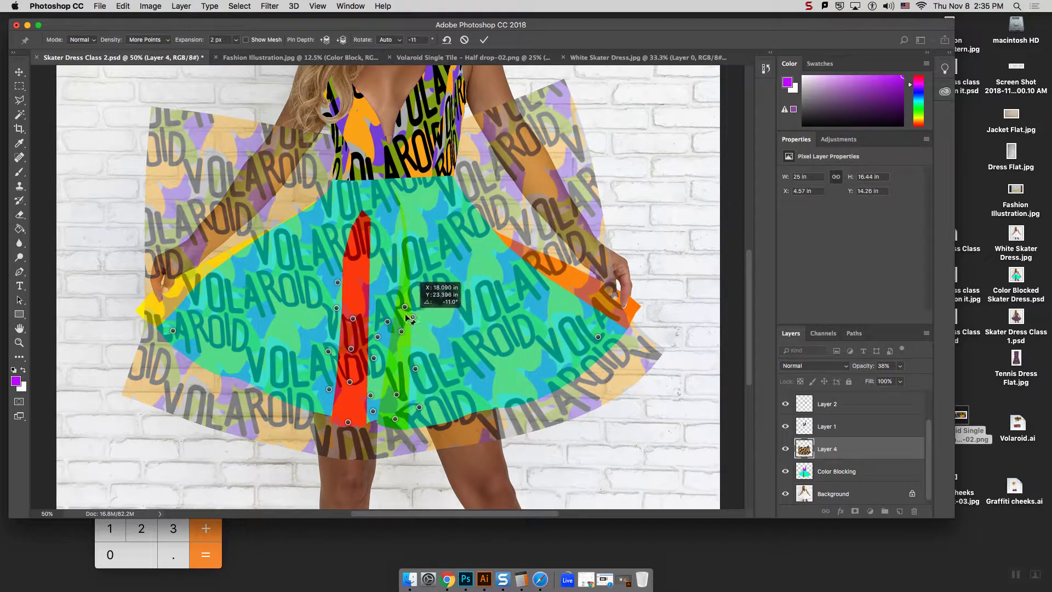
# Pin the print across the upper part of the green pleat, from the red pleat's right edge to the green pleat's right side
pyautogui.click(382, 292)
pyautogui.click(395, 292)
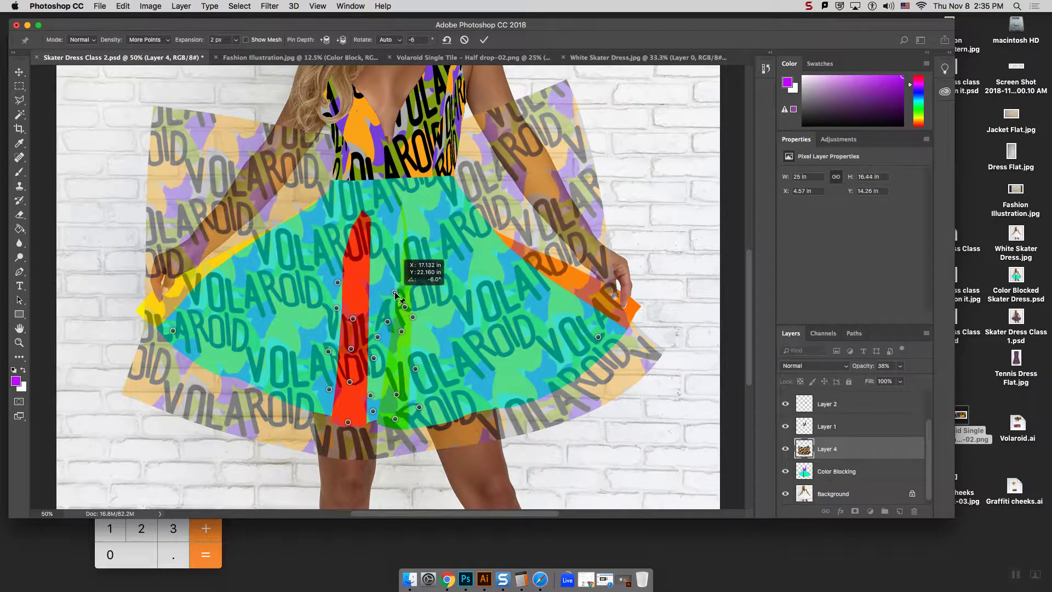
pyautogui.moveTo(383, 292); pyautogui.dragTo(373, 290)
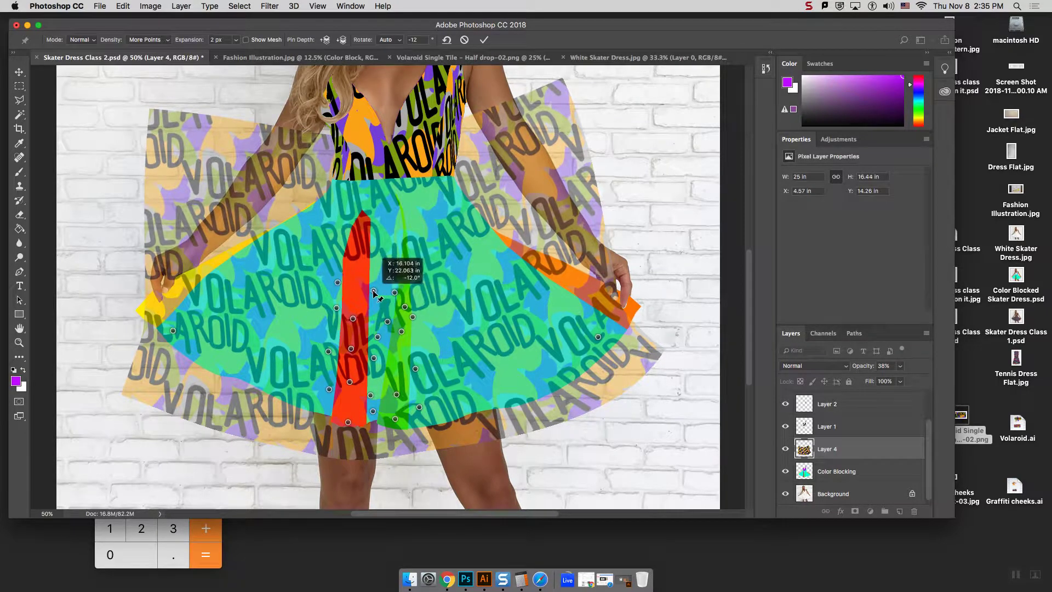
pyautogui.click(417, 293)
# Pull the lower right-side pins inward toward the green pleat, add a pin above them, and apply the Puppet Warp
pyautogui.click(419, 408)
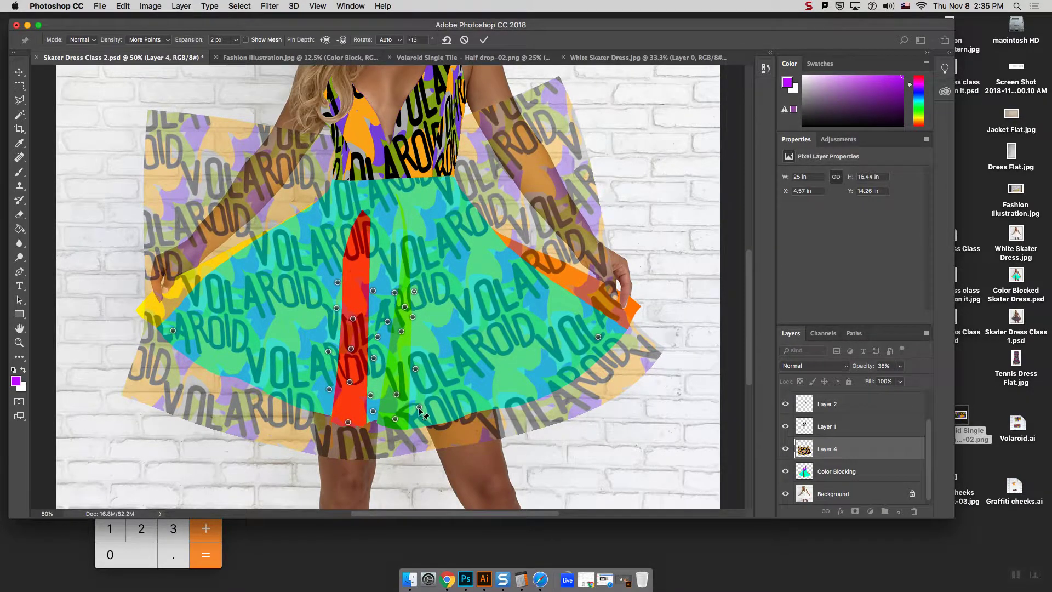
pyautogui.moveTo(419, 407); pyautogui.dragTo(411, 406)
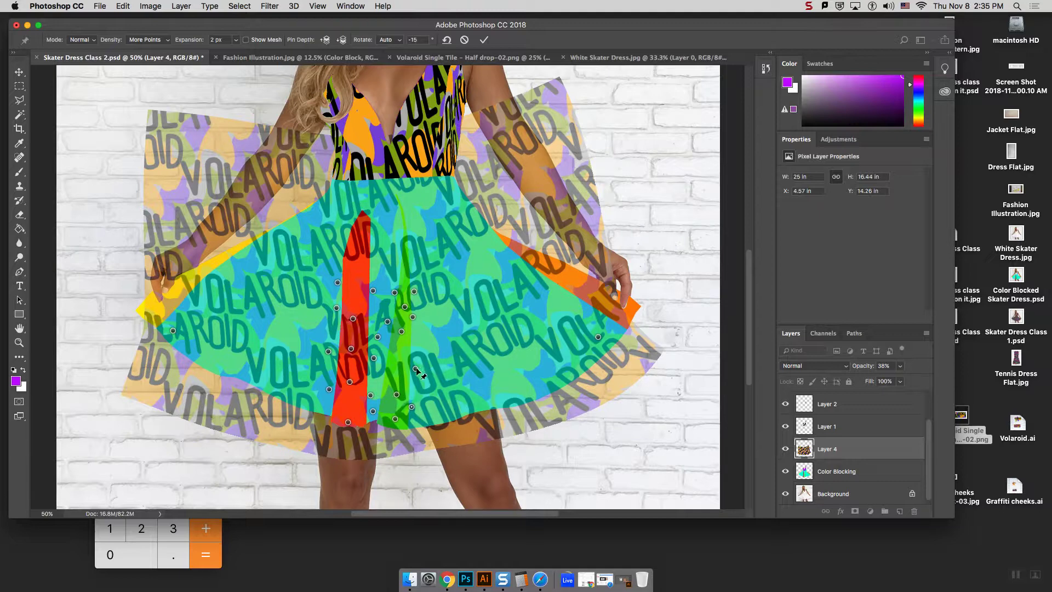
pyautogui.moveTo(415, 368); pyautogui.dragTo(411, 372)
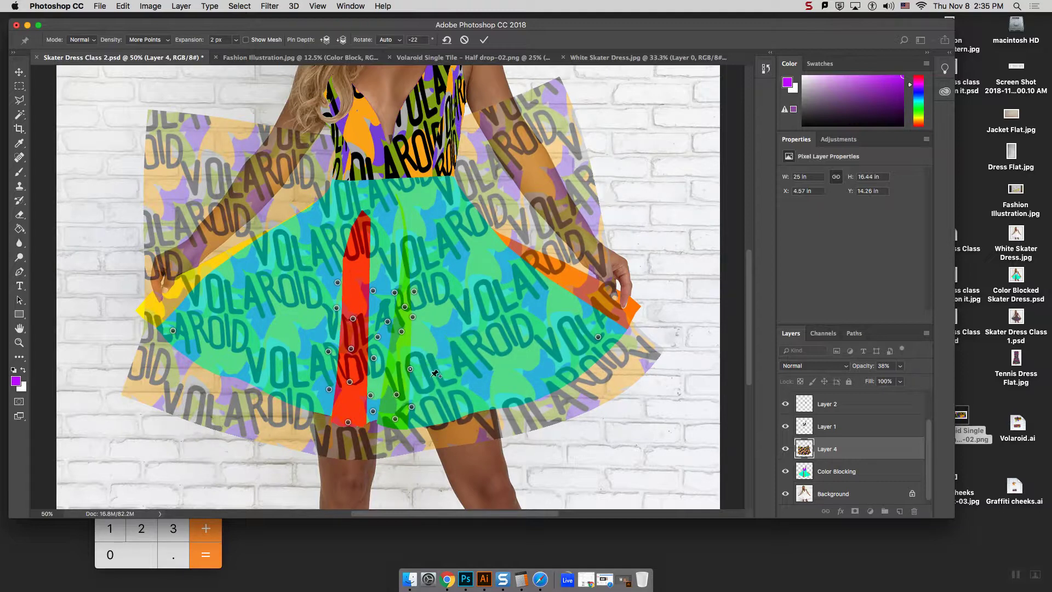
pyautogui.click(413, 343)
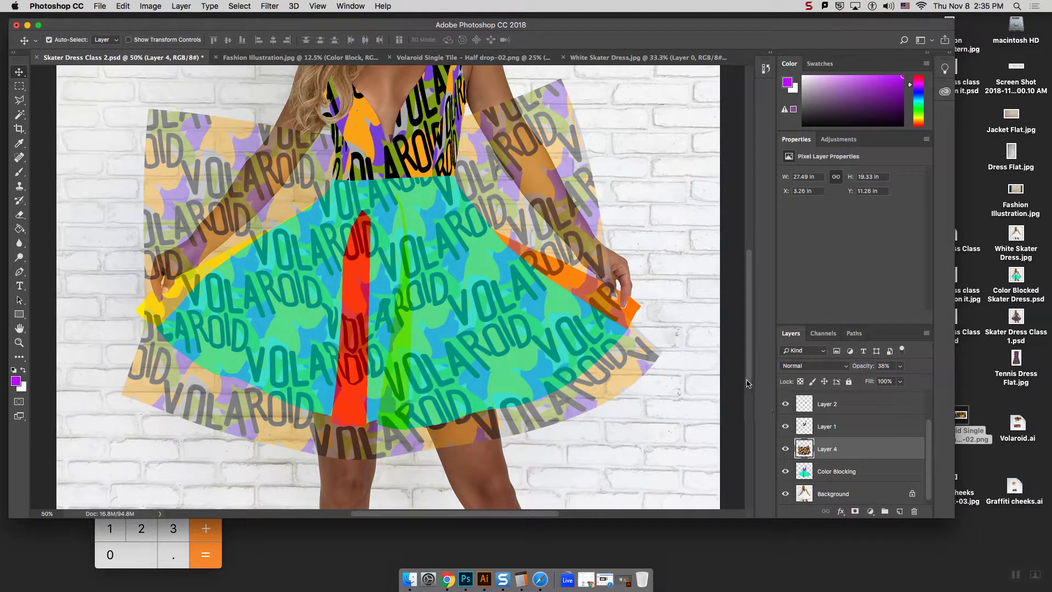
# On the Color Blocking layer, select the turquoise skirt panel plus the red and green pleats with the Magic Wand
pyautogui.scroll(-3, 755, 405)
pyautogui.scroll(3, 759, 395)
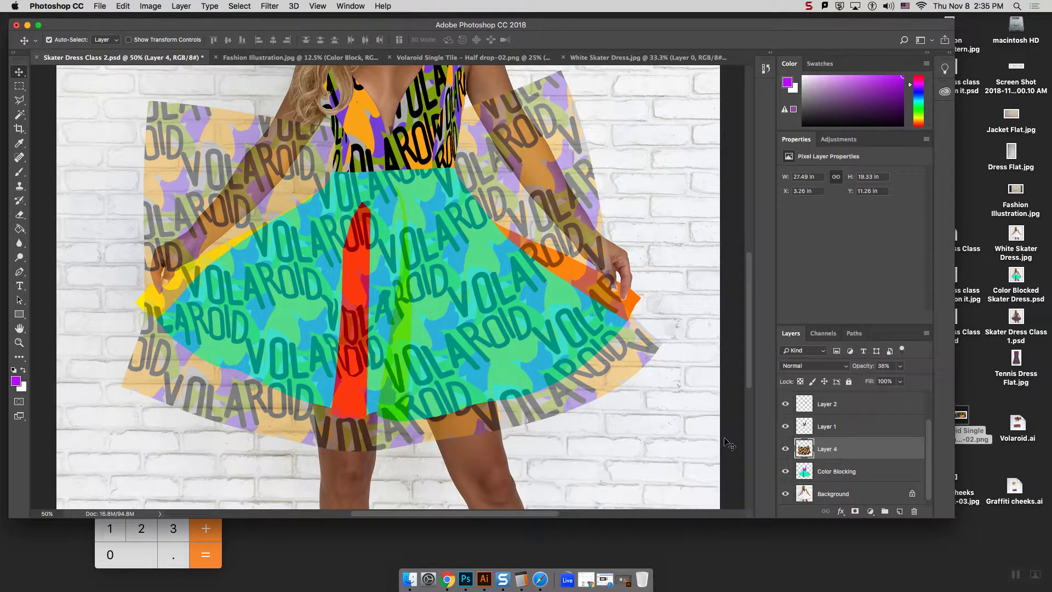
pyautogui.click(839, 472)
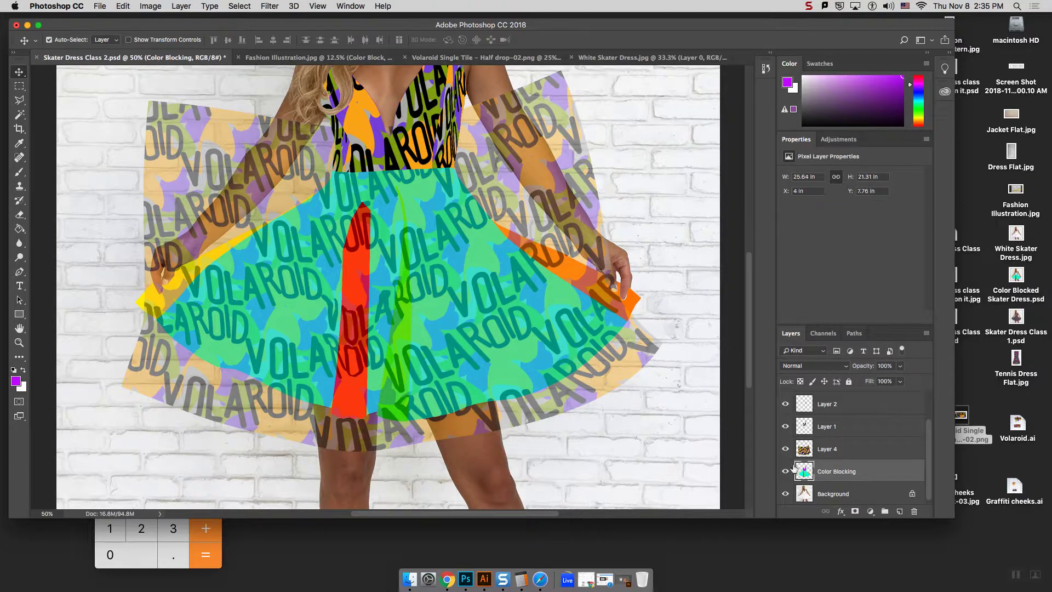
pyautogui.click(20, 114)
pyautogui.click(264, 296)
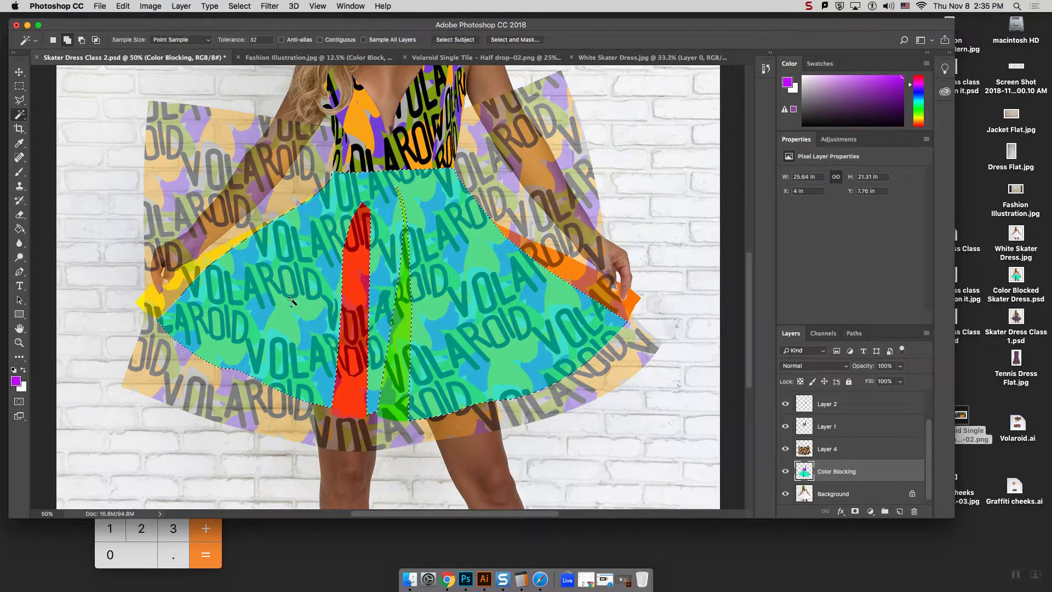
pyautogui.keyDown('shift'); pyautogui.click(400, 334); pyautogui.keyUp('shift')
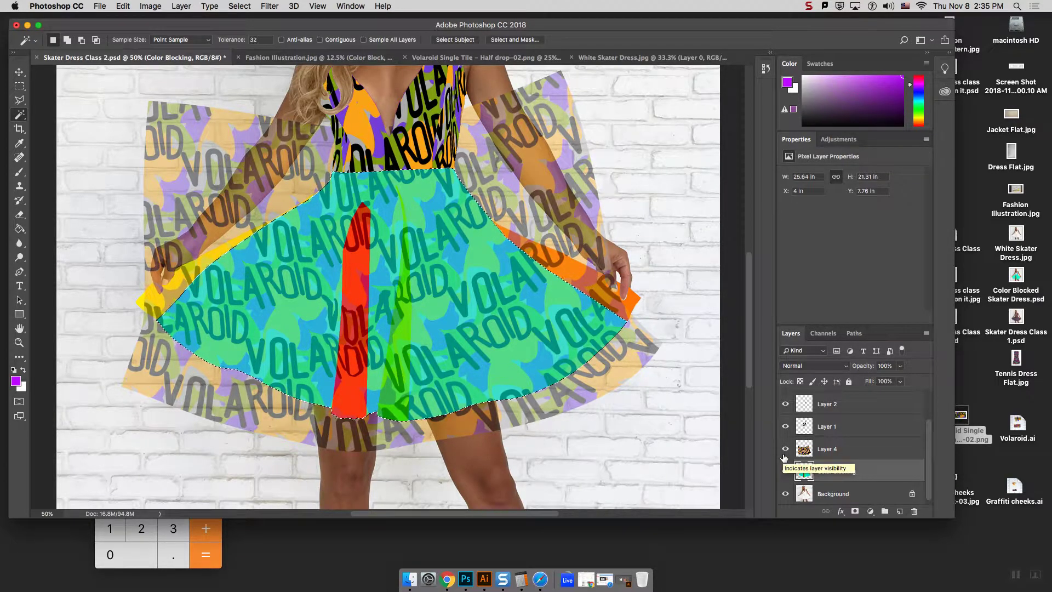
# Invert the selection, delete the print outside the skirt on Layer 4, and deselect
pyautogui.press('super+shift+i')
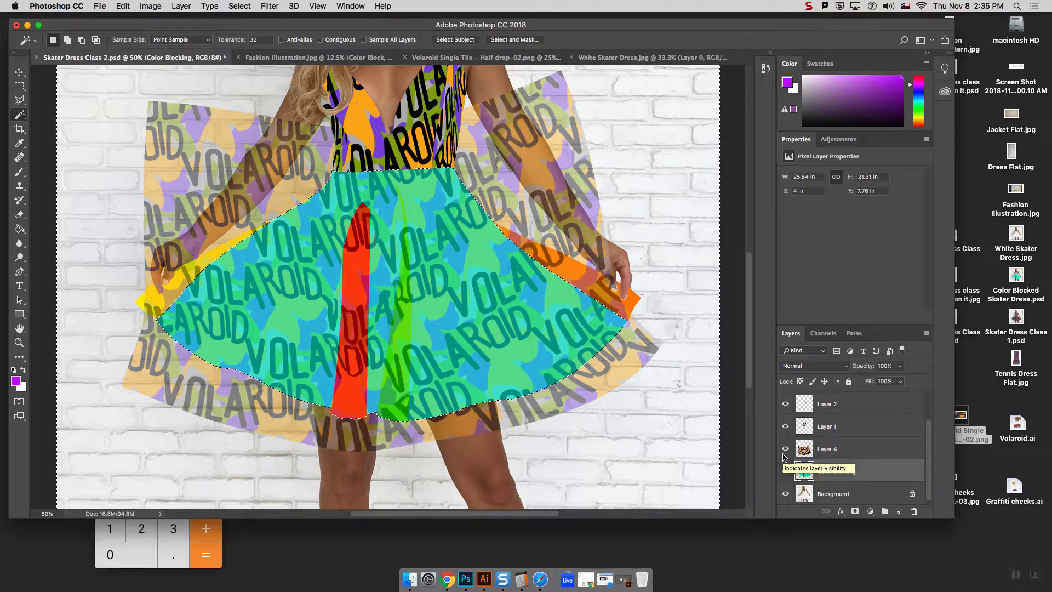
pyautogui.click(844, 450)
pyautogui.press('Delete')
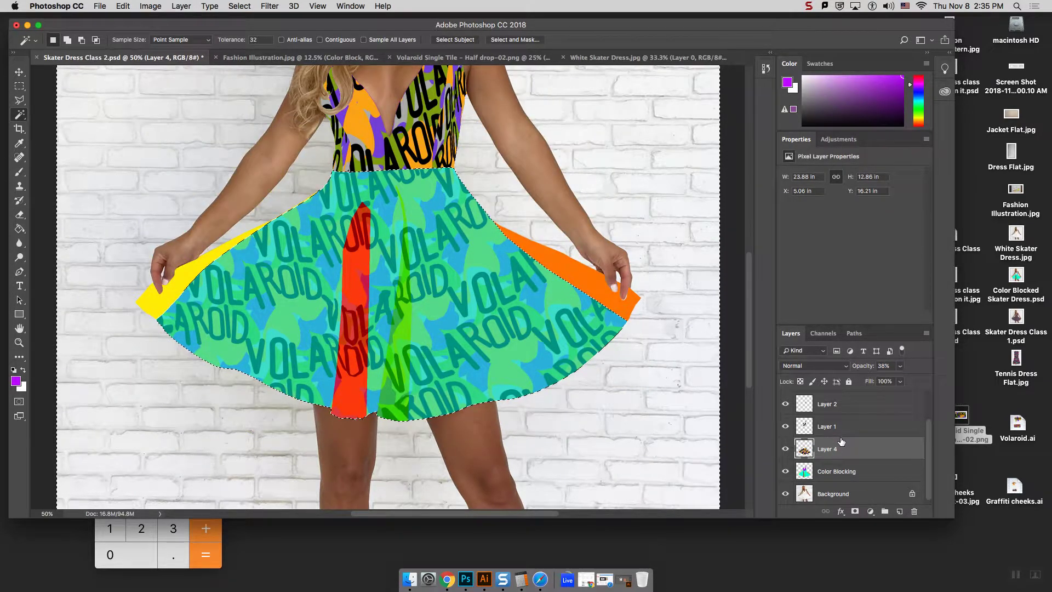
pyautogui.press('super+d')
# Hide the Color Blocking layer and set the skirt print's Layer 4 opacity to 100%
pyautogui.click(787, 470)
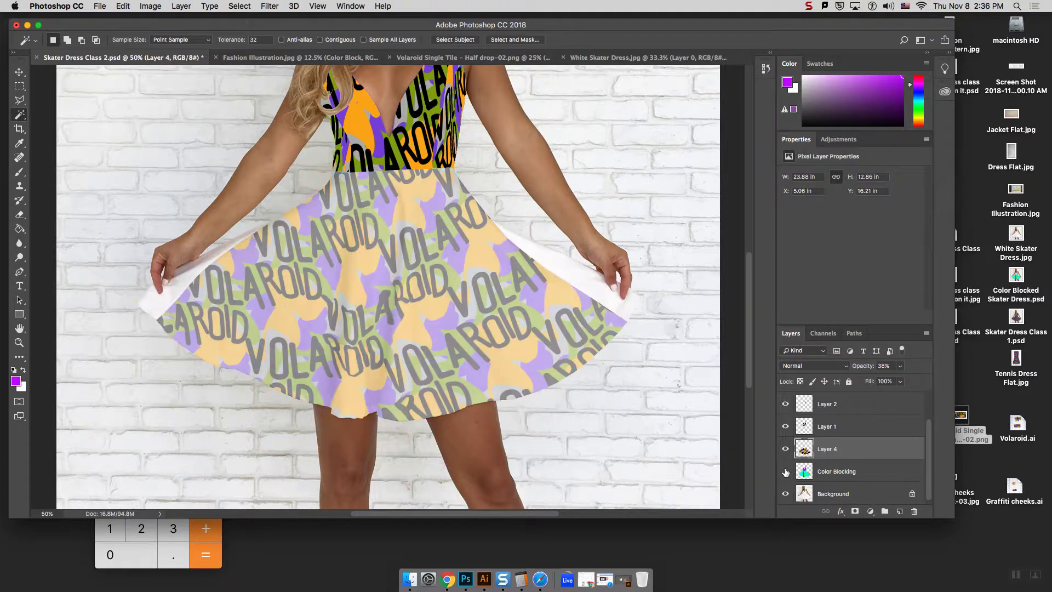
pyautogui.click(900, 366)
pyautogui.moveTo(897, 383); pyautogui.dragTo(932, 387)
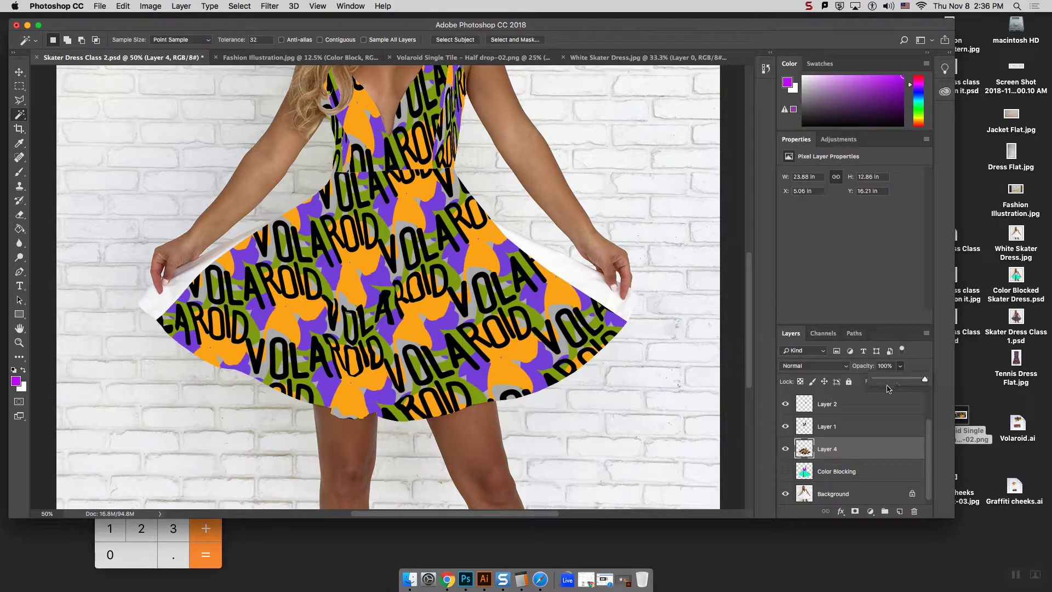
# Set the blend mode of Layer 4 and Layer 1 to Multiply
pyautogui.click(841, 454)
pyautogui.click(831, 366)
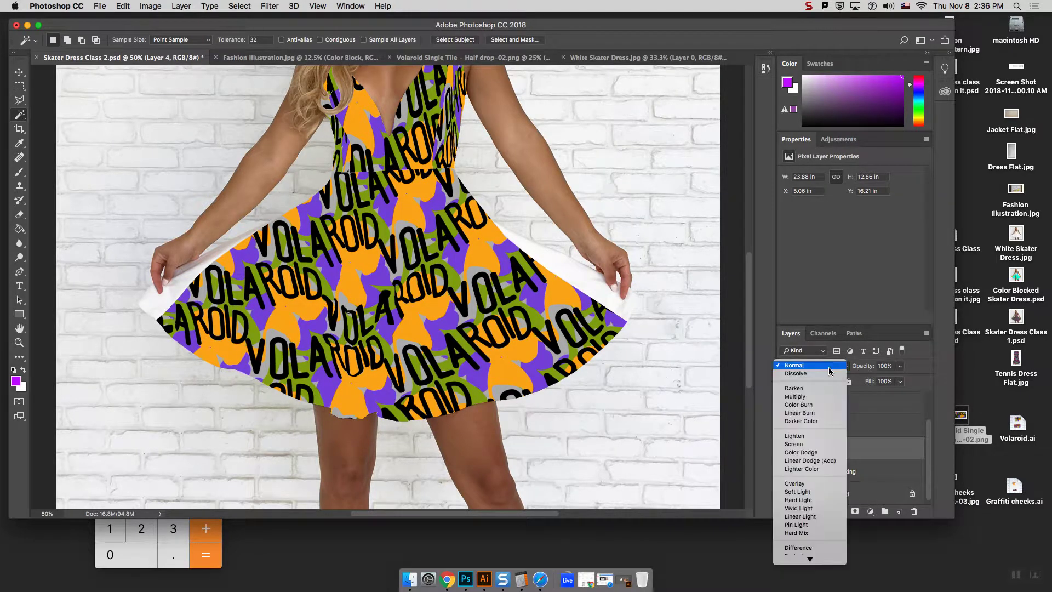
pyautogui.click(830, 396)
pyautogui.click(837, 428)
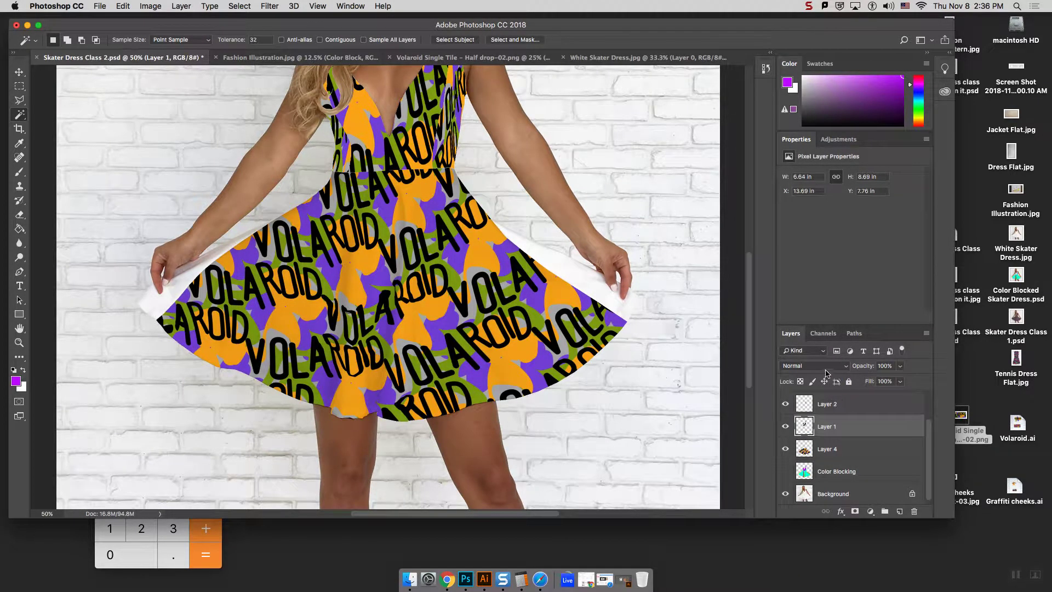
pyautogui.click(828, 367)
pyautogui.click(820, 397)
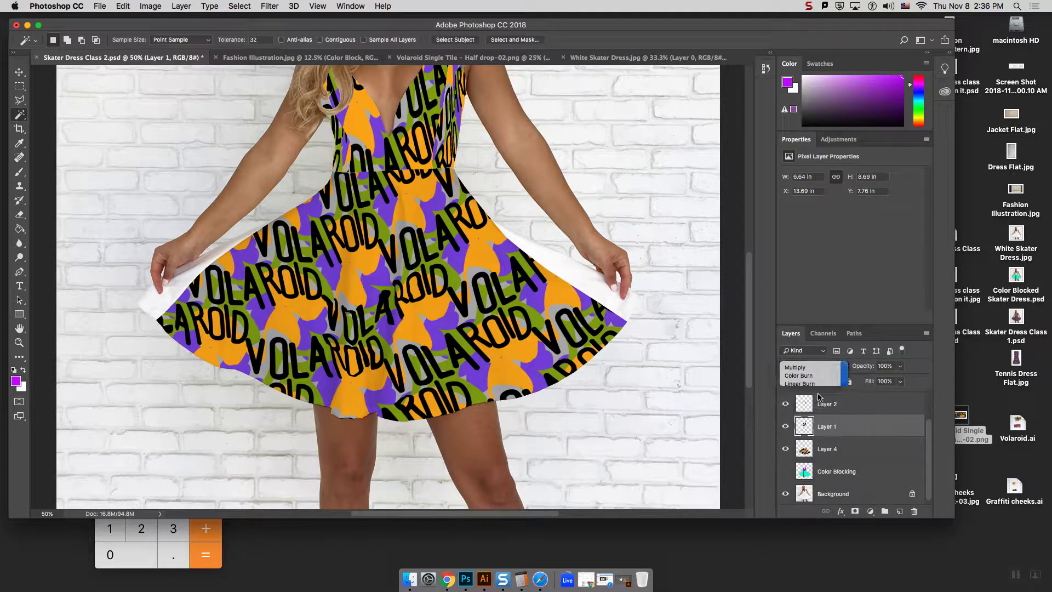
# Set the blend mode of the bodice side print layers, Layer 2 and Layer 3, to Multiply
pyautogui.click(844, 408)
pyautogui.scroll(2, 927, 447)
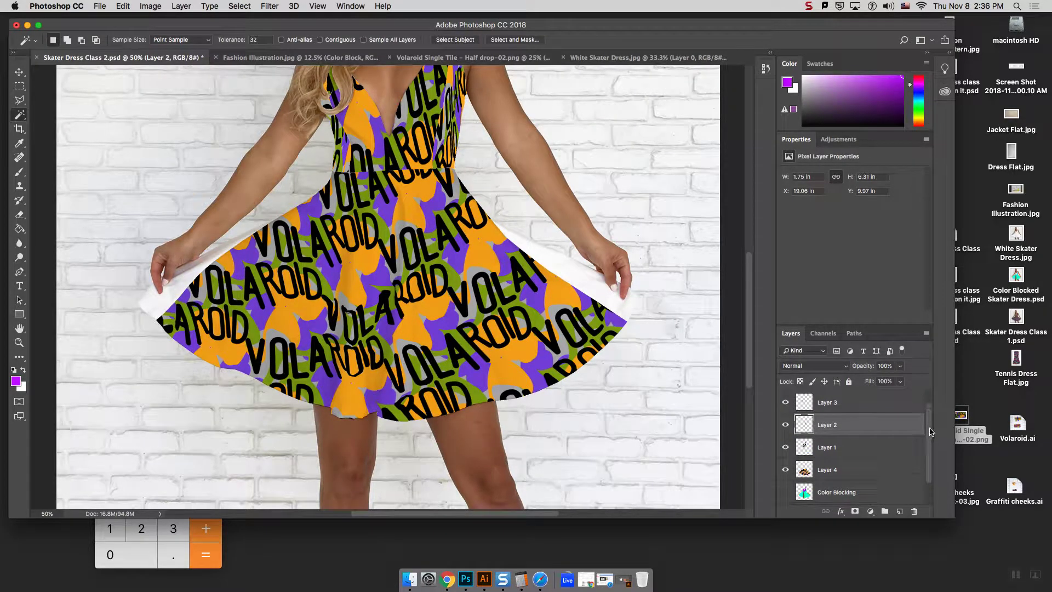
pyautogui.click(835, 365)
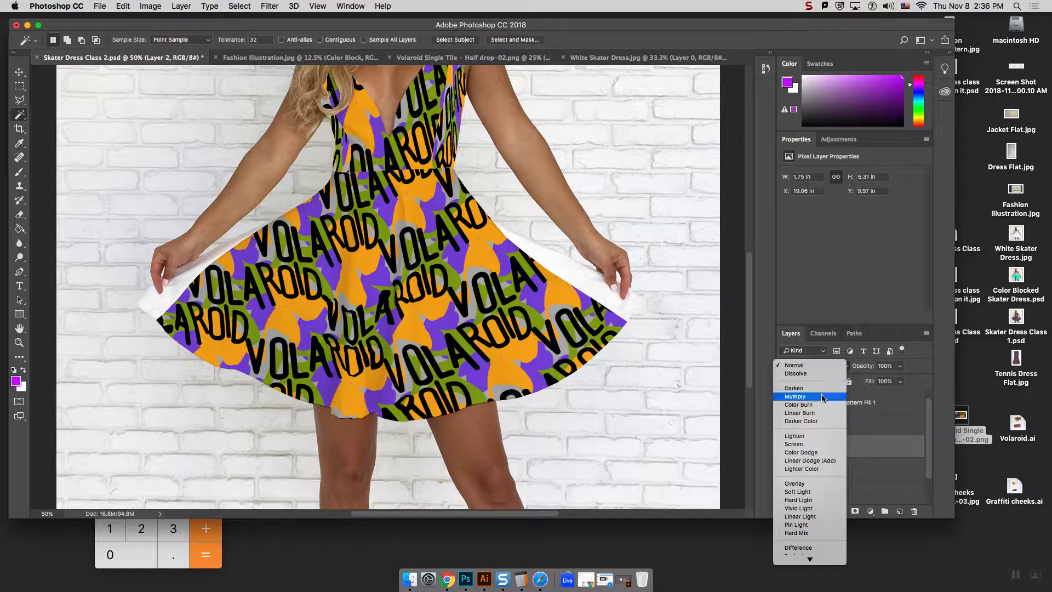
pyautogui.click(823, 397)
pyautogui.click(836, 425)
pyautogui.click(820, 371)
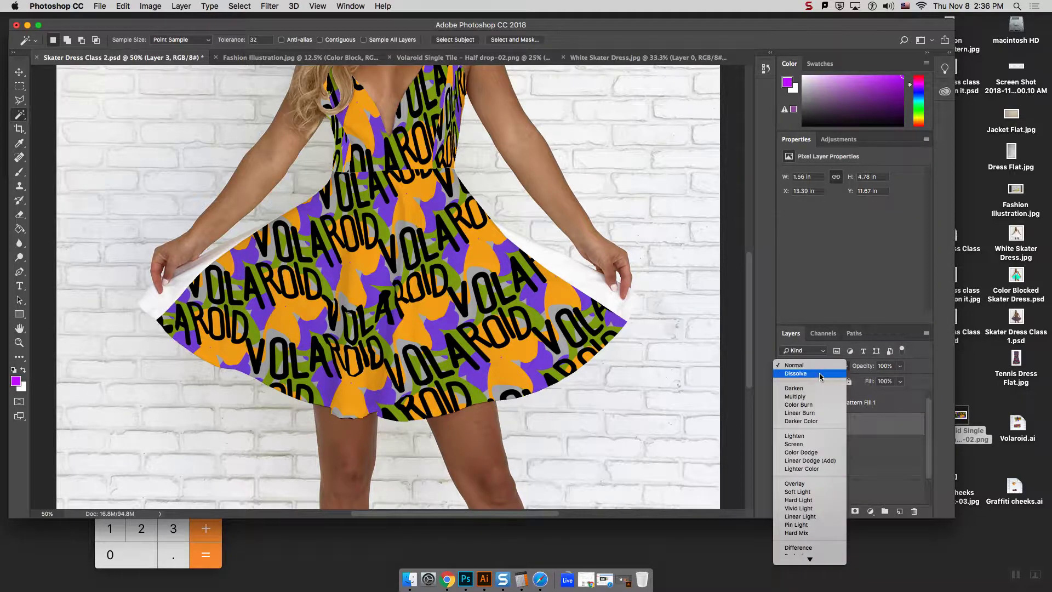
pyautogui.click(819, 389)
pyautogui.click(819, 368)
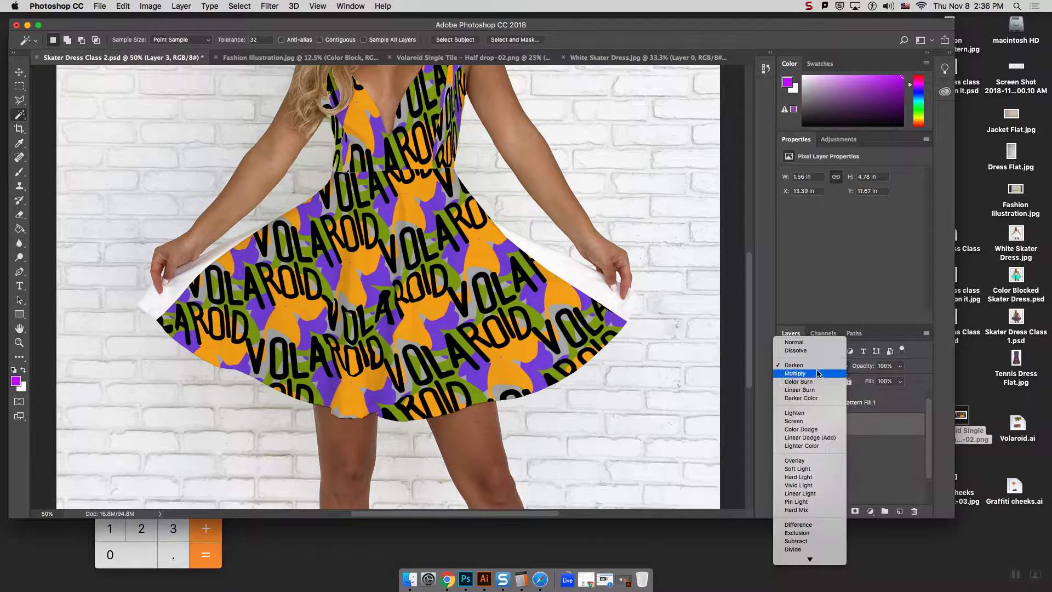
pyautogui.click(816, 375)
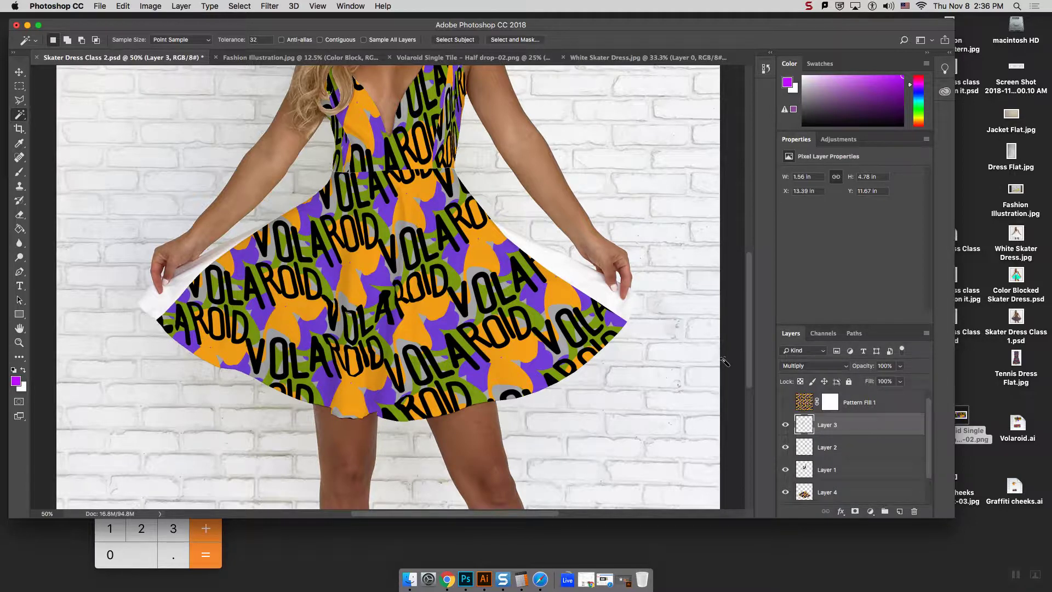
# Preview a brightness of -82 on the Background layer with Brightness/Contrast and discard the adjustment
pyautogui.press('super+minus')
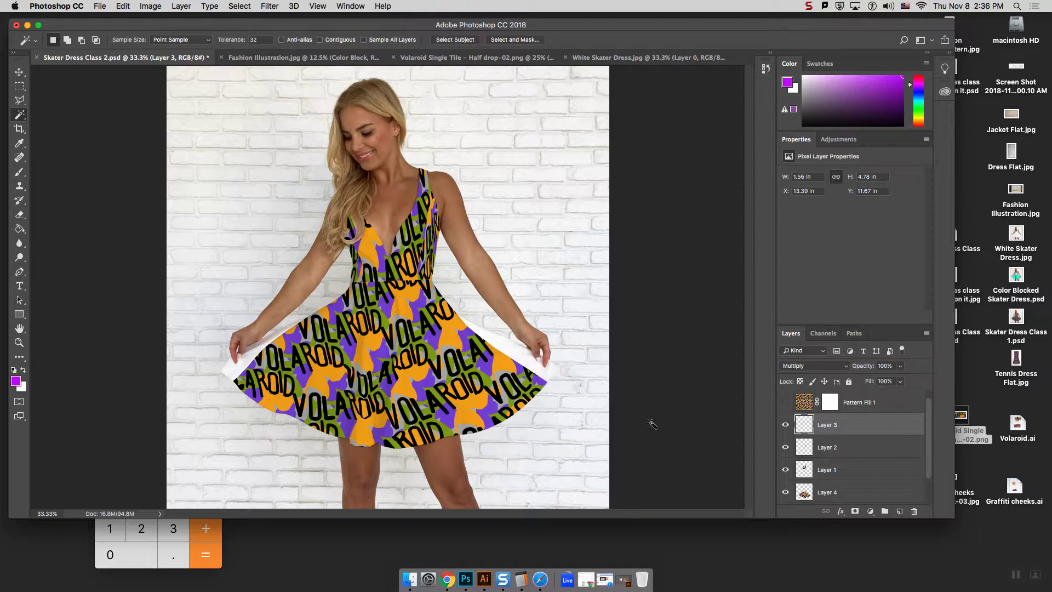
pyautogui.scroll(-2, 866, 471)
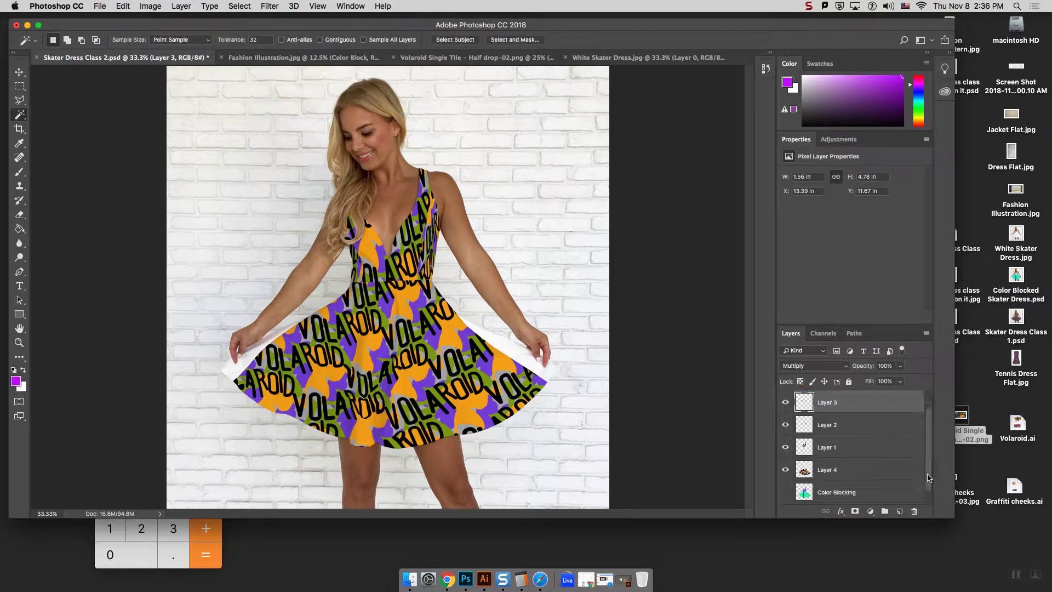
pyautogui.click(850, 494)
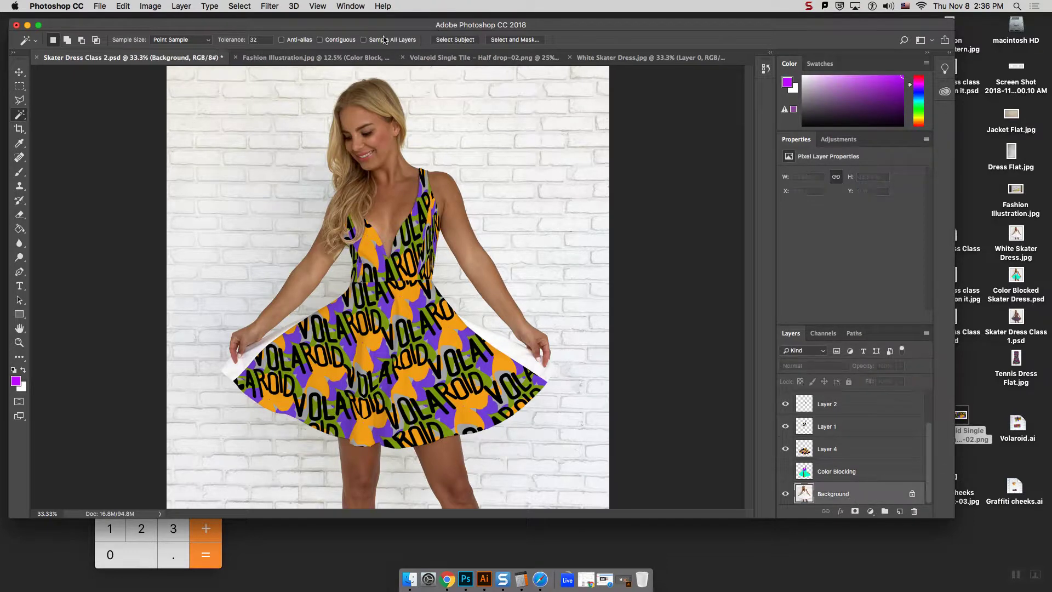
pyautogui.click(155, 6)
pyautogui.moveTo(176, 40)
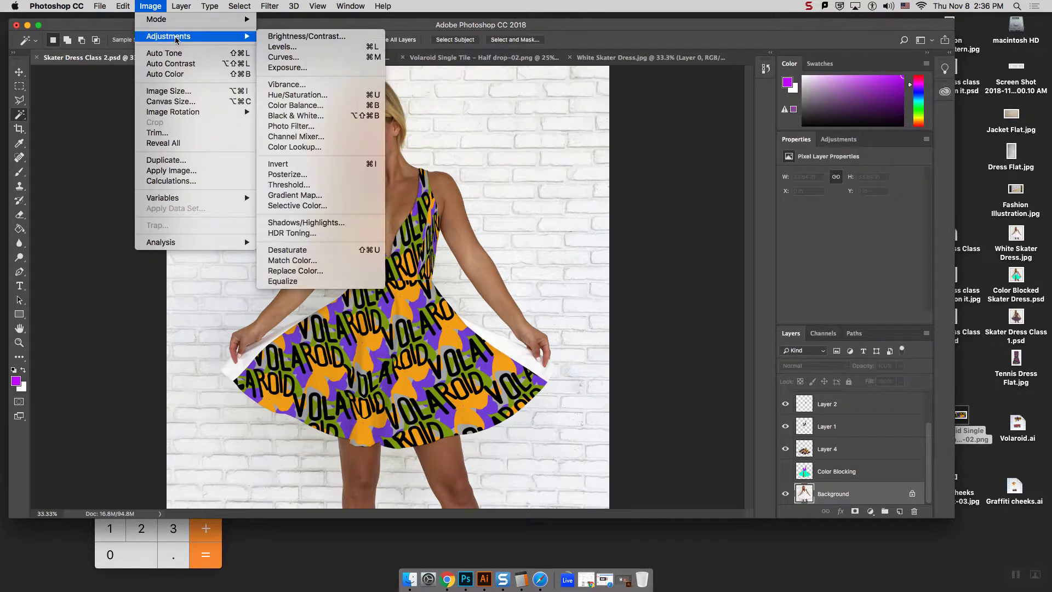
pyautogui.click(310, 42)
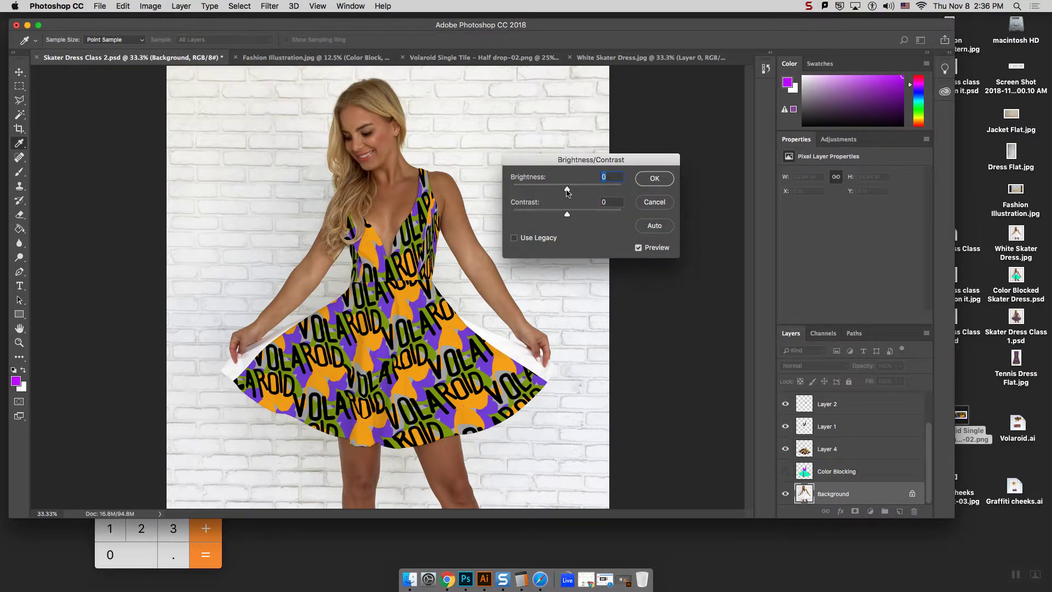
pyautogui.moveTo(568, 190); pyautogui.dragTo(542, 194)
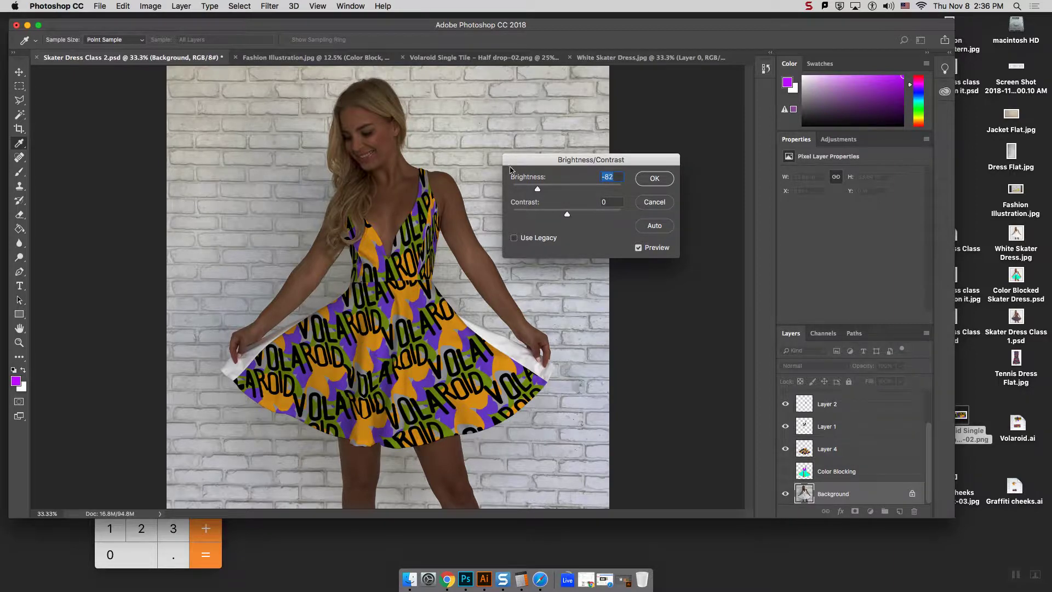
pyautogui.click(666, 203)
pyautogui.press('w')
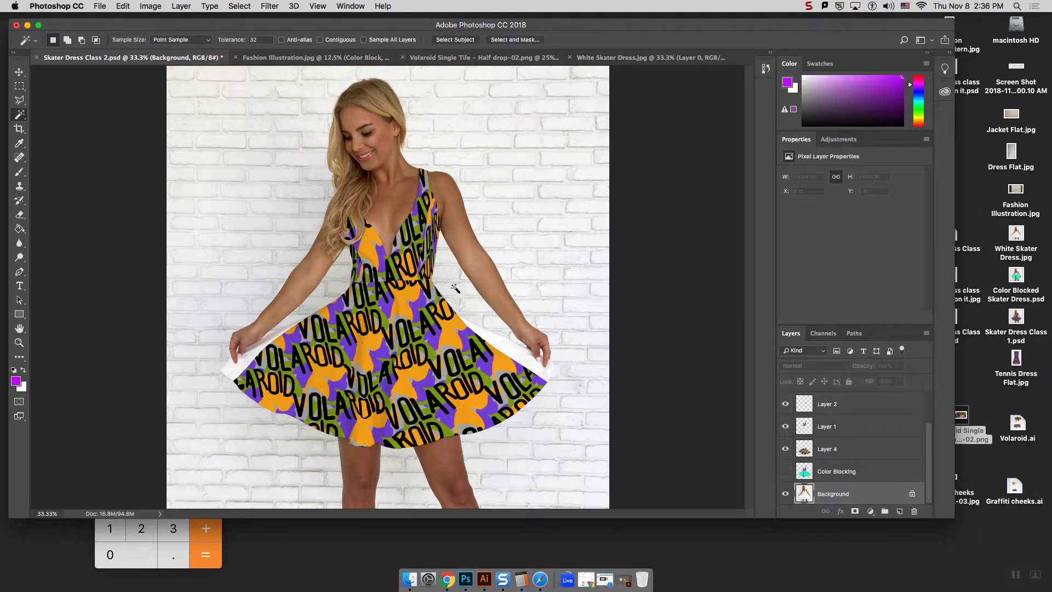
# Hide print layers 4, 1, 2 and 3 to expose the white dress, and select Layer 3
pyautogui.click(787, 450)
pyautogui.click(787, 427)
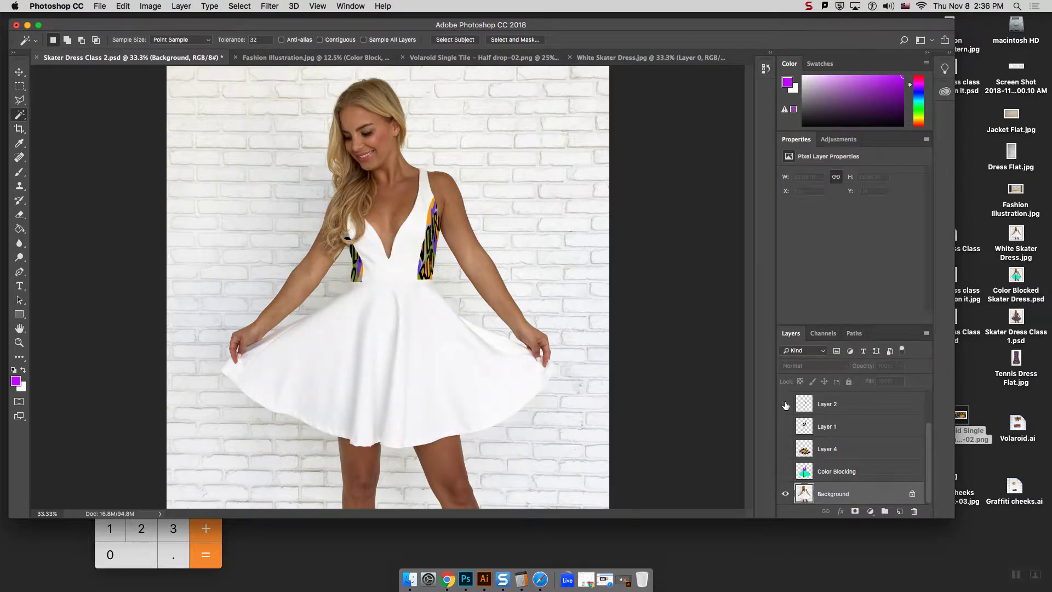
pyautogui.click(786, 404)
pyautogui.scroll(2, 858, 427)
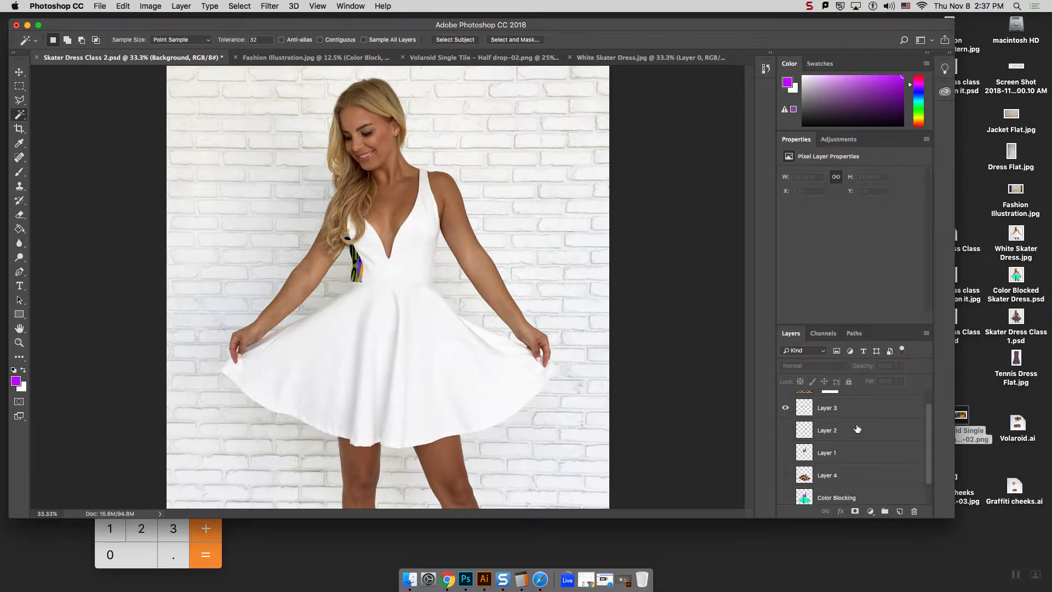
pyautogui.click(786, 408)
pyautogui.click(811, 408)
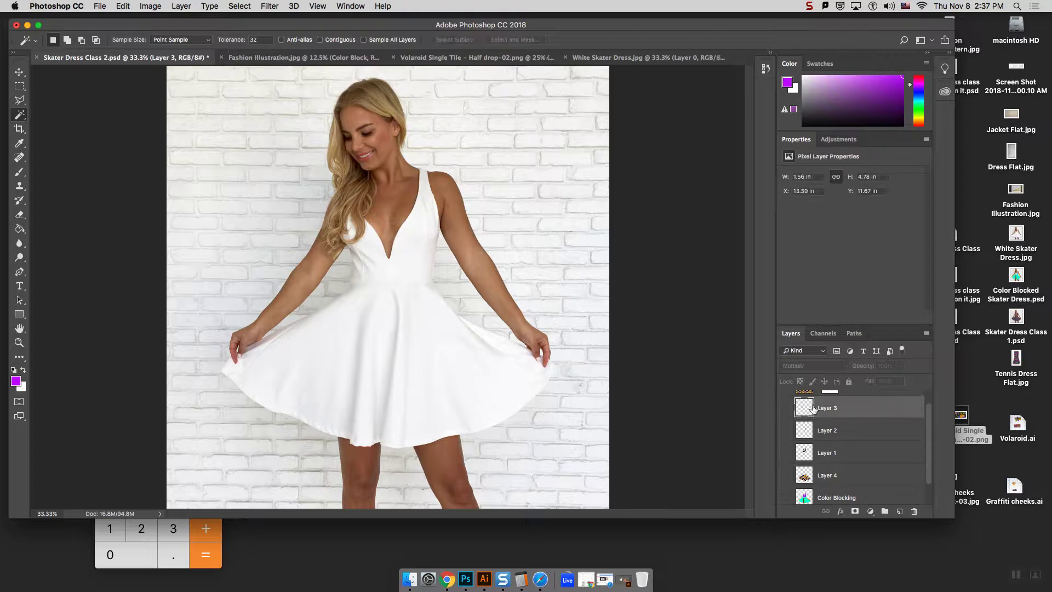
# Select the Background layer and toggle the Color Blocking layer's visibility to compare the color-blocked panels with the white dress
pyautogui.click(786, 408)
pyautogui.click(786, 409)
pyautogui.scroll(-2, 912, 444)
pyautogui.click(826, 493)
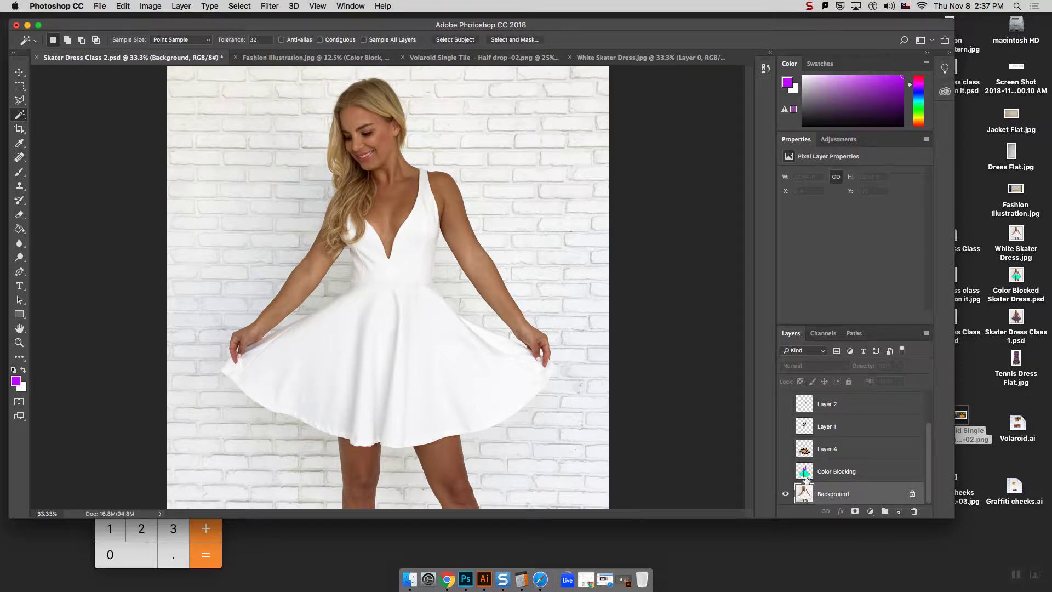
pyautogui.click(786, 472)
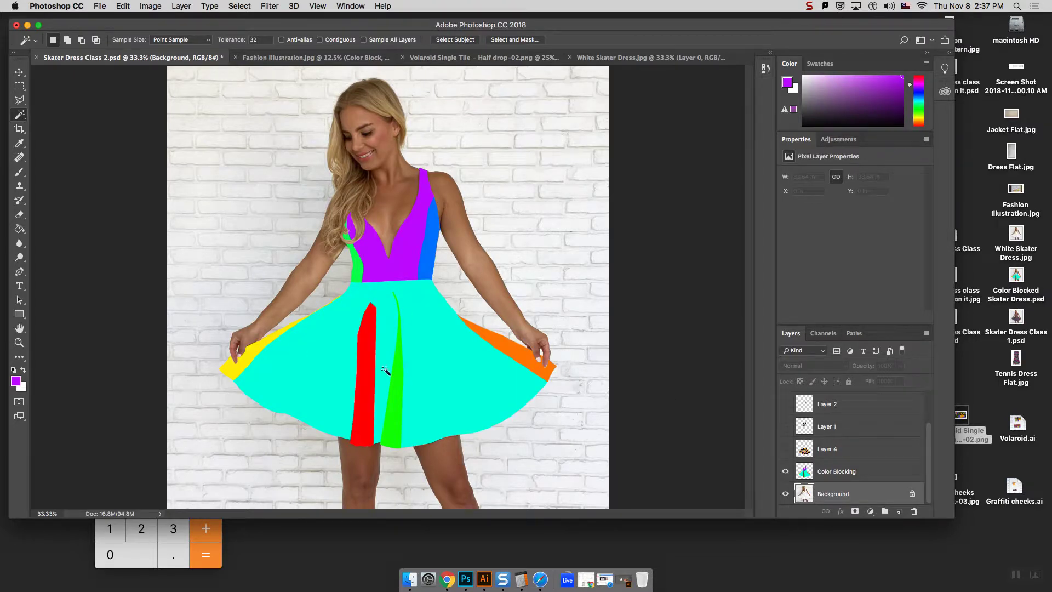
pyautogui.click(786, 472)
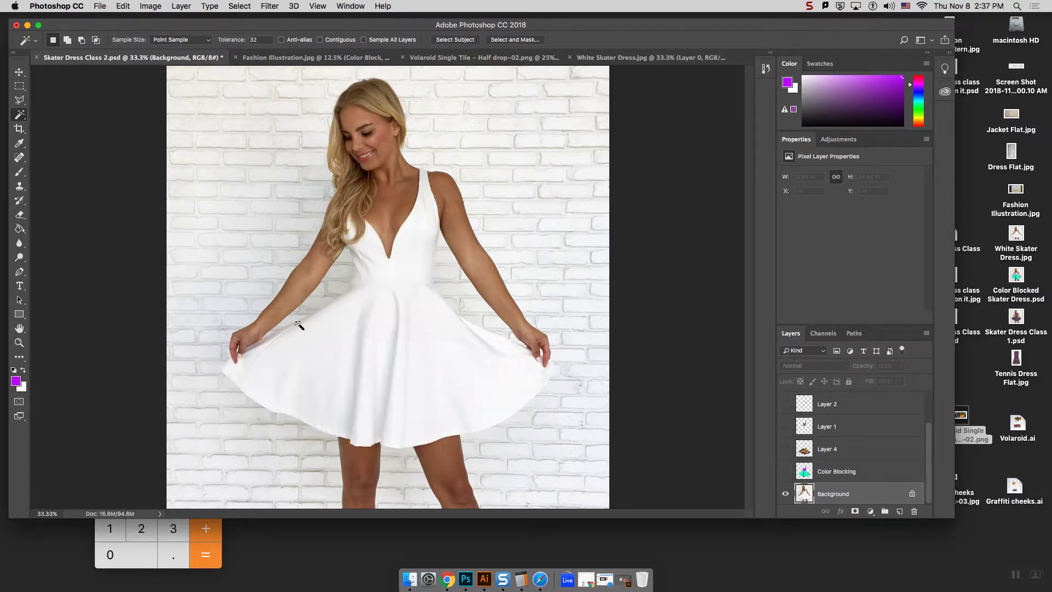
# Select the empty area around the dress on the Color Blocking layer, hide that layer, and invert the selection to the dress shape
pyautogui.click(786, 472)
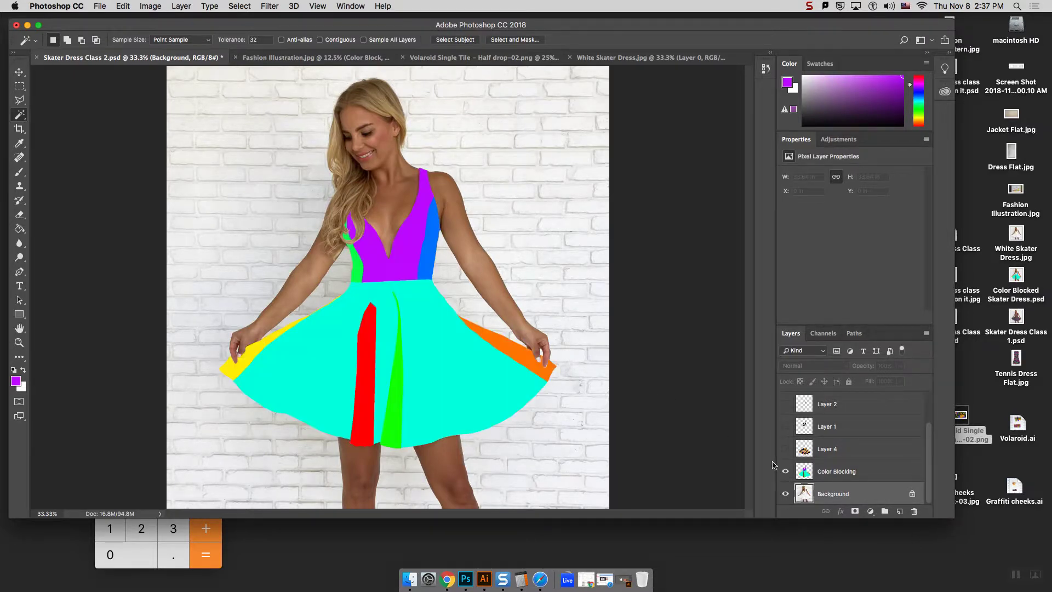
pyautogui.click(838, 473)
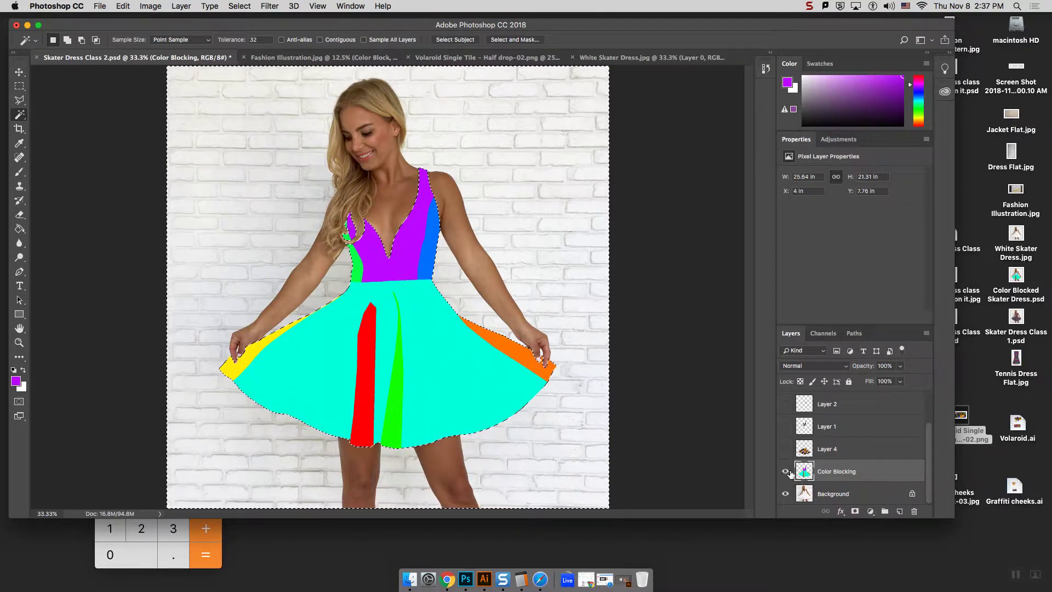
pyautogui.click(786, 473)
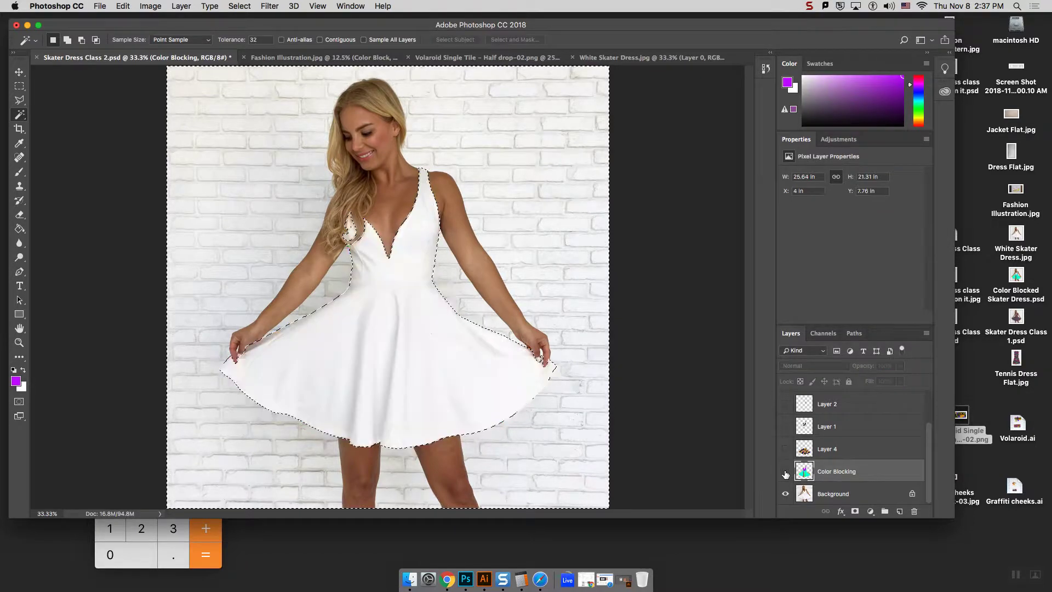
pyautogui.press('super+shift+i')
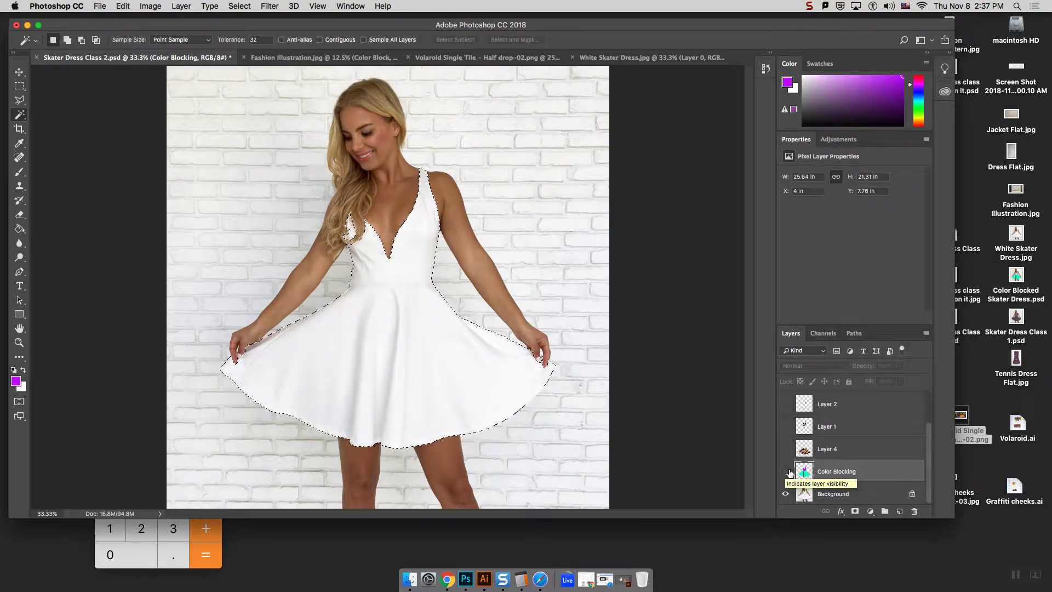
# Convert the locked Background layer into an editable layer named Layer 0
pyautogui.click(850, 497)
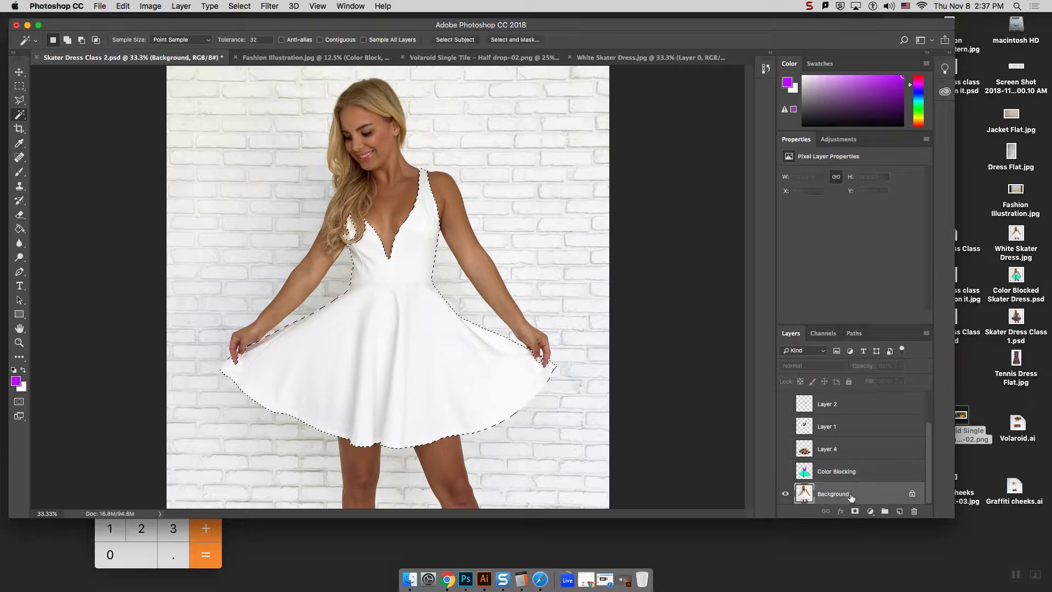
pyautogui.doubleClick(865, 492)
pyautogui.click(624, 258)
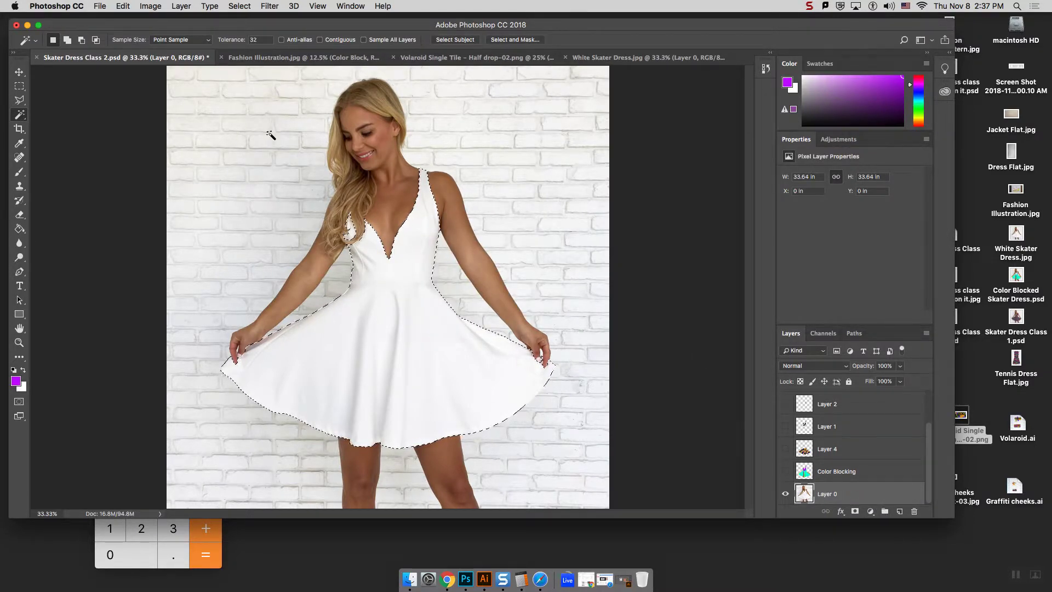
# Paste the copied dress in place on a new layer above Layer 0, and hide Layer 0 to isolate the cut-out
pyautogui.click(121, 6)
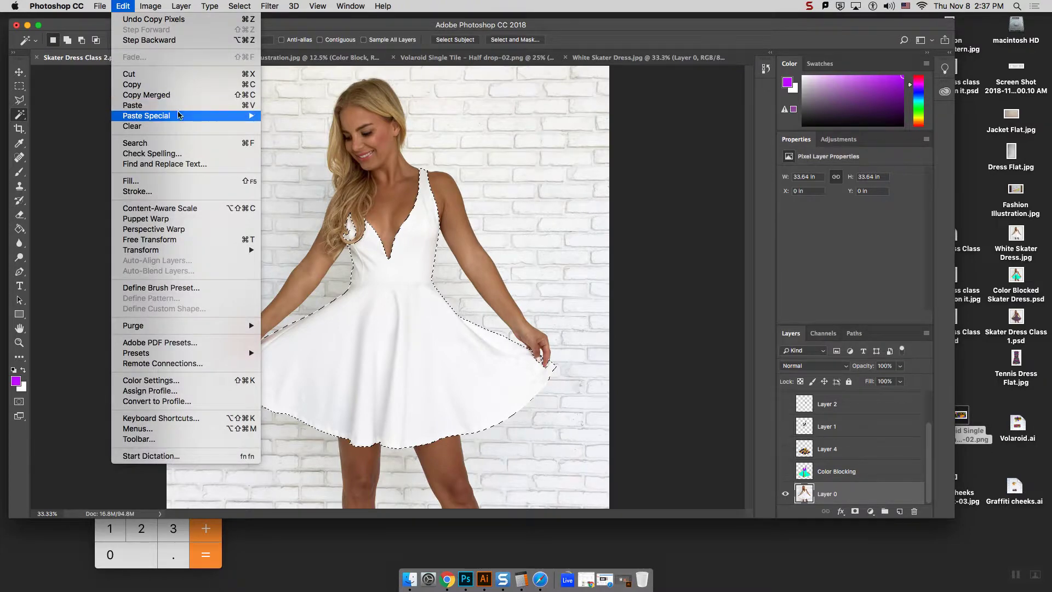
pyautogui.moveTo(207, 117)
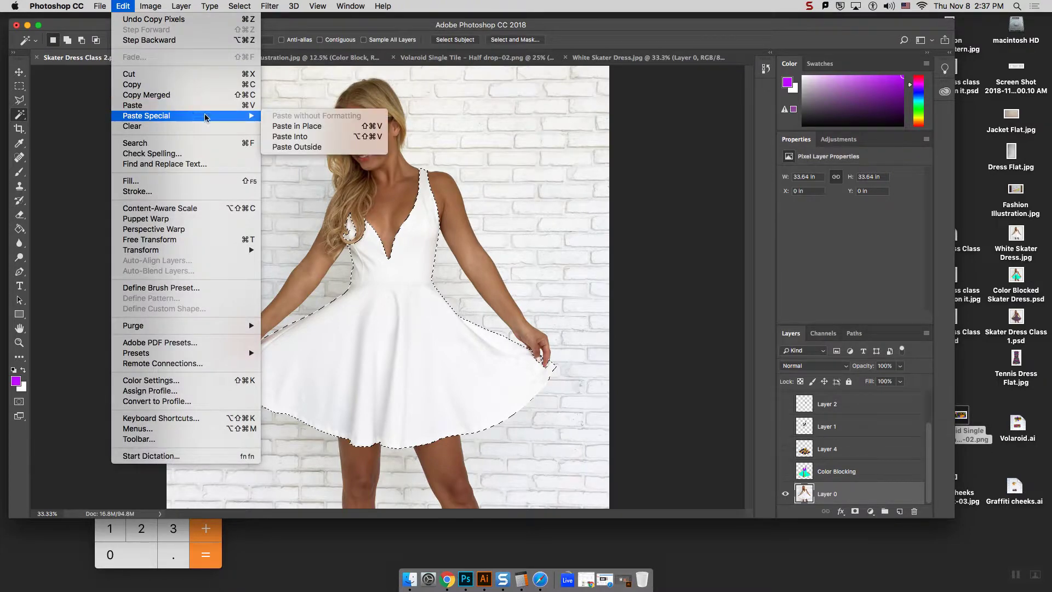
pyautogui.click(307, 128)
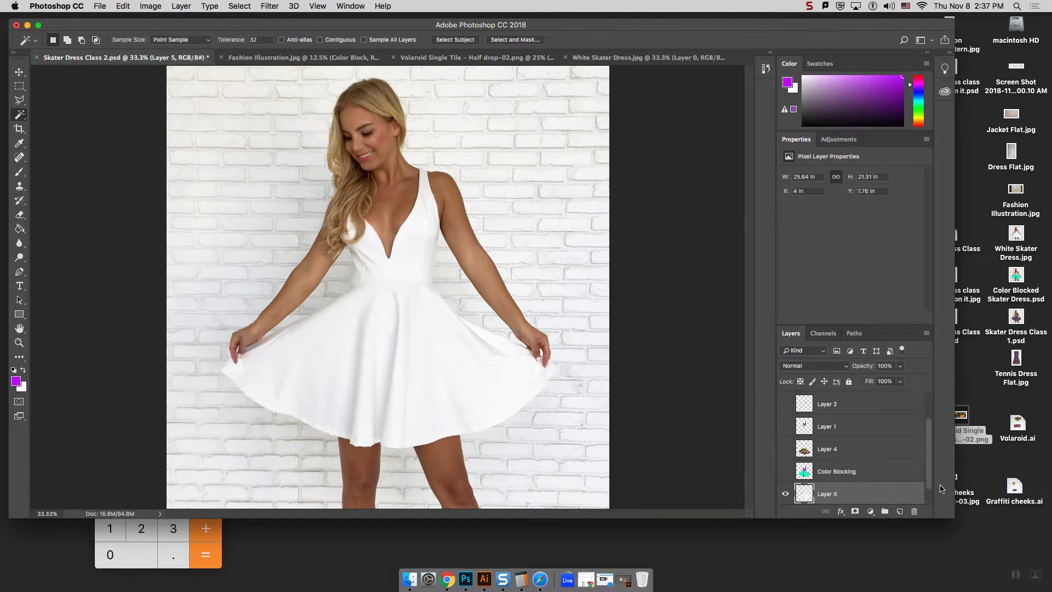
pyautogui.scroll(-1, 890, 479)
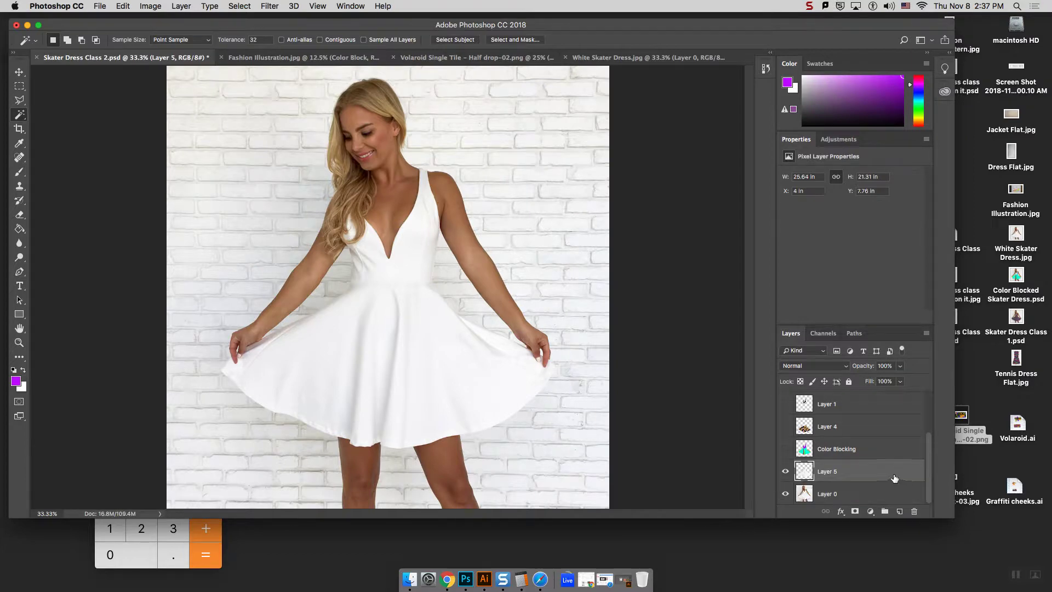
pyautogui.click(795, 496)
pyautogui.click(786, 494)
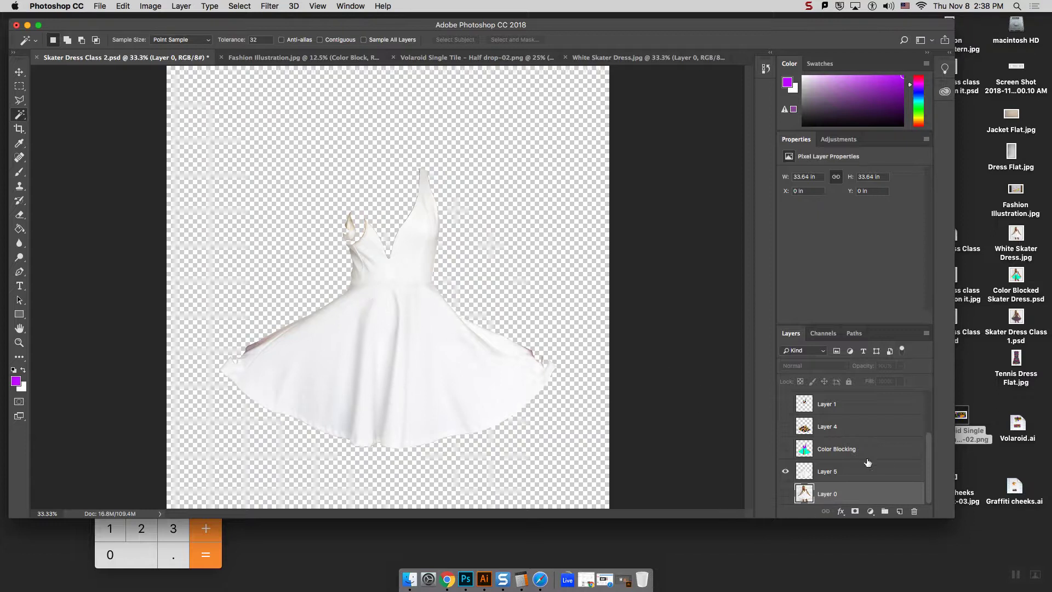
# Show the skirt print on Layer 4 over the cut-out dress, and select the cut-out's Layer 5
pyautogui.click(785, 426)
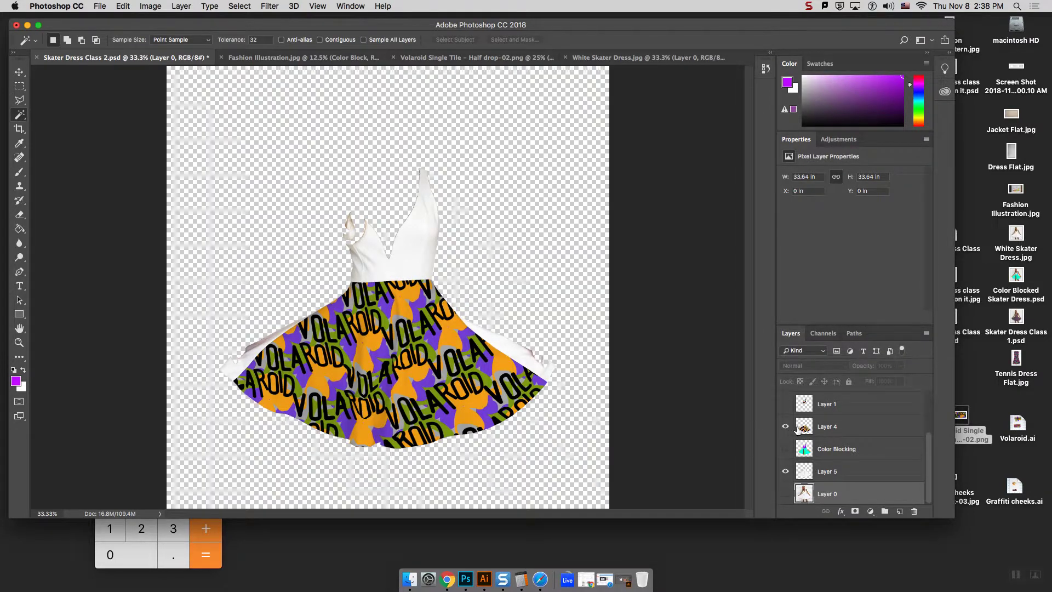
pyautogui.click(820, 426)
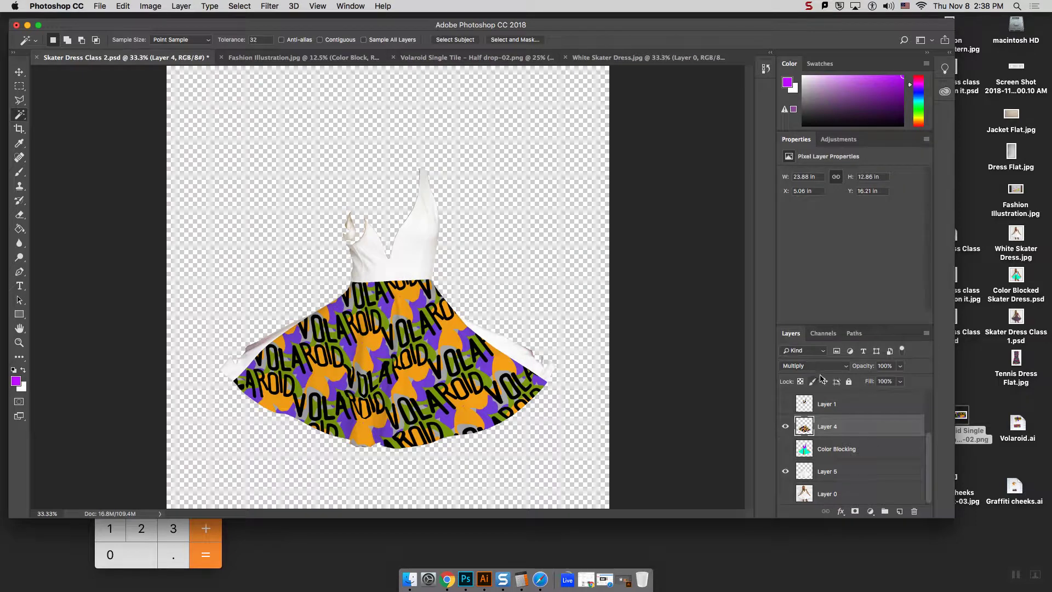
pyautogui.click(900, 365)
pyautogui.moveTo(901, 378)
pyautogui.mouseDown()
pyautogui.moveTo(888, 383)
pyautogui.moveTo(902, 383)
pyautogui.mouseUp()
pyautogui.click(853, 457)
pyautogui.click(853, 470)
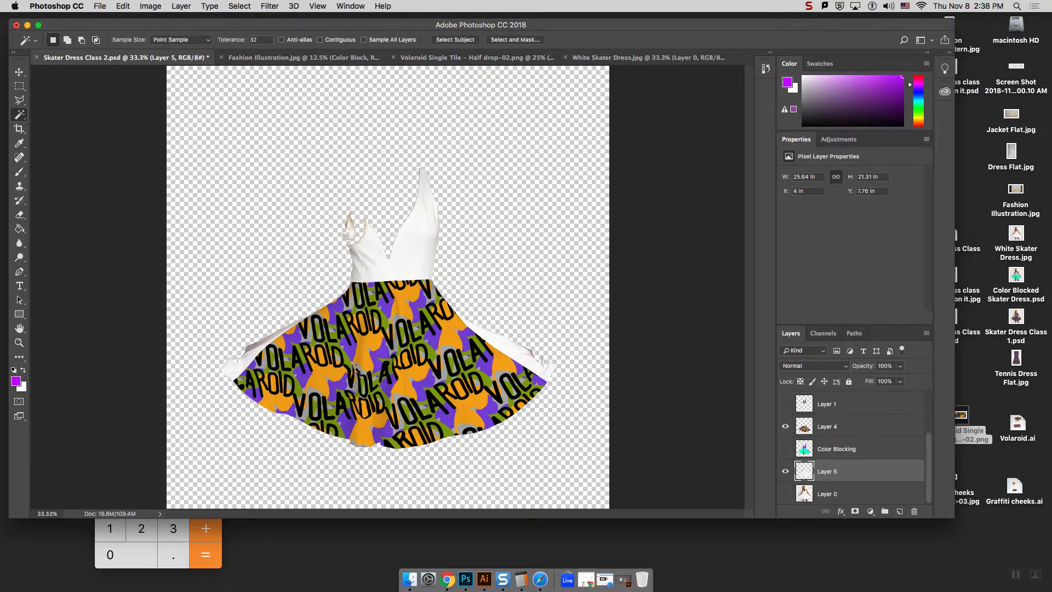
# Show the bodice print layers, Layer 1, Layer 2 and Layer 3, over the cut-out dress
pyautogui.scroll(1, 932, 476)
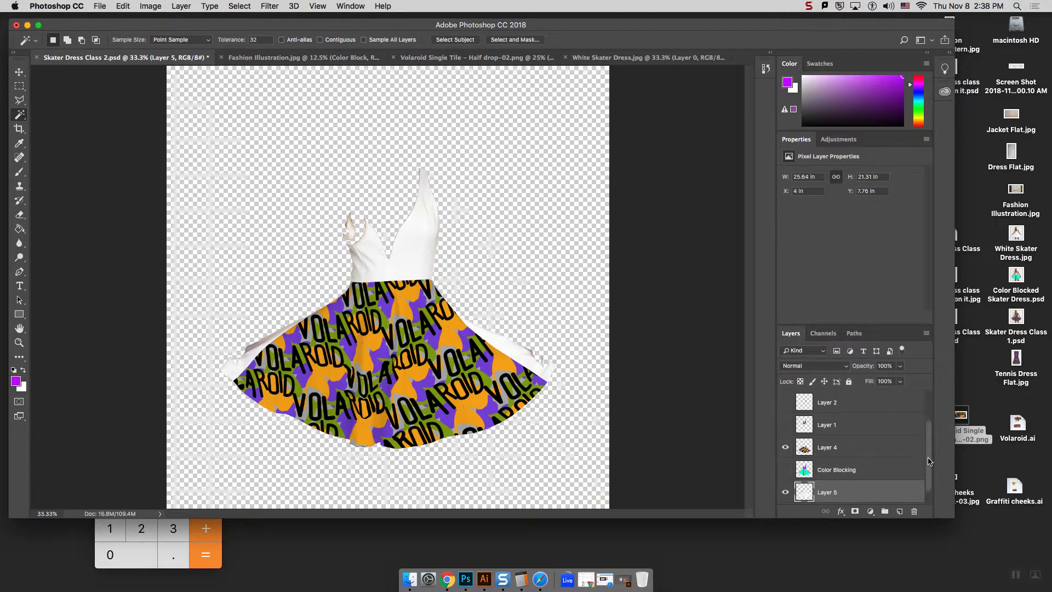
pyautogui.scroll(-1, 932, 485)
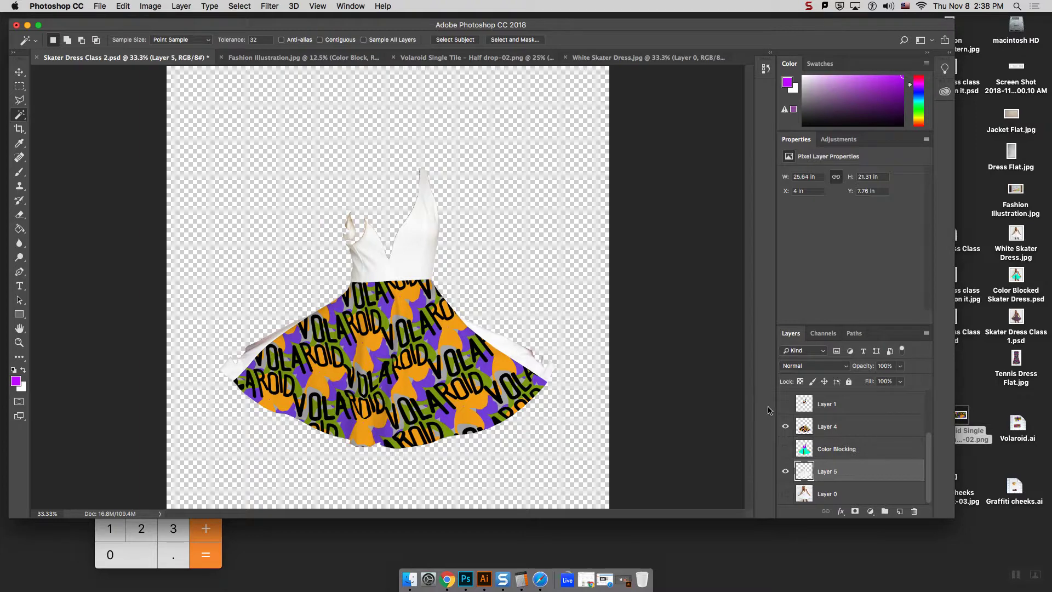
pyautogui.click(786, 404)
pyautogui.scroll(3, 930, 466)
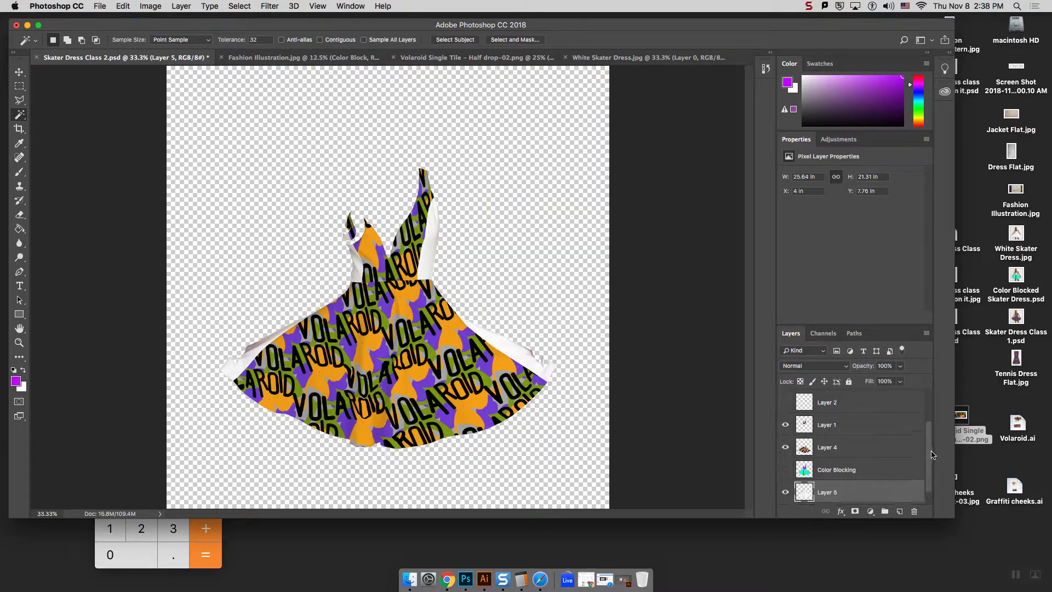
pyautogui.click(785, 447)
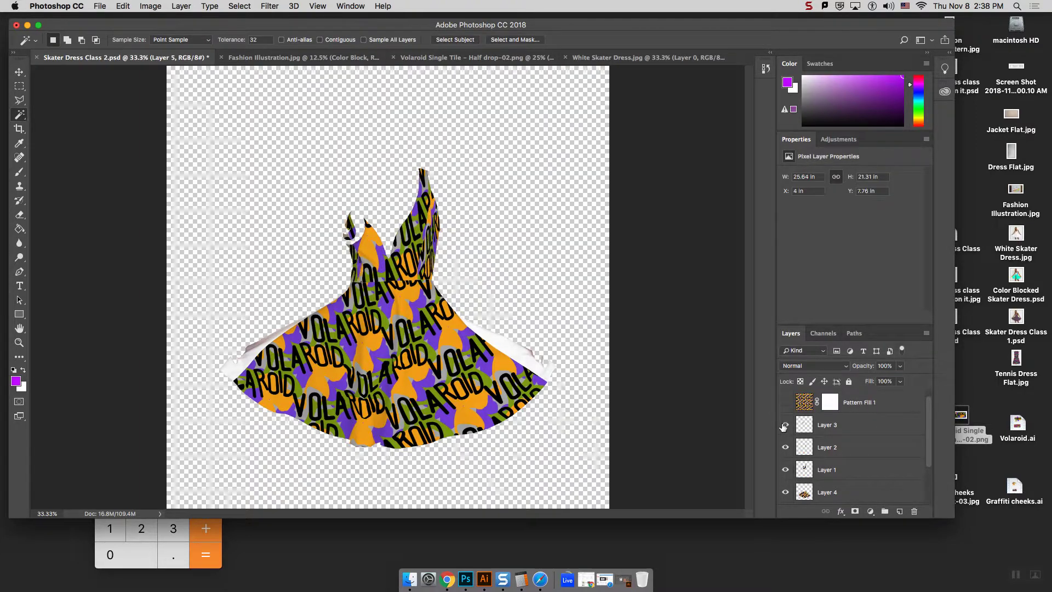
pyautogui.click(785, 425)
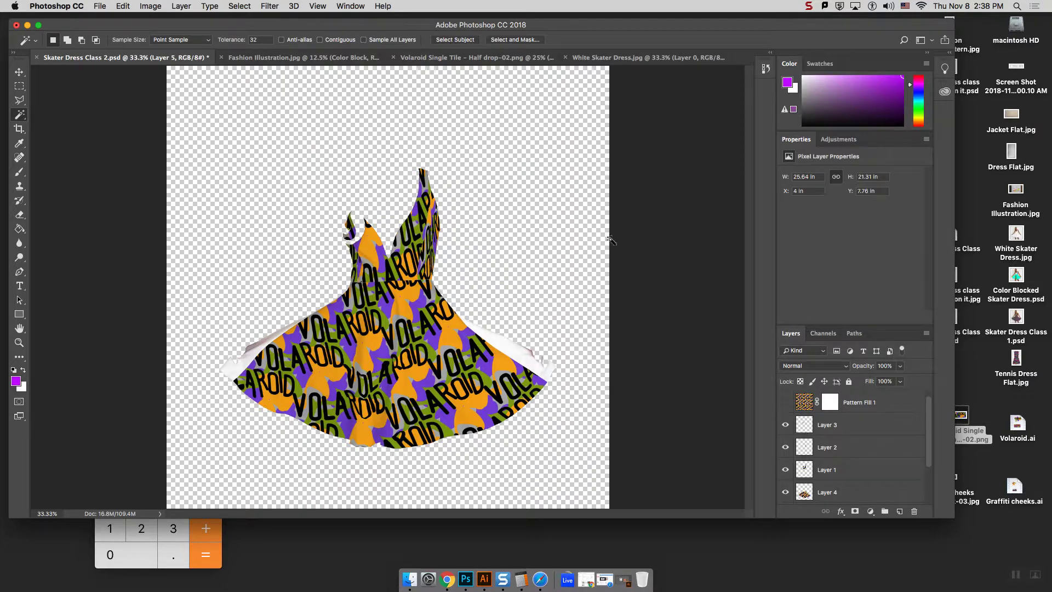
# Apply Brightness/Contrast to the cut-out dress on Layer 5 with brightness -83 and contrast 100 to deepen the fabric shading
pyautogui.scroll(-3, 930, 495)
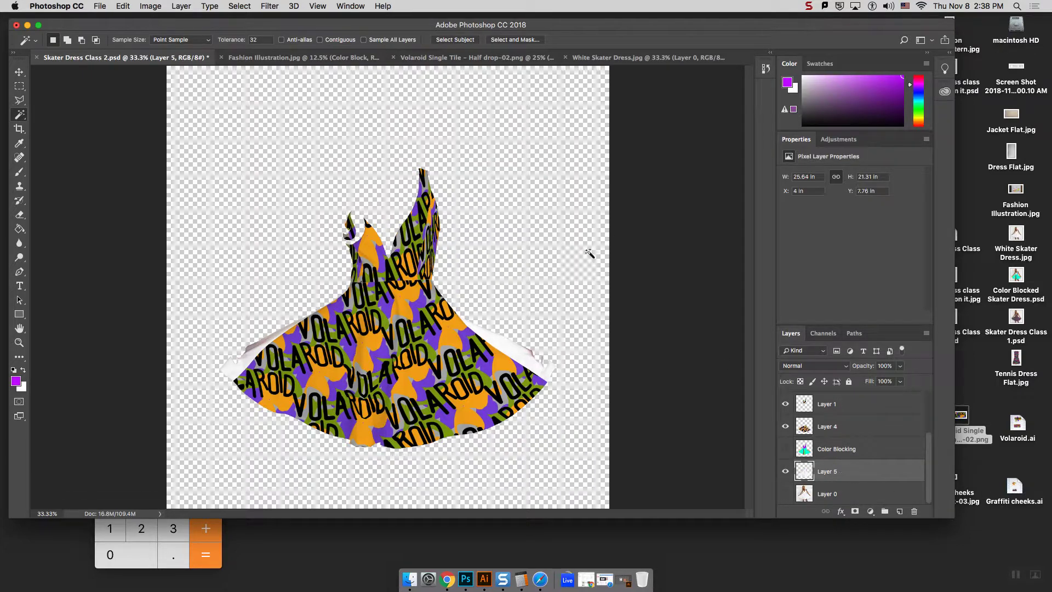
pyautogui.click(150, 6)
pyautogui.moveTo(171, 36)
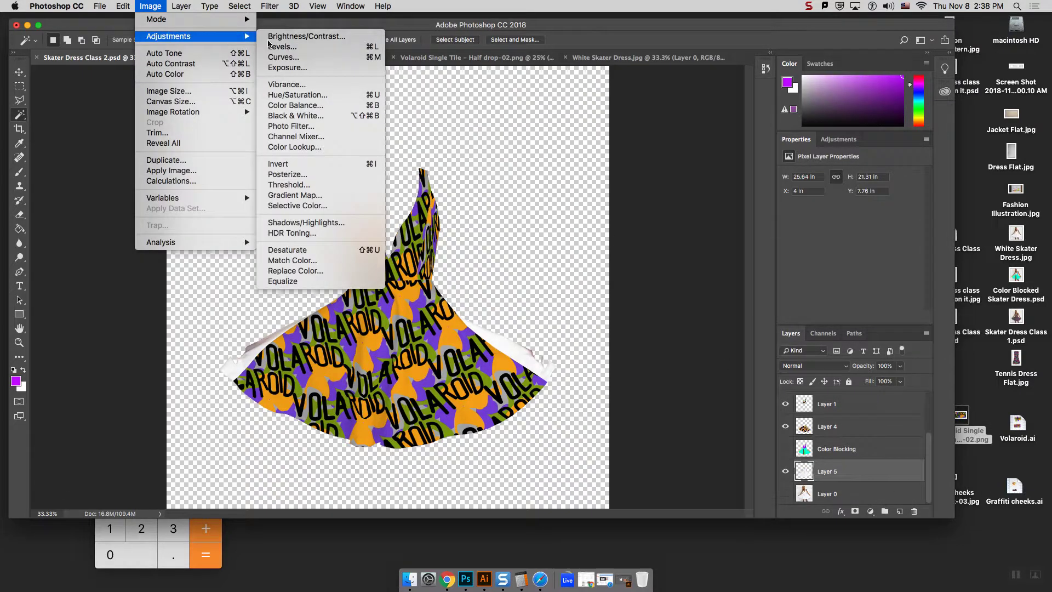
pyautogui.click(307, 35)
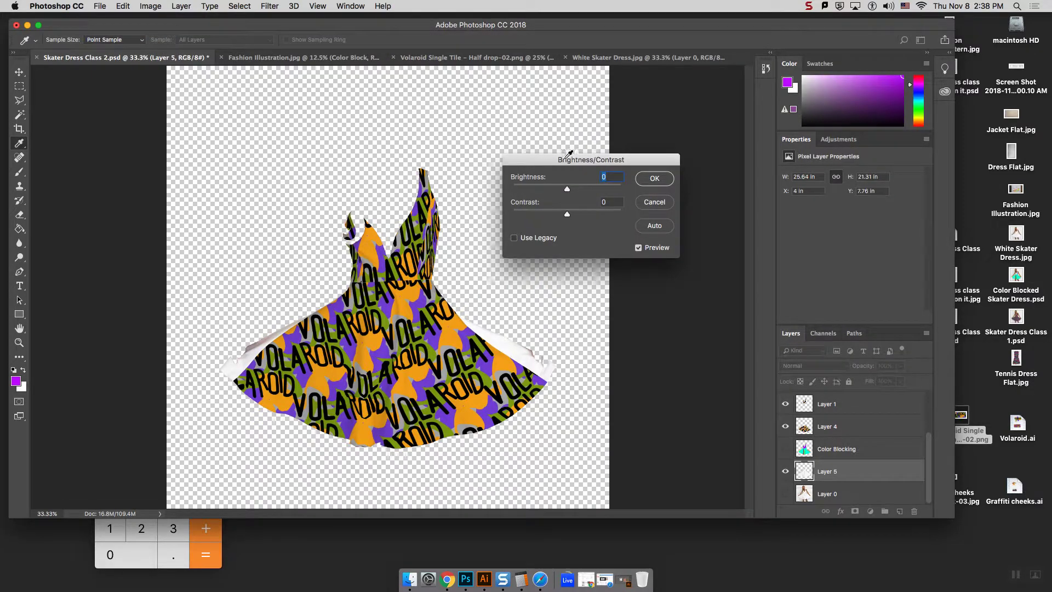
pyautogui.moveTo(569, 154); pyautogui.dragTo(642, 194)
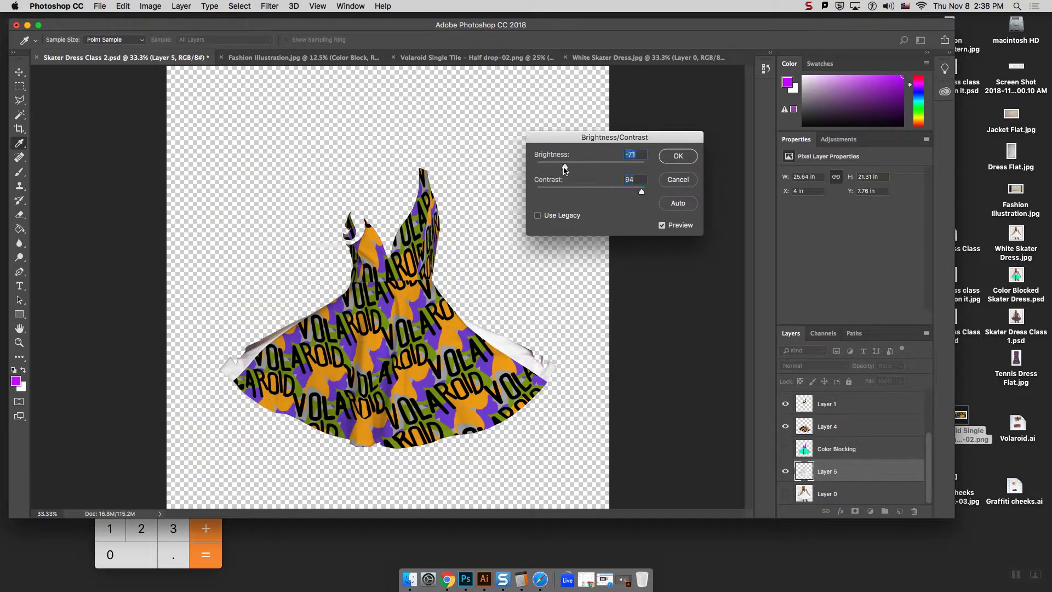
pyautogui.moveTo(565, 170); pyautogui.dragTo(556, 173)
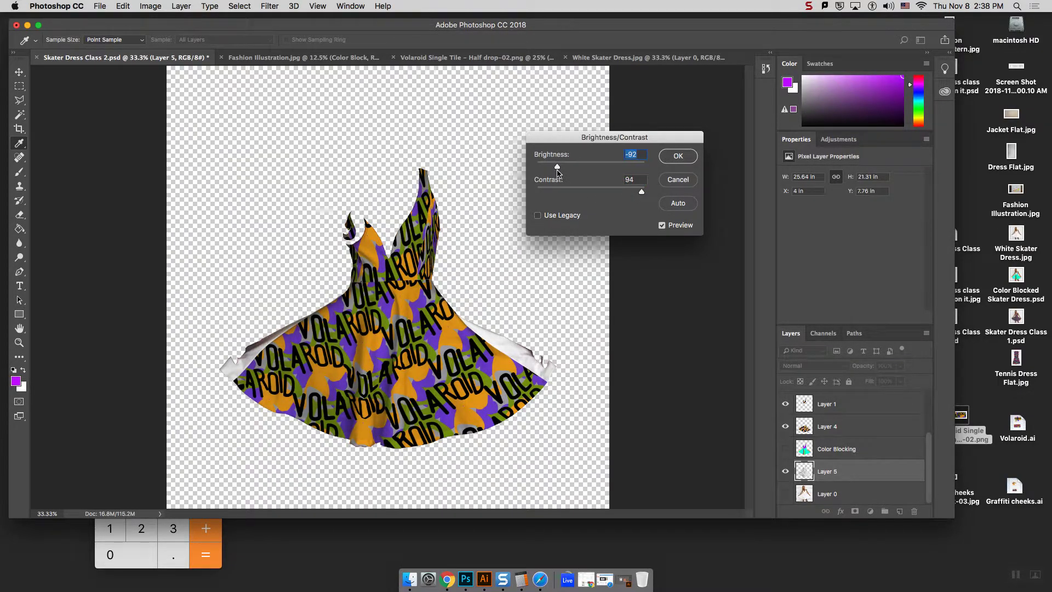
pyautogui.press('Tab')
pyautogui.hotkey('shift', 'Up')
pyautogui.moveTo(562, 165); pyautogui.dragTo(562, 170)
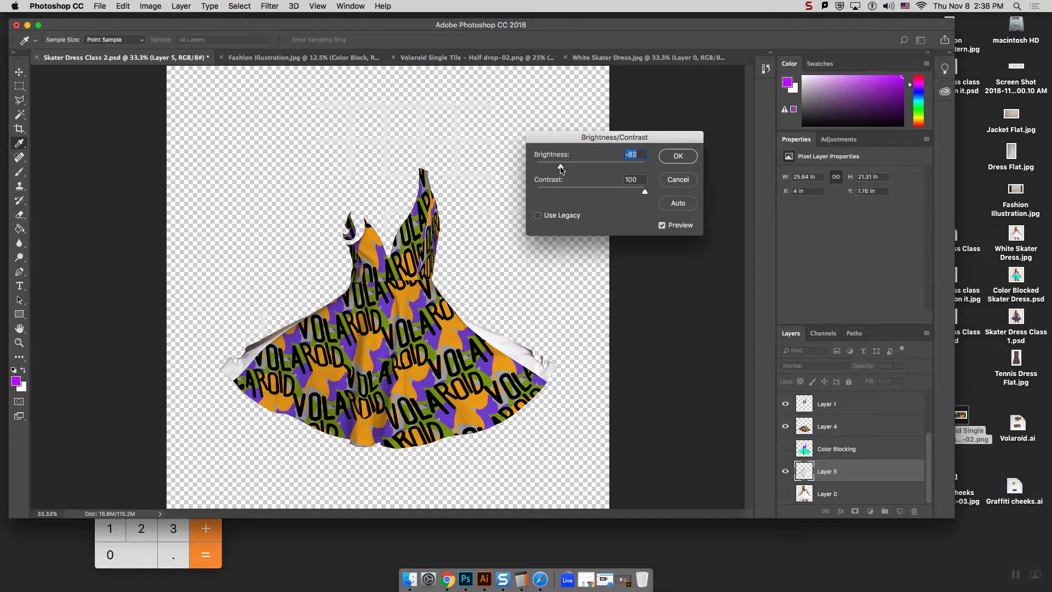
pyautogui.click(678, 156)
pyautogui.press('w')
# Show the Layer 0 photo again, and toggle Layer 5 and Layer 4 to compare the print with and without the darkened shading
pyautogui.click(786, 494)
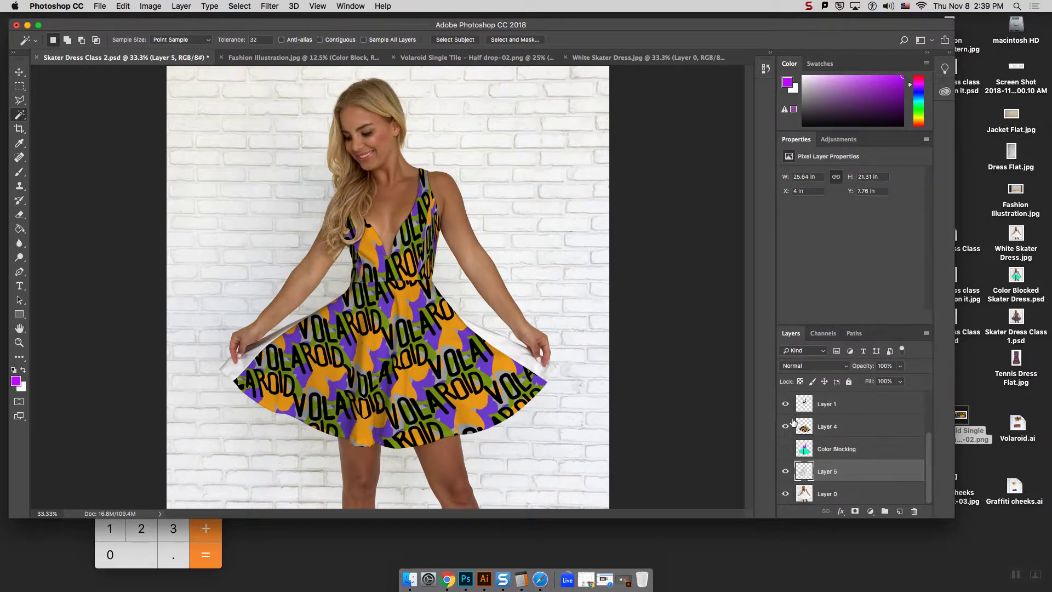
pyautogui.click(786, 472)
pyautogui.click(785, 472)
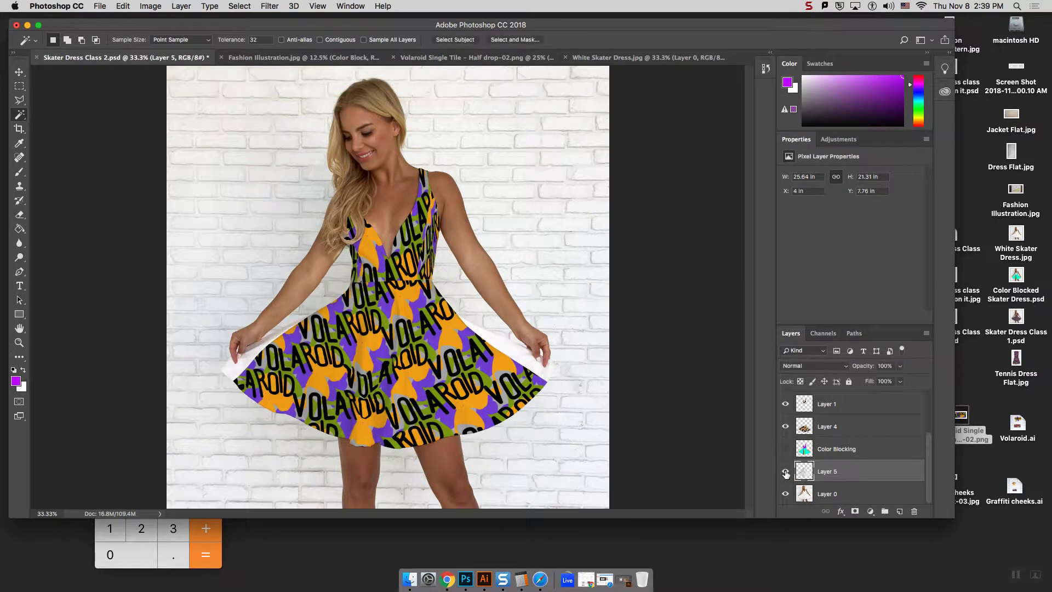
pyautogui.click(785, 426)
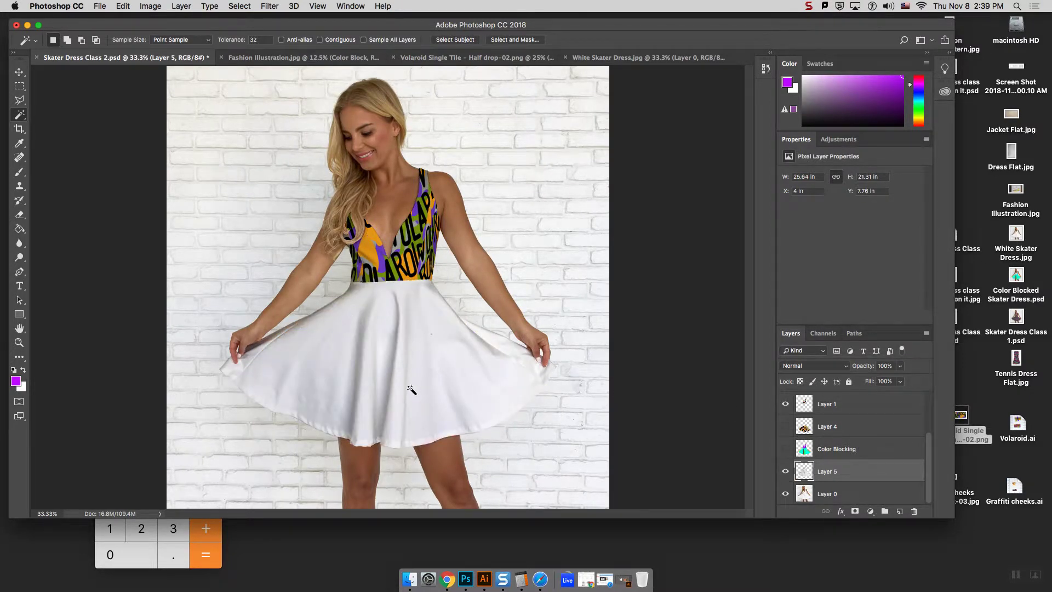
pyautogui.click(785, 426)
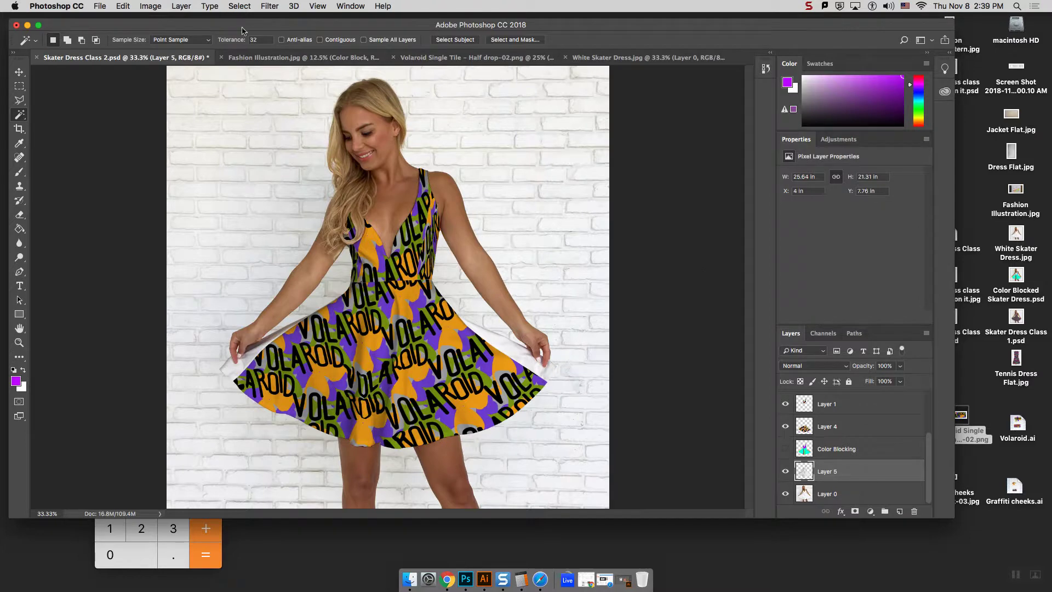
# Switch to Fashion Illustration.jpg and hide its Color Block layer to reveal the printed sleeve panel beneath
pyautogui.click(299, 59)
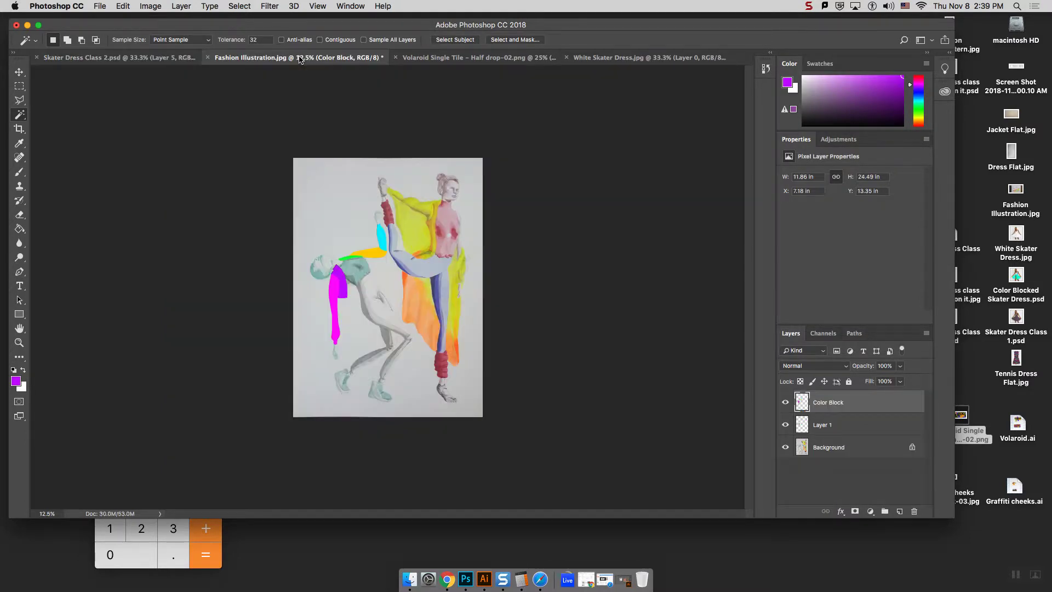
pyautogui.press('super+plus')
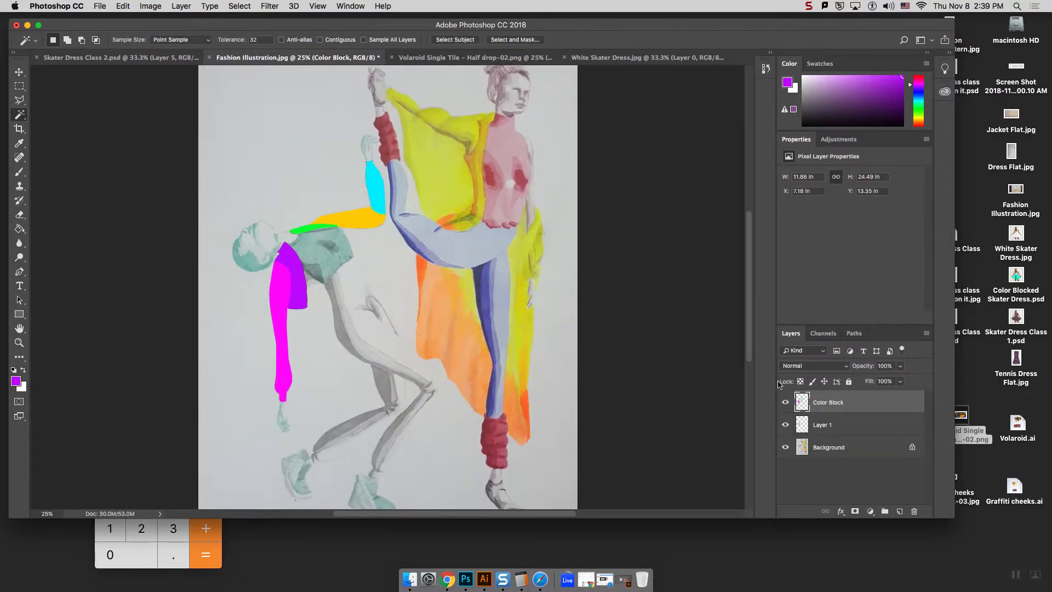
pyautogui.click(787, 404)
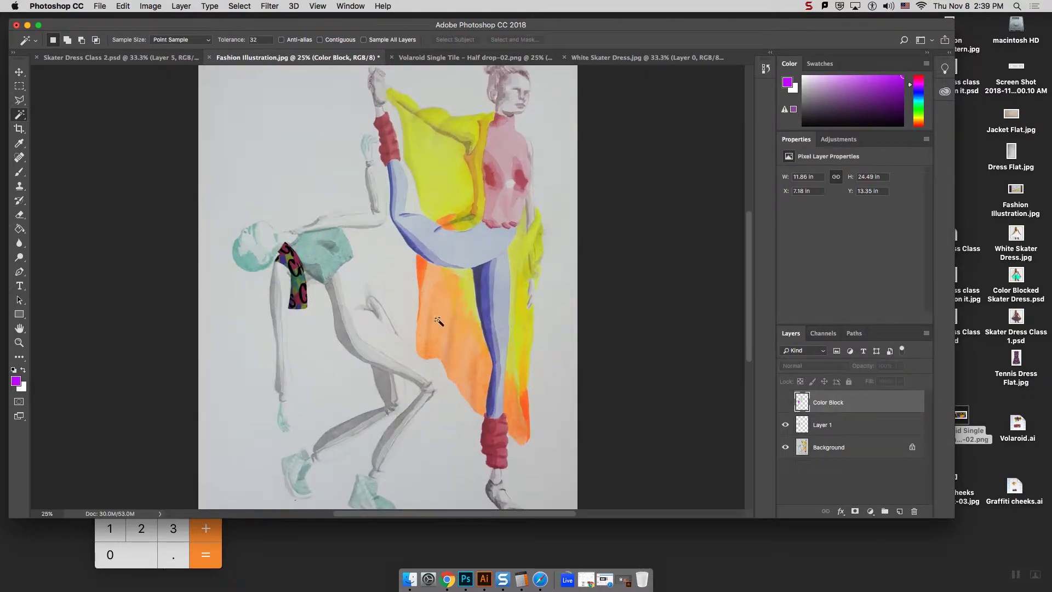
# Delete the existing printed sleeve panel, Layer 1, and show the Color Block layer again
pyautogui.click(844, 429)
pyautogui.click(914, 511)
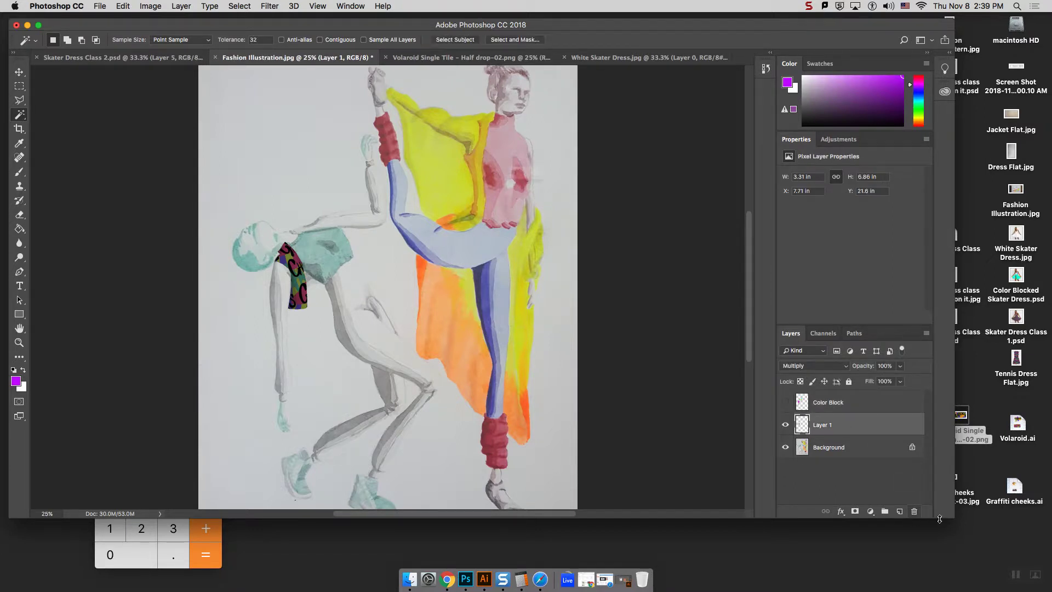
pyautogui.click(605, 200)
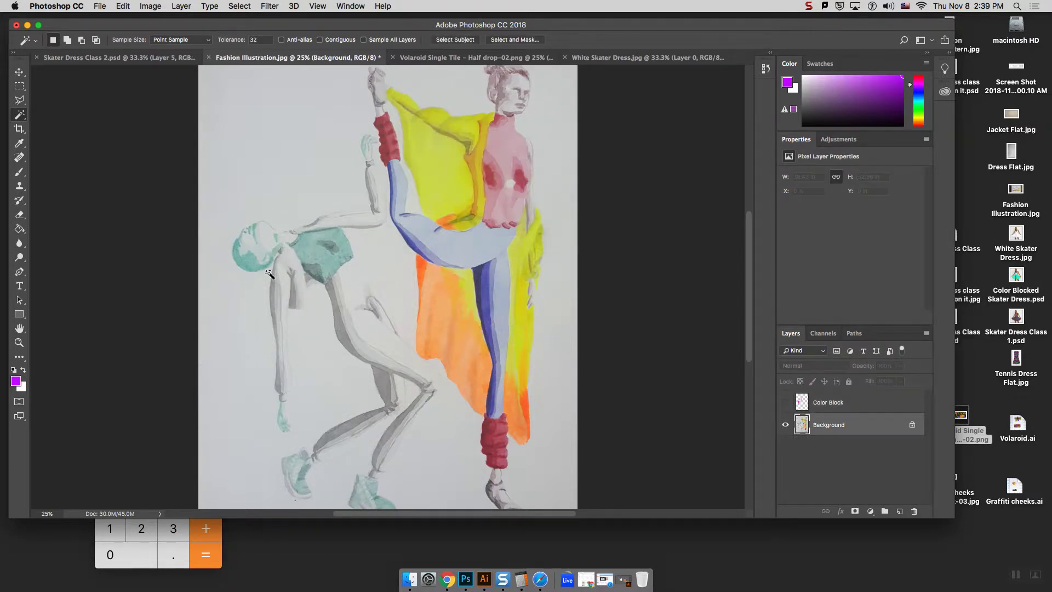
pyautogui.click(787, 403)
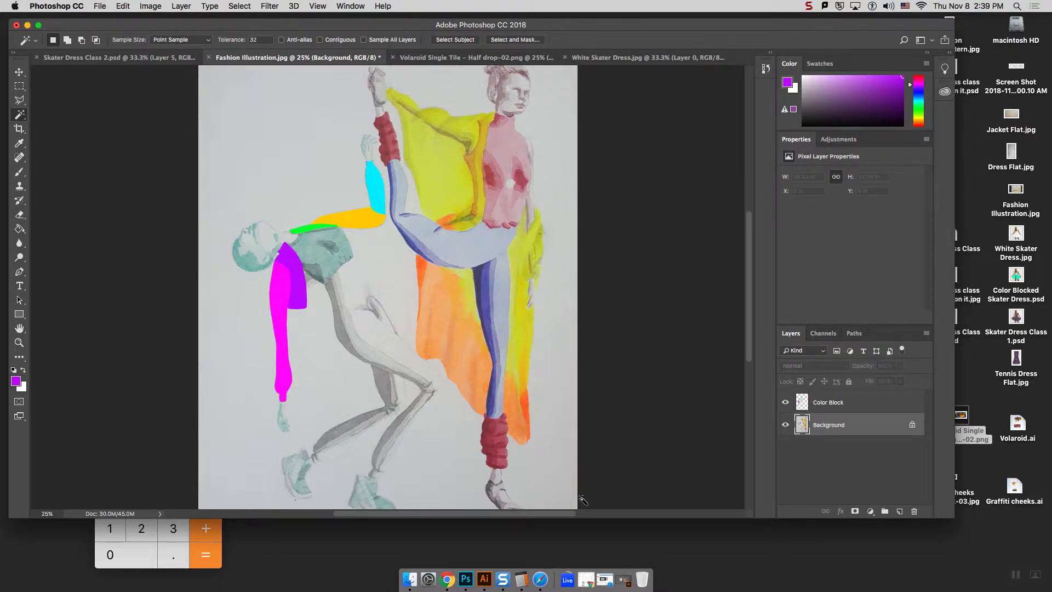
pyautogui.moveTo(570, 518); pyautogui.dragTo(547, 518)
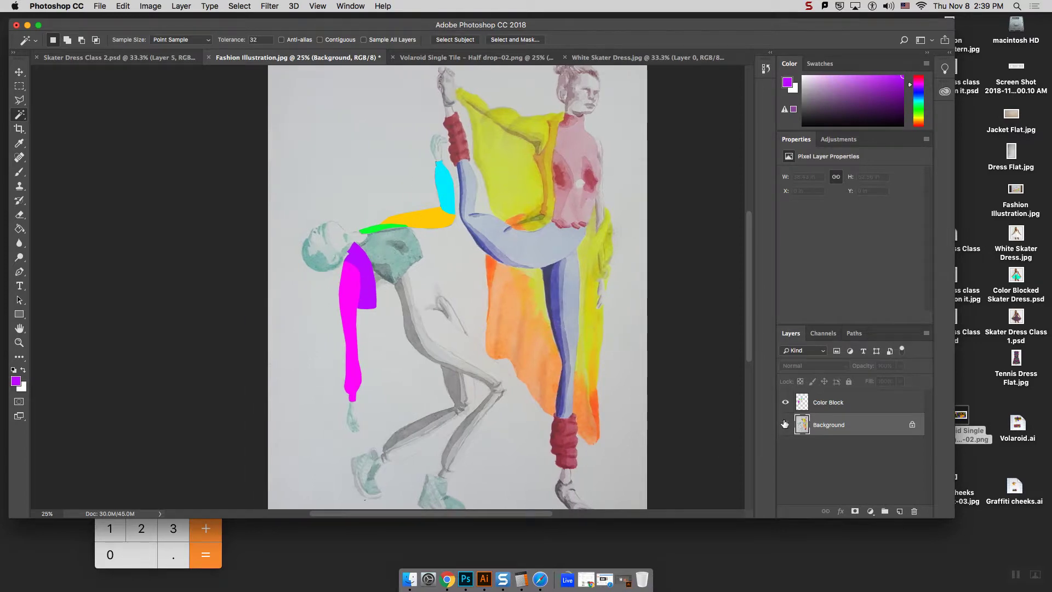
# Add a Pattern Fill layer above Color Block using the Volaroid print at 25% scale
pyautogui.click(821, 405)
pyautogui.press('super+equal')
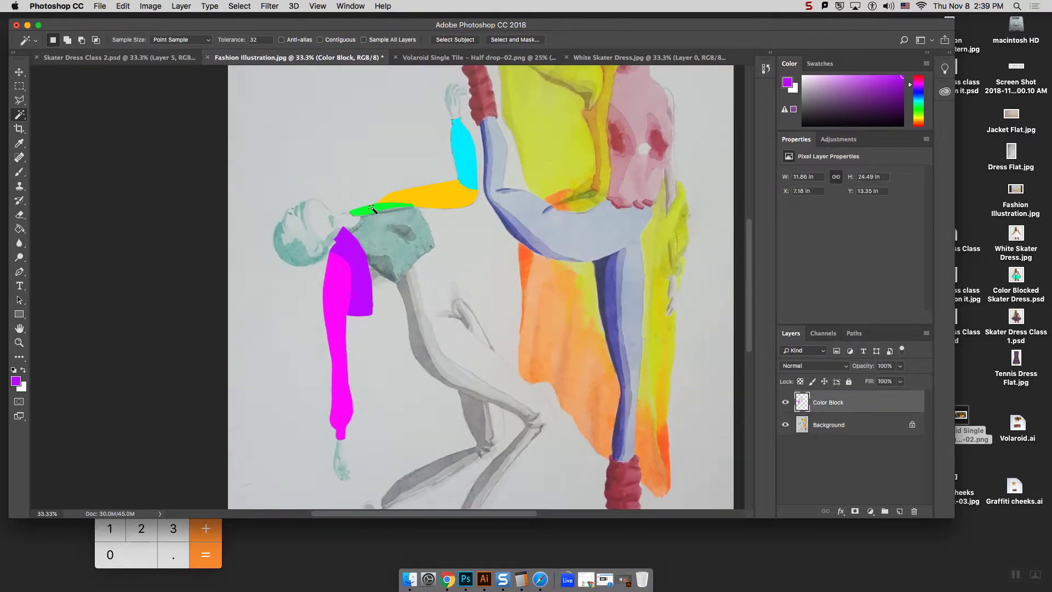
pyautogui.click(189, 6)
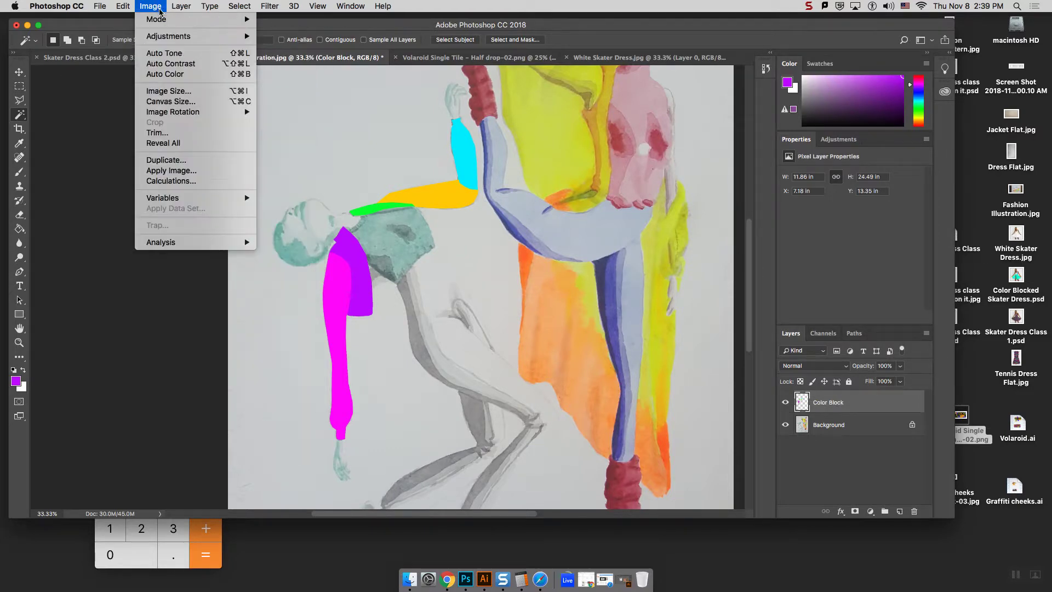
pyautogui.moveTo(233, 120)
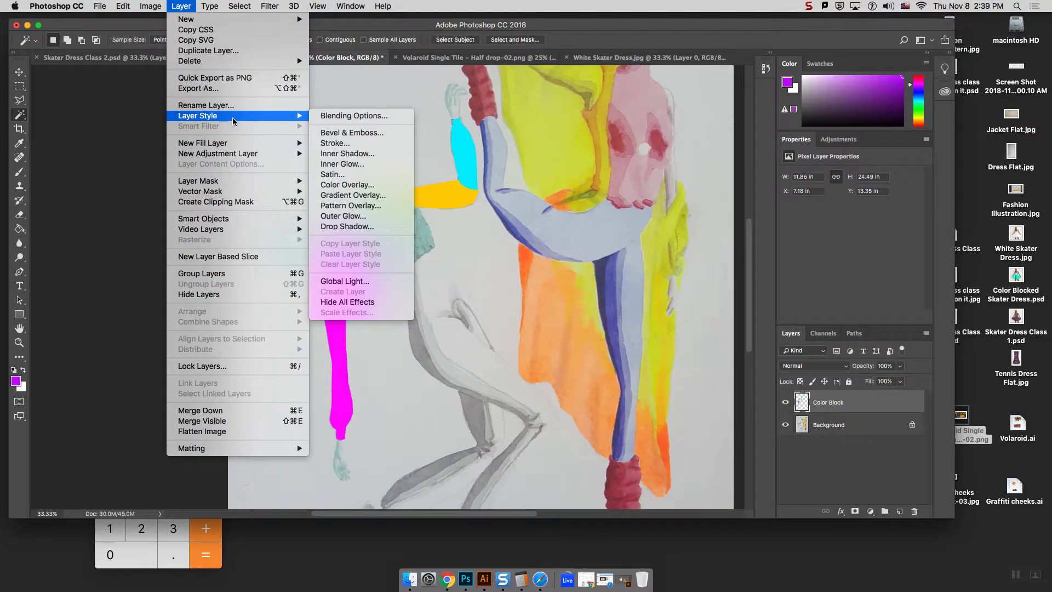
pyautogui.moveTo(239, 142)
pyautogui.click(335, 163)
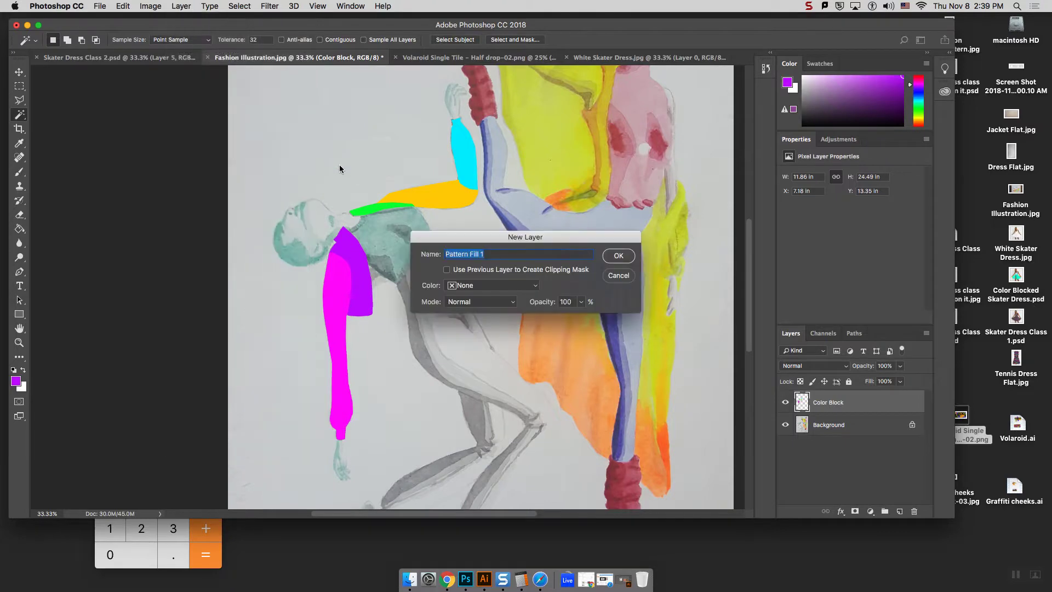
pyautogui.click(618, 256)
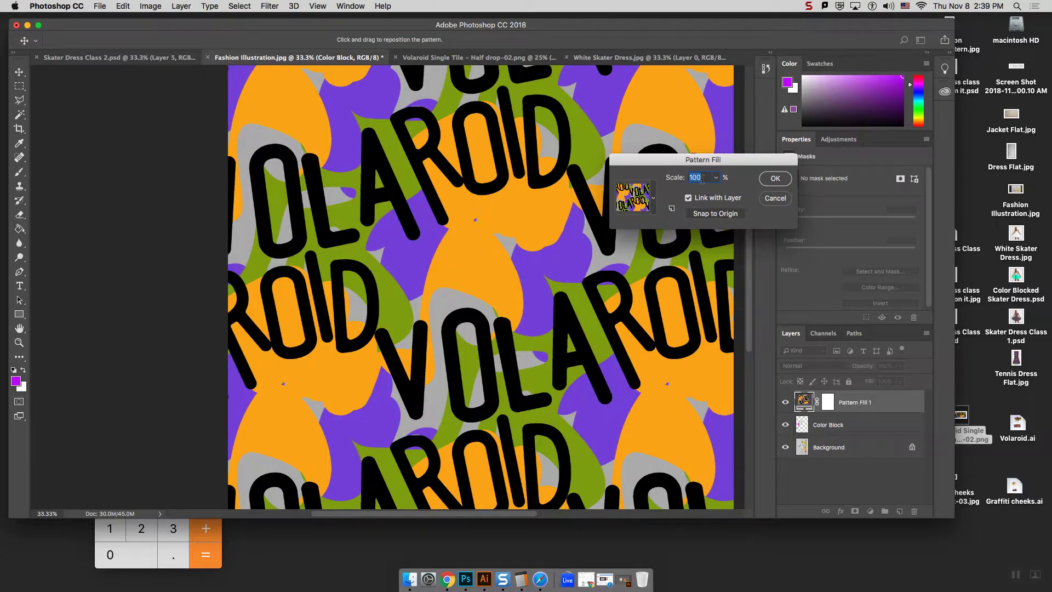
pyautogui.write('25')
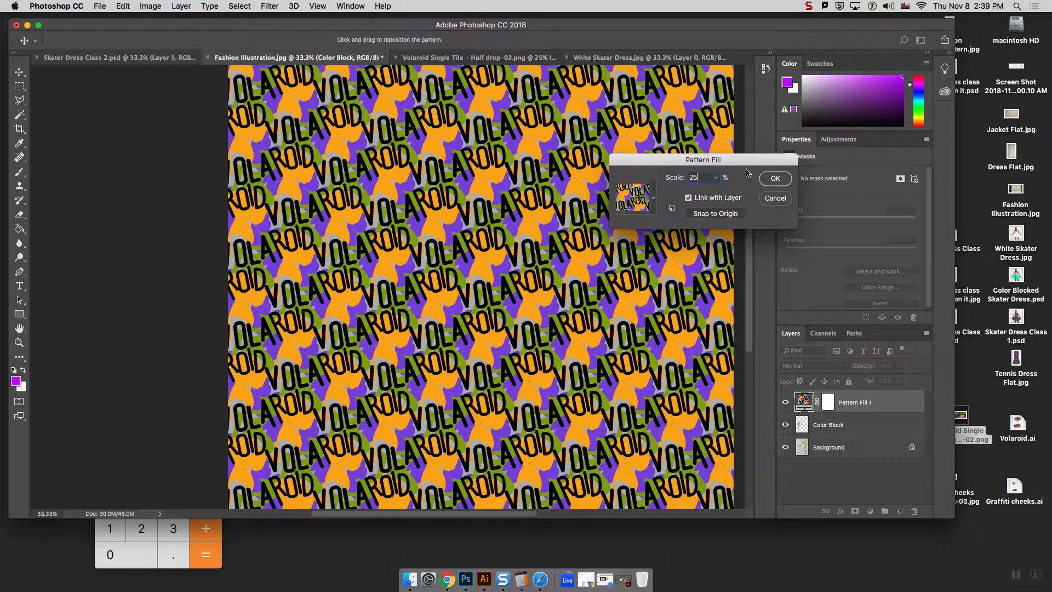
pyautogui.click(775, 178)
# Rasterize the Pattern Fill 1 layer and hide it
pyautogui.rightClick(861, 401)
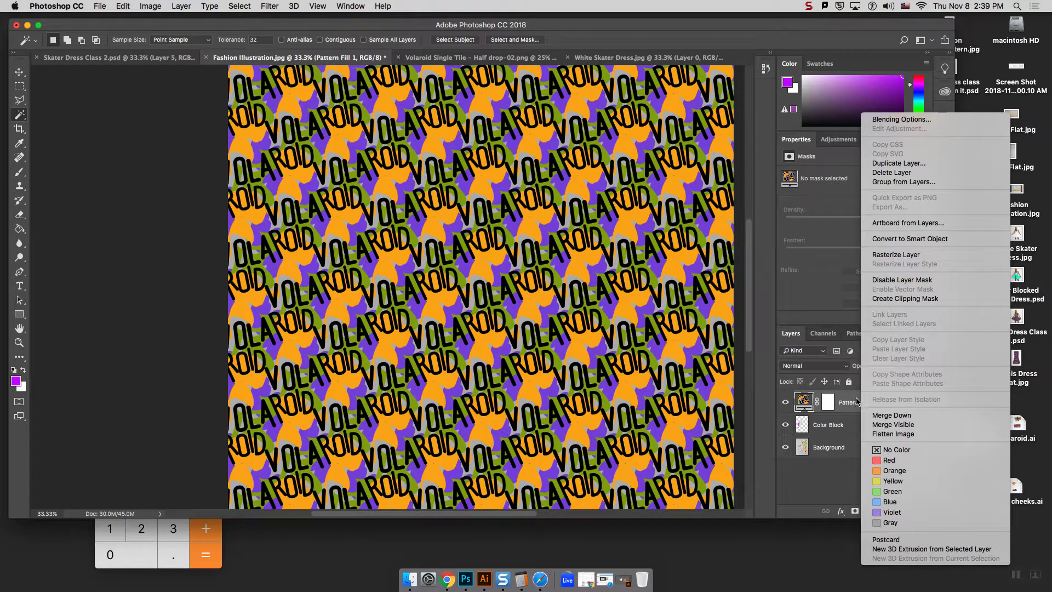
pyautogui.click(899, 255)
pyautogui.click(787, 404)
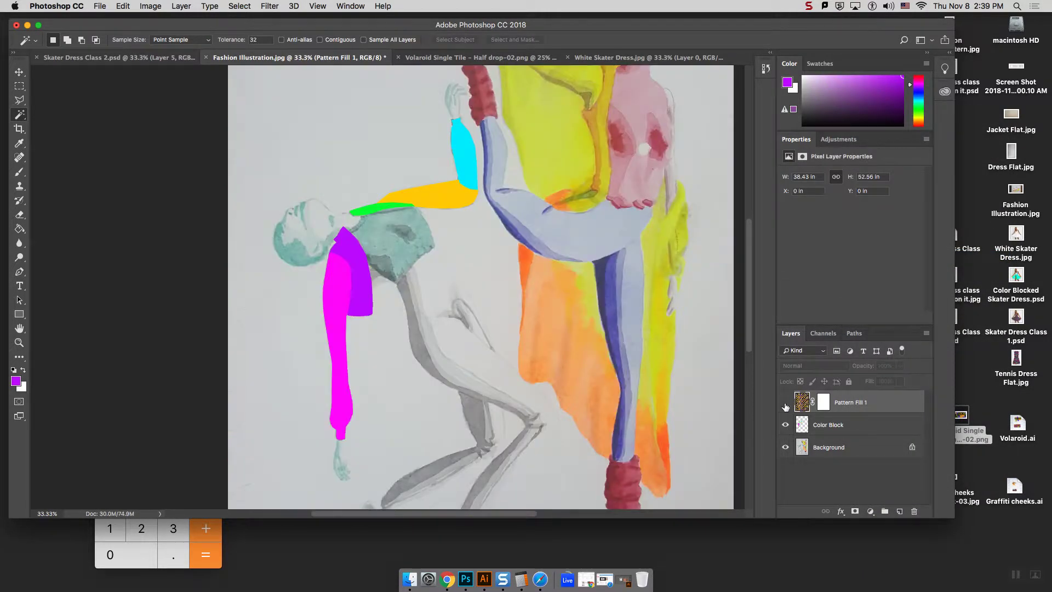
# Copy a rectangle of Pattern Fill 1, about 6.1 by 9.5 in around the purple panel, and paste it above Color Block
pyautogui.click(19, 86)
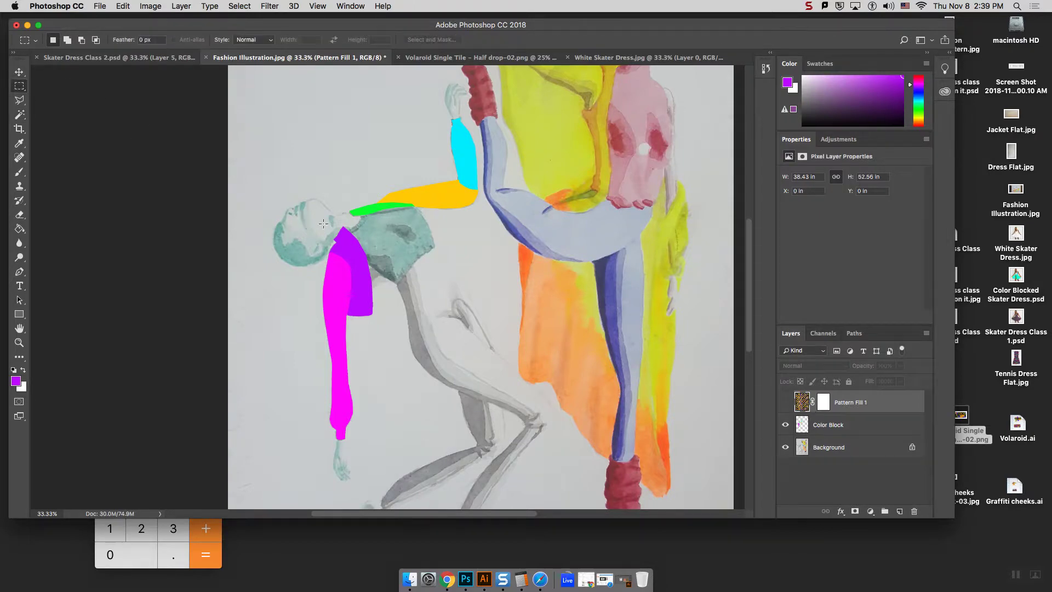
pyautogui.moveTo(314, 216); pyautogui.dragTo(393, 340)
pyautogui.click(786, 402)
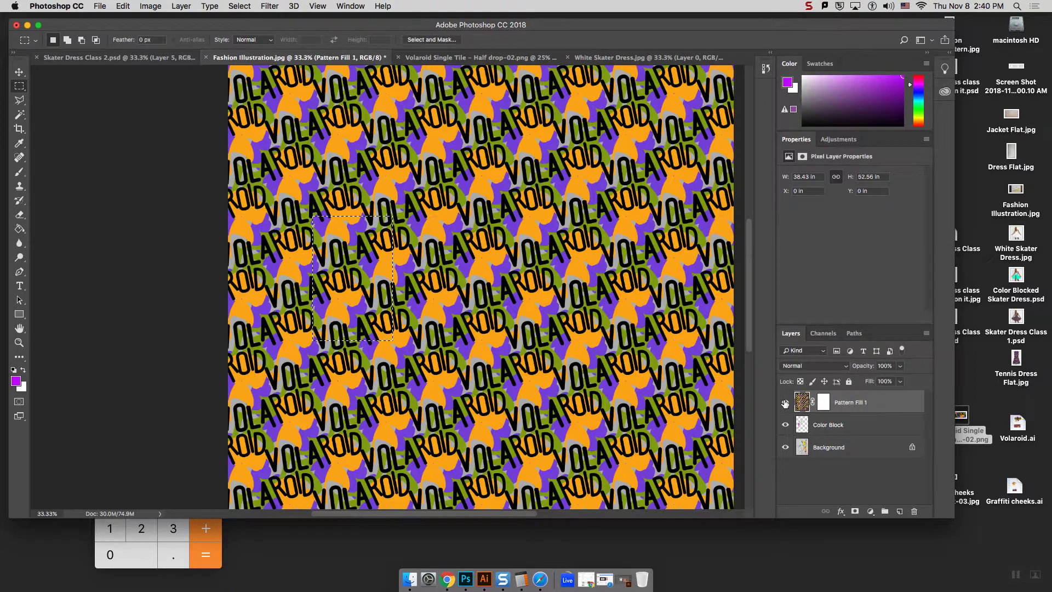
pyautogui.press('super+c')
pyautogui.click(786, 404)
pyautogui.click(823, 424)
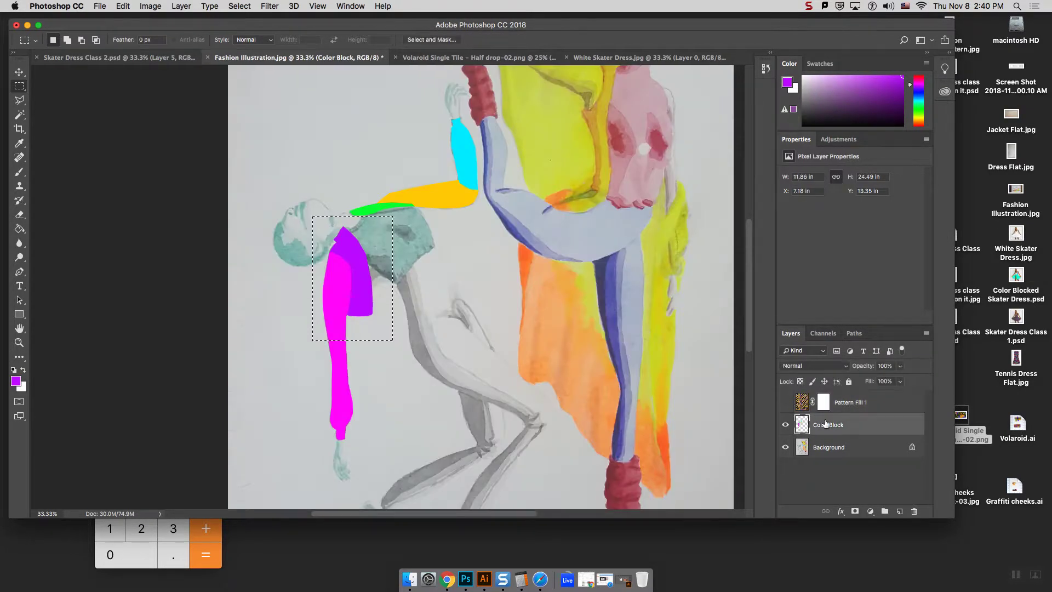
pyautogui.press('super+v')
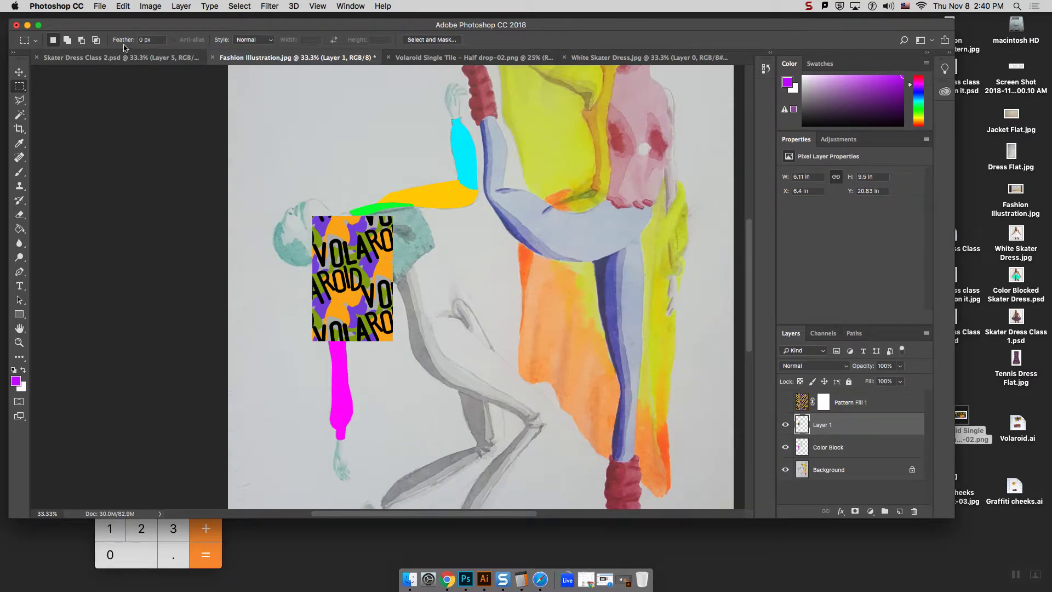
# Warp the pasted print piece on Layer 1 so its lettering bends and slants along the purple panel
pyautogui.click(123, 6)
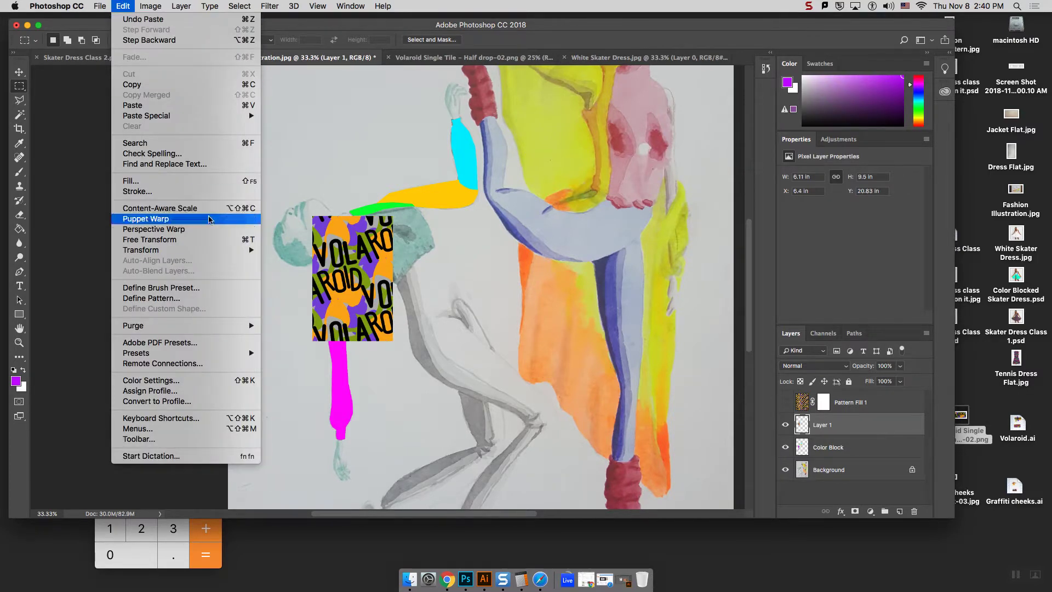
pyautogui.moveTo(225, 249)
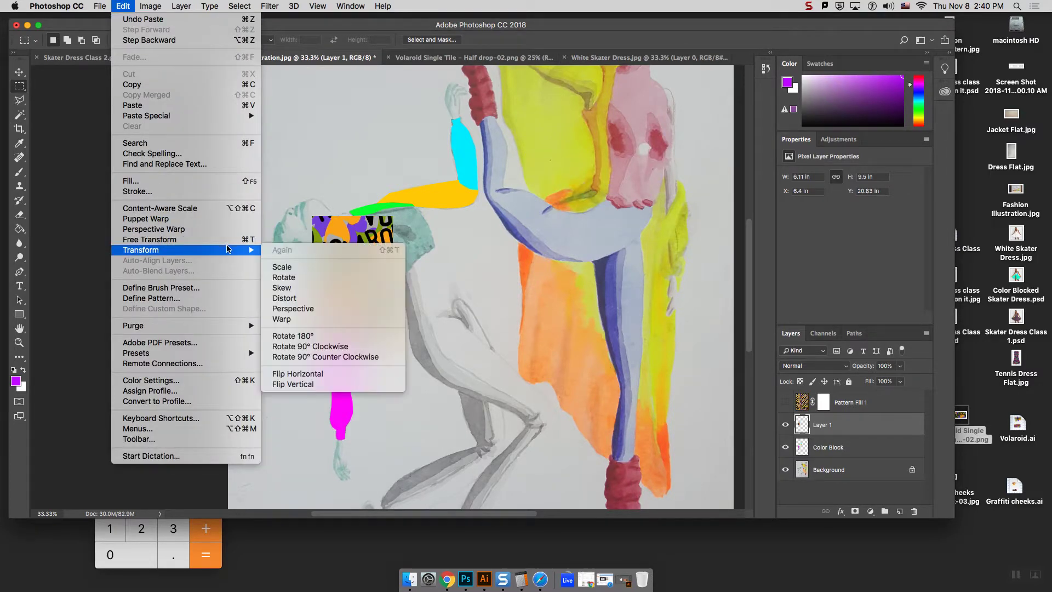
pyautogui.click(320, 324)
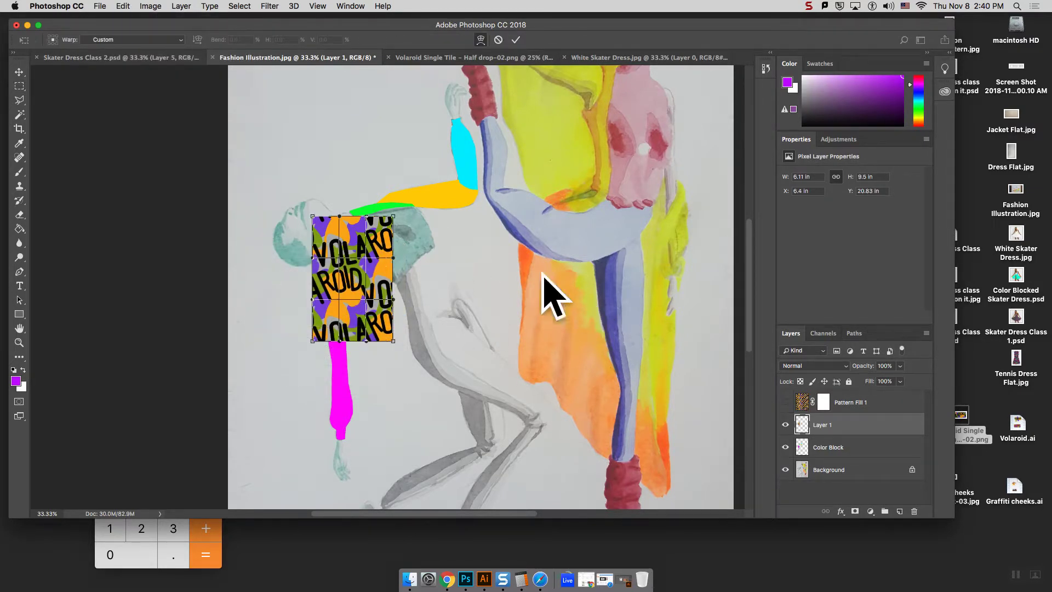
pyautogui.moveTo(393, 342)
pyautogui.mouseDown()
pyautogui.moveTo(399, 310)
pyautogui.moveTo(401, 336)
pyautogui.mouseUp()
pyautogui.moveTo(313, 341); pyautogui.dragTo(338, 300)
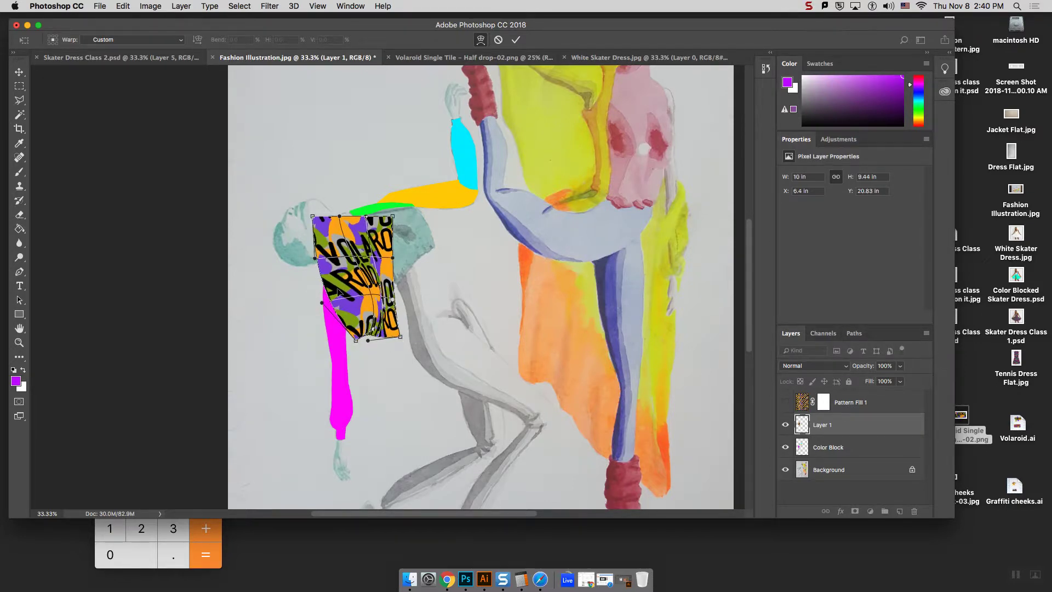
pyautogui.moveTo(355, 343); pyautogui.dragTo(364, 334)
pyautogui.moveTo(351, 298); pyautogui.dragTo(371, 285)
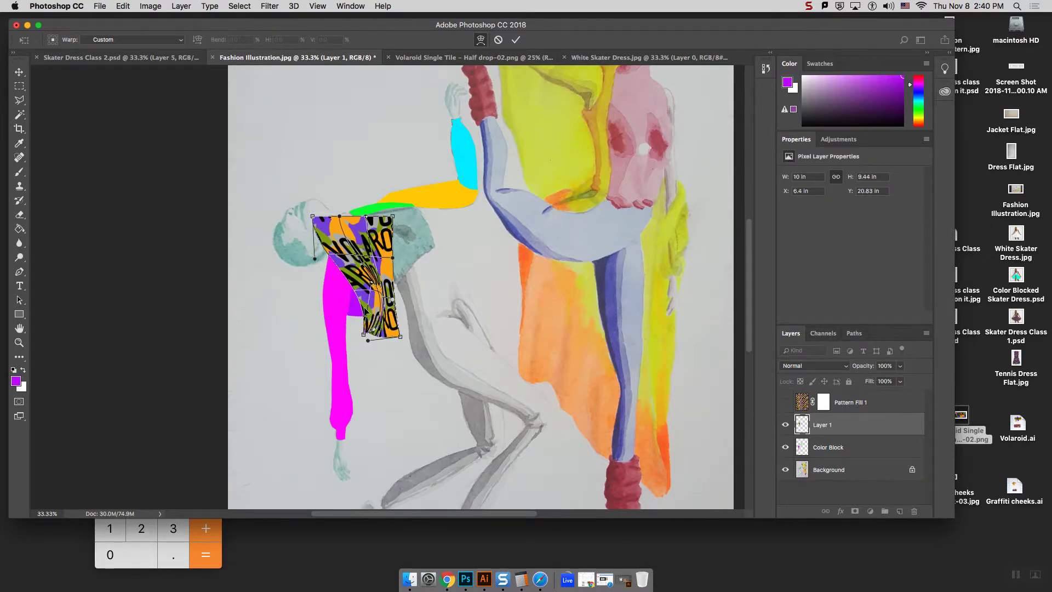
pyautogui.moveTo(364, 335); pyautogui.dragTo(333, 330)
pyautogui.moveTo(373, 271); pyautogui.dragTo(353, 285)
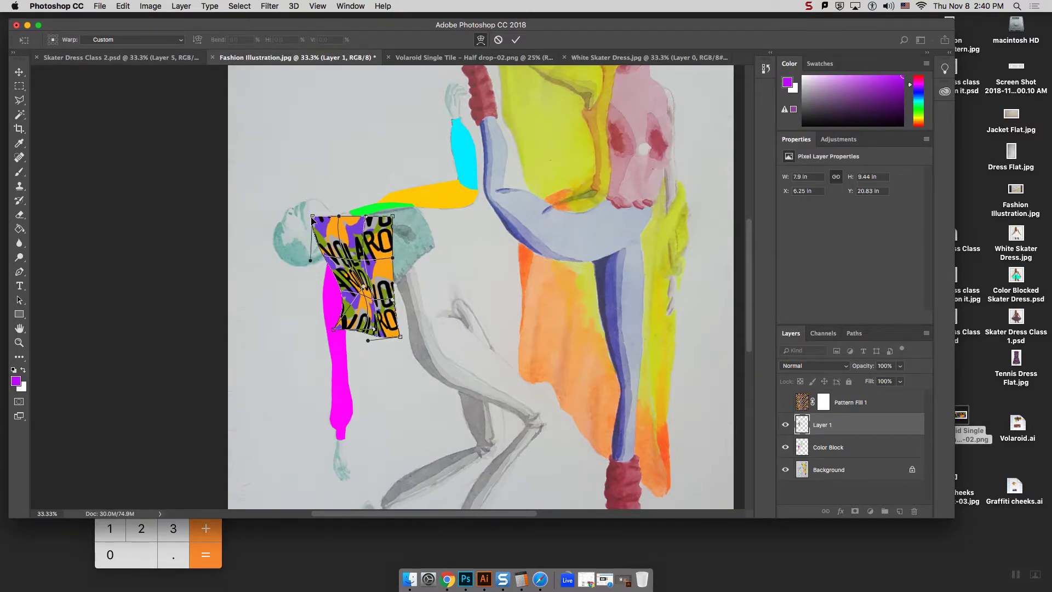
pyautogui.moveTo(313, 217); pyautogui.dragTo(306, 236)
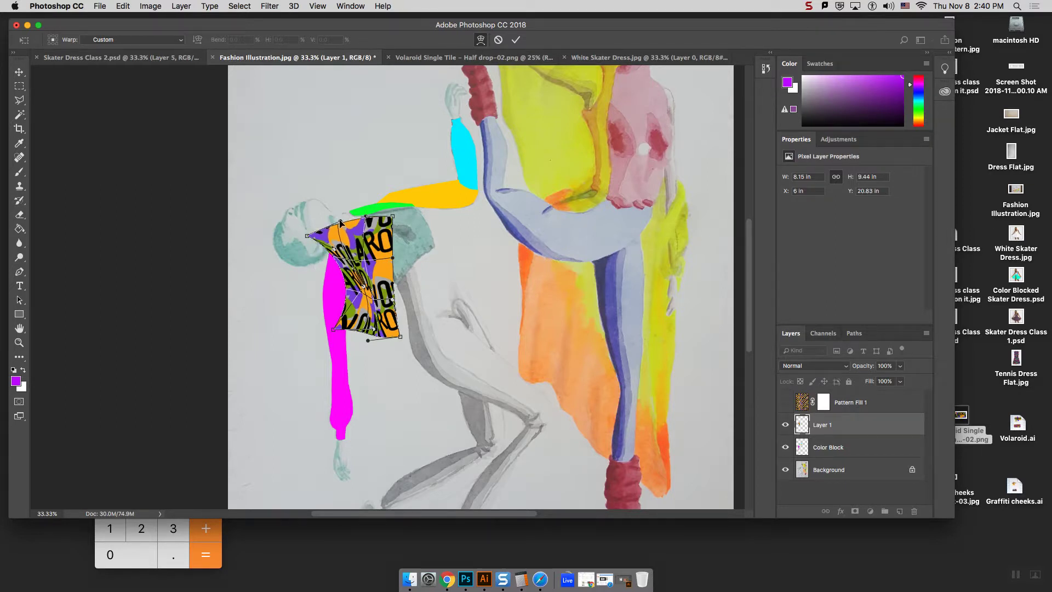
pyautogui.press('Return')
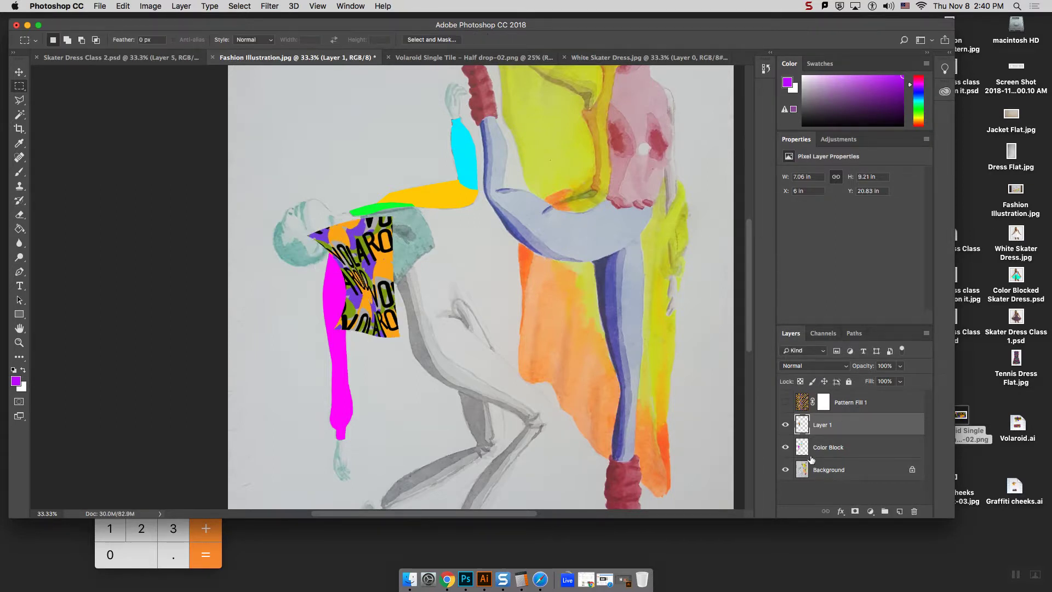
# Select everything outside the purple panel using the Color Block layer, erase that excess print from Layer 1, and deselect
pyautogui.click(843, 452)
pyautogui.click(20, 115)
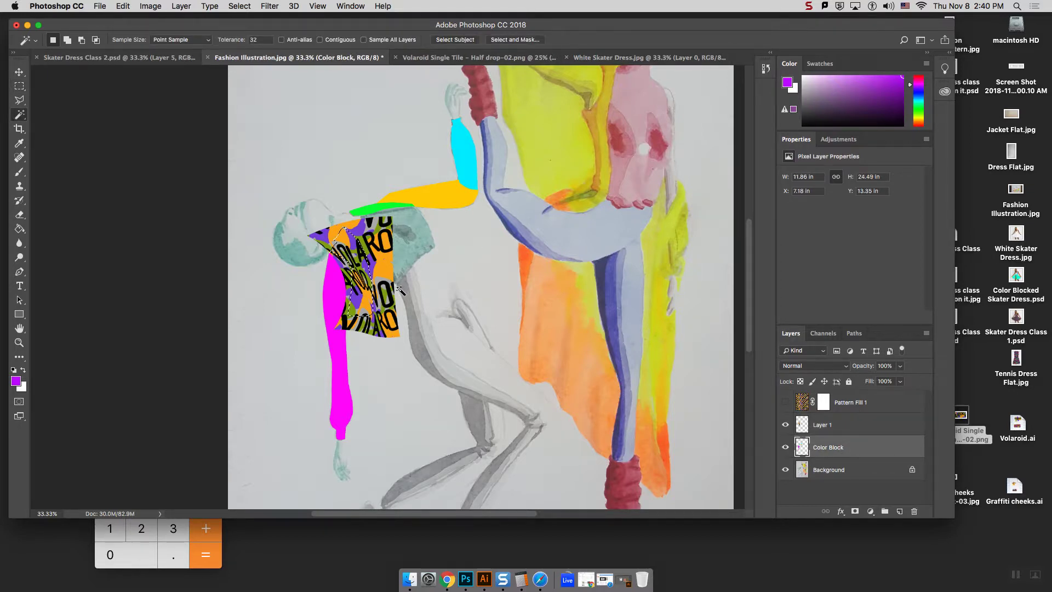
pyautogui.click(841, 427)
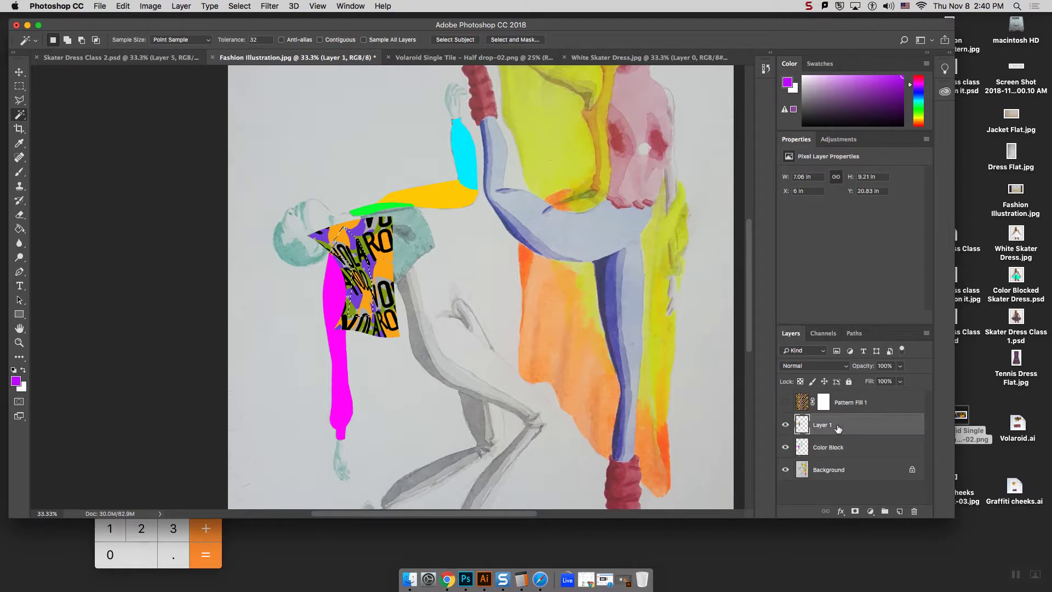
pyautogui.press('super+a')
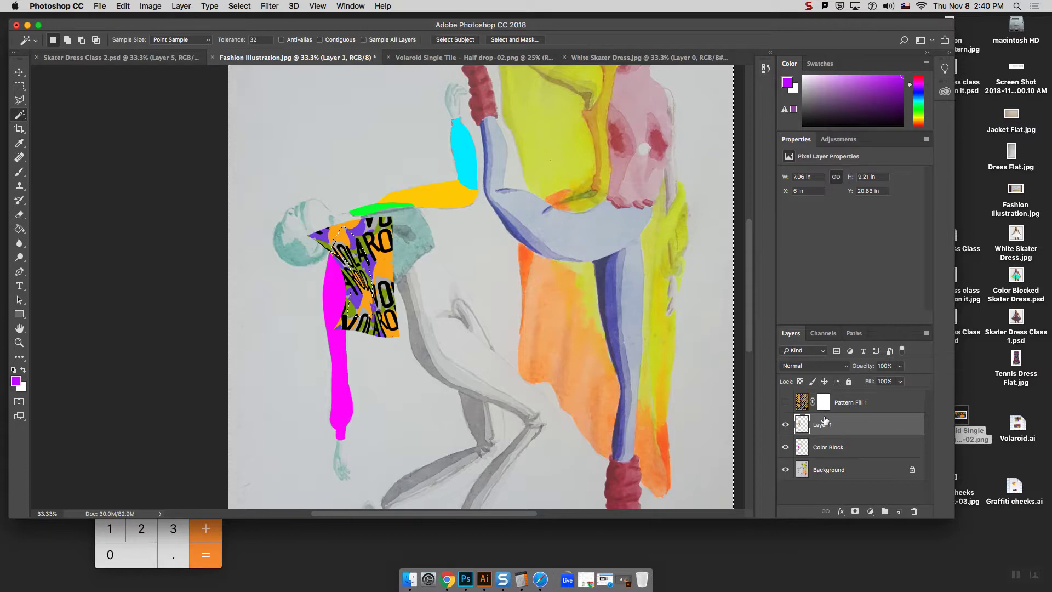
pyautogui.press('Delete')
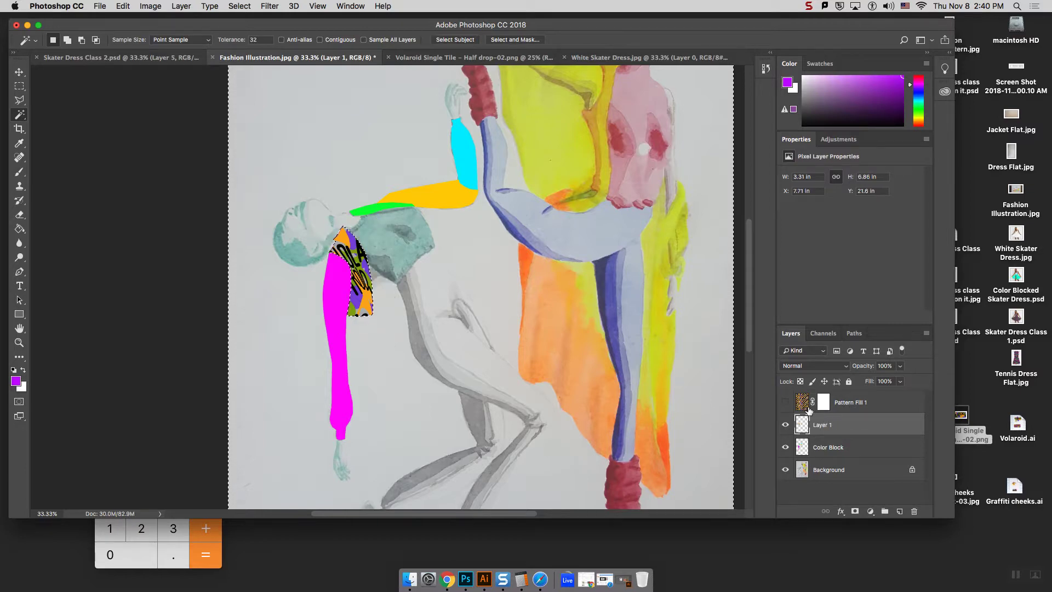
pyautogui.press('super+d')
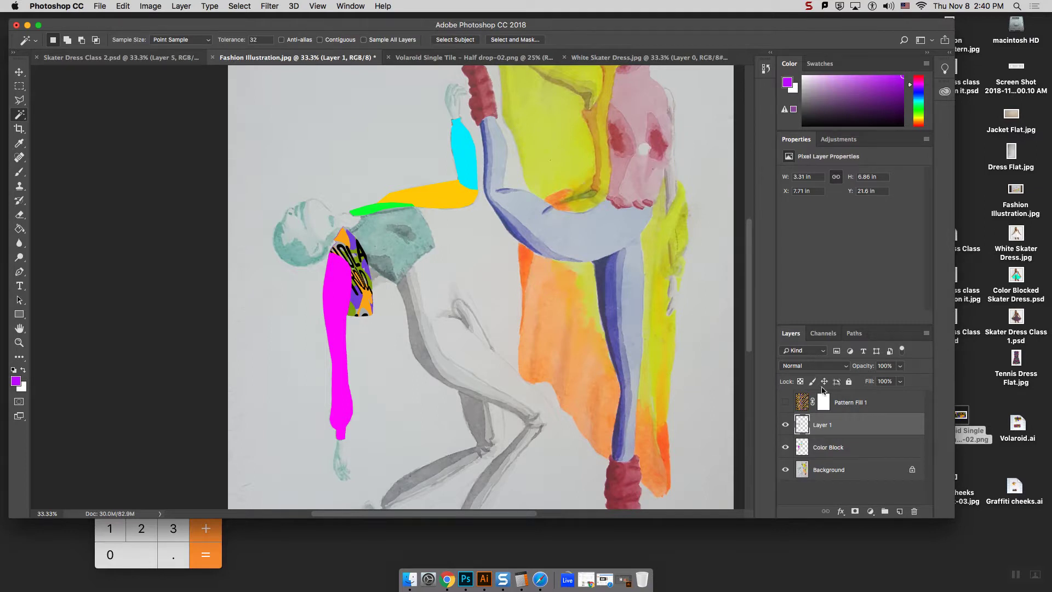
# Hide the Color Block layer and set Layer 1's blend mode to Multiply so the drawing's shading shows through
pyautogui.click(785, 448)
pyautogui.click(814, 366)
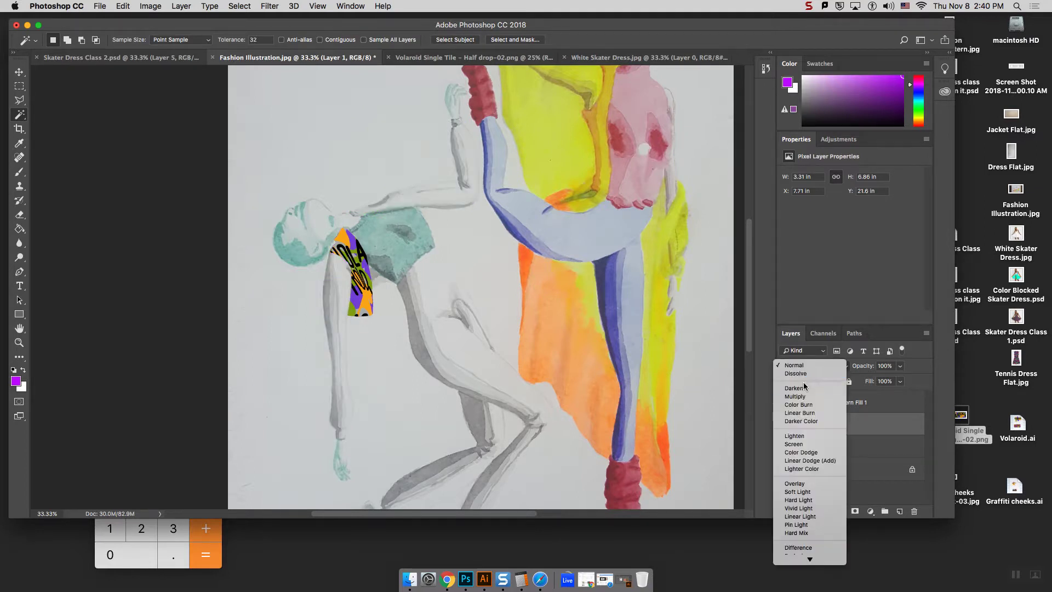
pyautogui.click(803, 400)
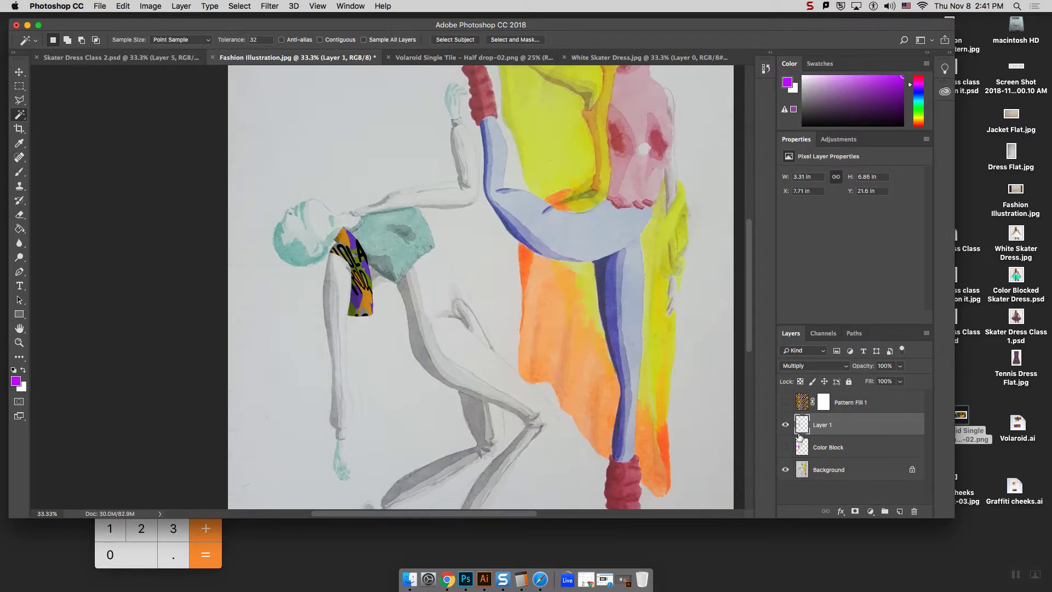
# Show the Color Block layer, copy a rectangle of Pattern Fill 1, about 7.4 by 17.7 in around the magenta sleeve, and paste it above Color Block
pyautogui.click(785, 447)
pyautogui.click(19, 86)
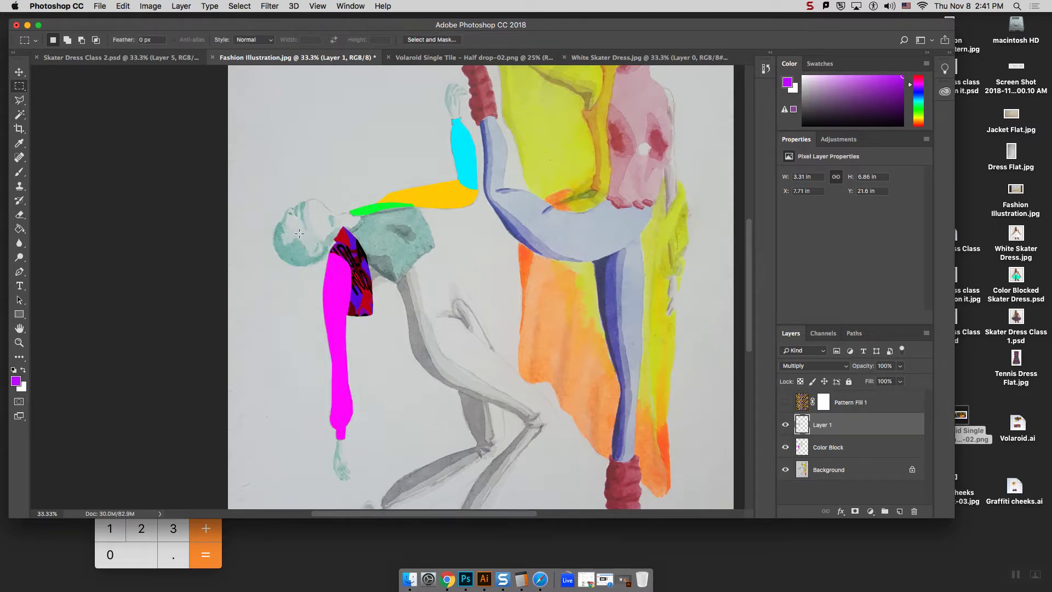
pyautogui.moveTo(297, 233); pyautogui.dragTo(393, 466)
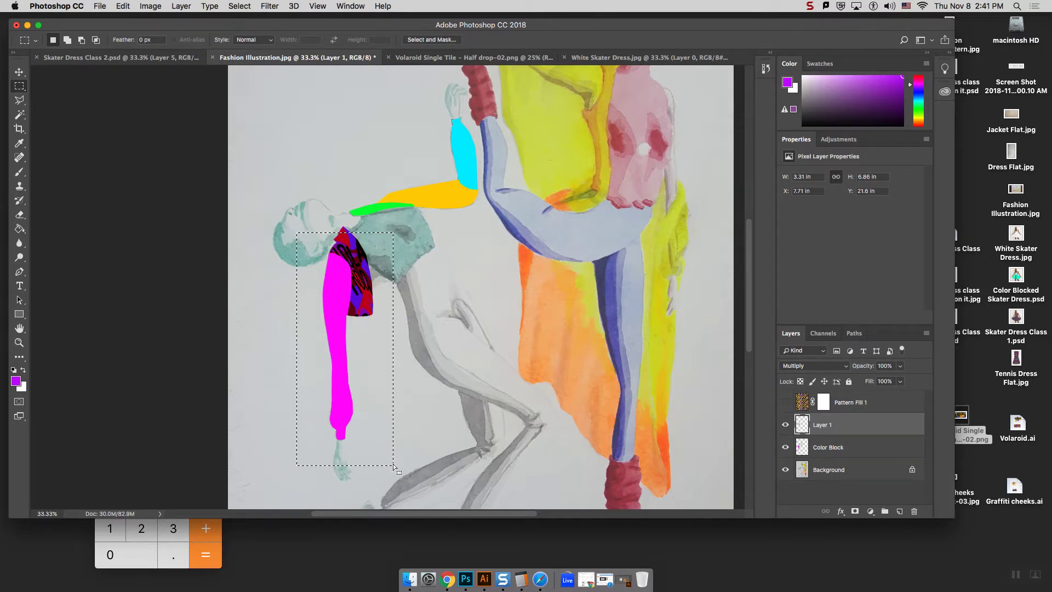
pyautogui.click(871, 400)
pyautogui.click(786, 402)
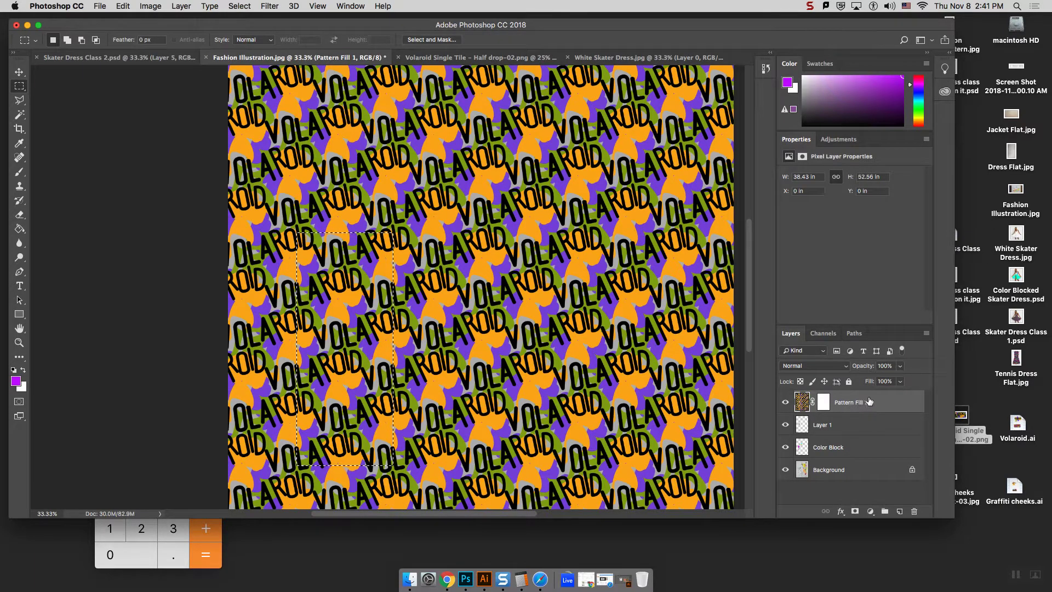
pyautogui.click(785, 404)
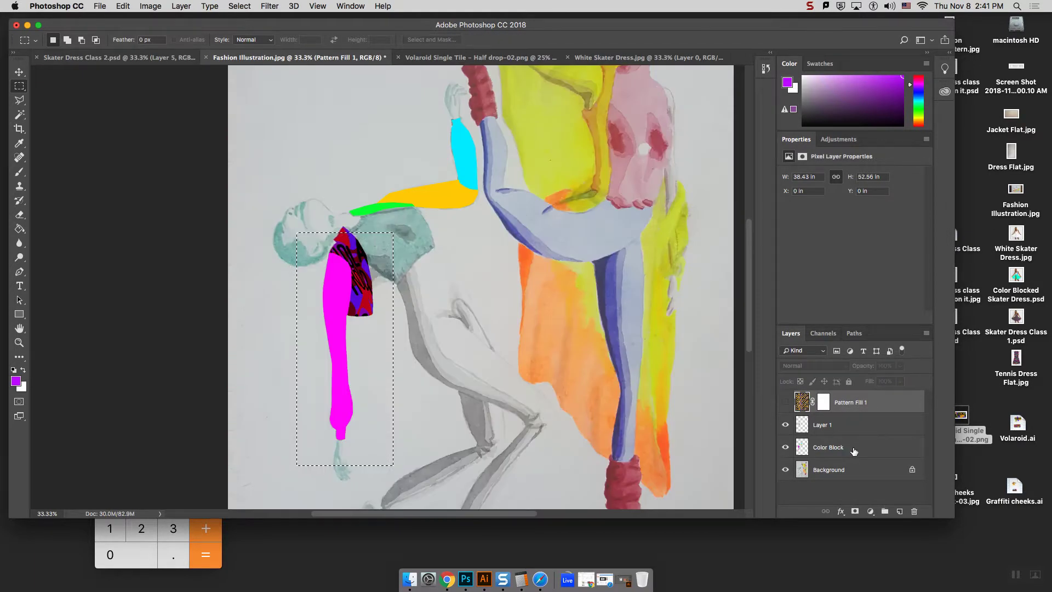
pyautogui.click(854, 451)
pyautogui.press('super+v')
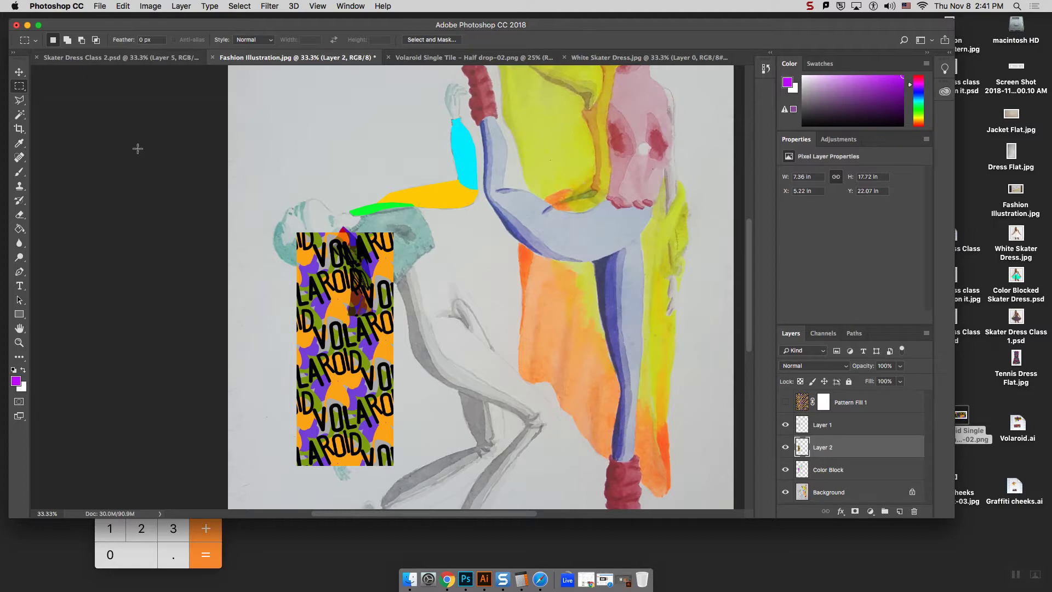
# Move the pasted print on Layer 2 beneath the Color Block layer so the magenta sleeve stays visible as a guide
pyautogui.click(150, 6)
pyautogui.moveTo(125, 8)
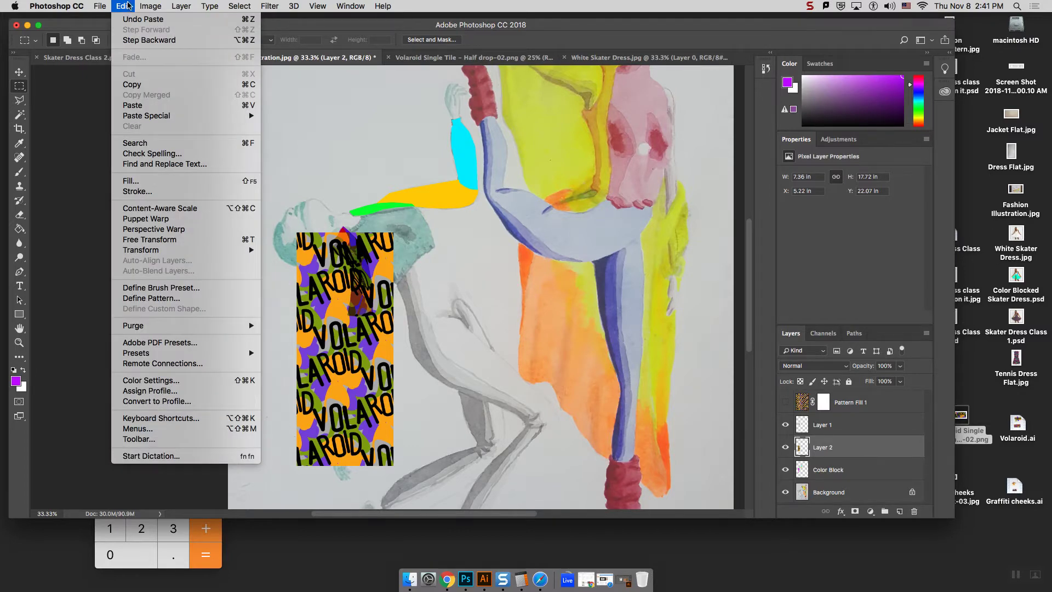
pyautogui.click(562, 296)
pyautogui.moveTo(827, 455); pyautogui.dragTo(827, 476)
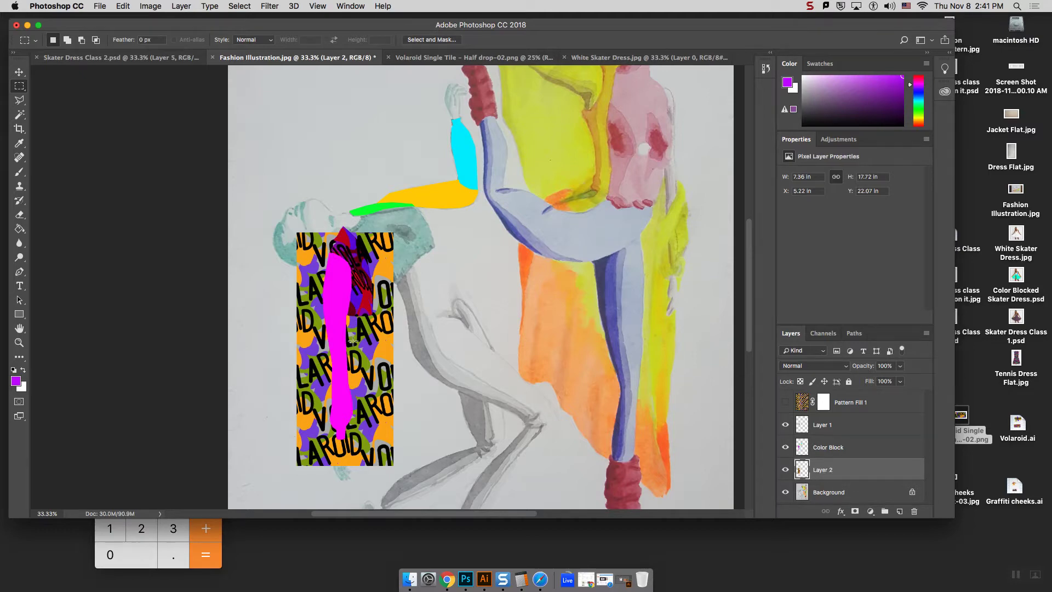
# Warp the print on Layer 2 so it narrows and bends along the magenta sleeve, and shift it about 0.4 in to the left
pyautogui.click(167, 7)
pyautogui.moveTo(151, 7)
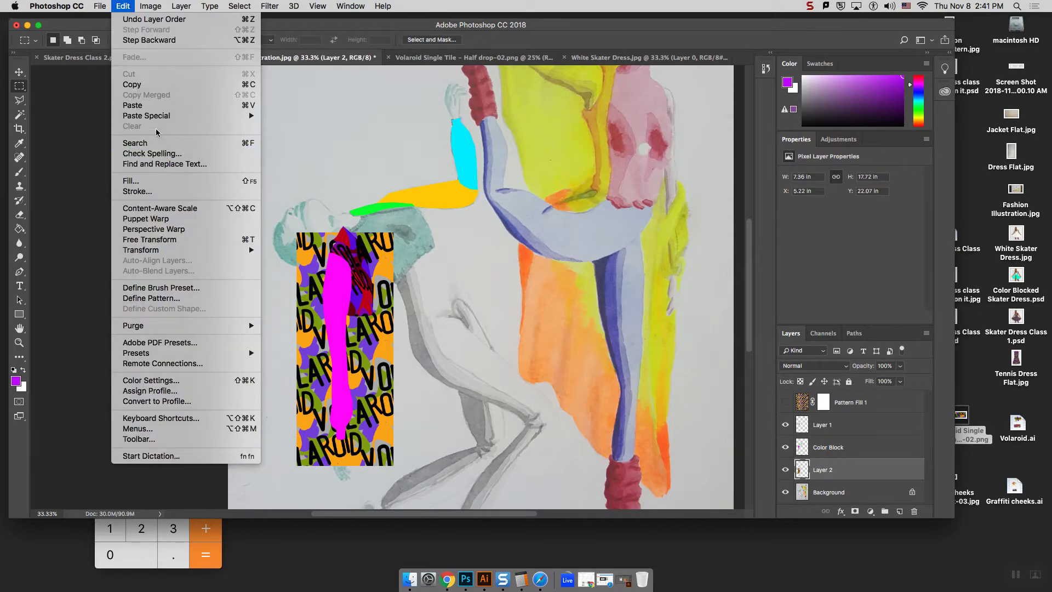
pyautogui.moveTo(186, 252)
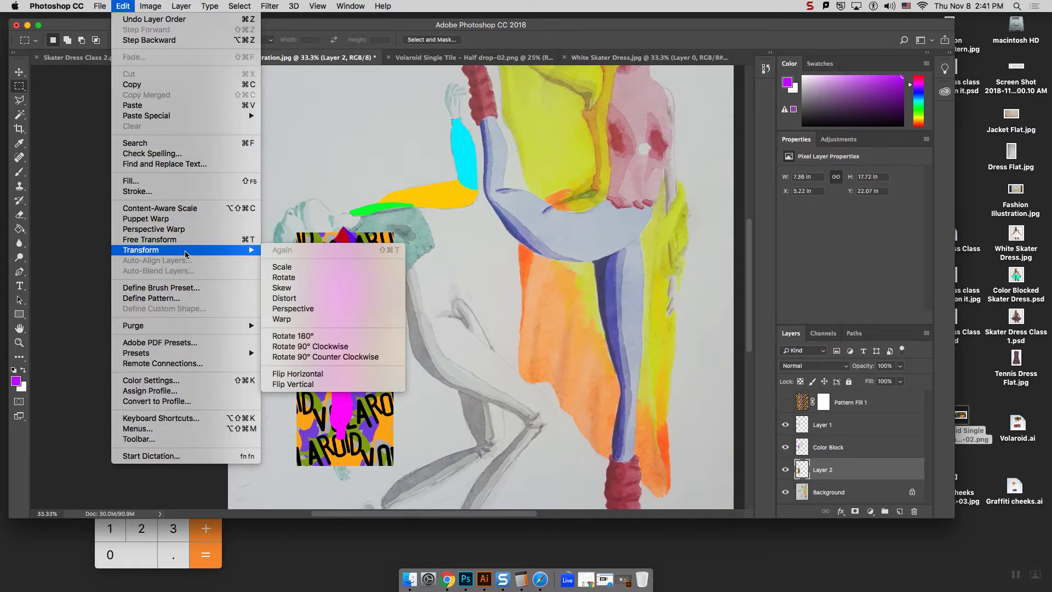
pyautogui.click(344, 323)
pyautogui.moveTo(389, 341); pyautogui.dragTo(373, 337)
pyautogui.moveTo(298, 340); pyautogui.dragTo(322, 340)
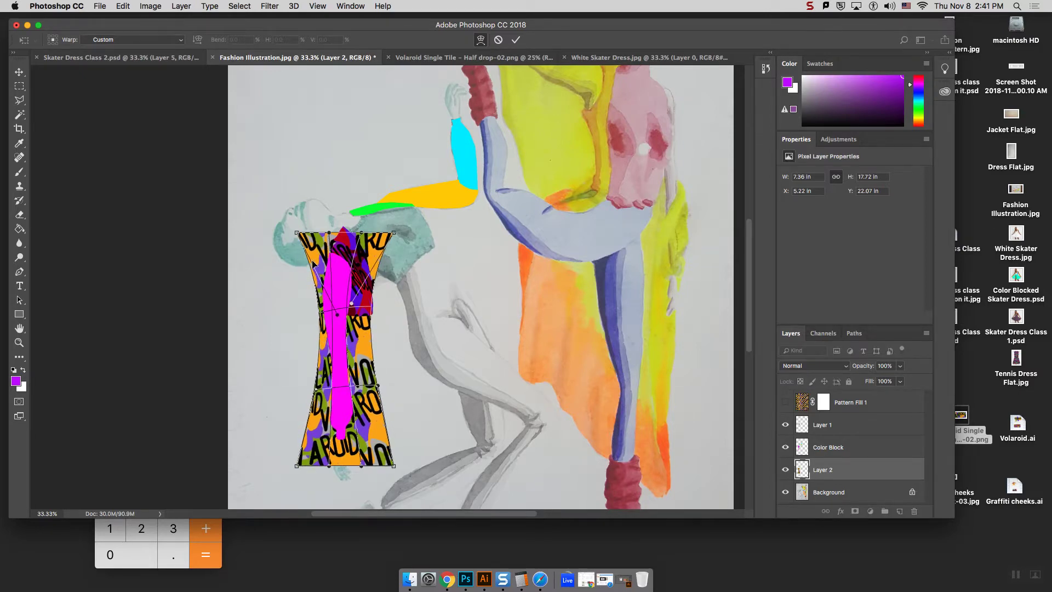
pyautogui.moveTo(297, 233); pyautogui.dragTo(305, 233)
pyautogui.moveTo(393, 233); pyautogui.dragTo(338, 336)
pyautogui.moveTo(339, 387); pyautogui.dragTo(367, 404)
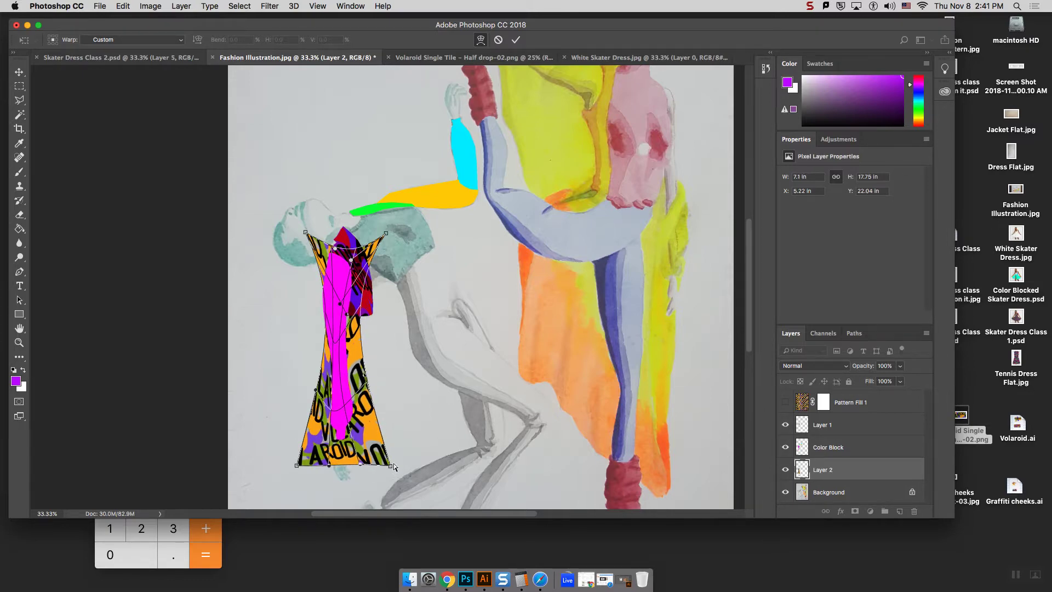
pyautogui.moveTo(393, 465); pyautogui.dragTo(373, 453)
pyautogui.press('Return')
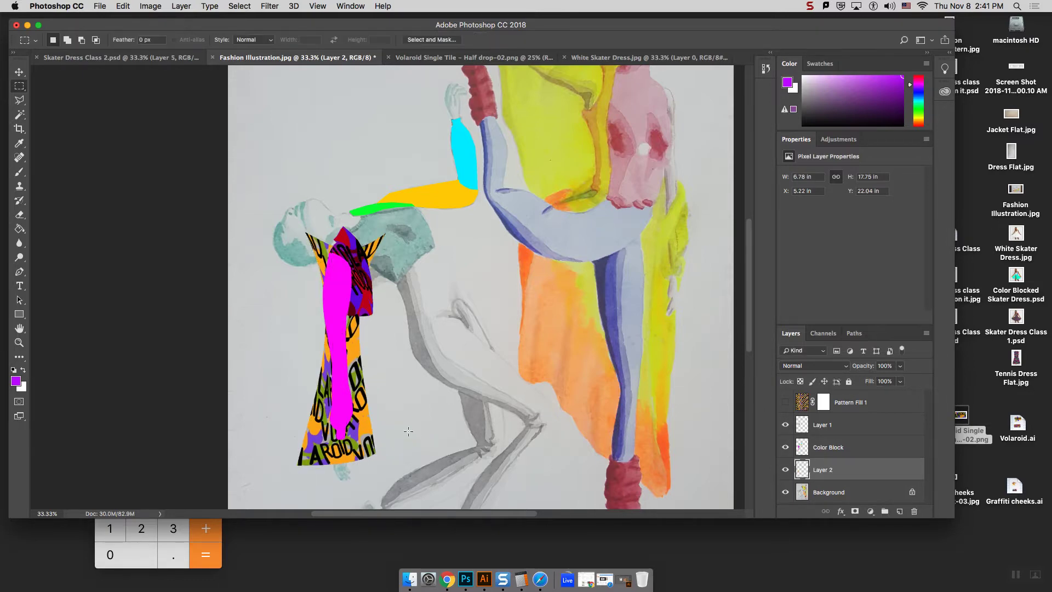
pyautogui.click(19, 72)
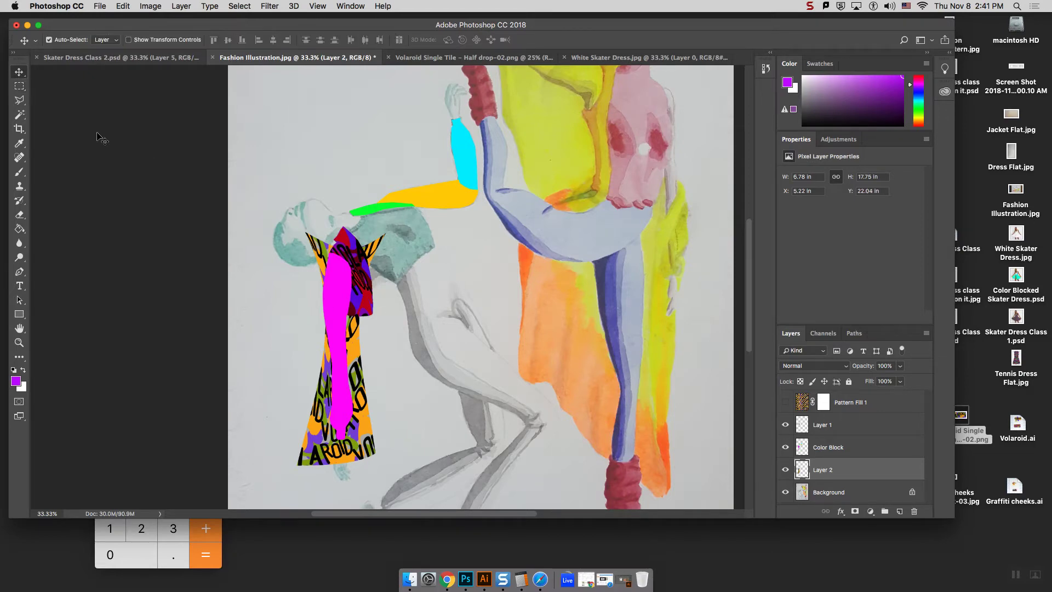
pyautogui.moveTo(348, 355); pyautogui.dragTo(344, 355)
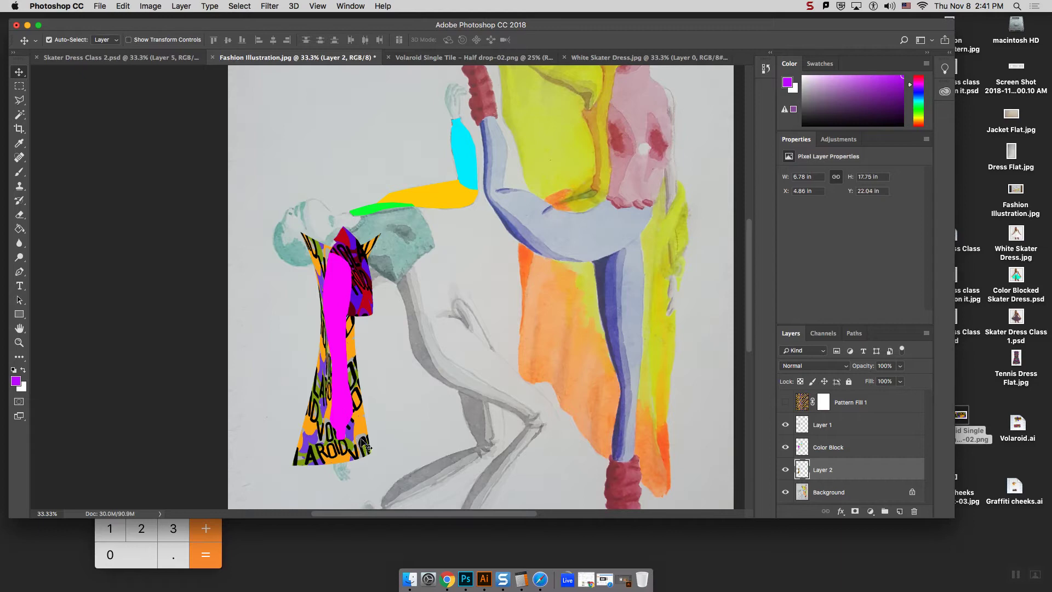
# Select everything outside the magenta sleeve using the Color Block layer, erase that excess print from Layer 2, and deselect
pyautogui.click(827, 449)
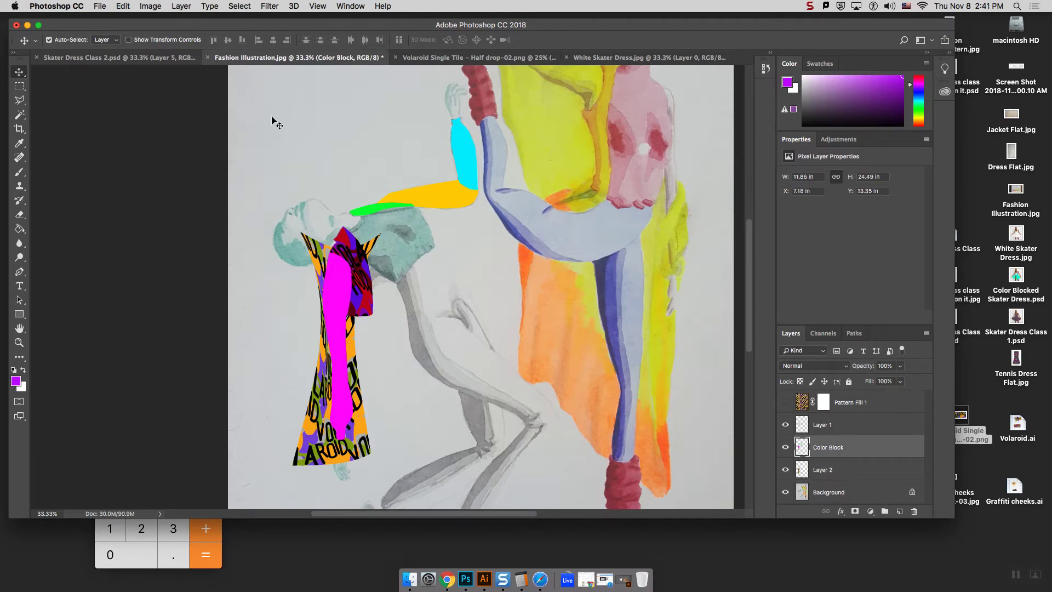
pyautogui.click(19, 116)
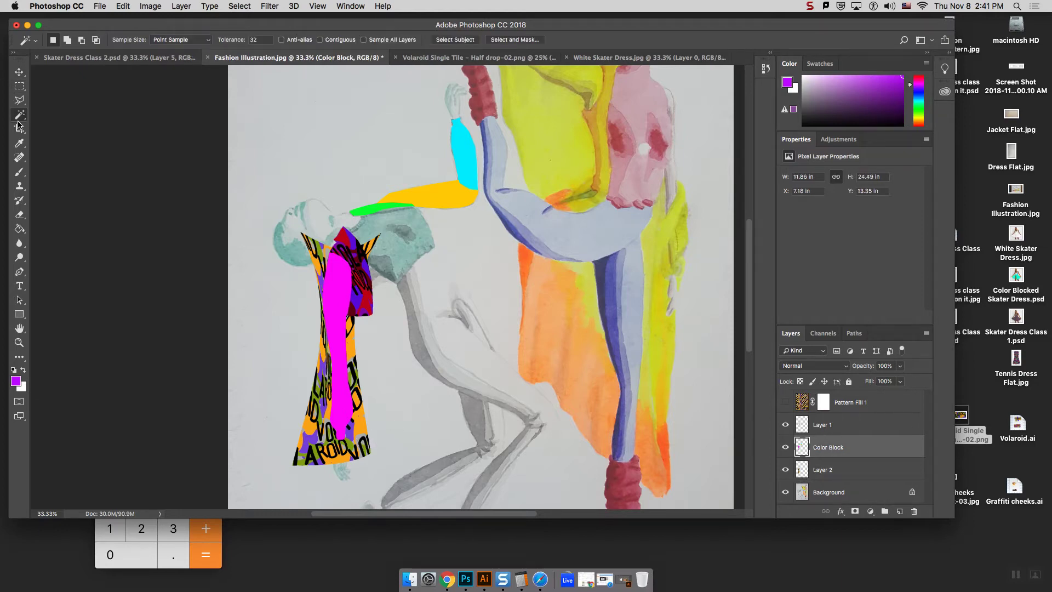
pyautogui.click(338, 349)
pyautogui.click(324, 353)
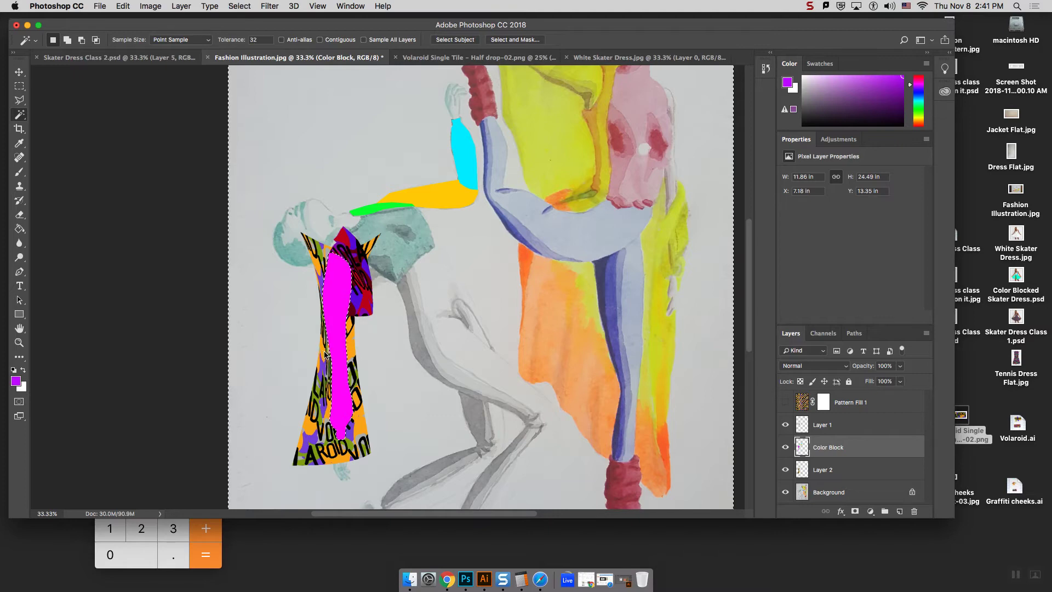
pyautogui.click(829, 427)
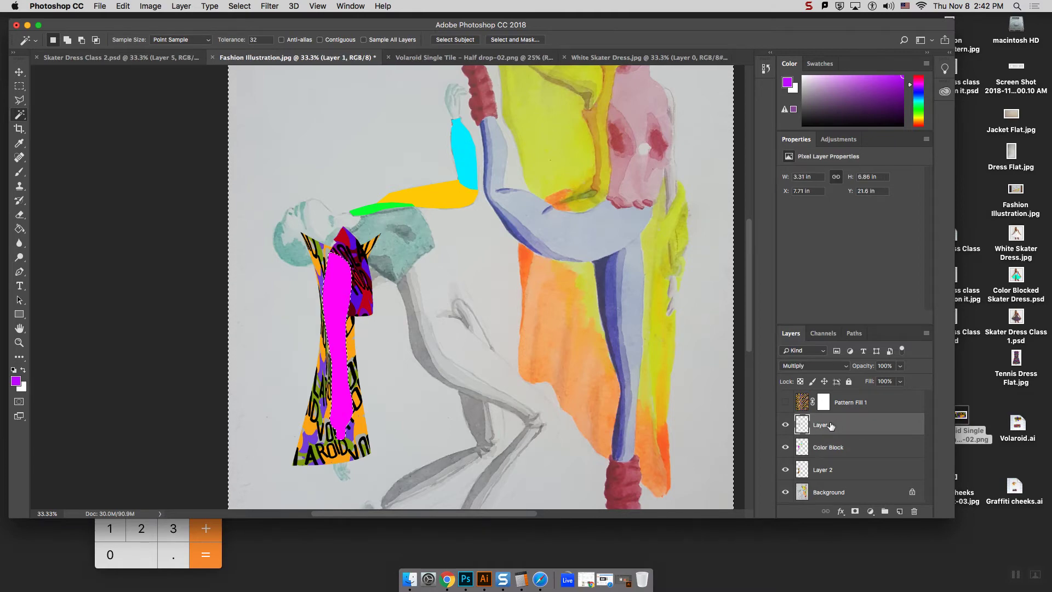
pyautogui.click(825, 471)
pyautogui.click(787, 402)
pyautogui.press('super+d')
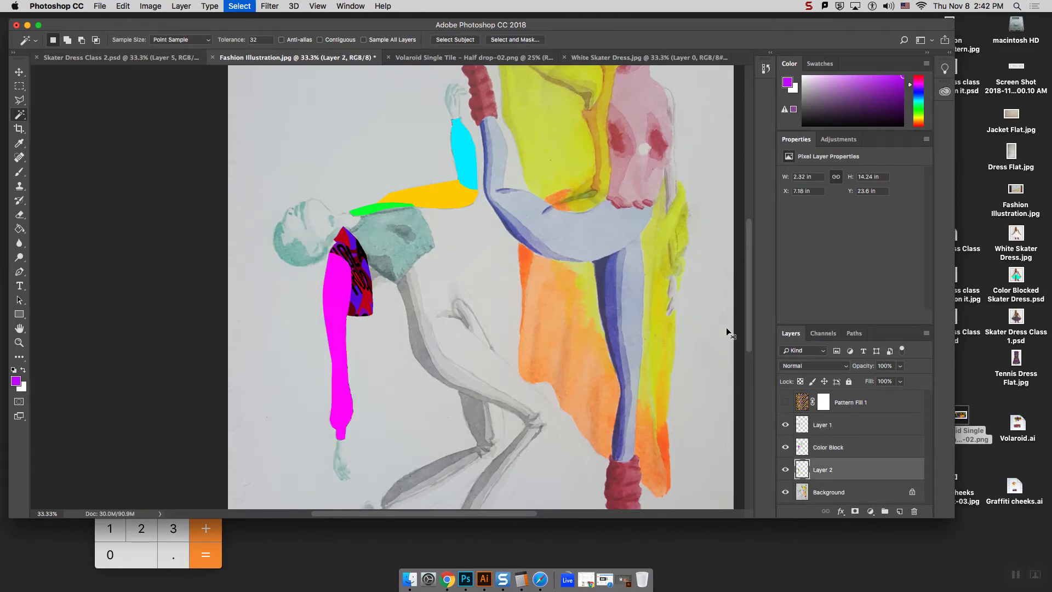
pyautogui.press('super+shift+s')
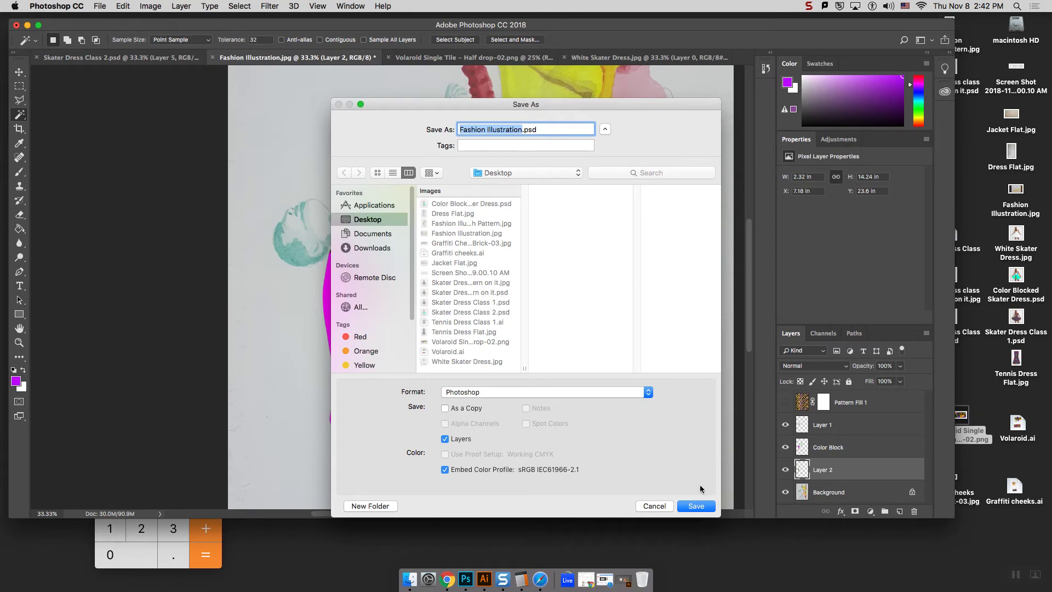
pyautogui.click(665, 507)
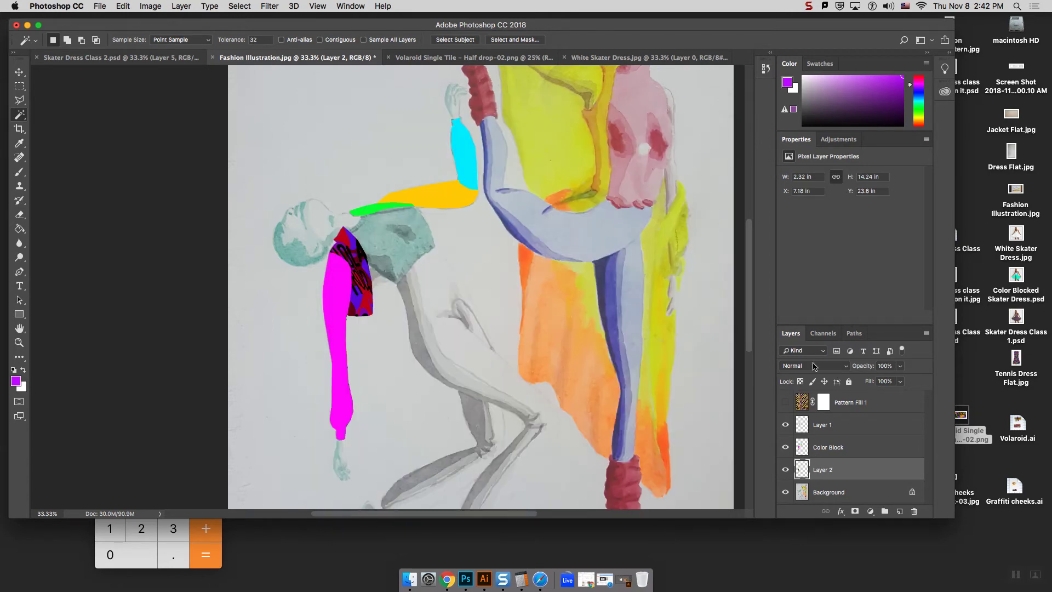
# Hide the Color Block layer and set Layer 2's blend mode to Multiply so the sleeve's shading shows through
pyautogui.click(785, 447)
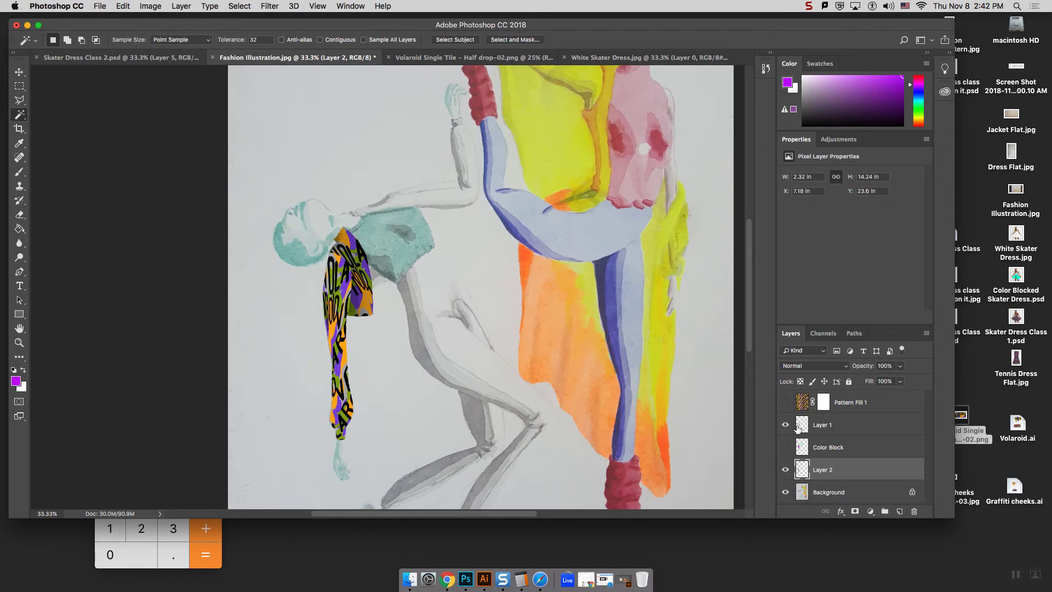
pyautogui.click(818, 370)
pyautogui.click(795, 385)
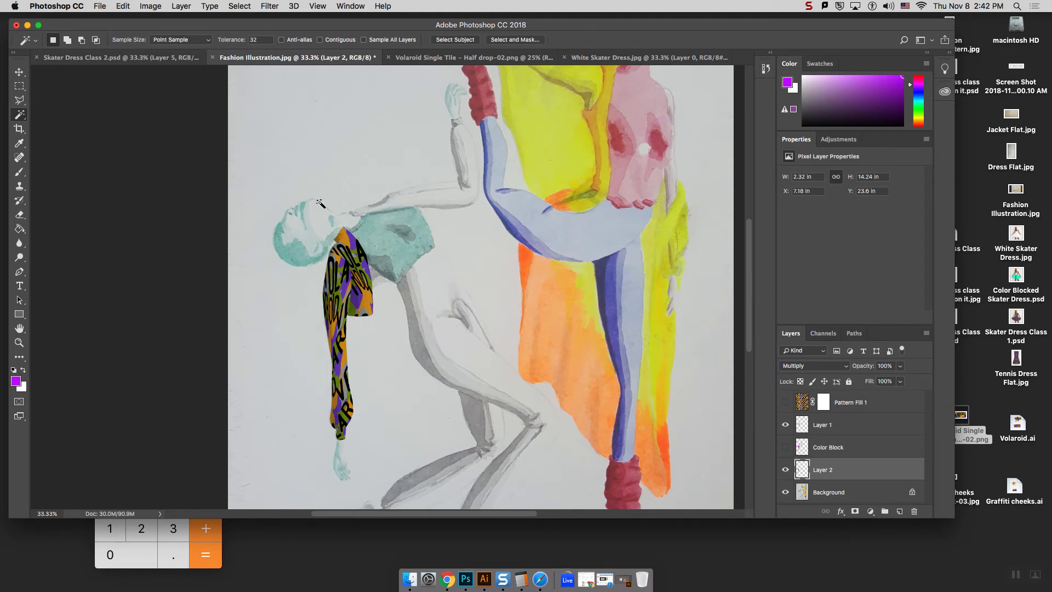
# Review the finished print placement across the open documents, comparing the skater dress, the fashion illustration and the Volaroid tile
pyautogui.click(118, 58)
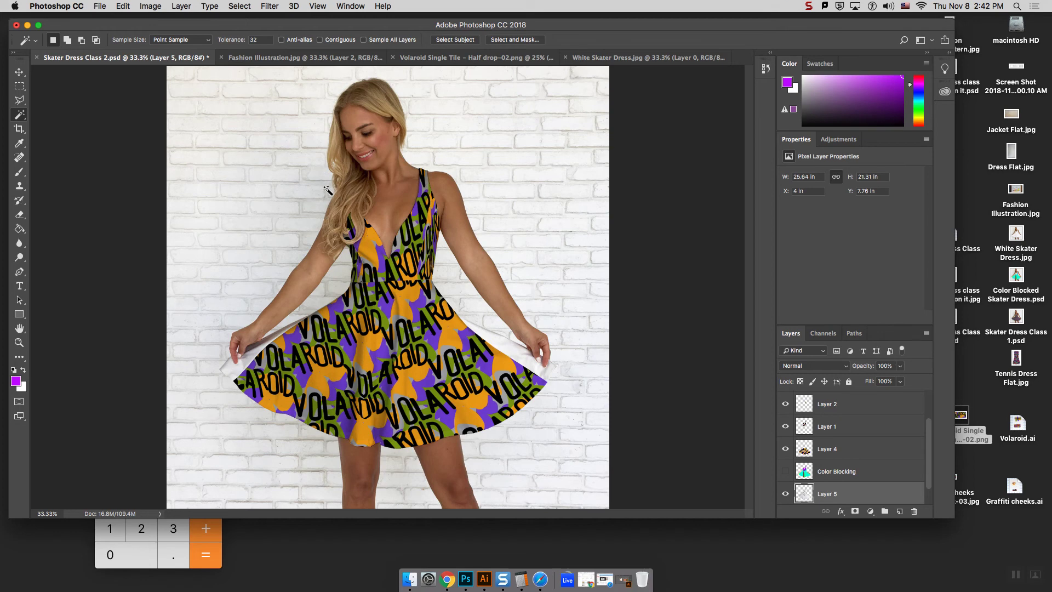
pyautogui.click(270, 58)
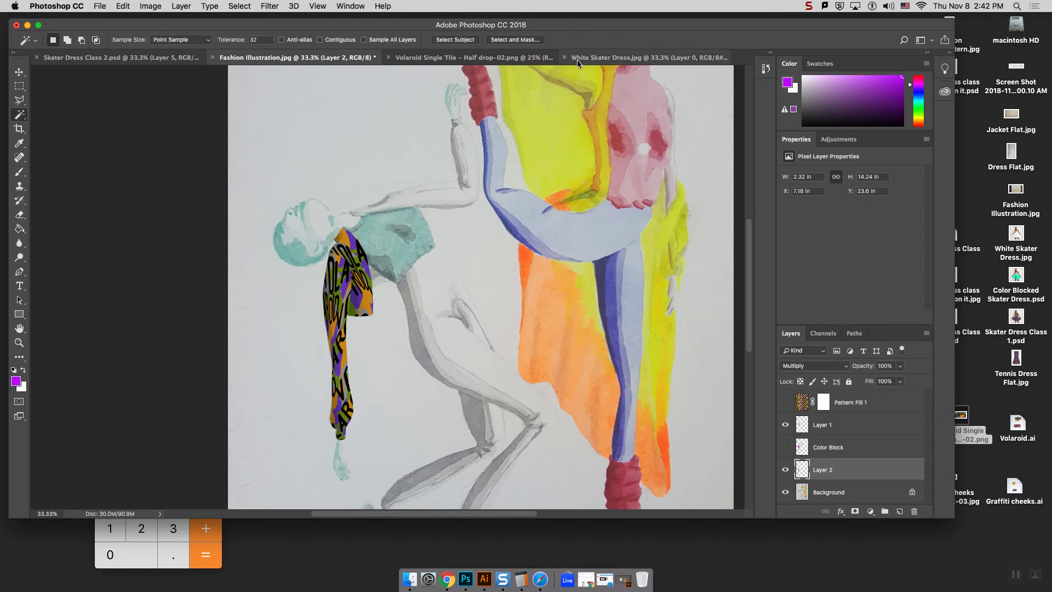
pyautogui.click(599, 61)
pyautogui.click(505, 62)
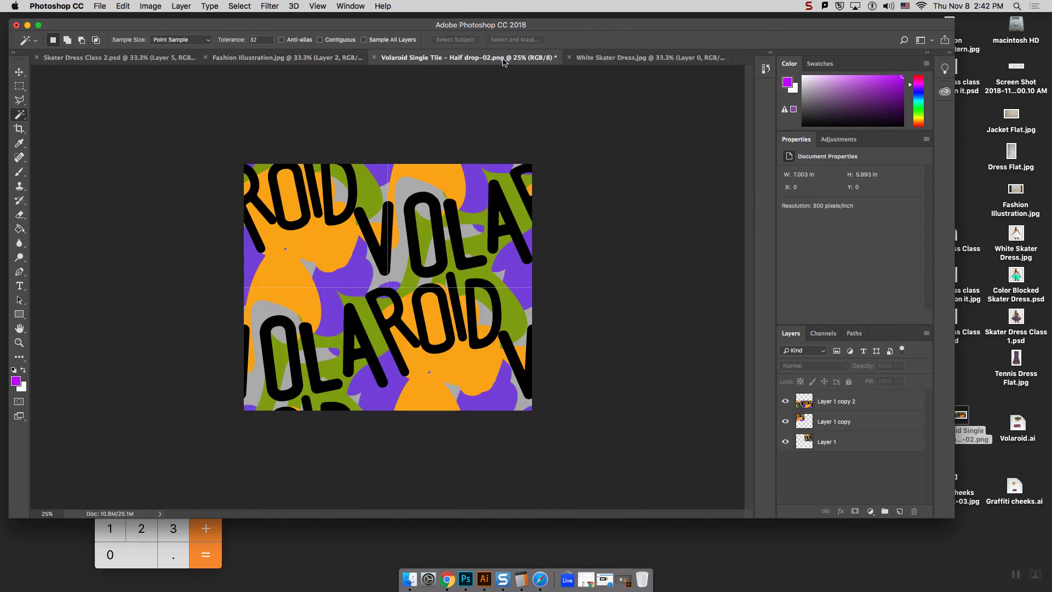
pyautogui.click(349, 58)
pyautogui.click(144, 58)
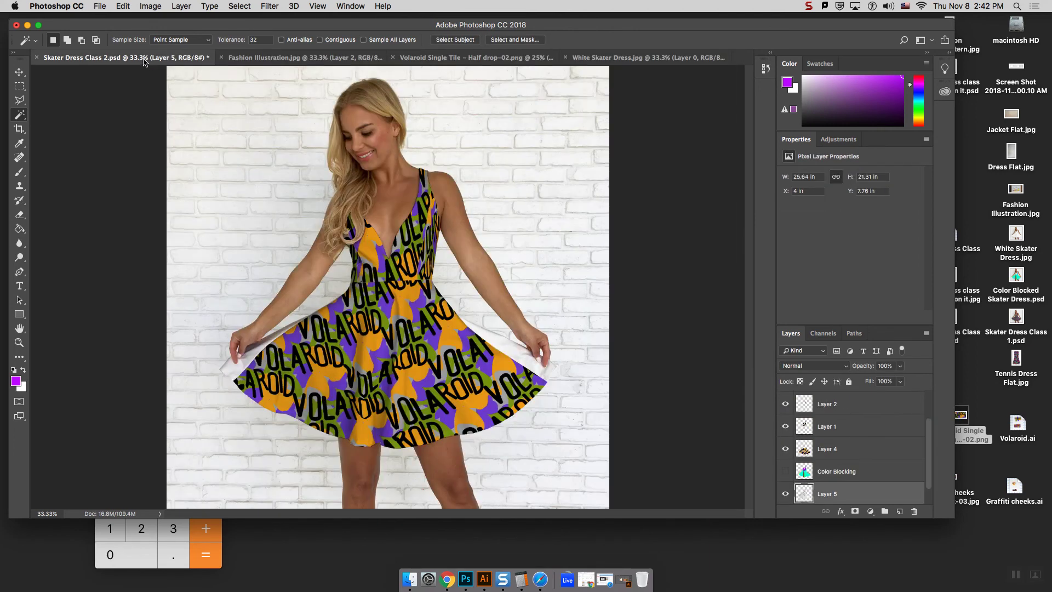